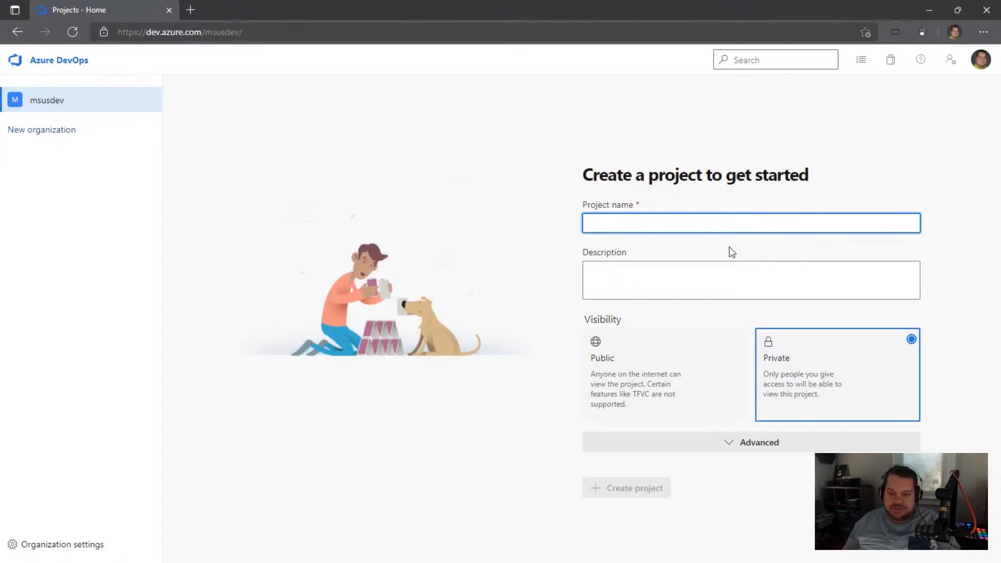
Step: Create a project named simpleconsole with Public visibility in the msusdev organization
type("simpleconsole")
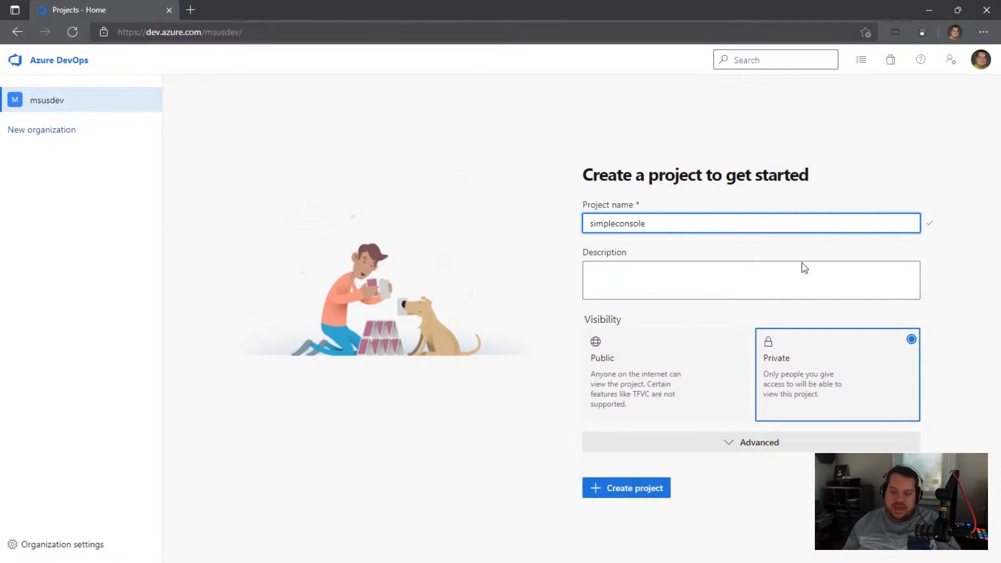
left_click(678, 360)
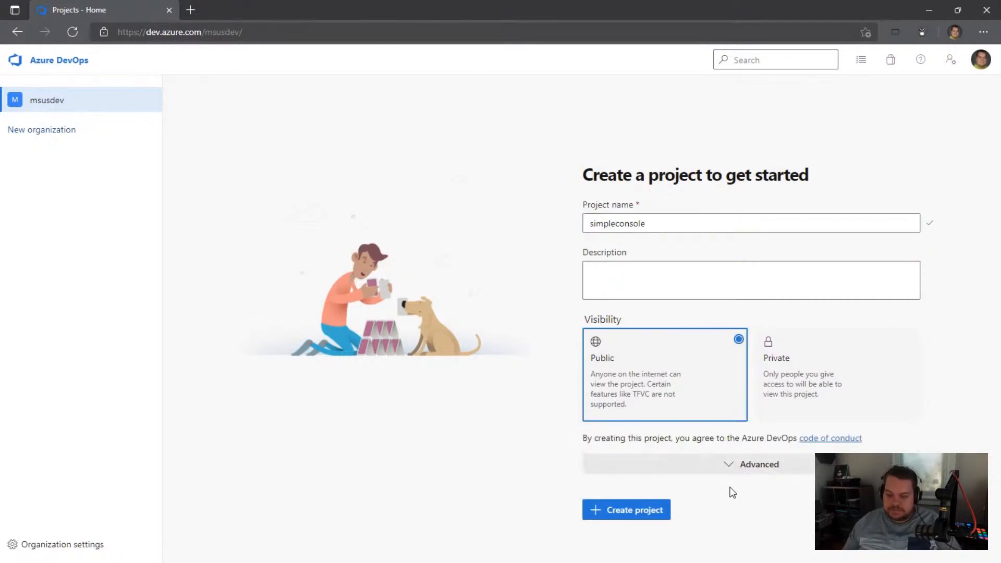
left_click(627, 511)
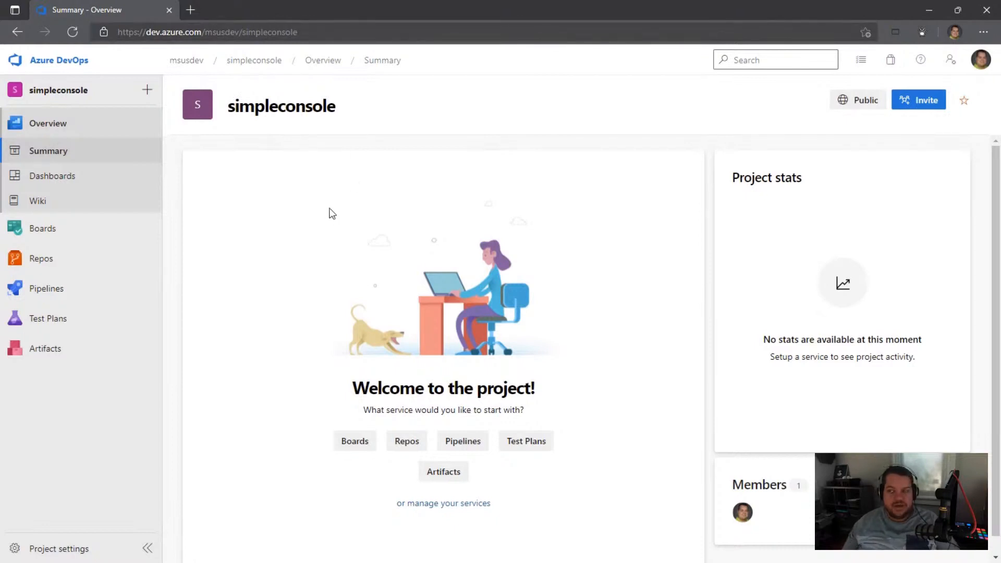
Step: Start a new pipeline in simpleconsole with GitHub as the code source and list all repositories
left_click(50, 293)
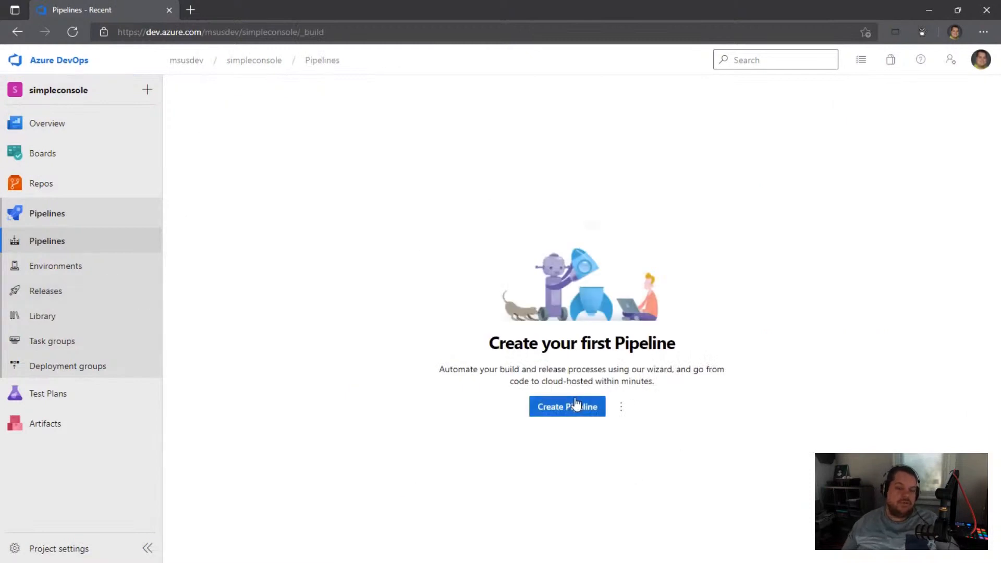
left_click(544, 410)
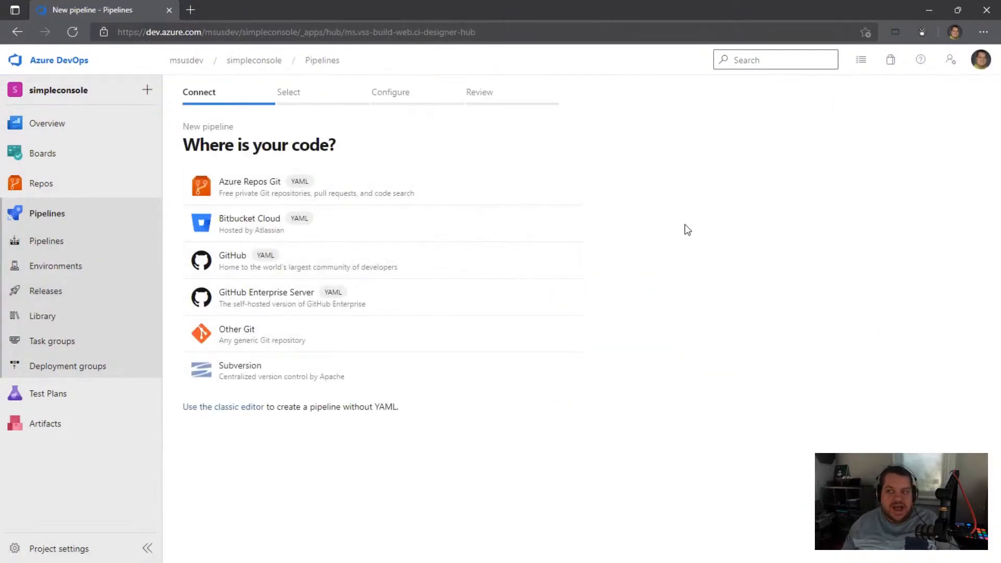
left_click(298, 269)
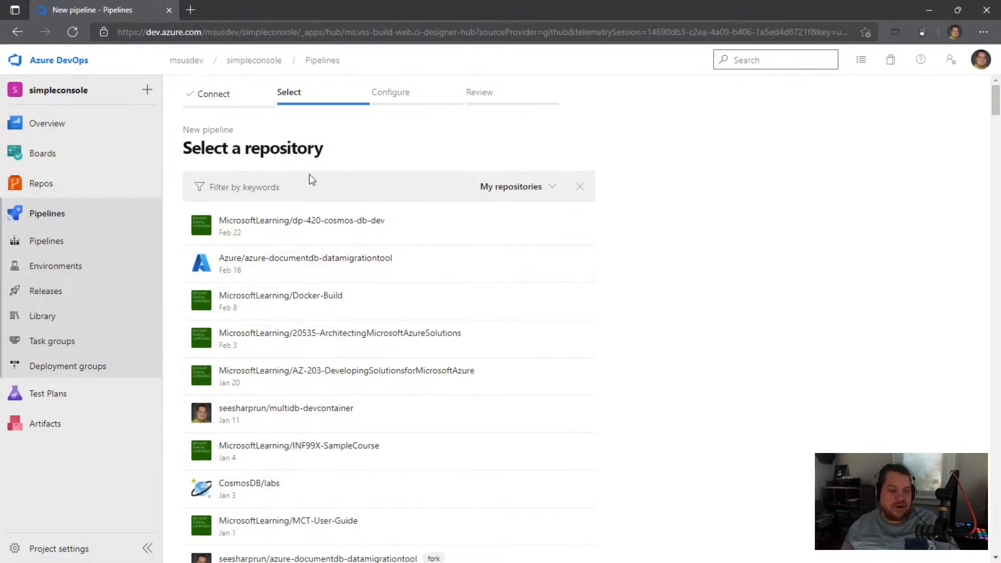
left_click(524, 188)
left_click(465, 230)
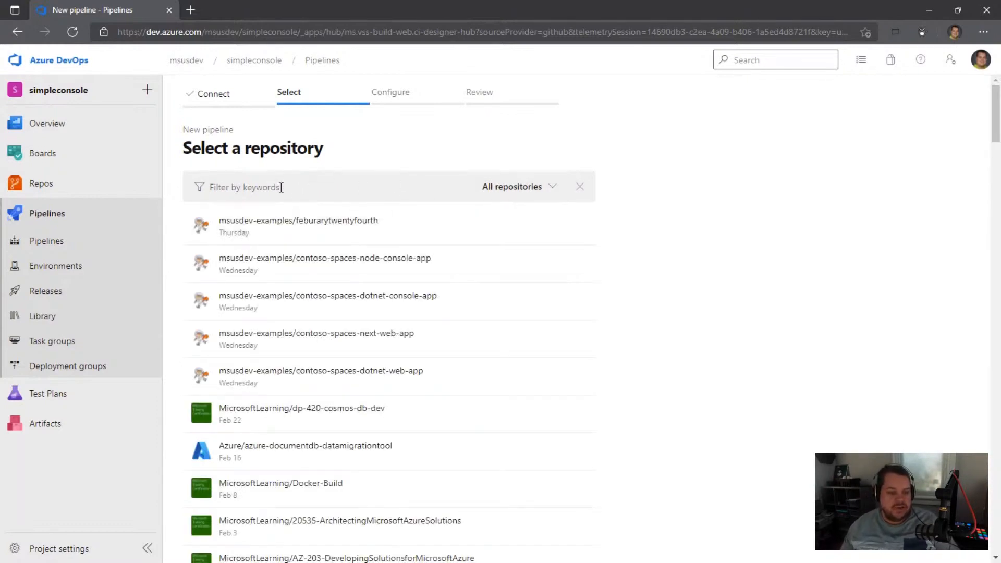
Step: Open the GitHub organization page github.com/msusdev-examples in a new browser tab
left_click(191, 10)
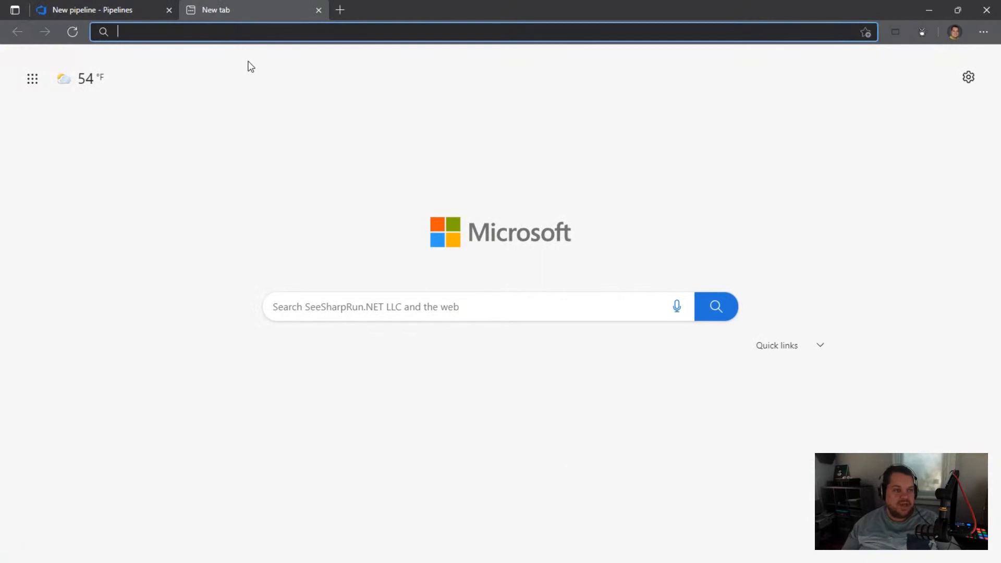
type("github.com")
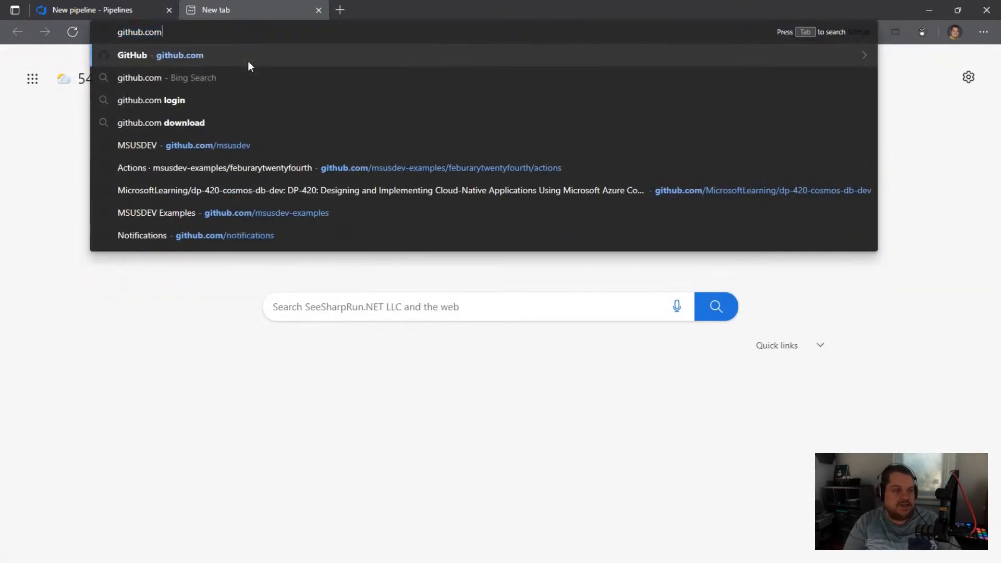
type("/msusdev-e")
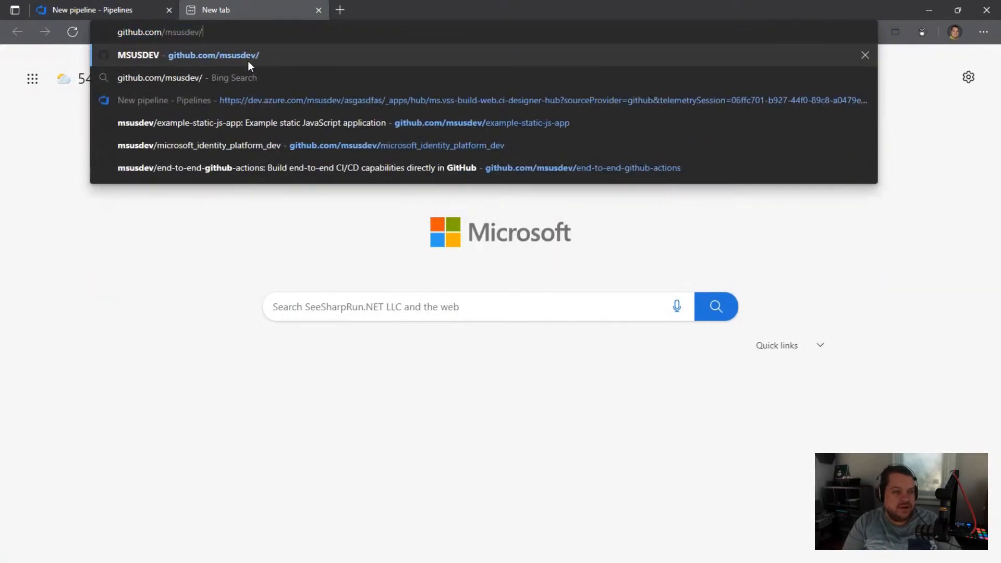
type("xamples")
key("Return")
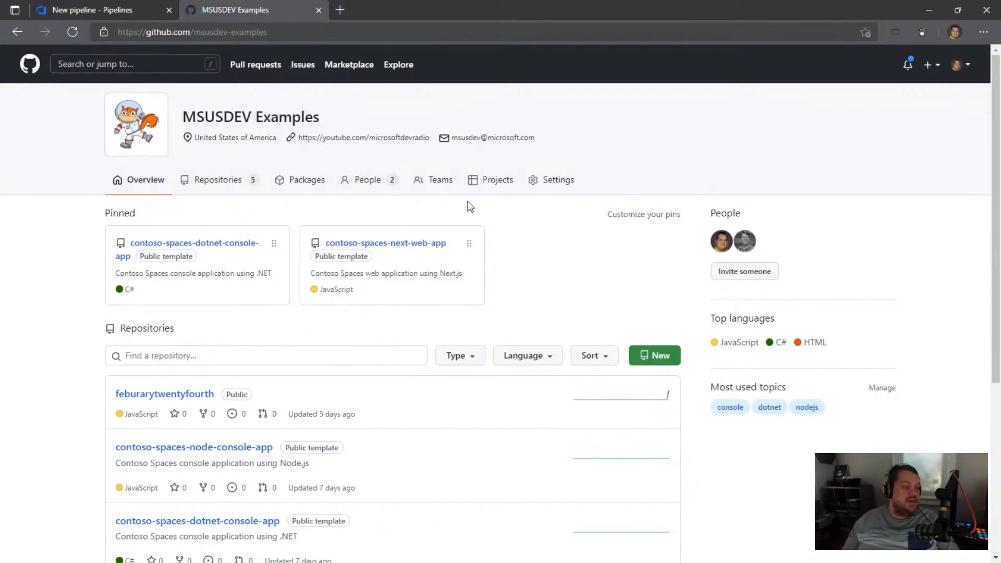
Step: Create a public repository named marchfirst under msusdev-examples, initialized with a README file
left_click(658, 356)
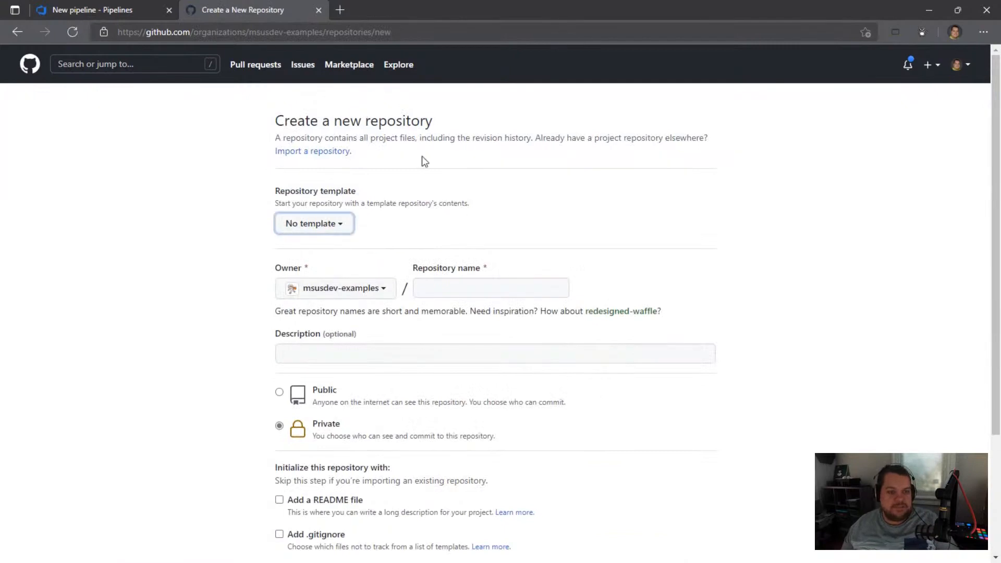
scroll(386, 196, "down", 2)
left_click(447, 209)
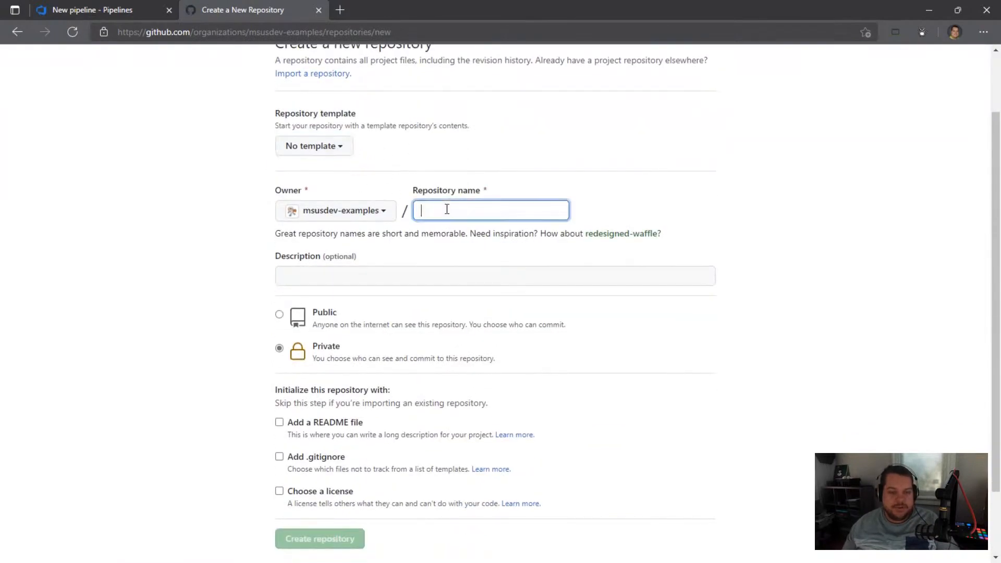
type("marchfirst")
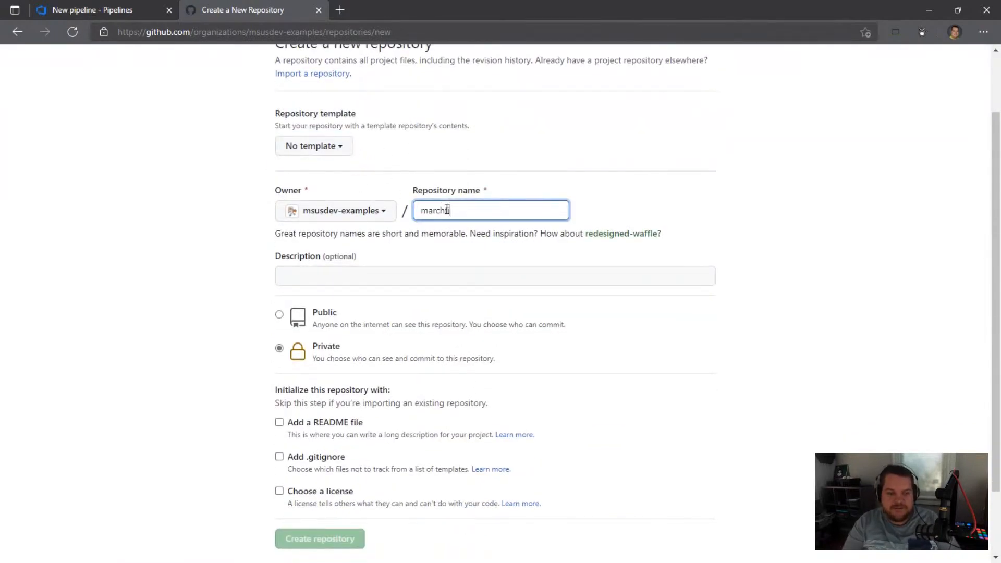
left_click(279, 315)
left_click(279, 422)
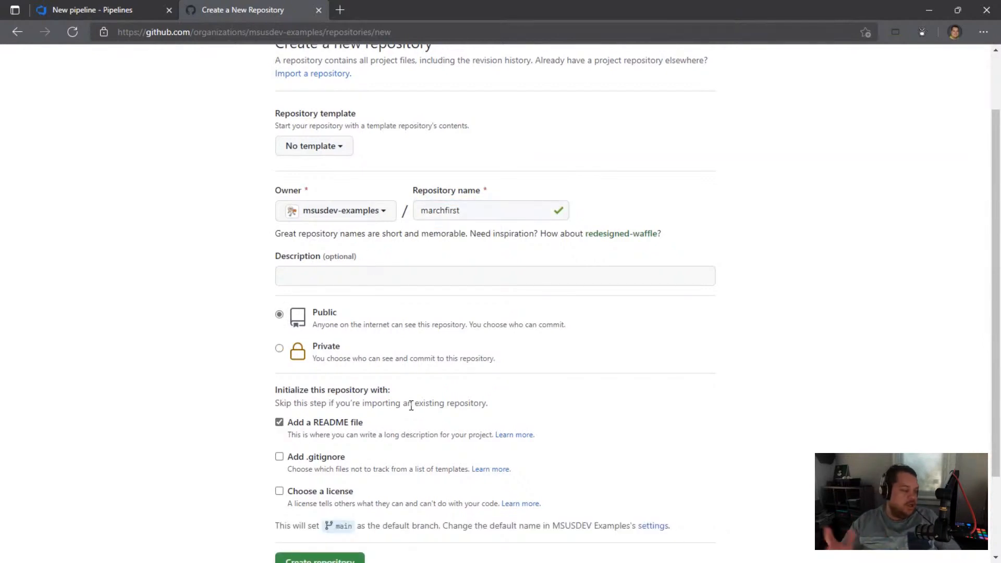
scroll(436, 413, "down", 2)
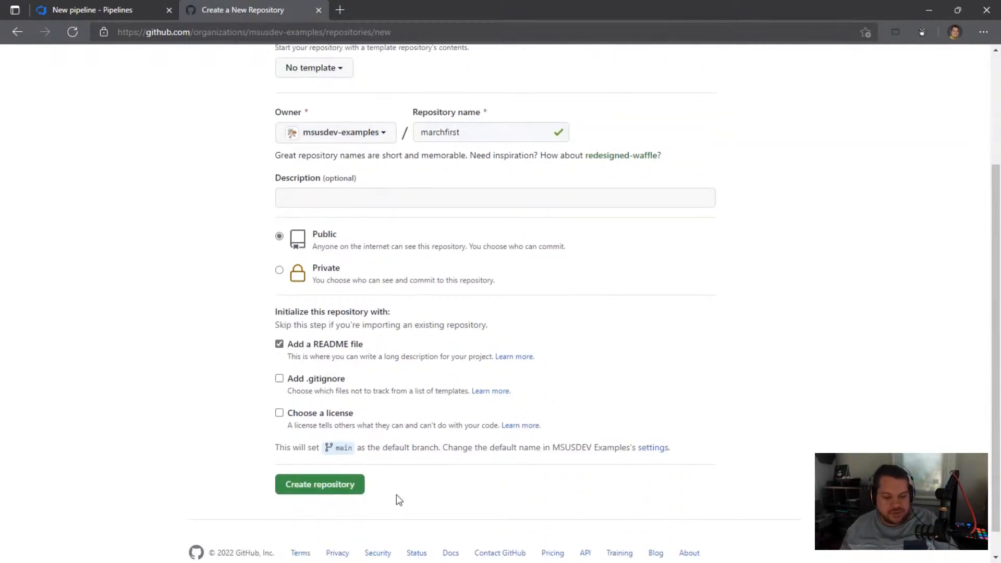
left_click(335, 485)
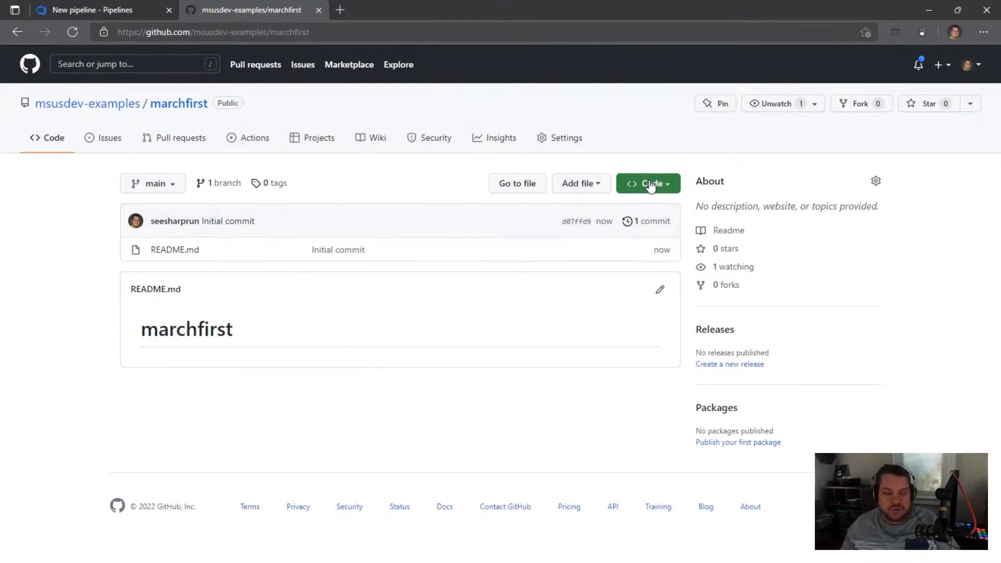
Step: Create a new codespace for the marchfirst repository
left_click(140, 10)
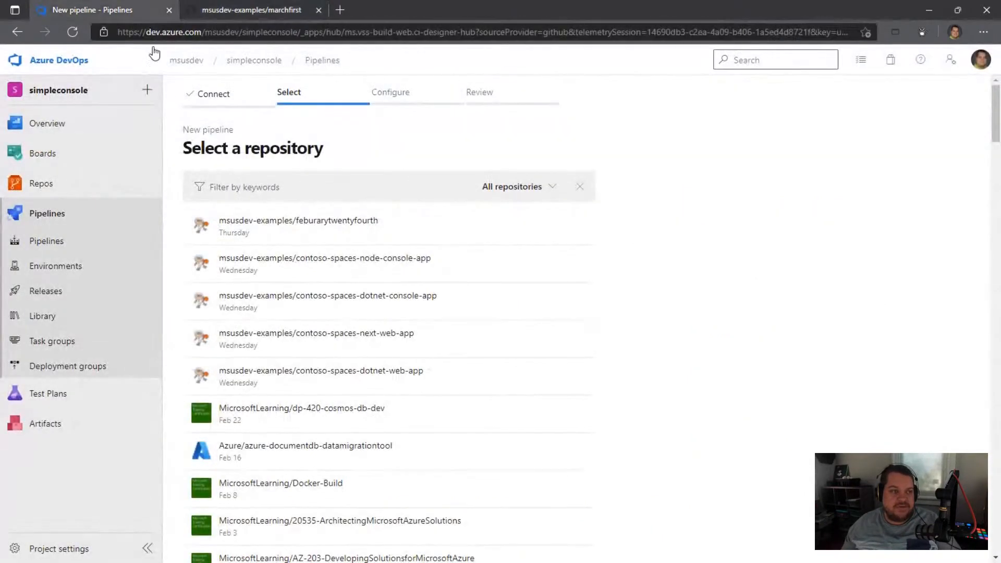
left_click(233, 13)
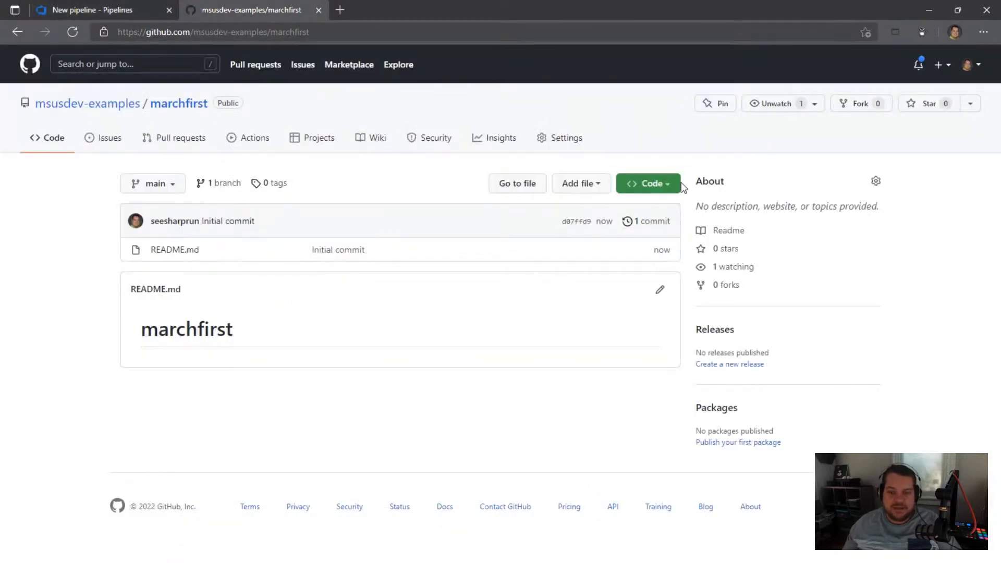
left_click(665, 184)
left_click(621, 213)
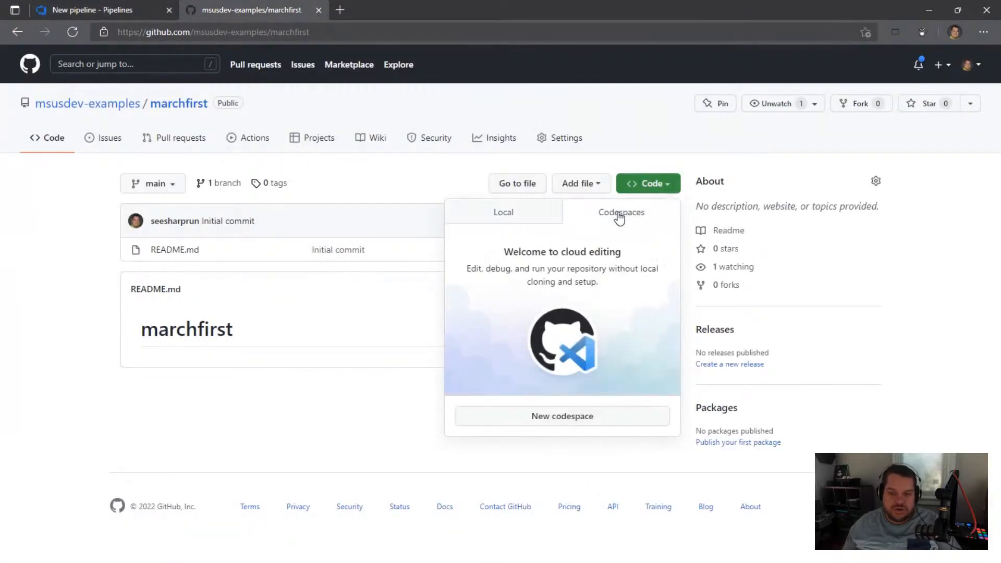
left_click(582, 417)
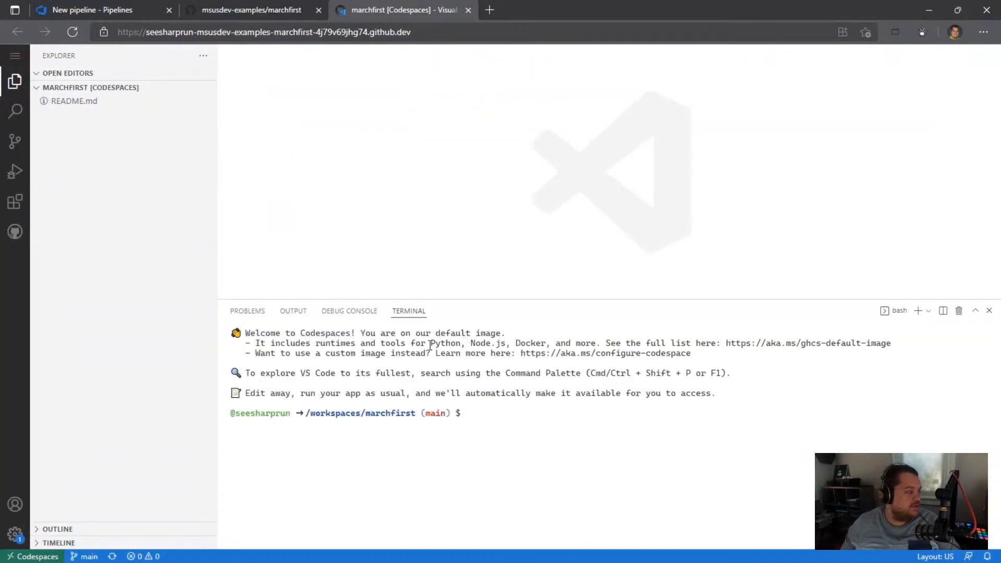
Step: Check the installed .NET version in the codespace terminal with dotnet --version
left_click(500, 410)
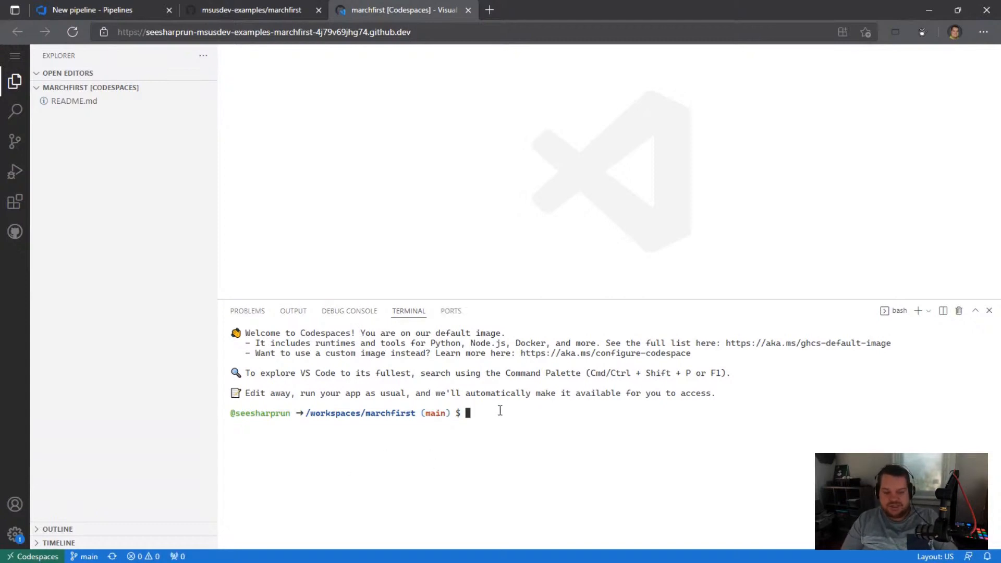
type("otnet")
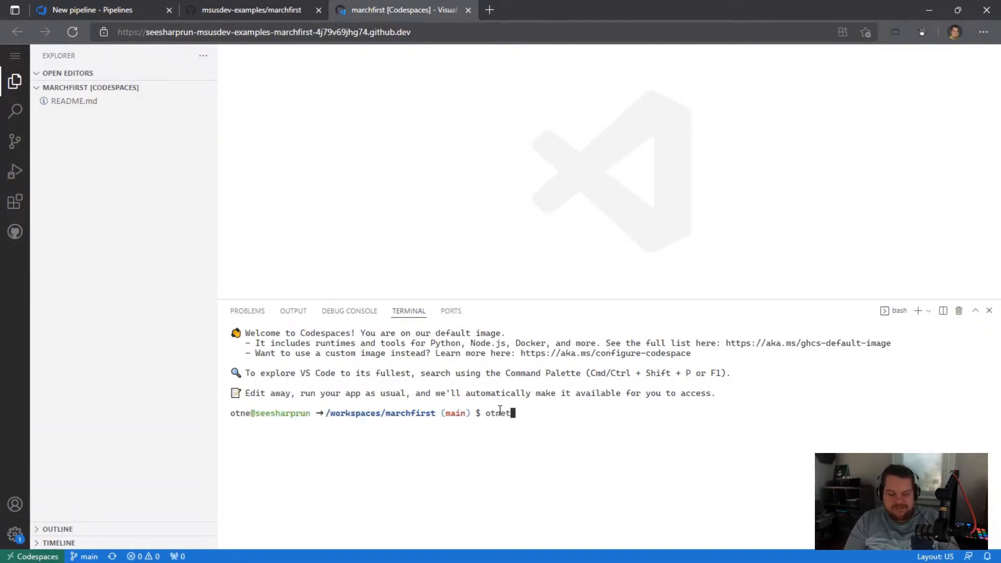
key("BackSpace")
key("BackSpace")
key("BackSpace")
key("BackSpace")
key("BackSpace")
type("dotnet --ver")
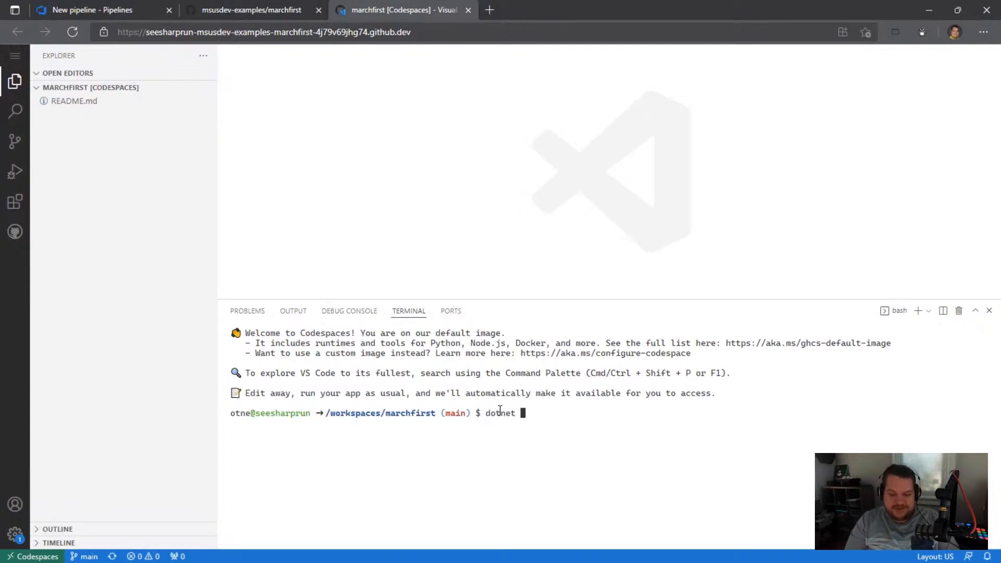
type("sion")
key("Return")
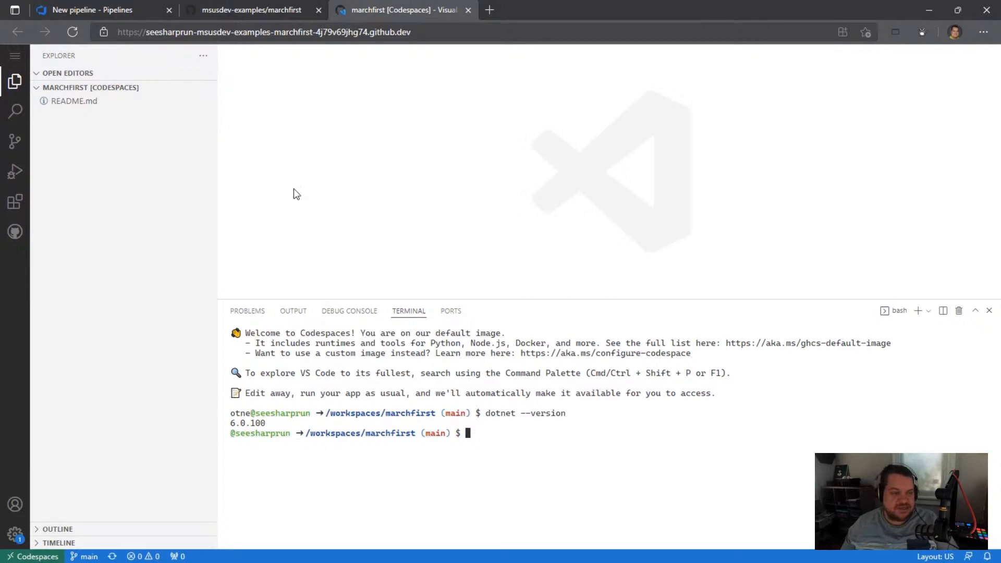
Step: Create a .NET console app in the marchfirst workspace with dotnet new console
type("dotnet ")
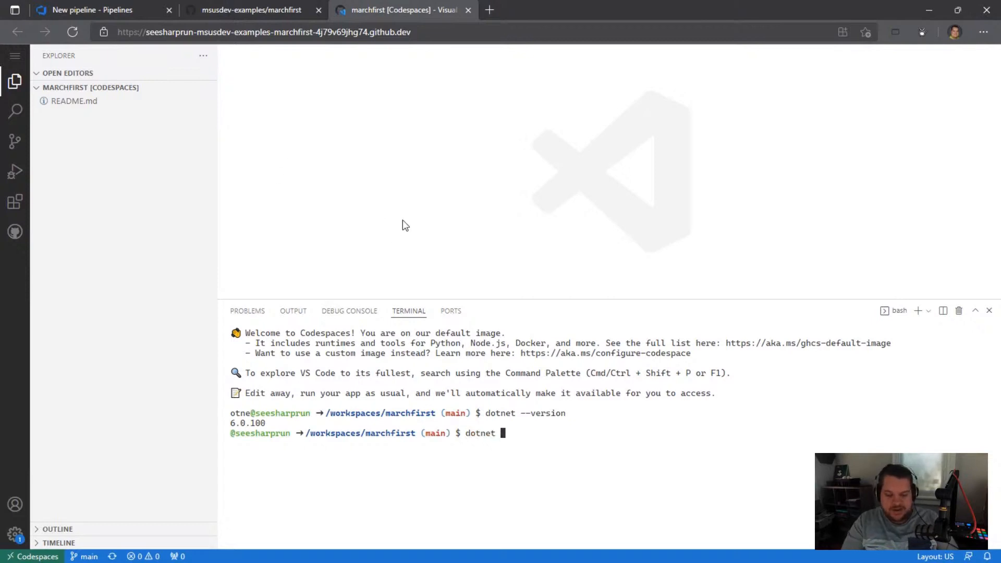
type("new console")
key("Return")
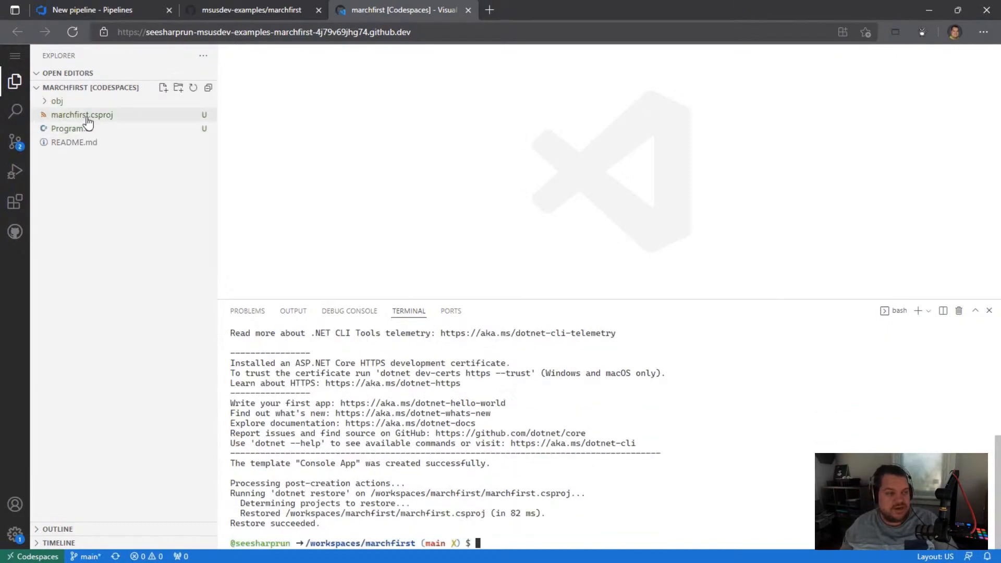
Step: Open Program.cs to review its Console.WriteLine statement, and run the app with dotnet run
left_click(78, 129)
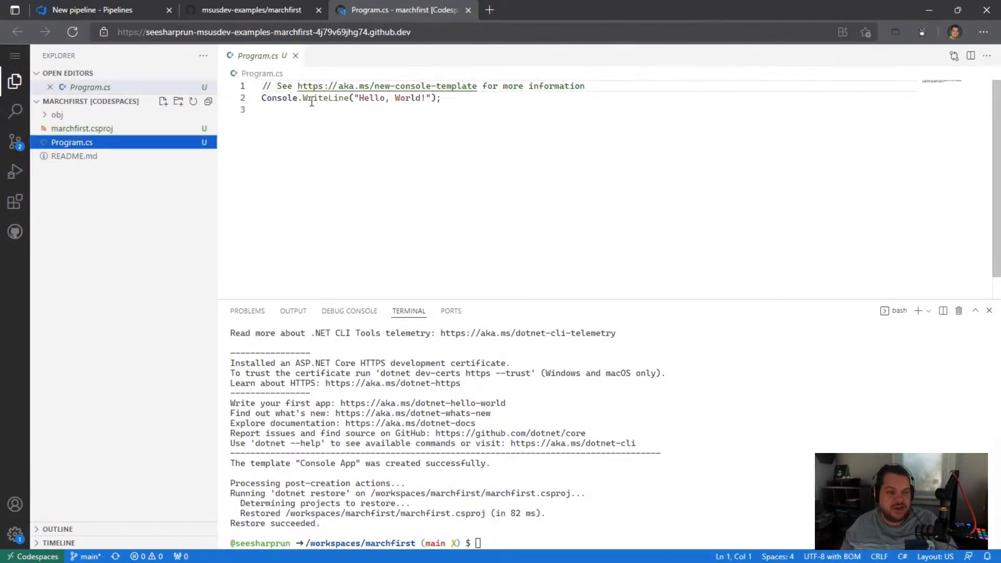
left_click_drag(261, 98, 448, 99)
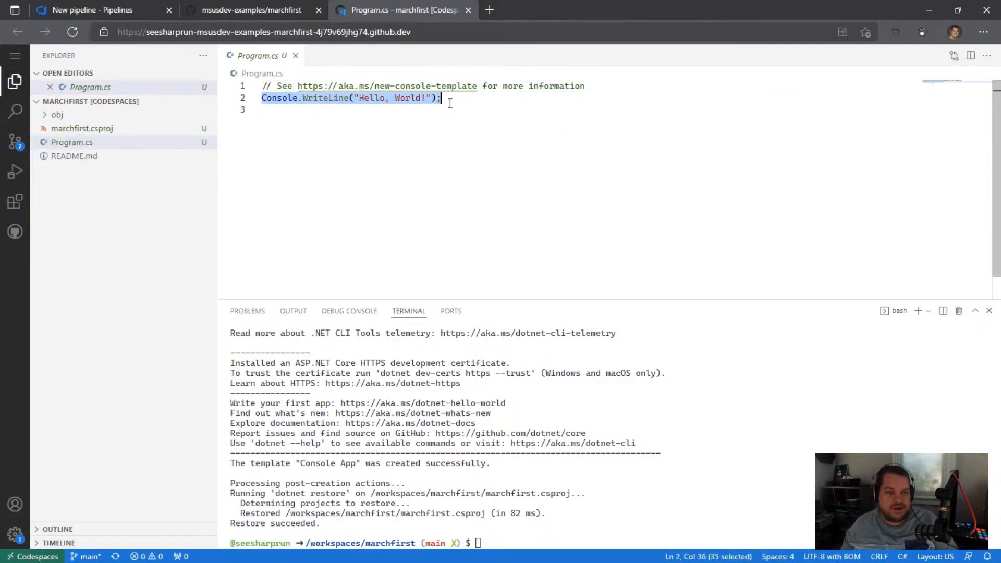
left_click(573, 520)
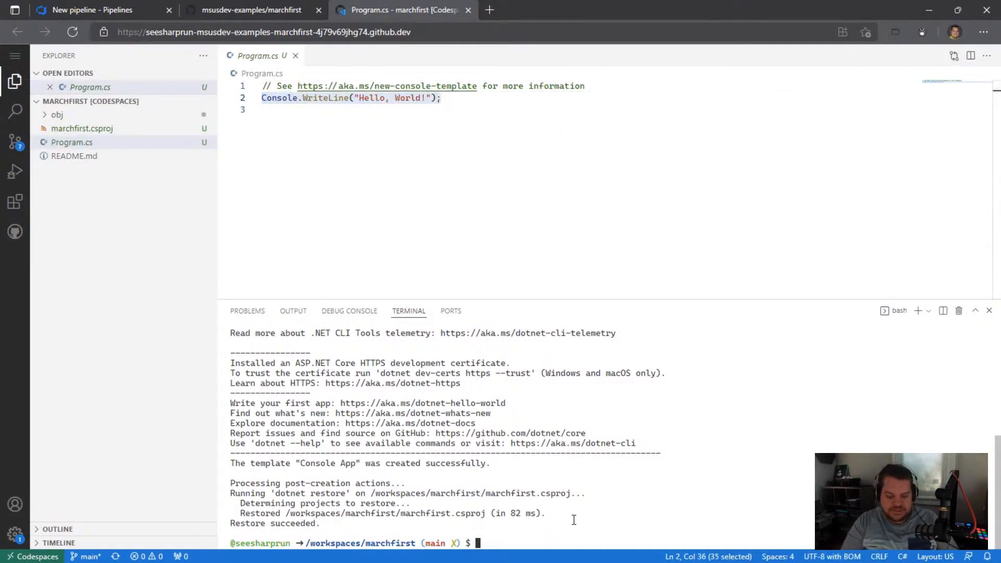
type("dotnet run")
key("Return")
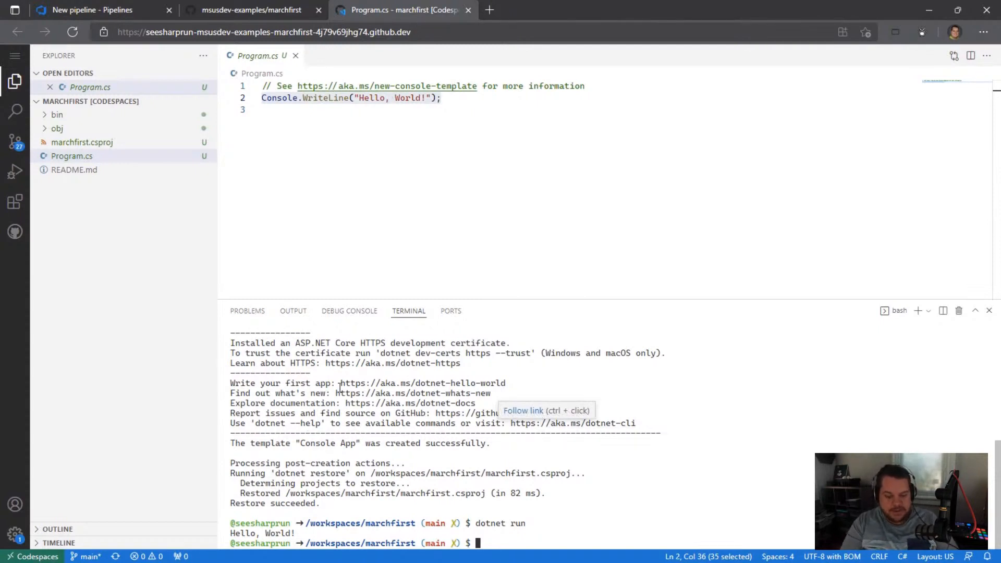
Step: Add the Colorful.Console package to the project with dotnet add package Colorful.Console
type("dotnet add package ")
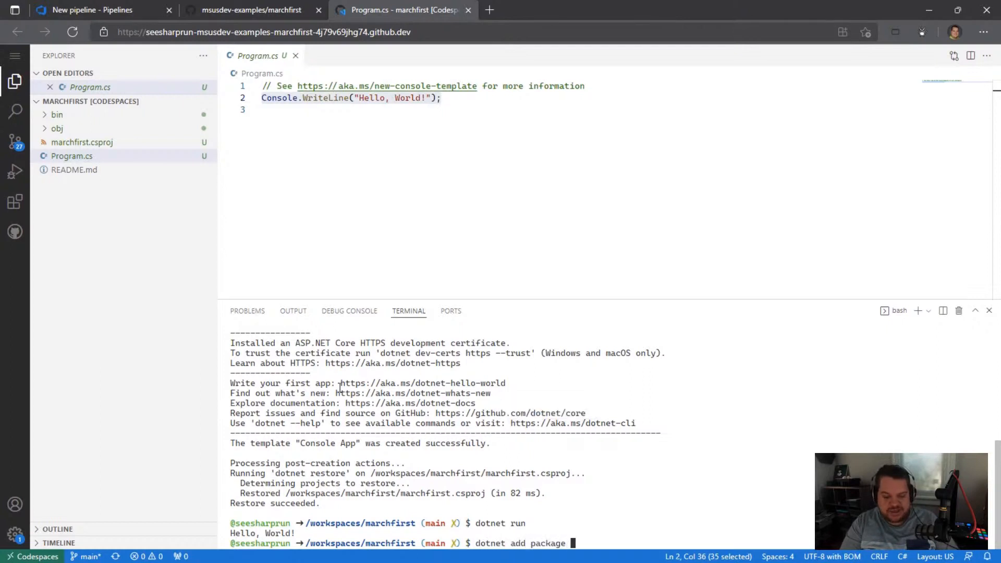
type("Colorful.C")
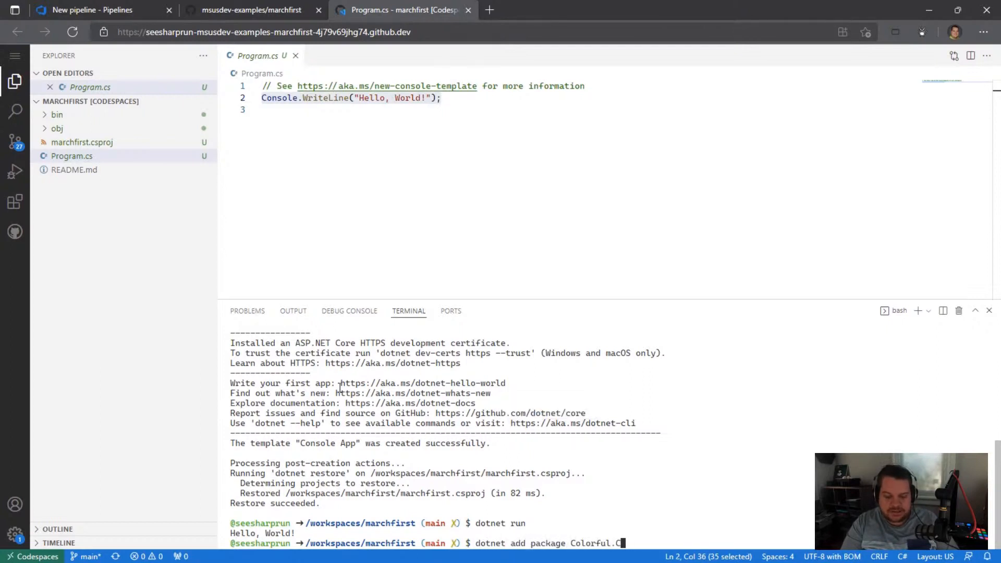
type("onsole")
key("Return")
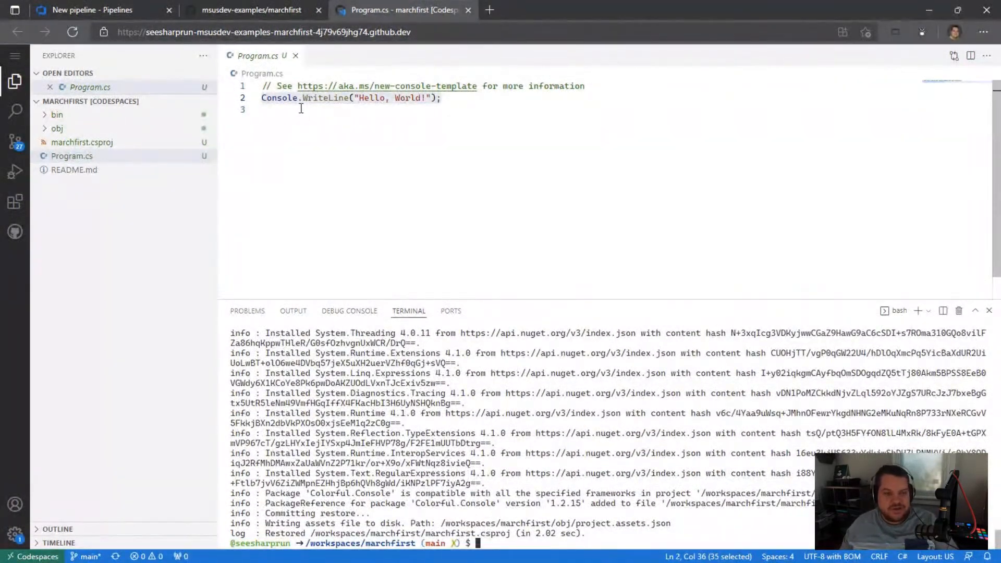
Step: Replace the template comment in Program.cs with the alias directive using Console = Colorful.Console; followed by a blank line
triple_click(278, 87)
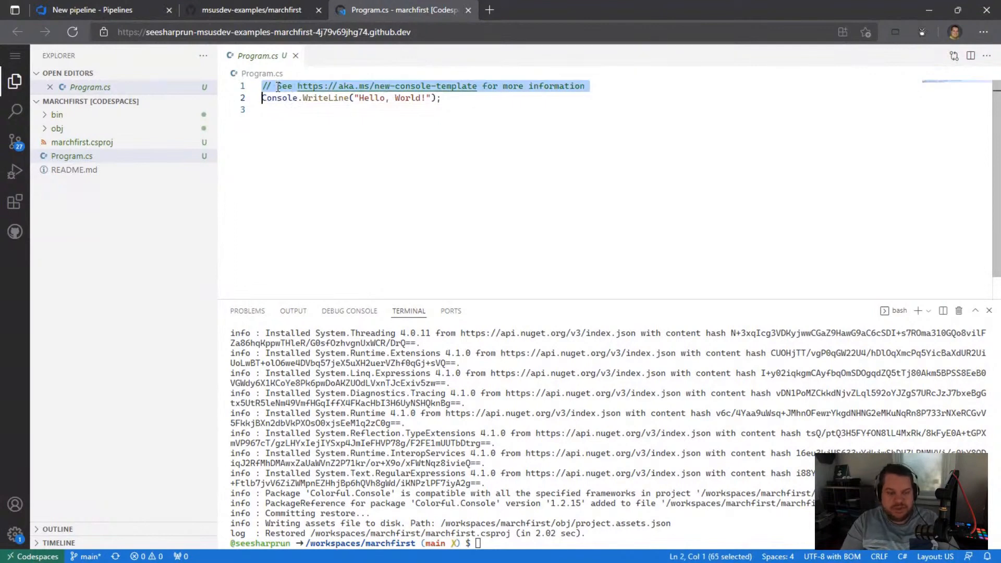
key("BackSpace")
type("using")
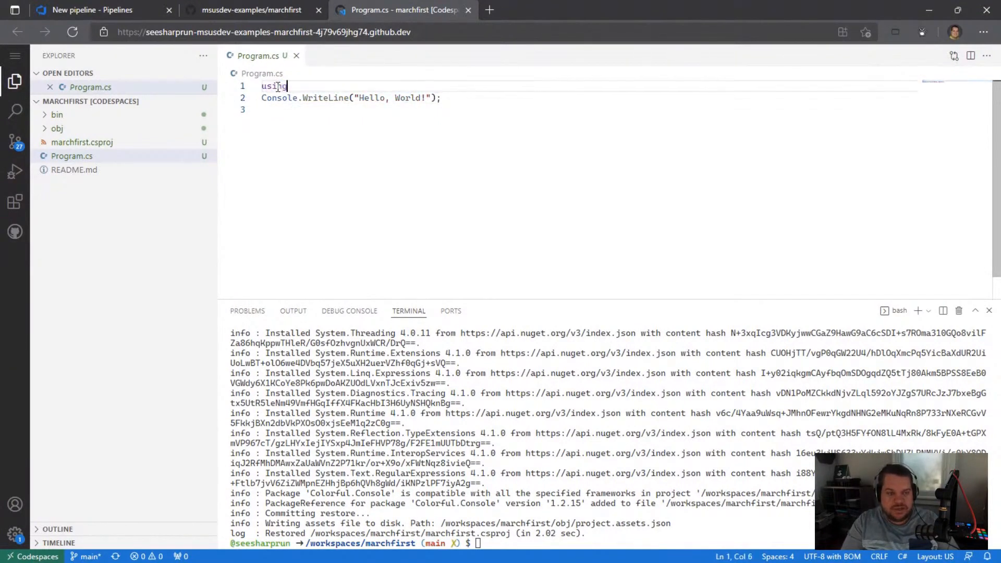
type(" Console = Color")
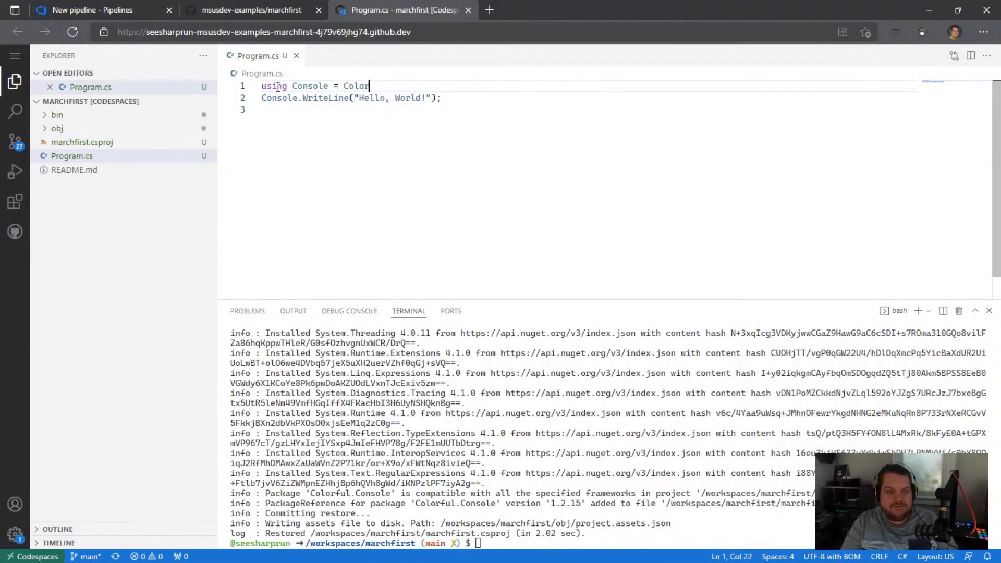
type("ful.Console;")
key("Return")
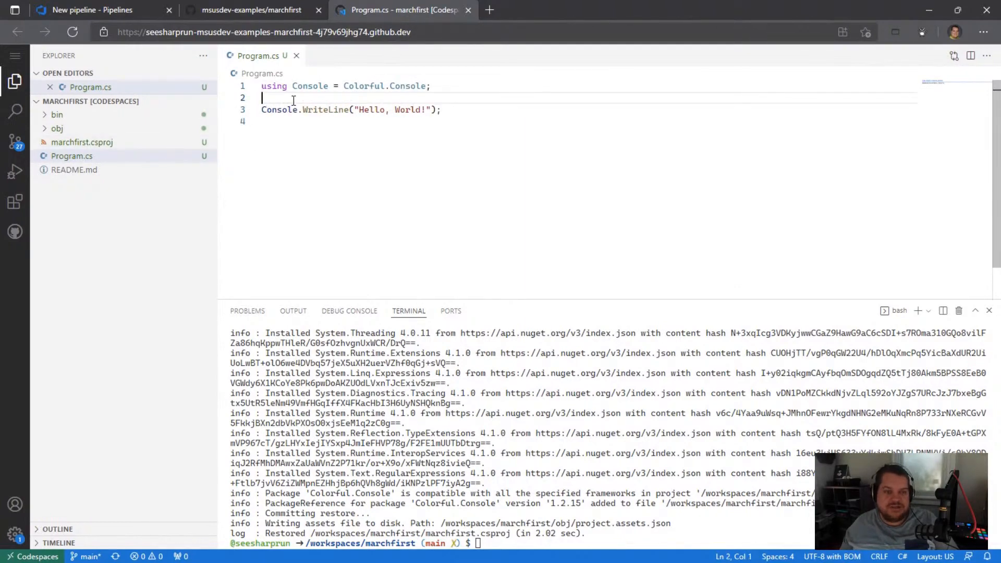
Step: Change the WriteLine call to WriteAscii in Program.cs and run the app with dotnet run
double_click(319, 109)
type("WriteAscii")
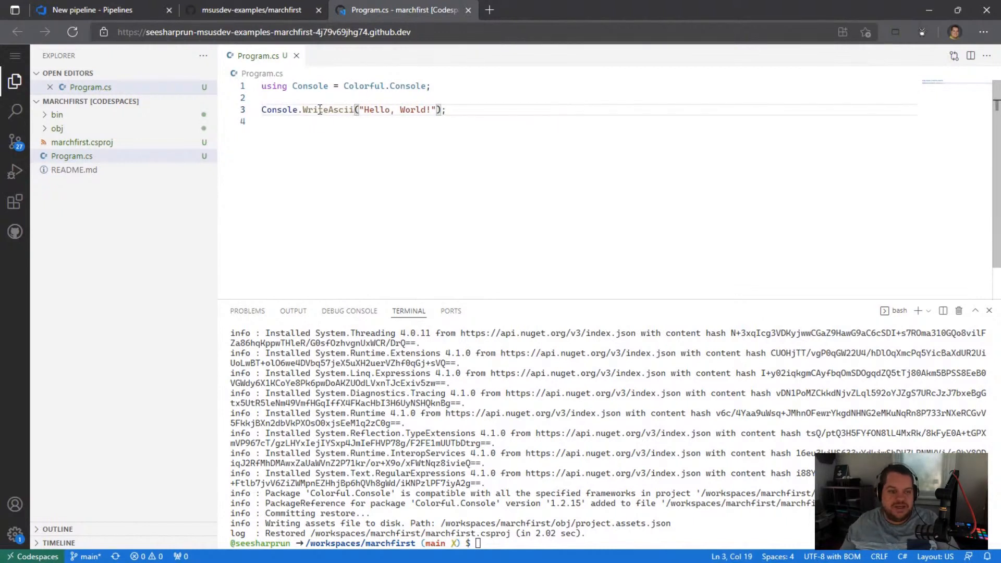
left_click(495, 542)
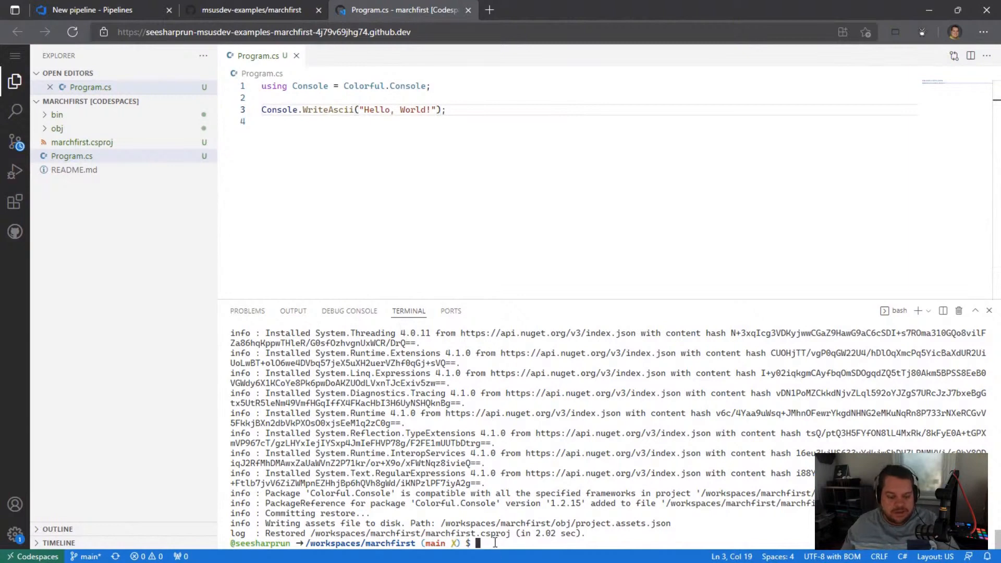
type("dotnet run")
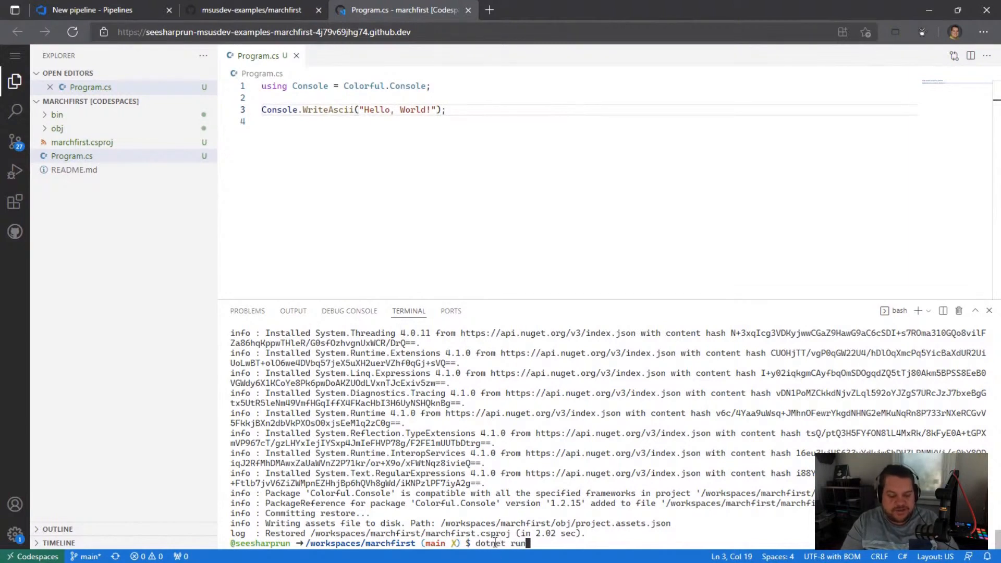
key("Return")
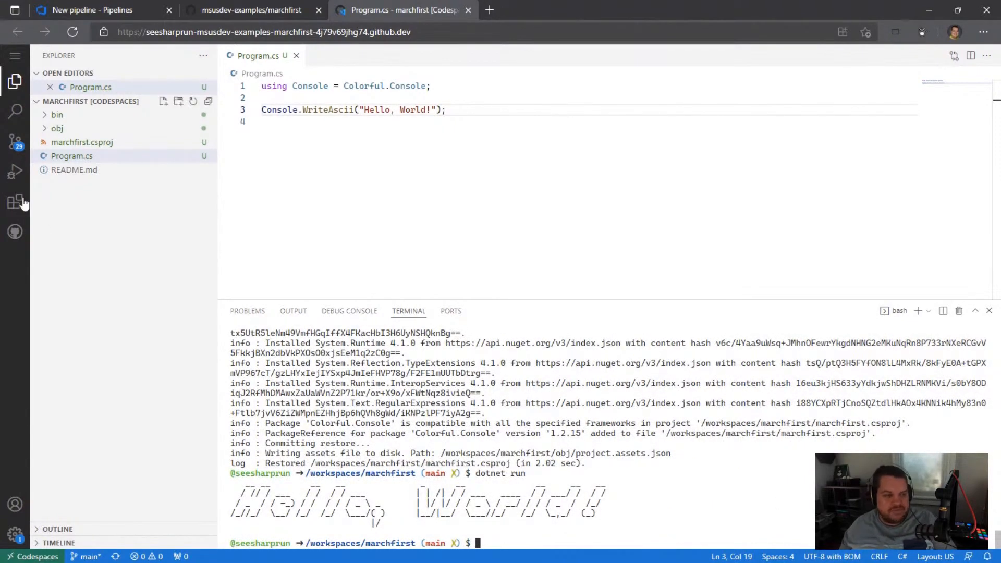
Step: Open marchfirst.csproj, examine its Colorful.Console package reference, and close the file
left_click(119, 142)
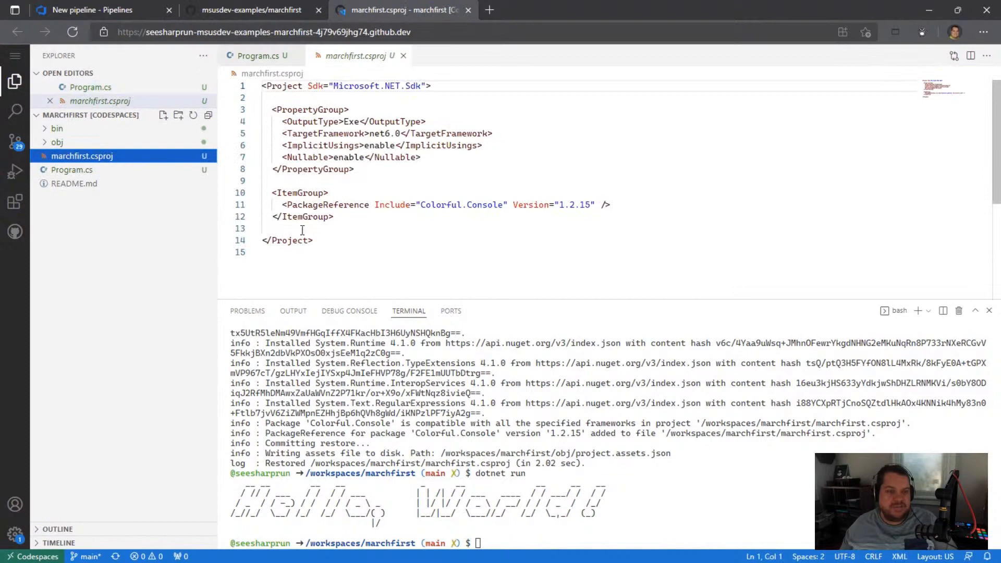
triple_click(327, 205)
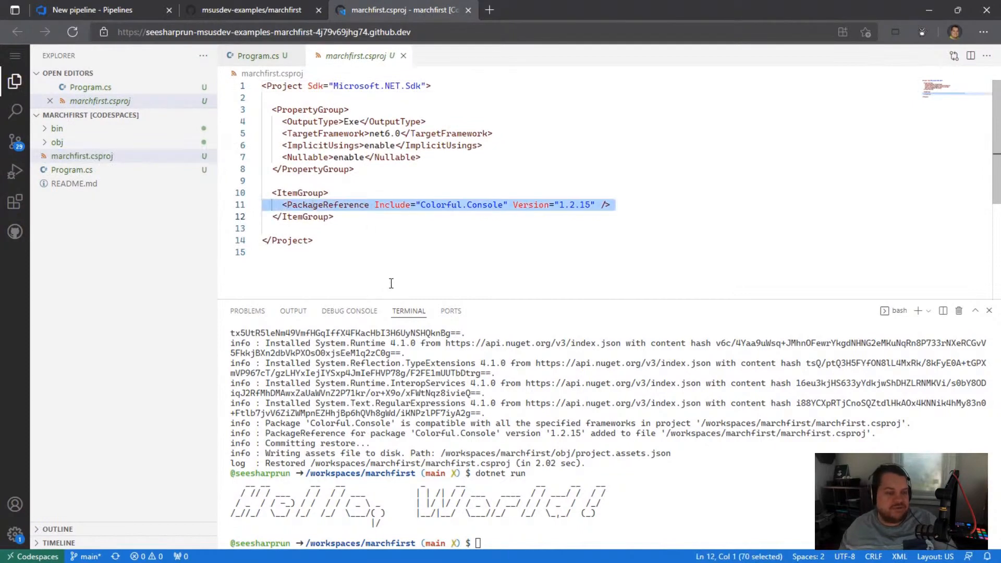
left_click(403, 55)
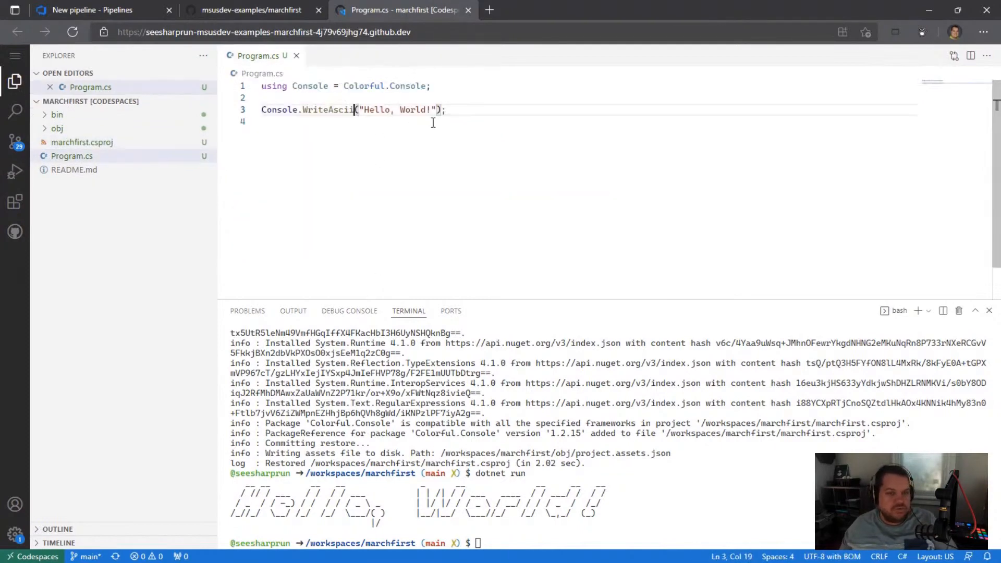
Step: Create a solution file for the workspace with dotnet new sln
left_click(500, 522)
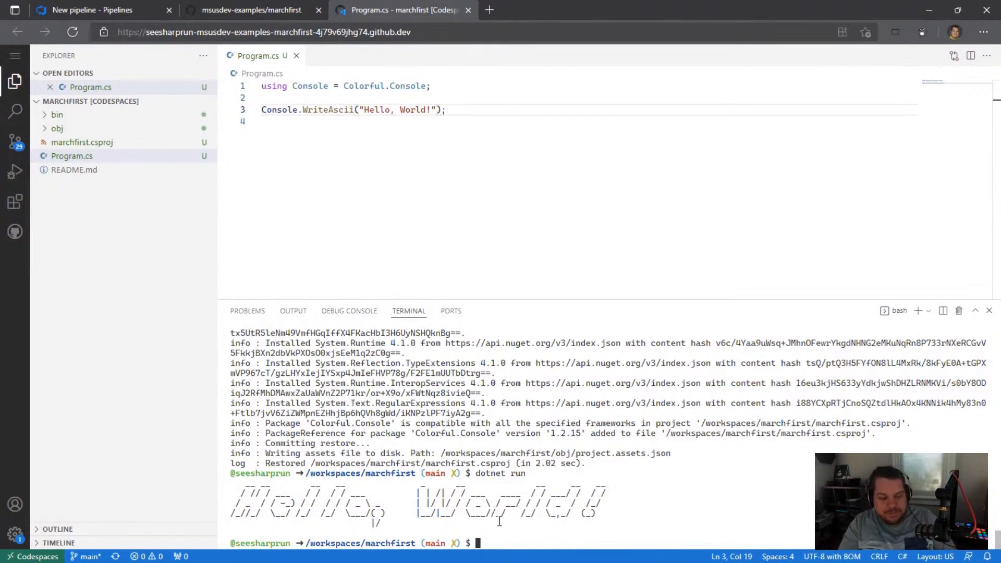
type("do")
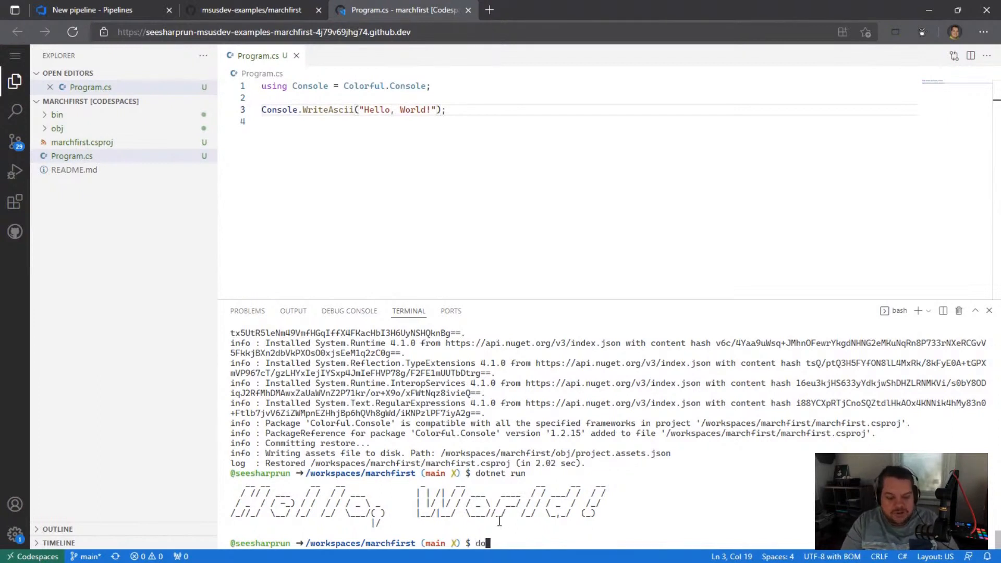
type("tnet new sln")
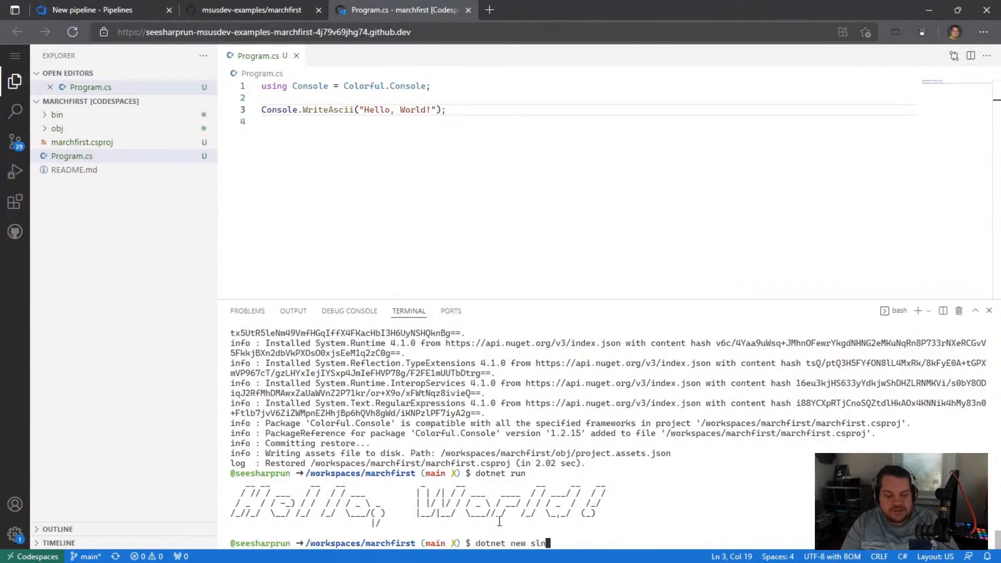
key("Return")
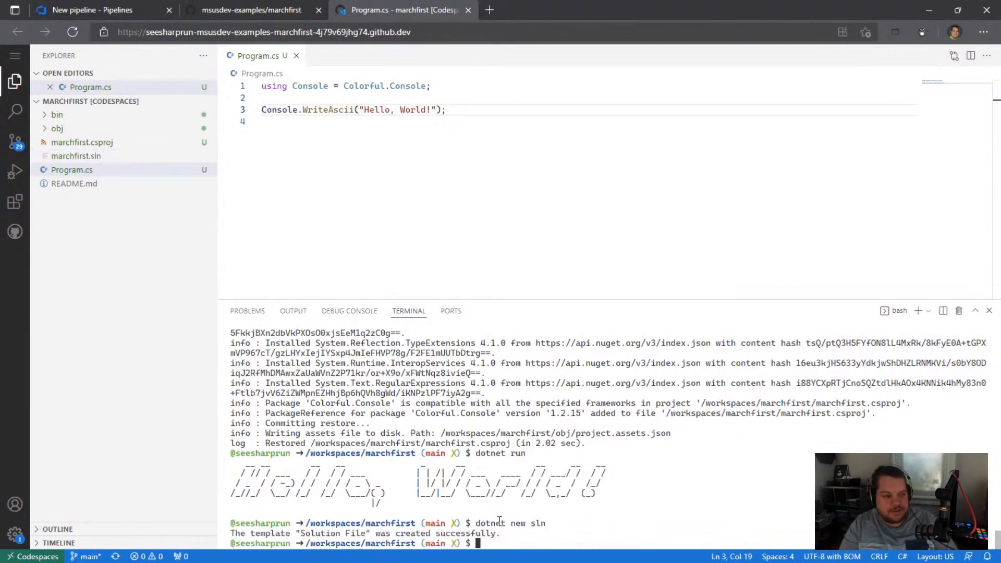
Step: Add the project to the solution with dotnet sln add marchfirst.csproj
type("dotnet")
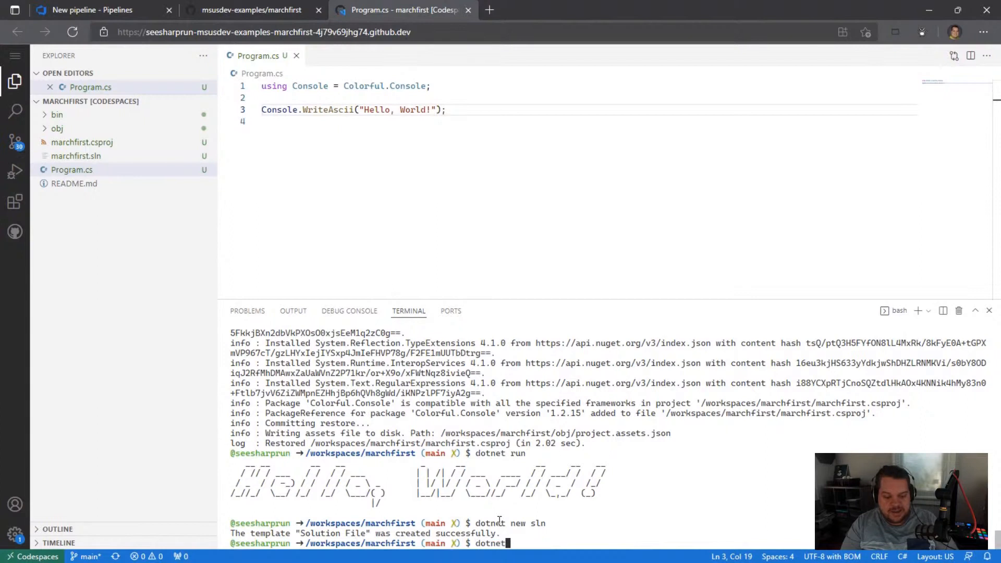
type(" sln add ")
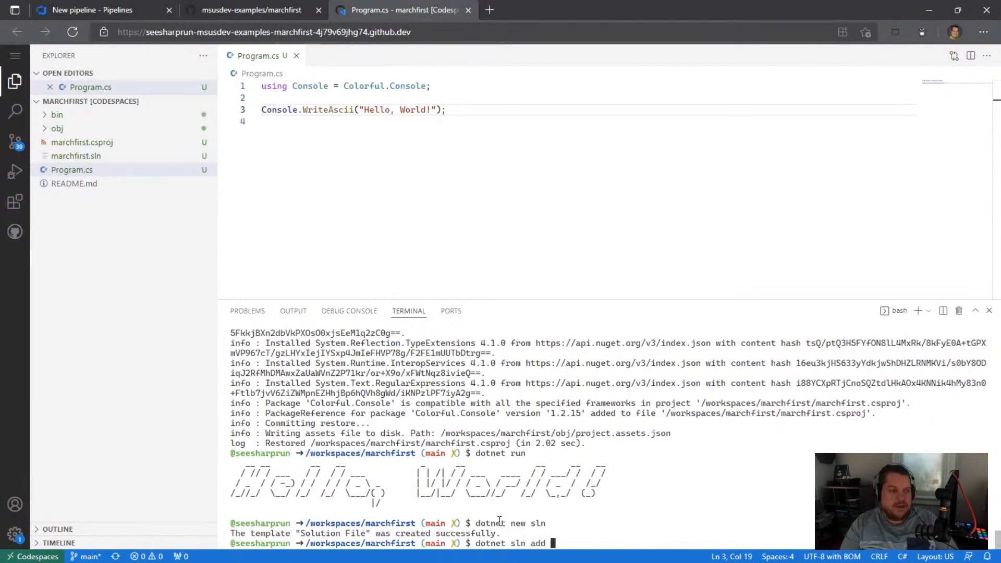
type("marchfirs")
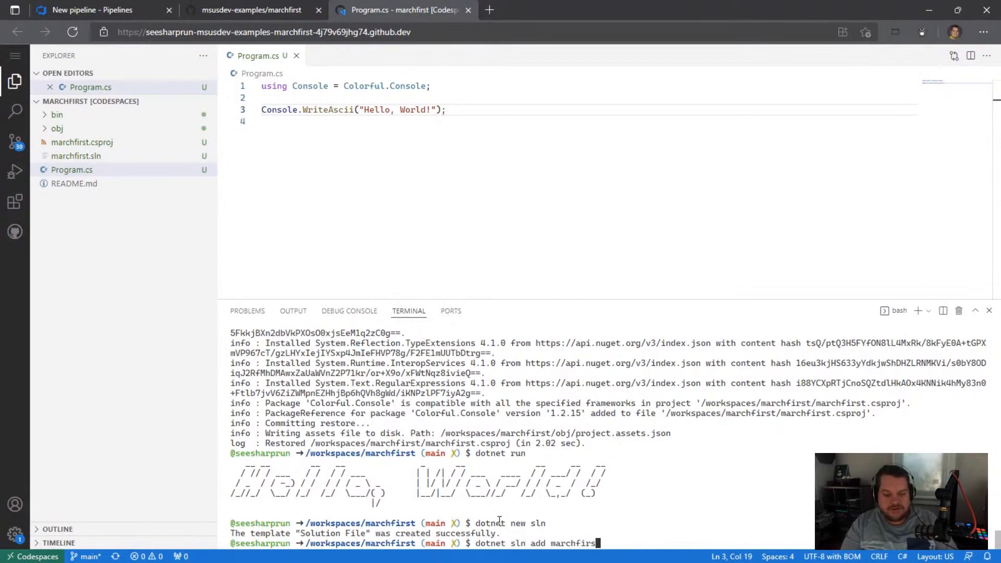
type("t.csproj")
key("Return")
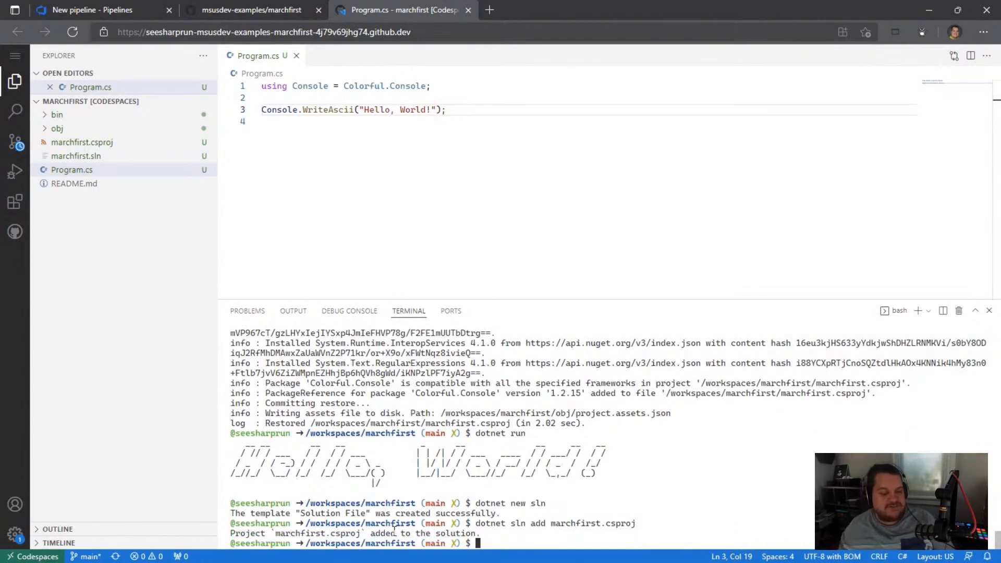
Step: Open marchfirst.sln, examine its project entry, and close the file
left_click(104, 156)
left_click_drag(333, 133, 513, 162)
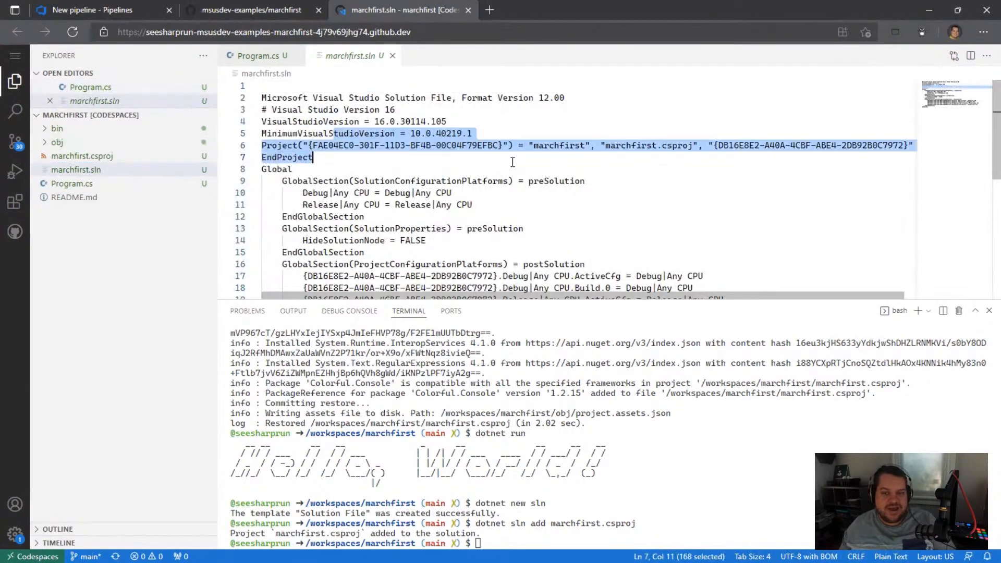
left_click(392, 56)
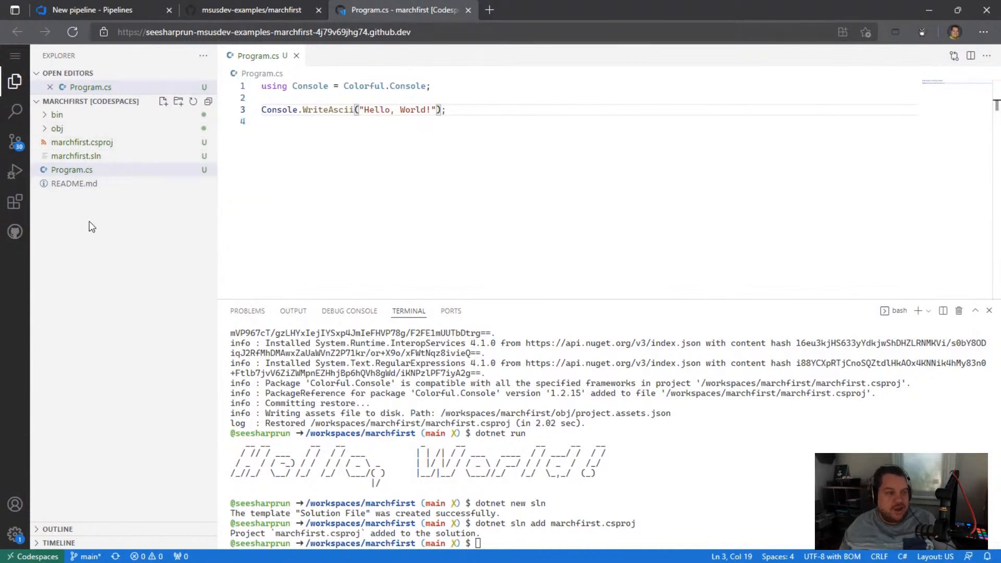
Step: Review the pending source control changes and create a .gitignore file with dotnet new gitignore
left_click(14, 142)
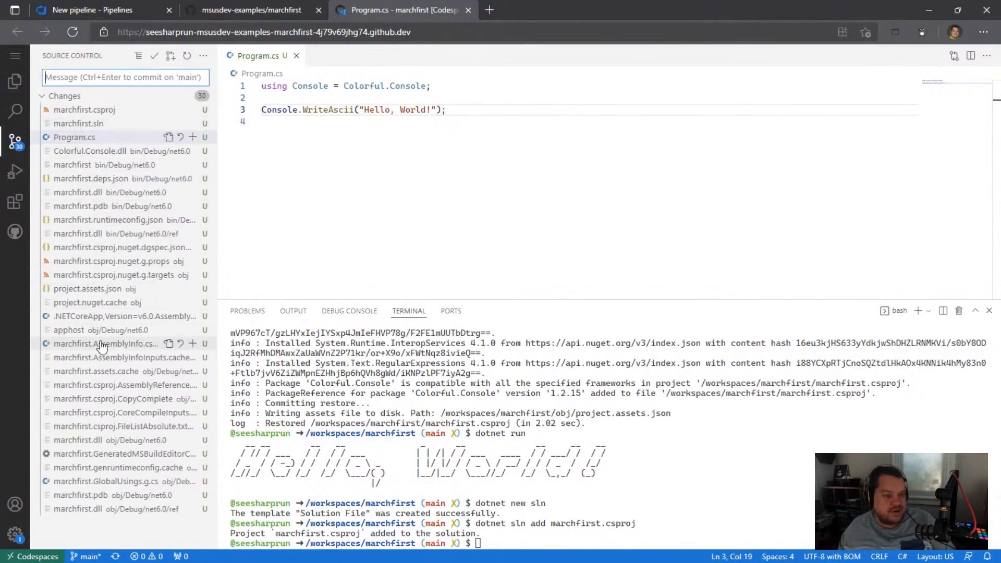
left_click(15, 81)
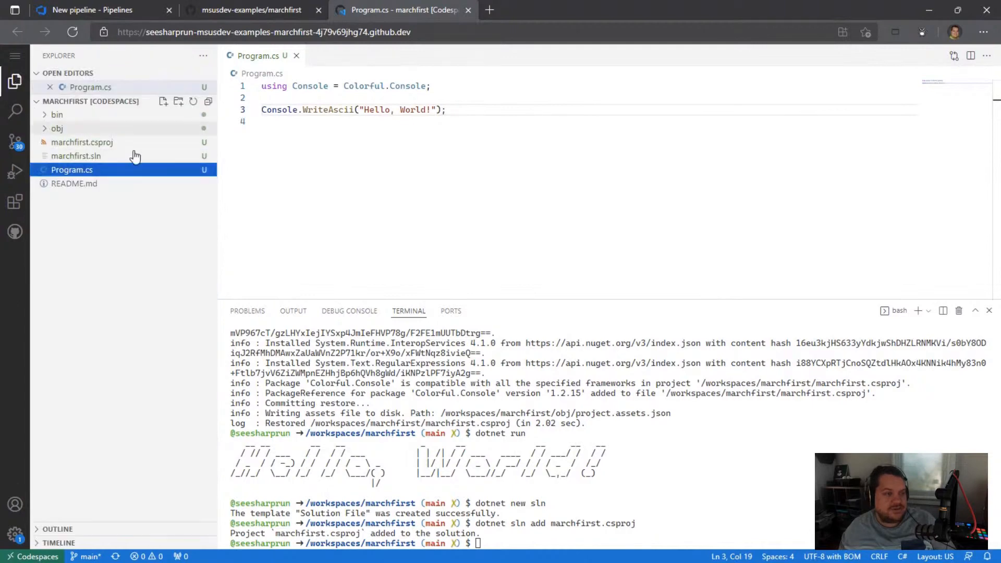
left_click(530, 538)
type("do")
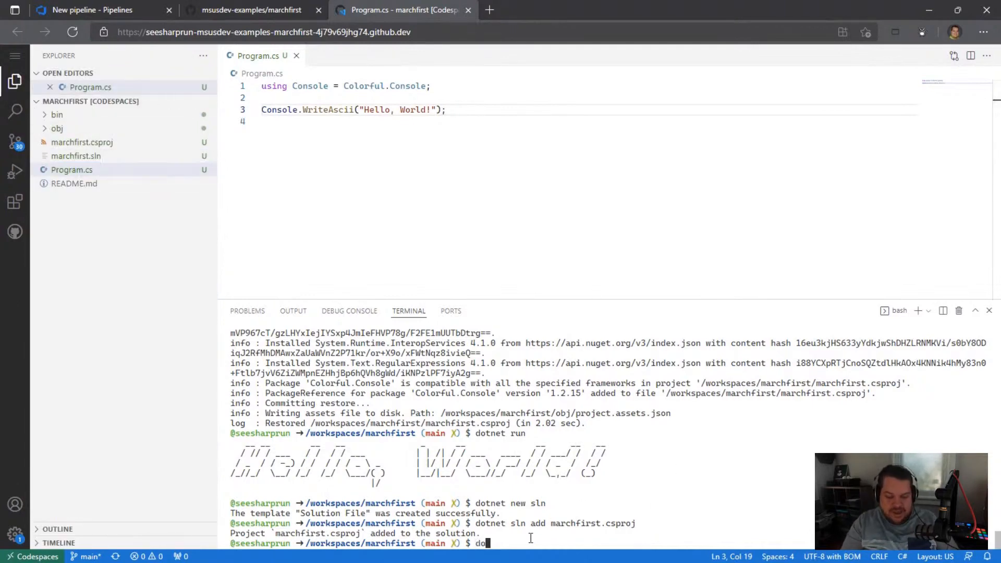
type("tnet new gitignore")
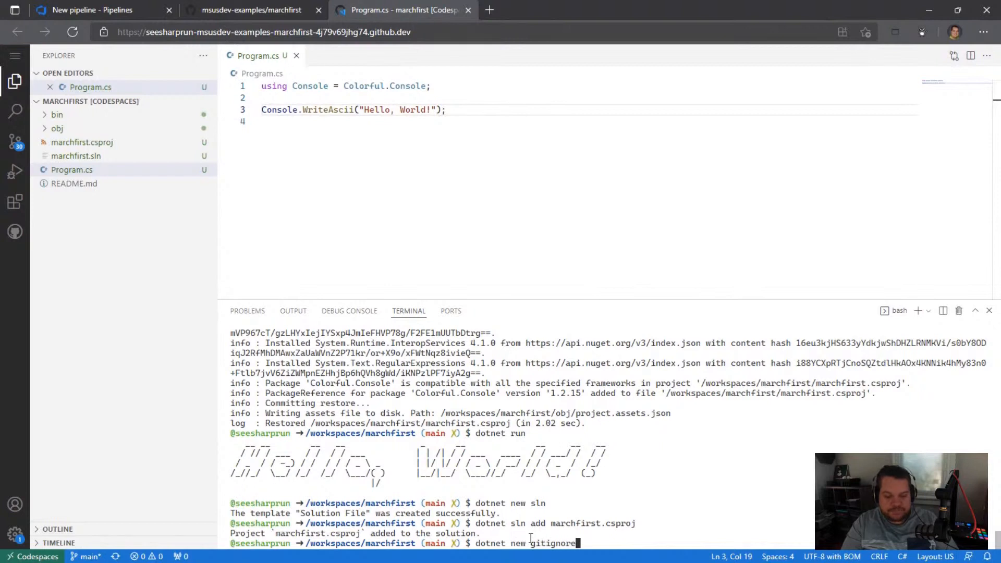
key("Return")
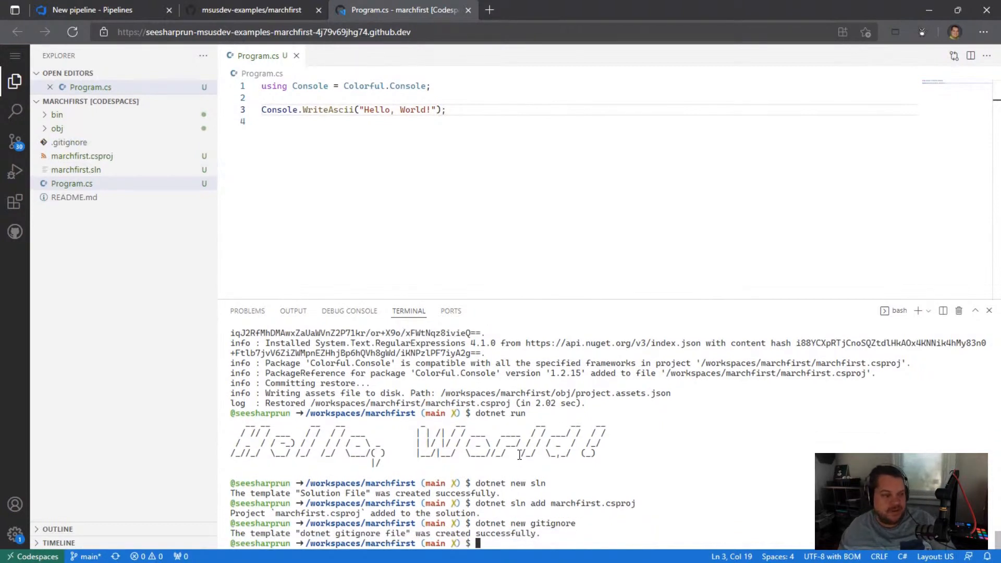
Step: Look through the new .gitignore file, close it, and recheck the list of pending source control changes
left_click(73, 145)
scroll(344, 152, "down", 4)
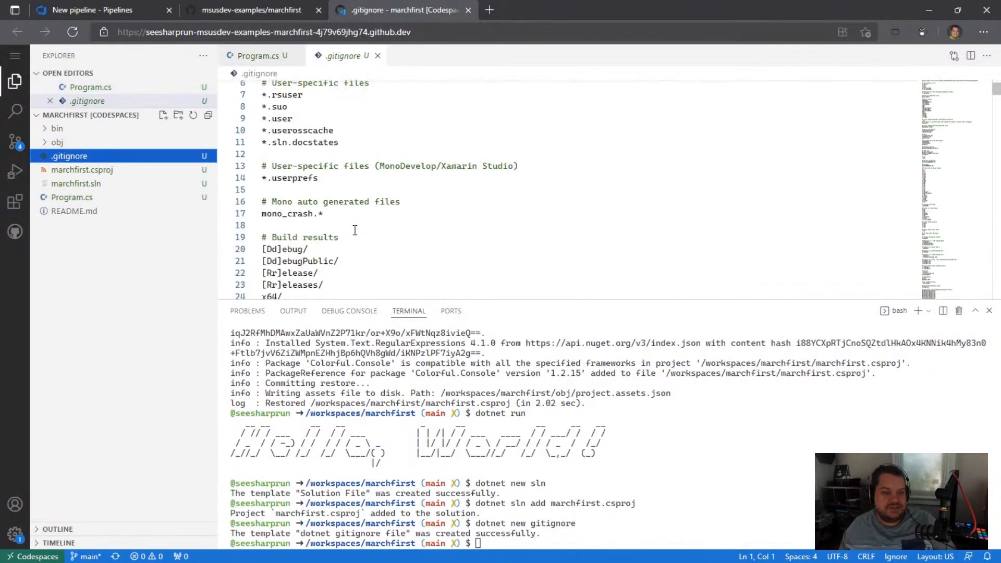
left_click(379, 57)
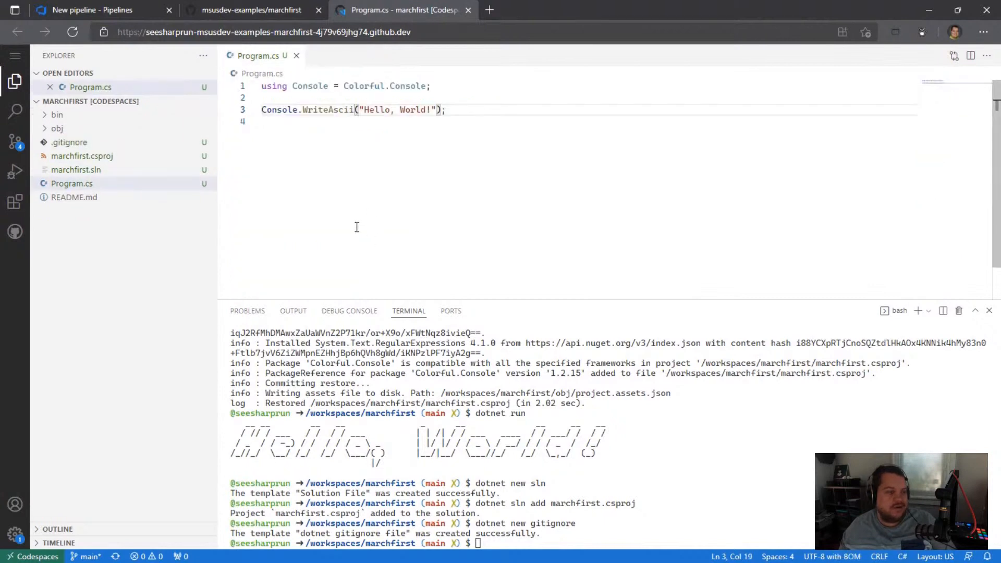
left_click(14, 143)
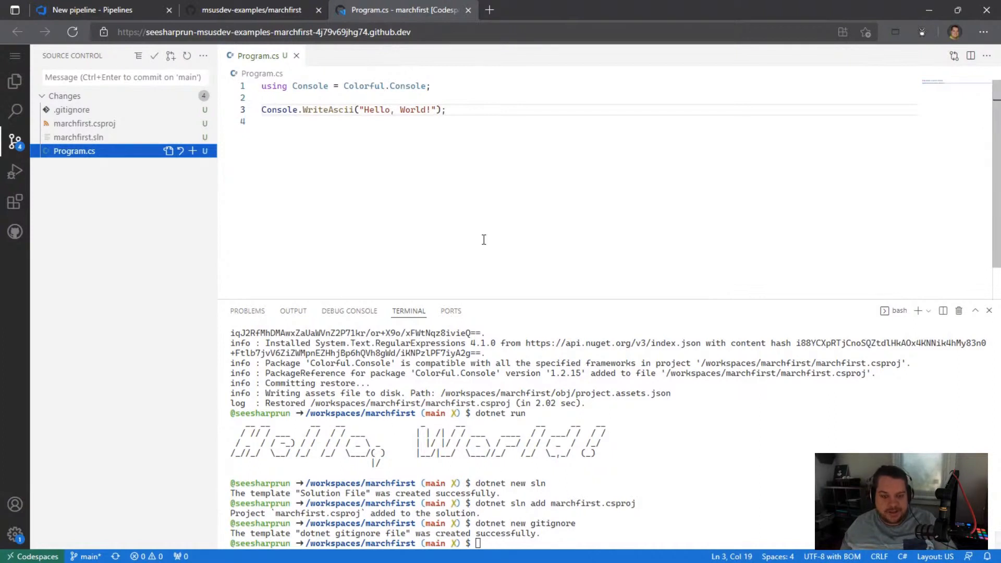
Step: Add the line using System.Drawing; above the Colorful.Console alias in Program.cs
left_click(501, 543)
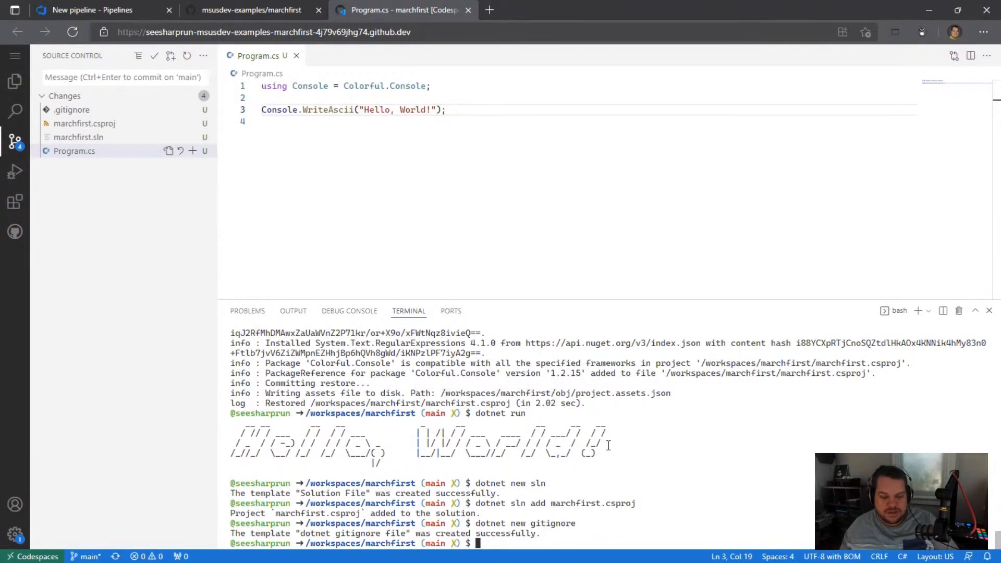
left_click(435, 109)
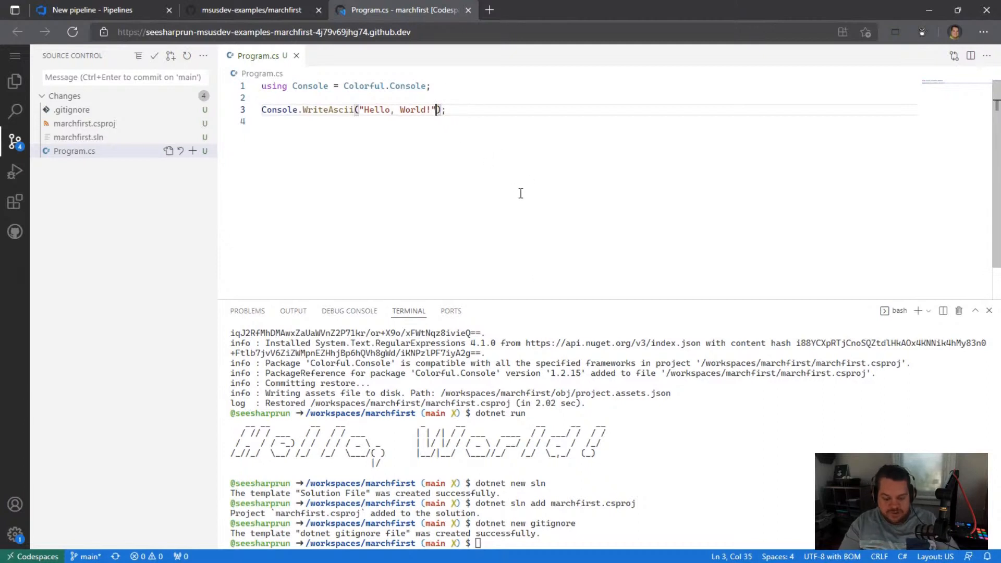
key("Up")
key("Up")
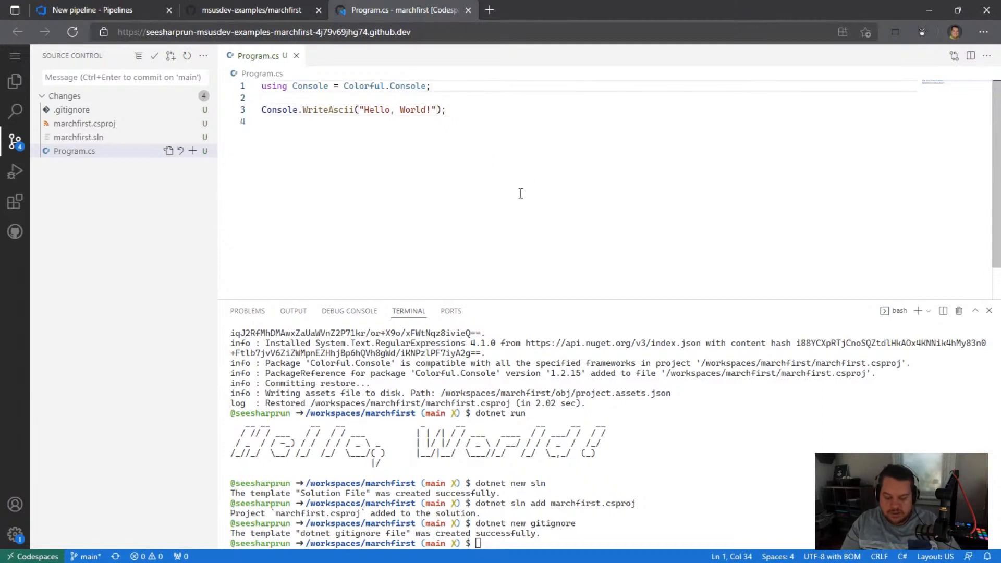
key("ctrl+shift+Return")
type("using ")
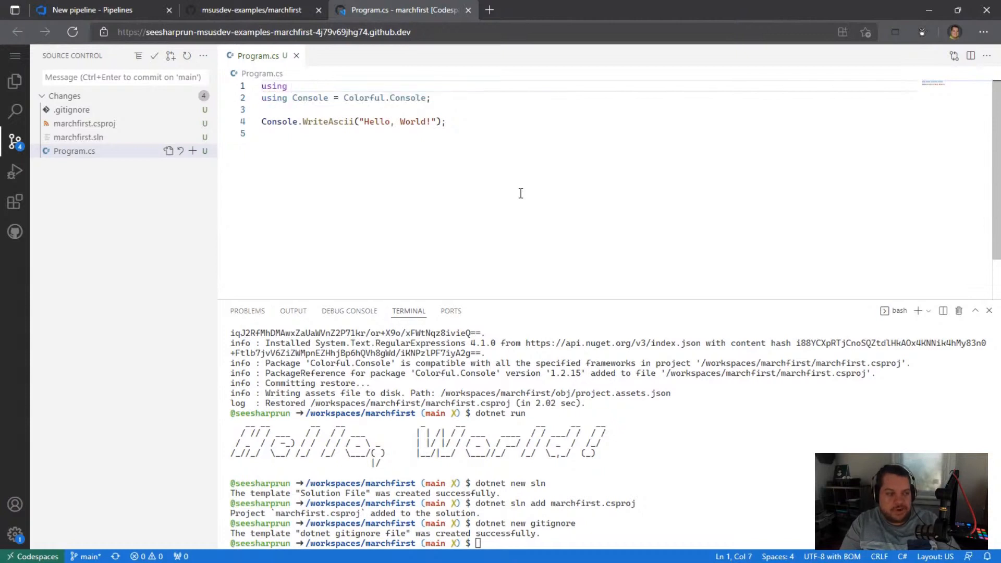
type("S")
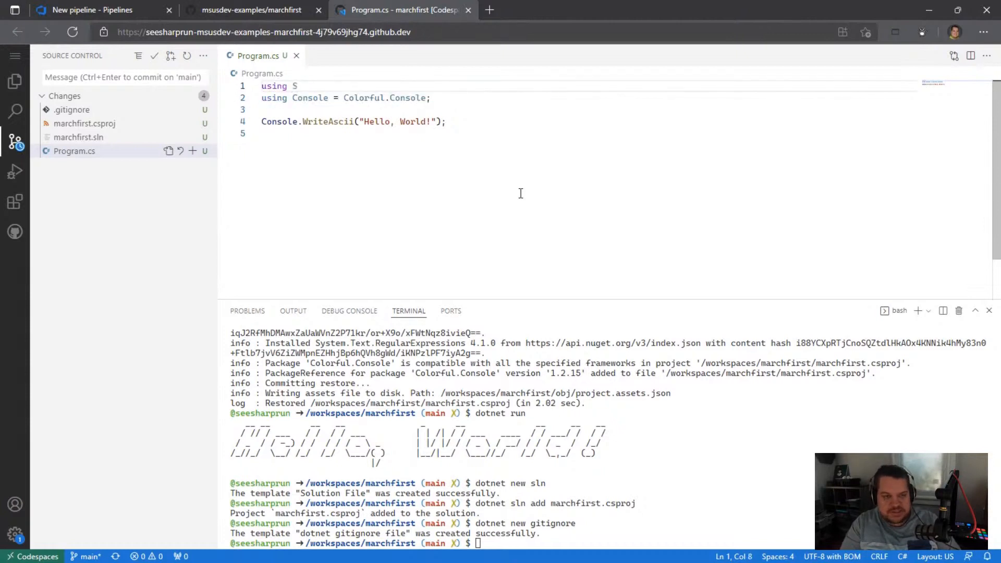
type("ystem.Draw")
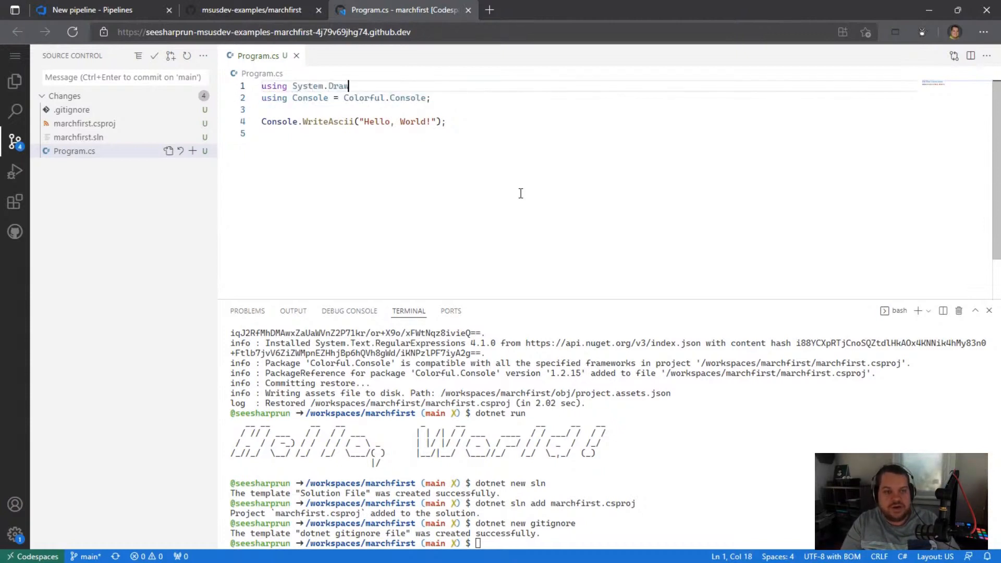
type("ing;")
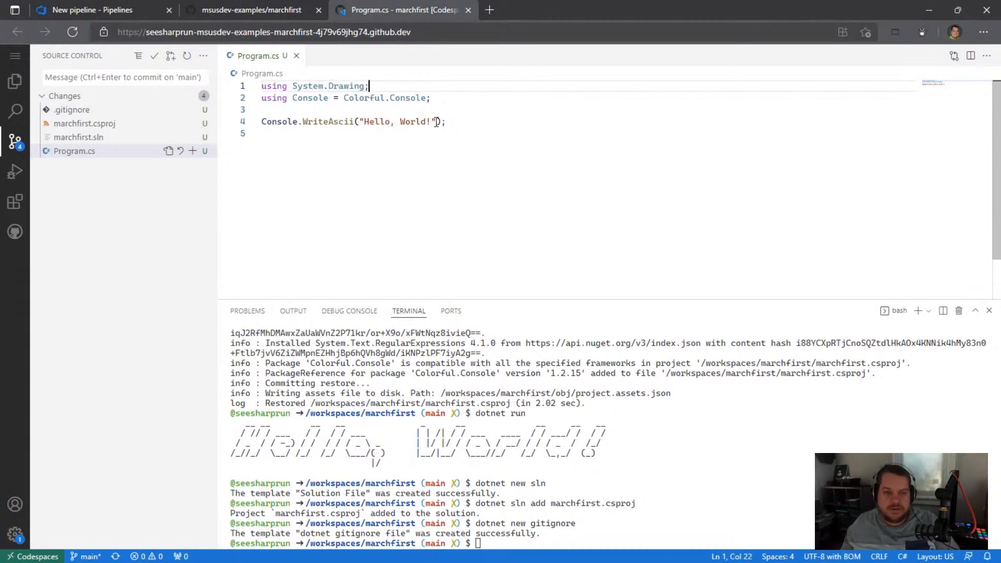
Step: Add Colors.Red as the second argument of the Console.WriteAscii call and run the app with dotnet run
left_click(436, 122)
type(", Color")
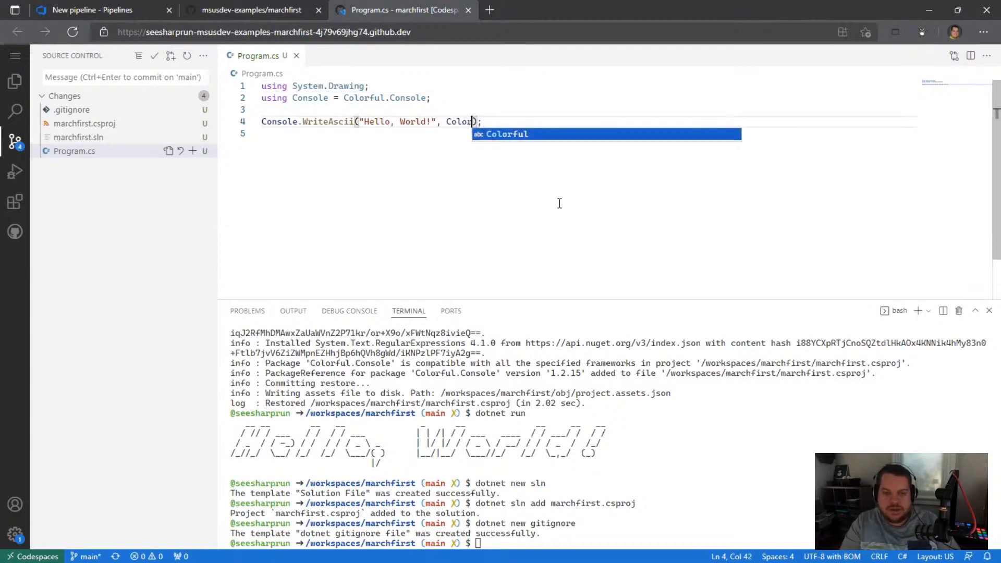
type("s.Yell")
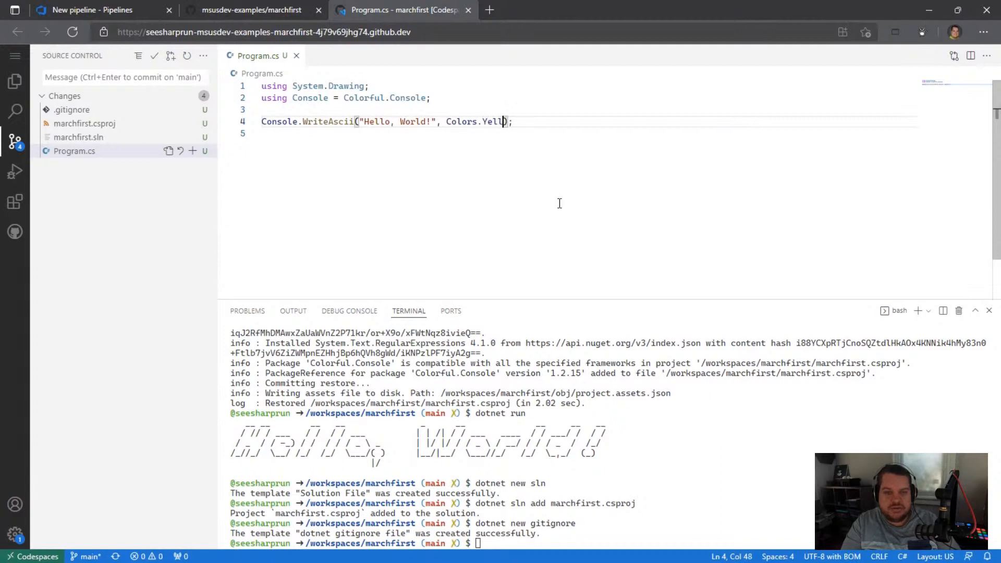
key("BackSpace")
key("BackSpace")
key("BackSpace")
key("BackSpace")
type("Red")
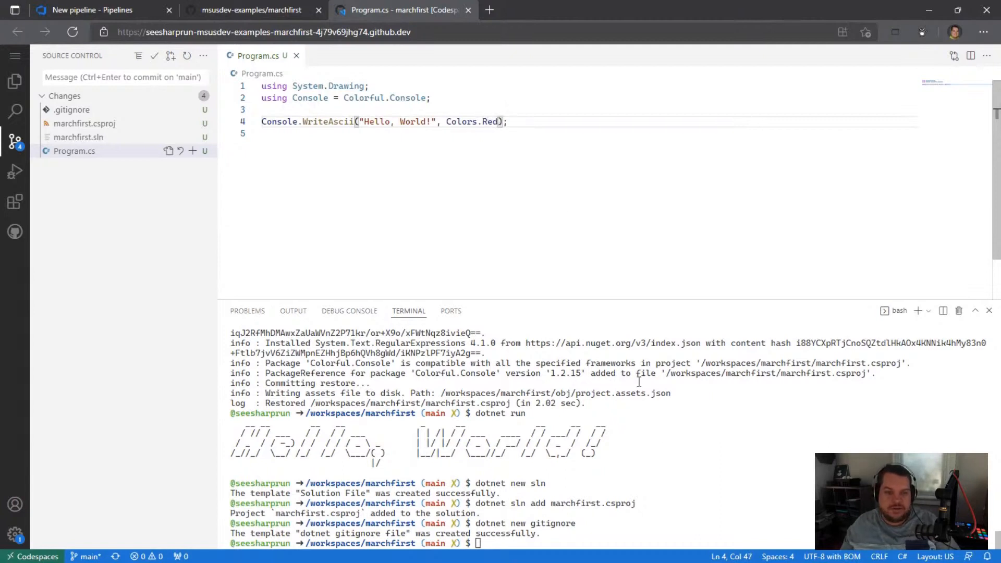
left_click(620, 532)
type("dotnet ru")
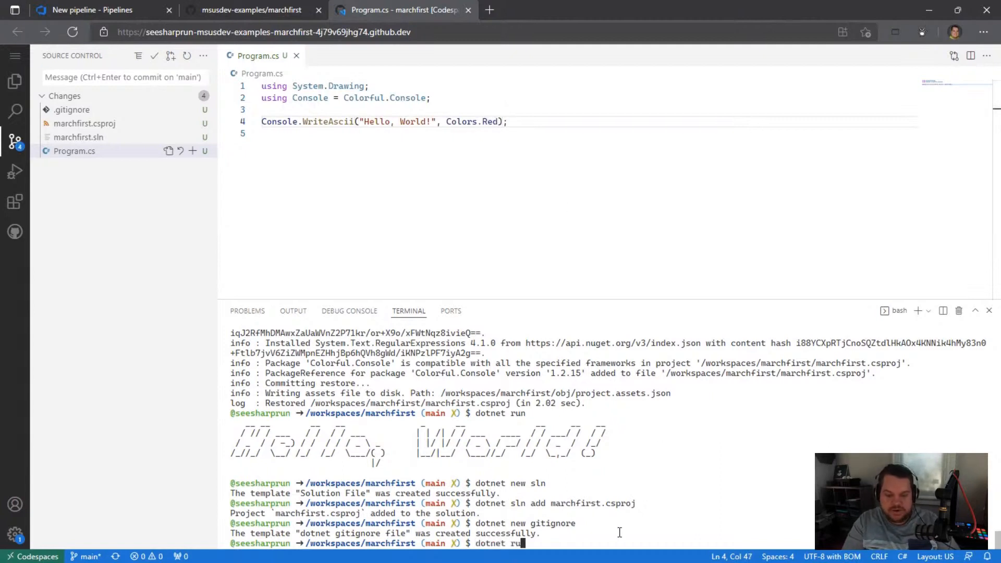
type("n")
key("Return")
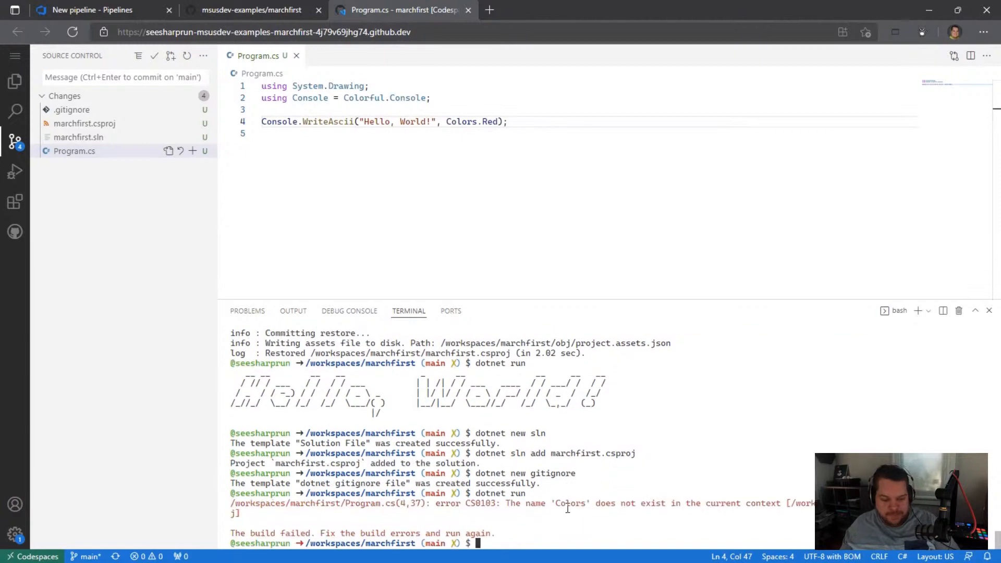
Step: Correct the WriteAscii color argument to Color.Red and rerun the app with dotnet run
left_click(478, 121)
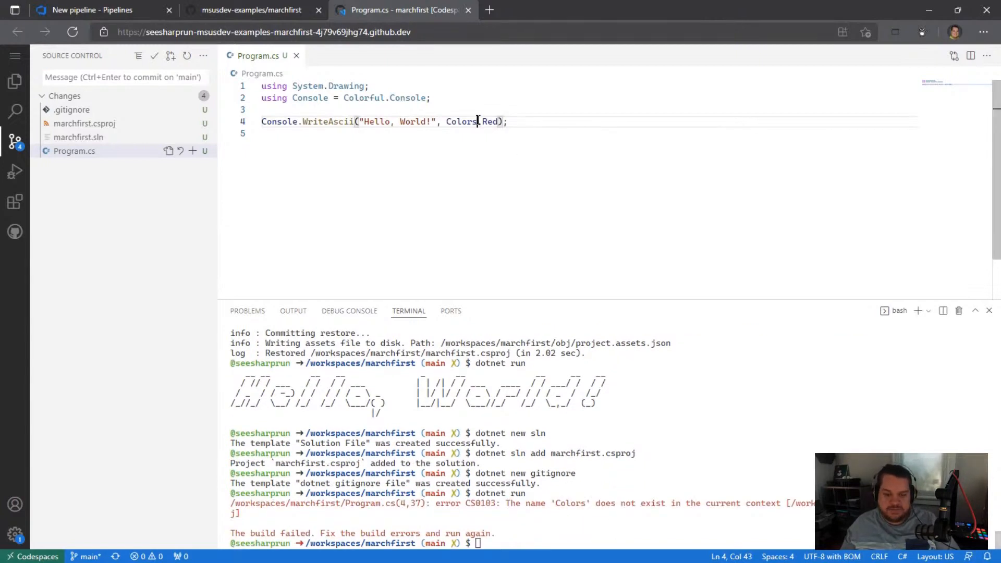
key("BackSpace")
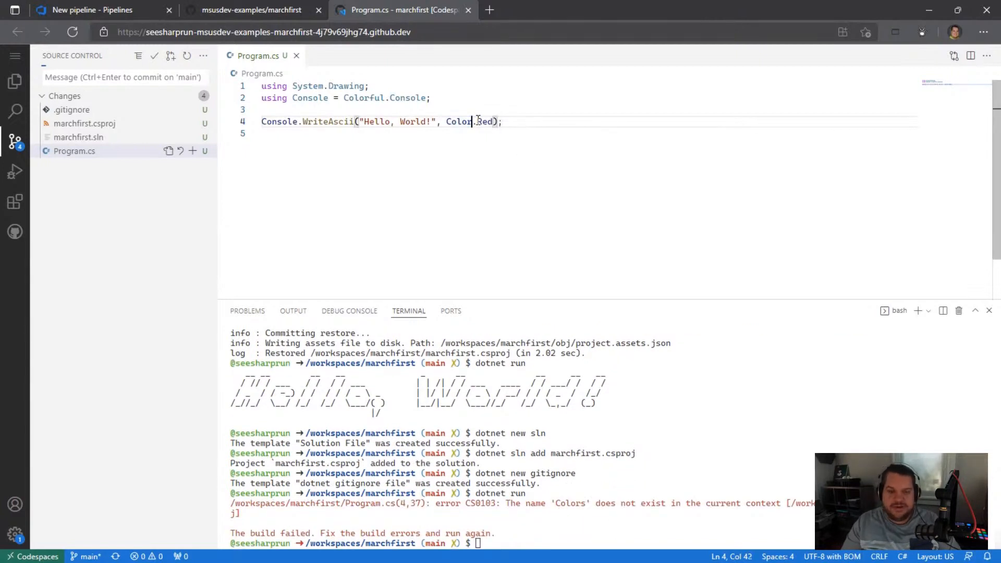
left_click(501, 534)
key("Up")
key("Return")
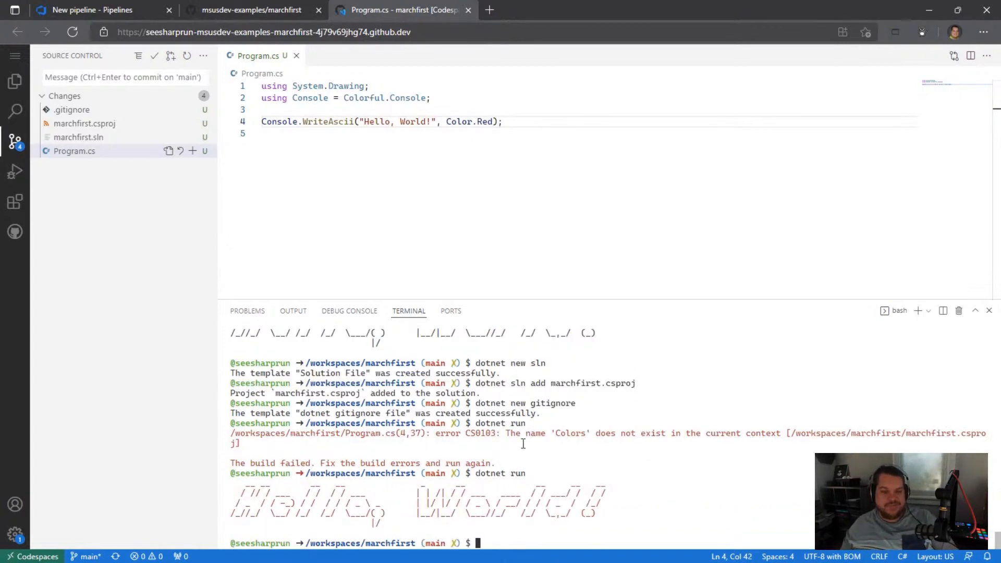
Step: Clear the terminal output with the clear command
left_click(368, 145)
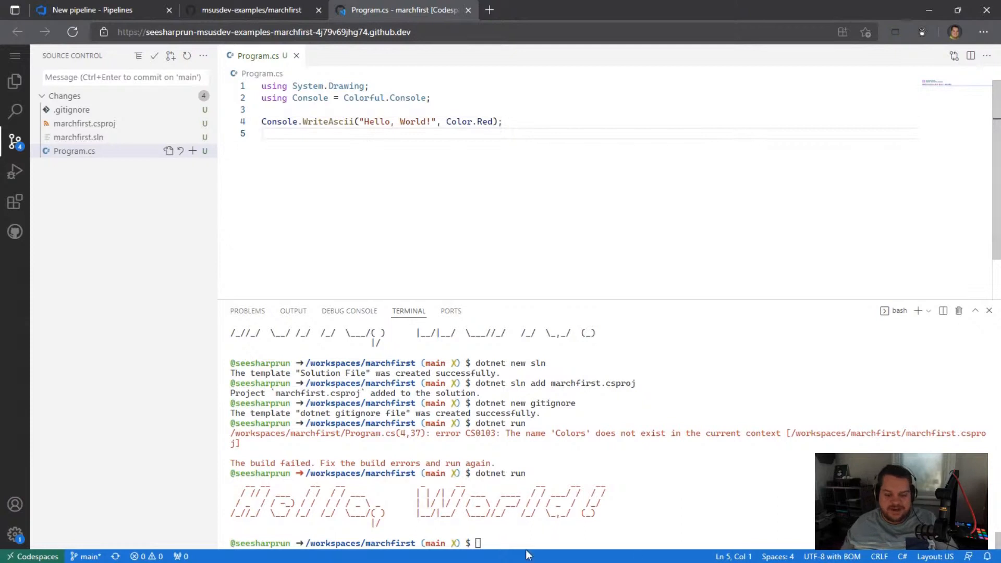
type("clear")
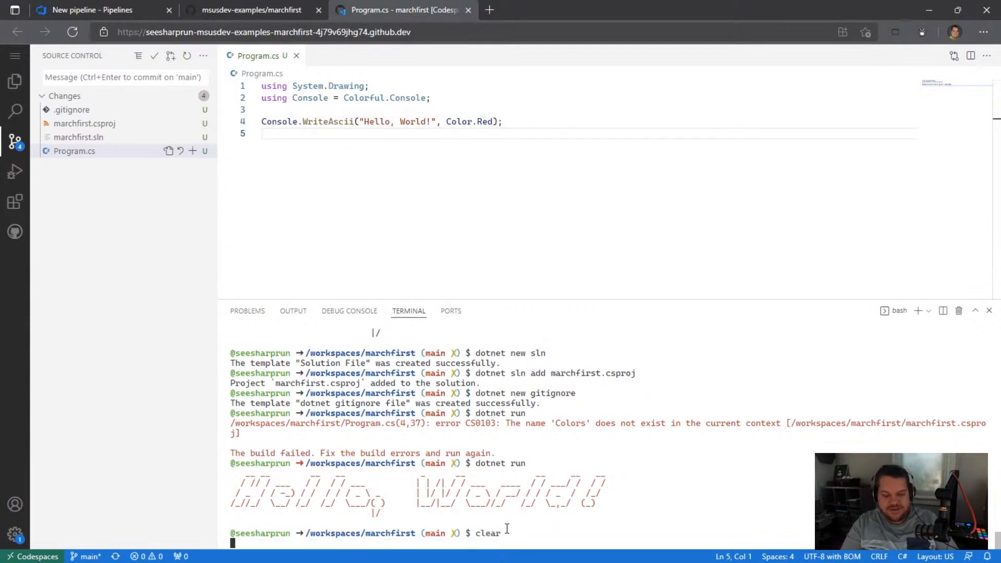
key("Return")
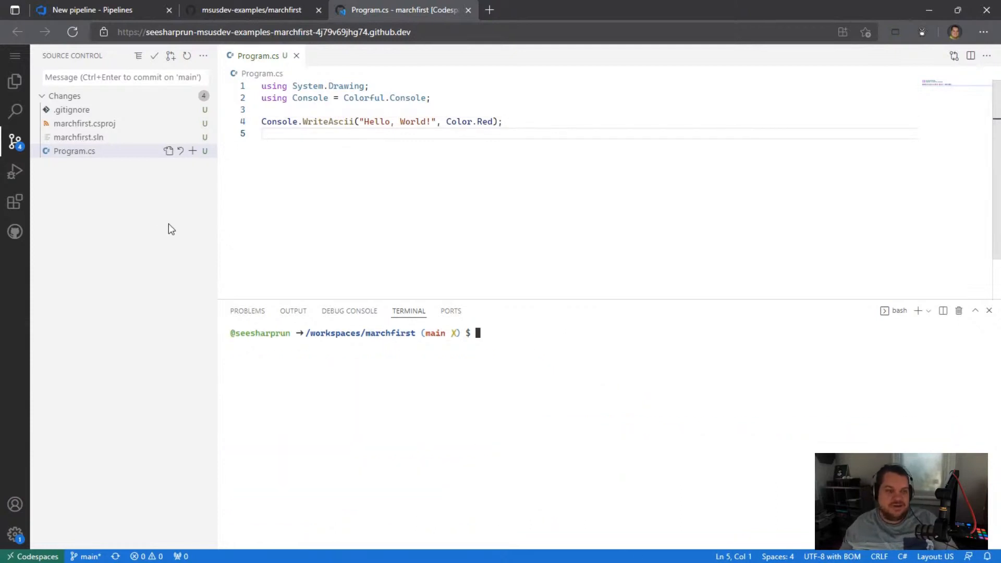
Step: Commit all changes with the message "Initial commit", sync them to GitHub, and refresh the marchfirst repository page
left_click(91, 73)
type("Init")
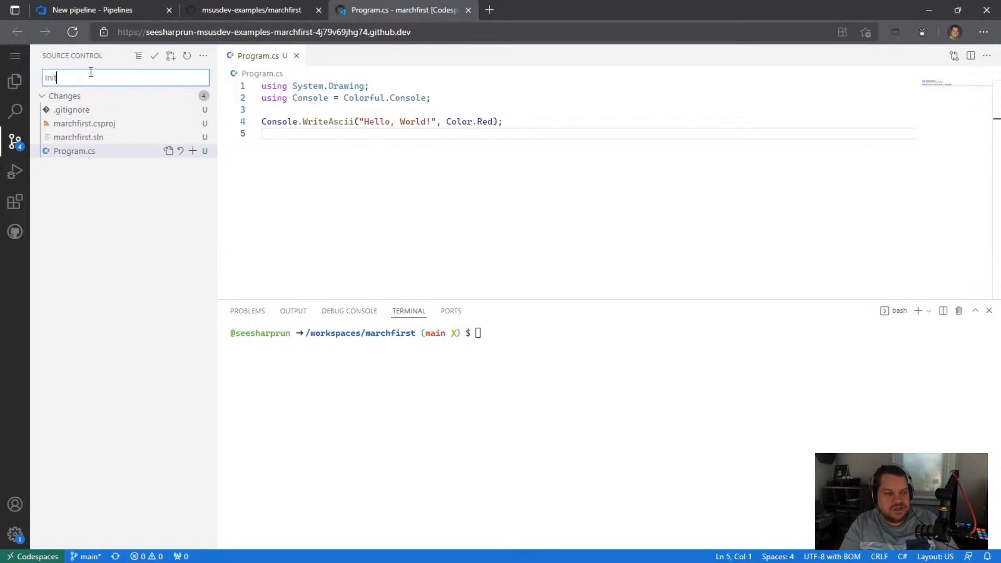
type("ial commit")
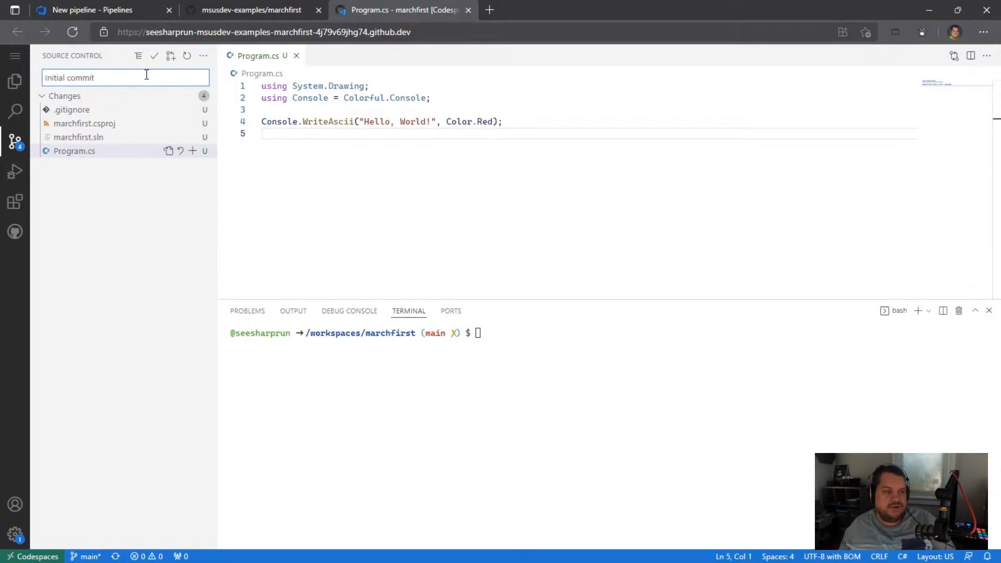
left_click(155, 56)
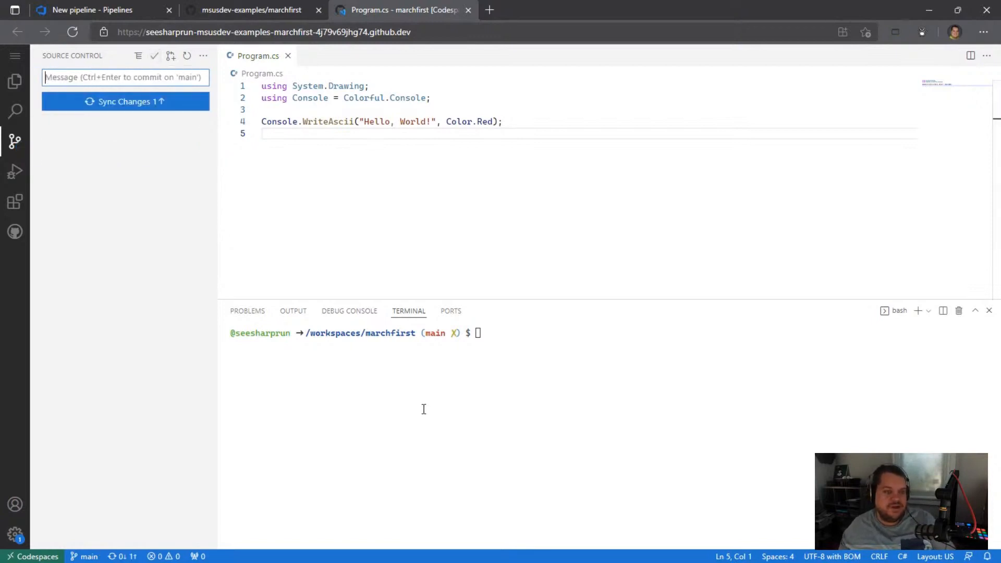
left_click(139, 107)
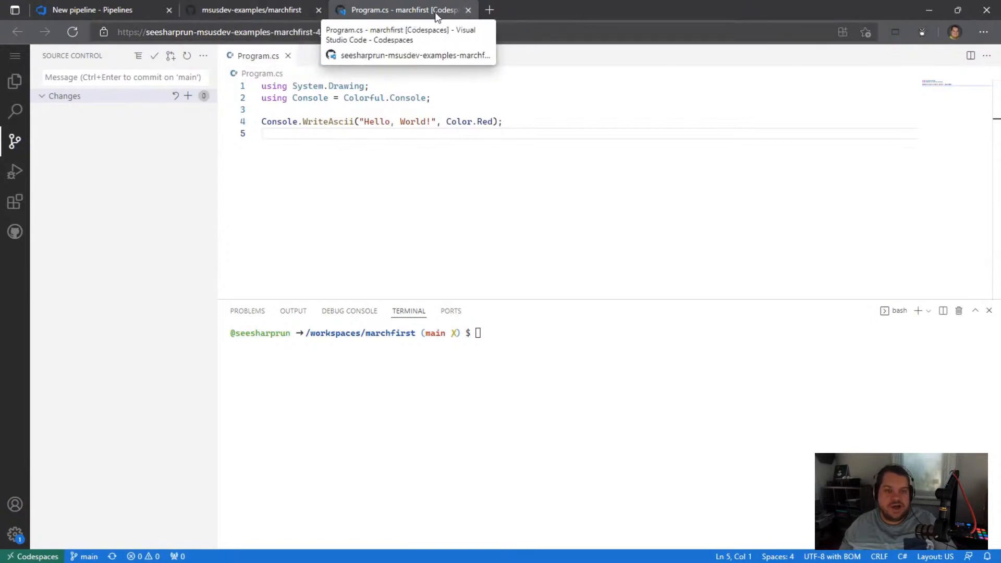
left_click(280, 11)
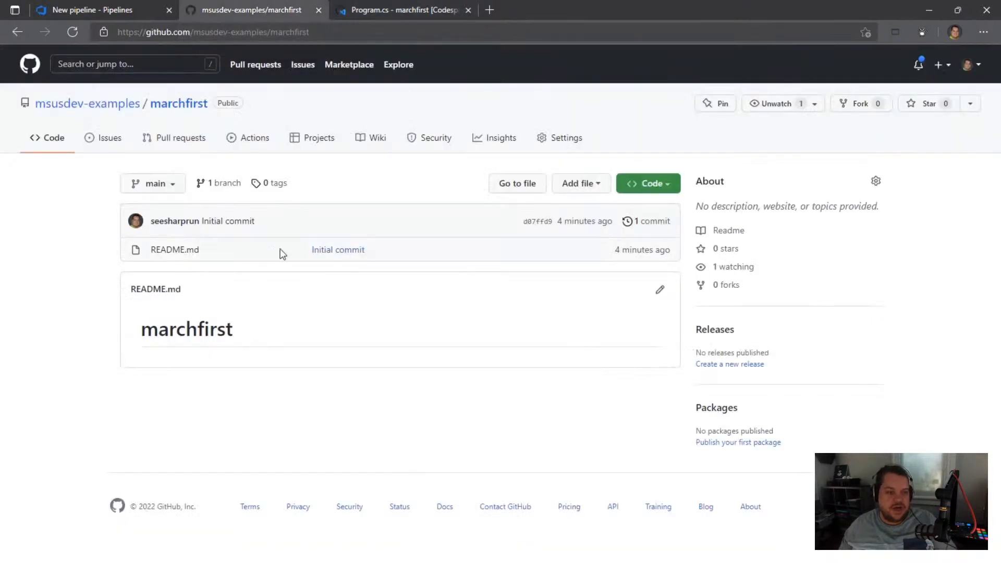
left_click(71, 35)
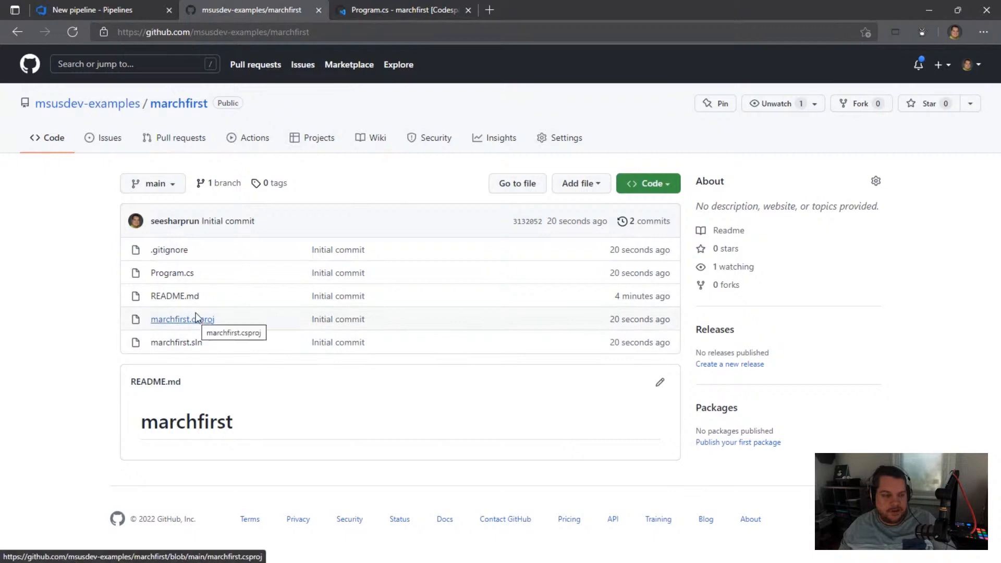
Step: Switch to Azure DevOps and restart pipeline creation with GitHub as the code source and msusdev-examples/marchfirst as the repository
left_click(127, 14)
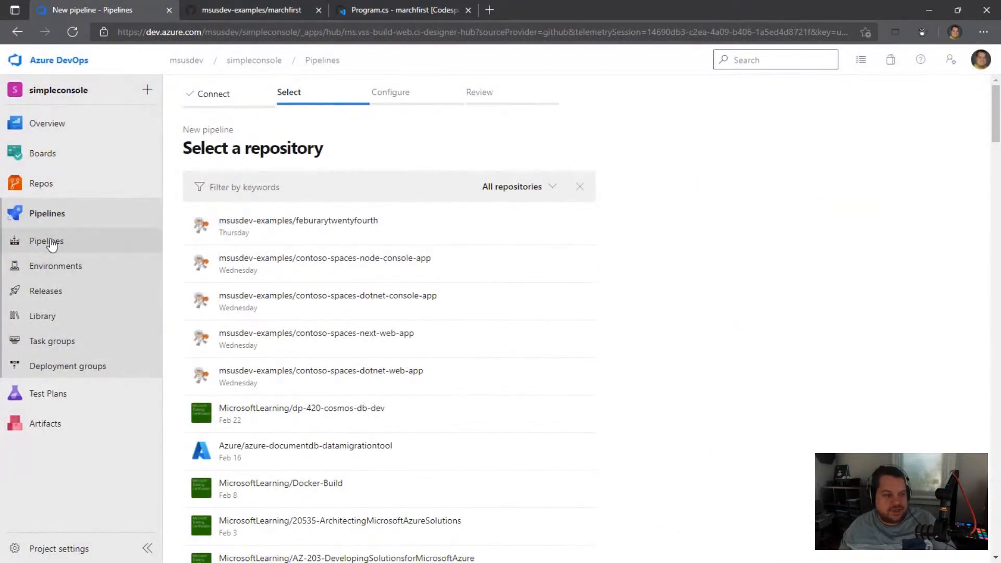
left_click(84, 239)
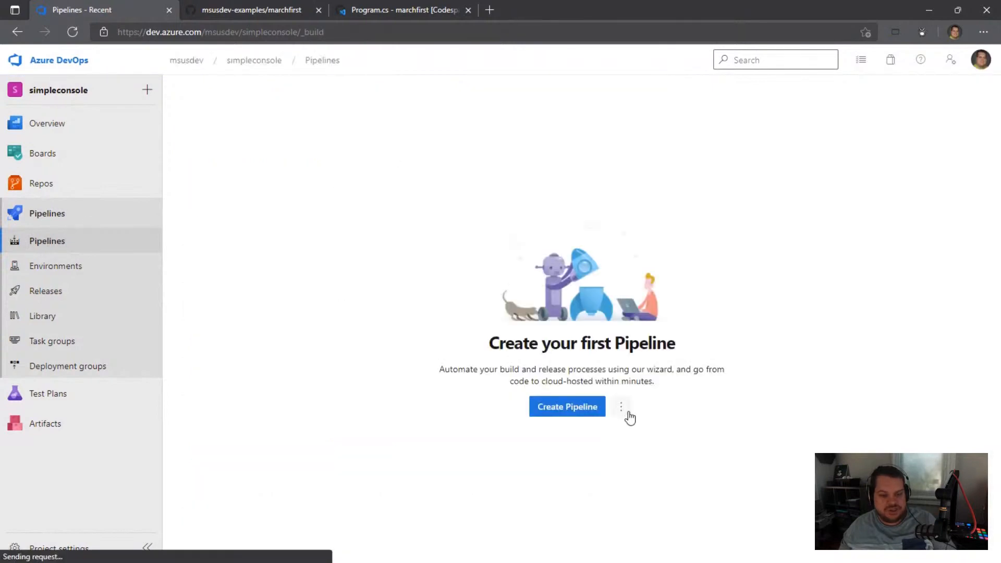
left_click(573, 414)
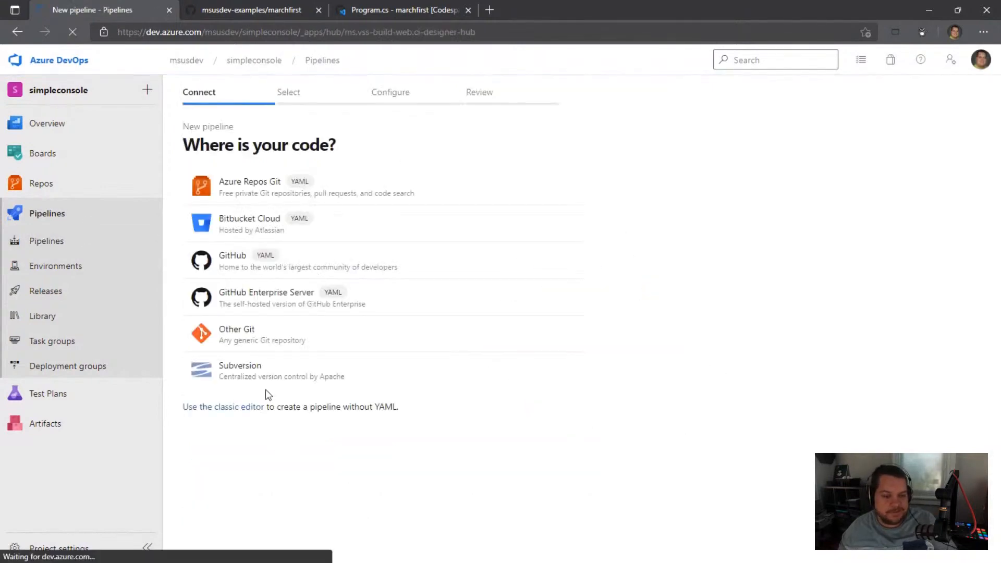
left_click(234, 270)
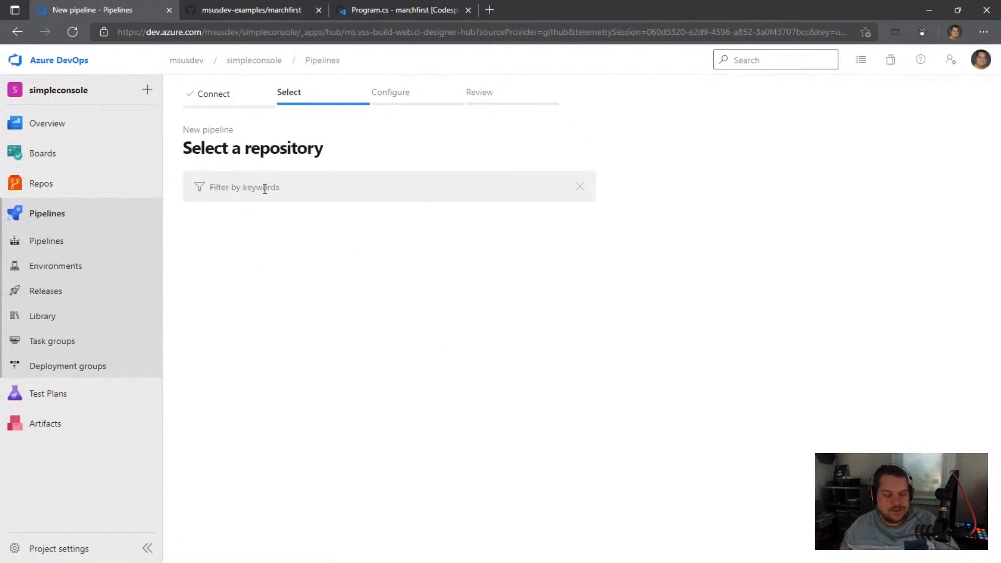
left_click(501, 194)
left_click(469, 229)
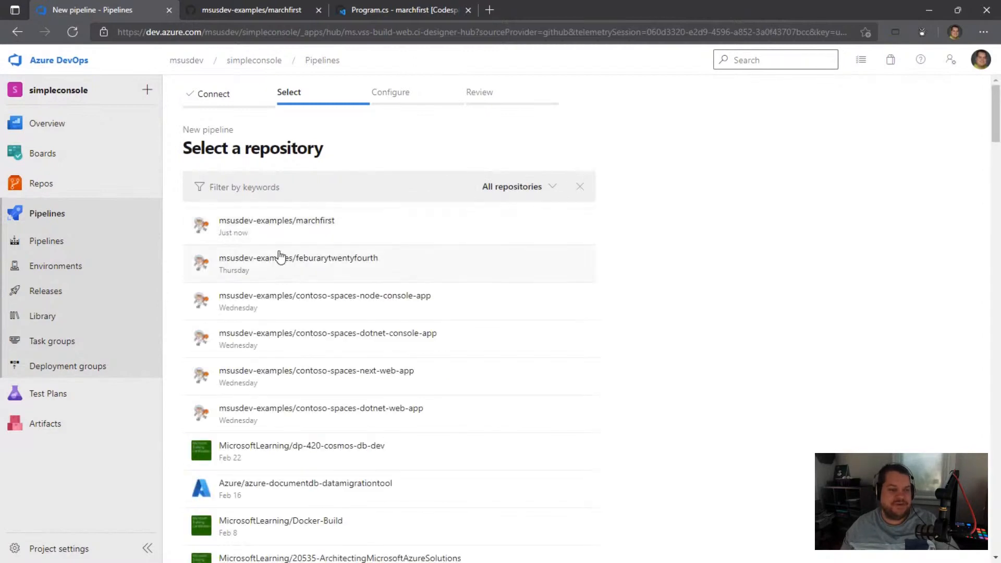
left_click(284, 221)
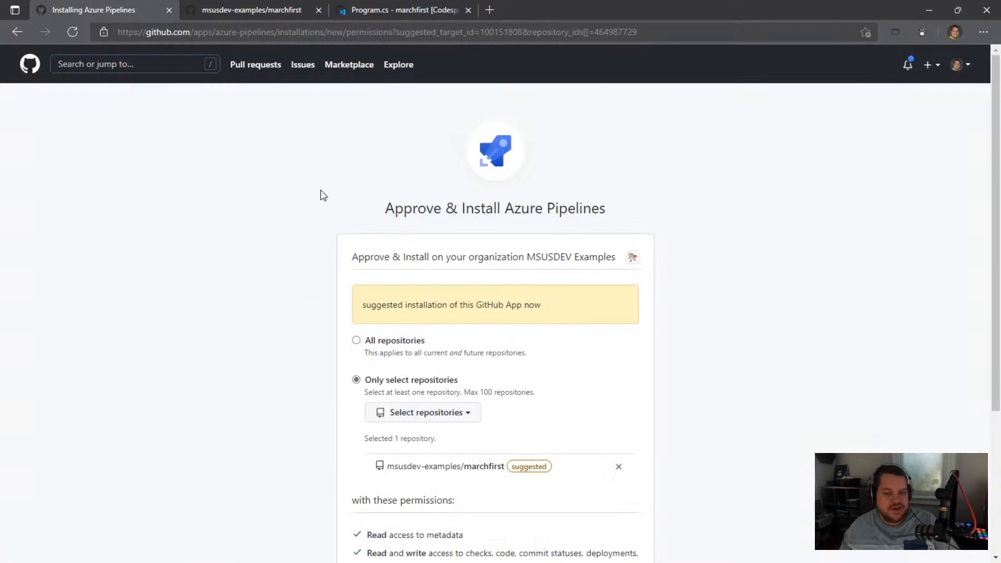
Step: Approve and install Azure Pipelines for only the marchfirst repository, and sign in with the existing Microsoft account
scroll(334, 208, "down", 1)
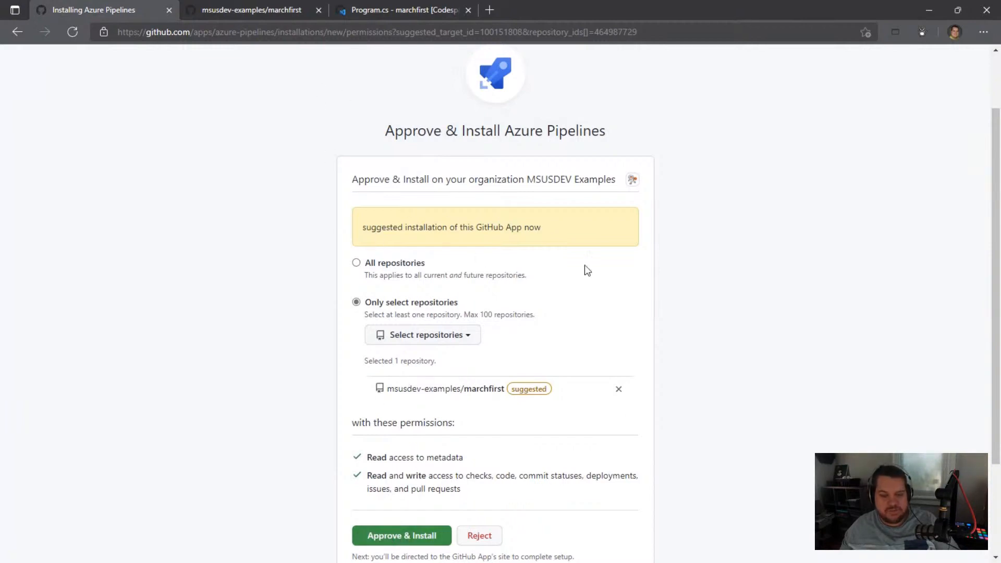
left_click(384, 537)
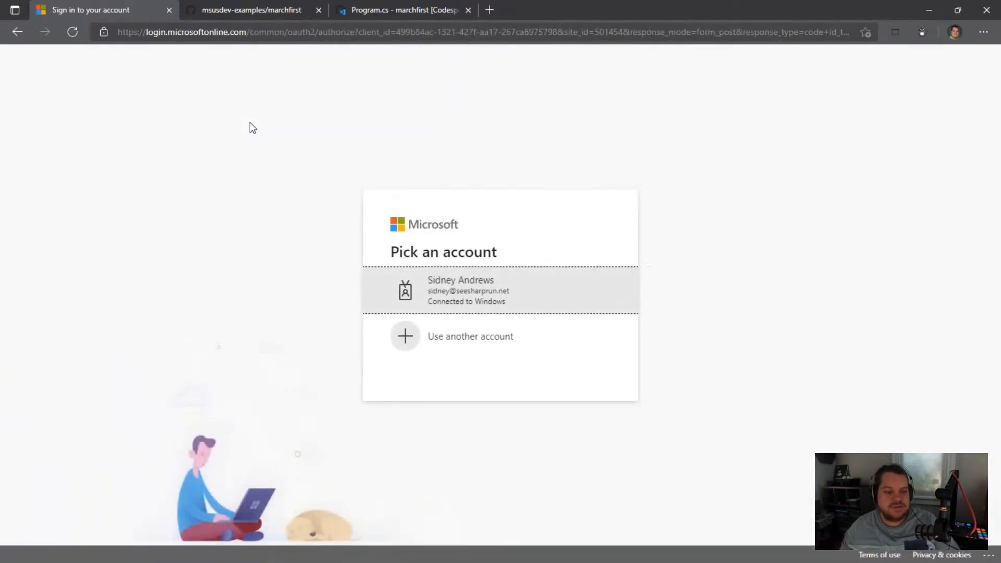
left_click(476, 290)
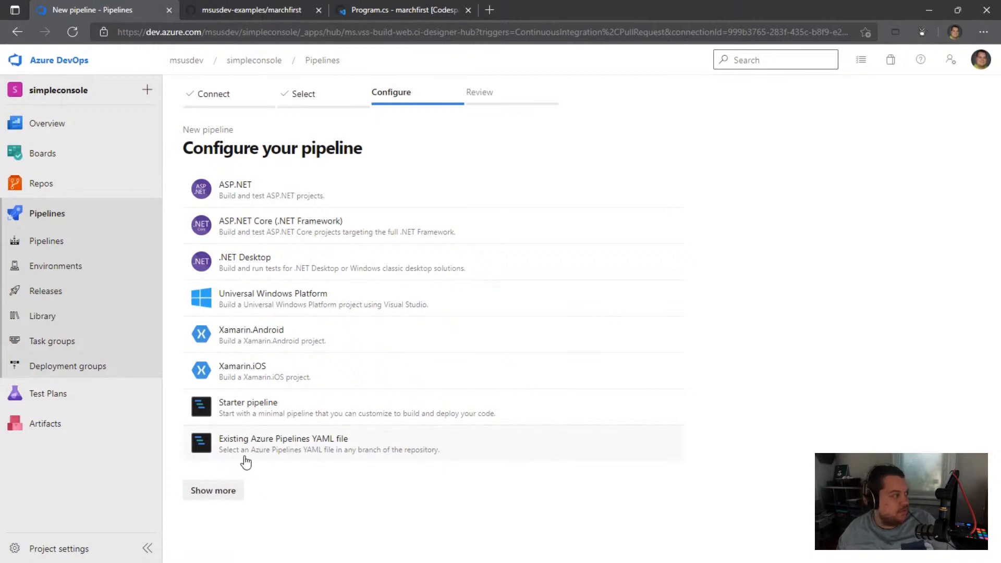
Step: Configure the pipeline with the .NET Desktop template and look through the generated azure-pipelines.yml
left_click(262, 266)
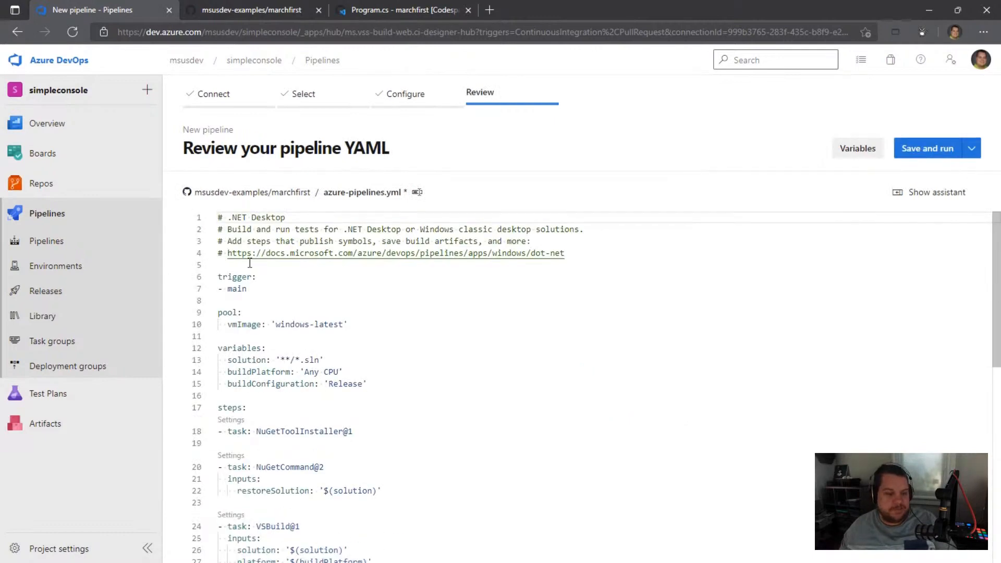
scroll(225, 279, "down", 1)
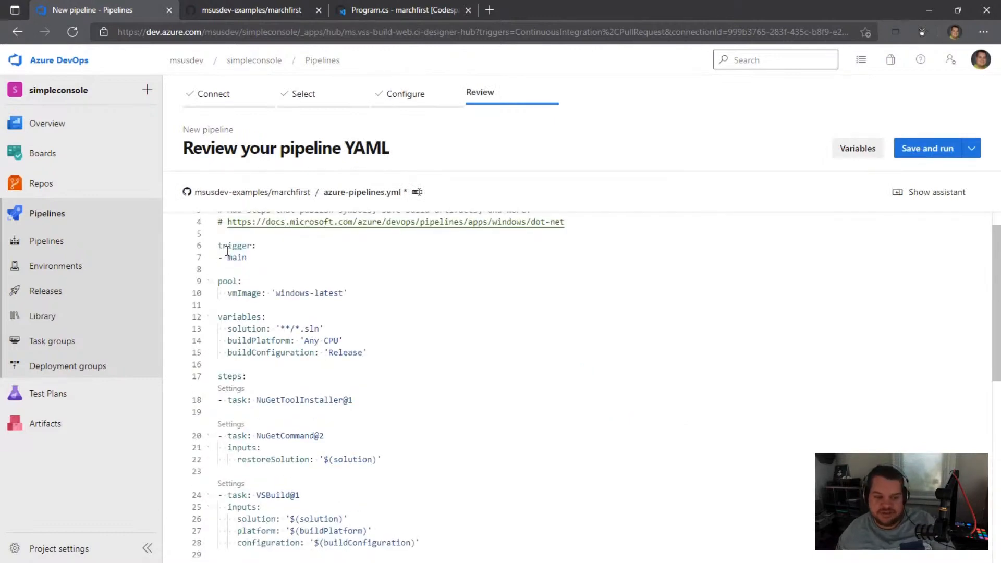
Step: Review the trigger, pool, variables and build task sections of the generated azure-pipelines.yml
left_click_drag(222, 246, 391, 414)
scroll(390, 415, "down", 4)
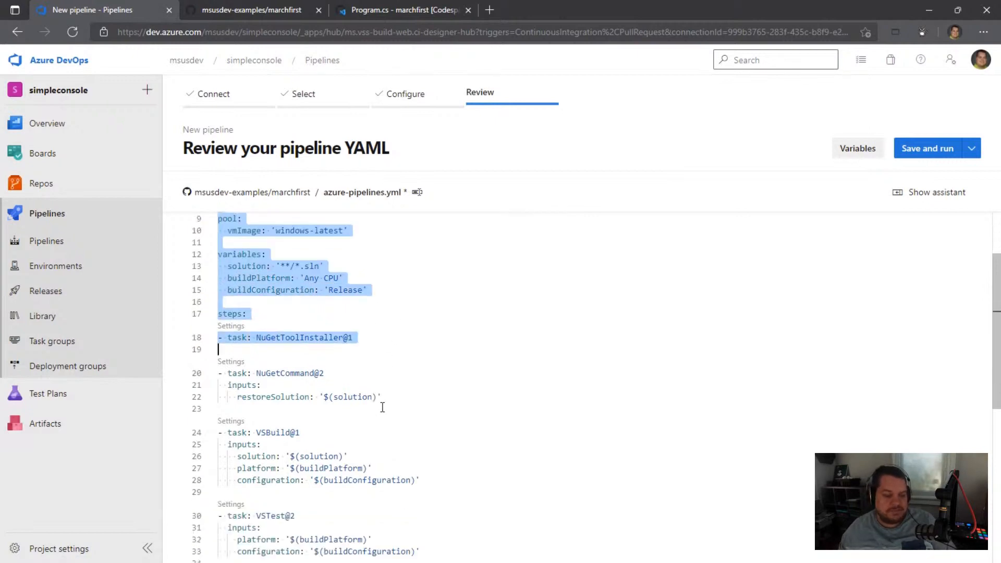
left_click_drag(227, 341, 464, 521)
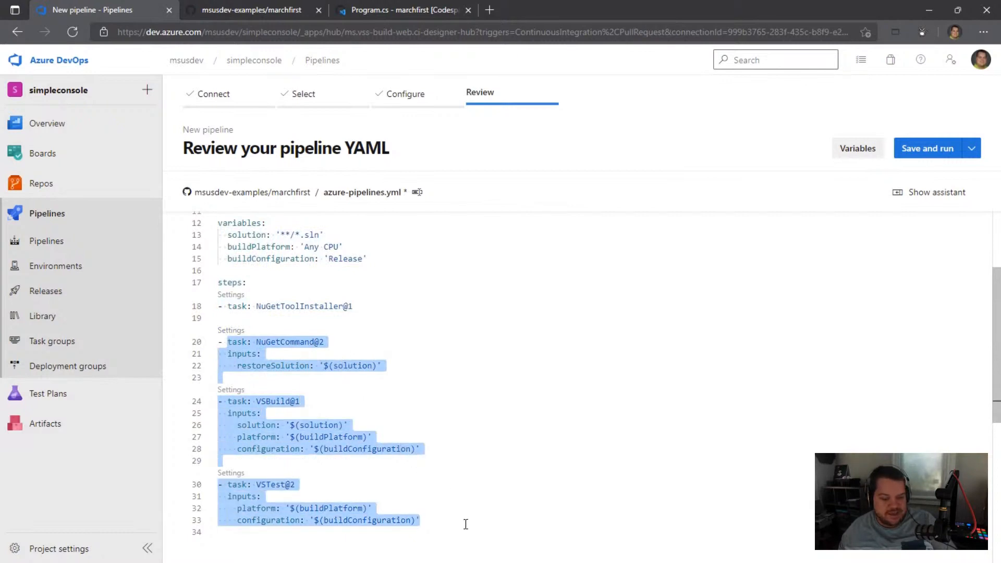
scroll(358, 470, "down", 3)
left_click(404, 420)
scroll(456, 439, "up", 8)
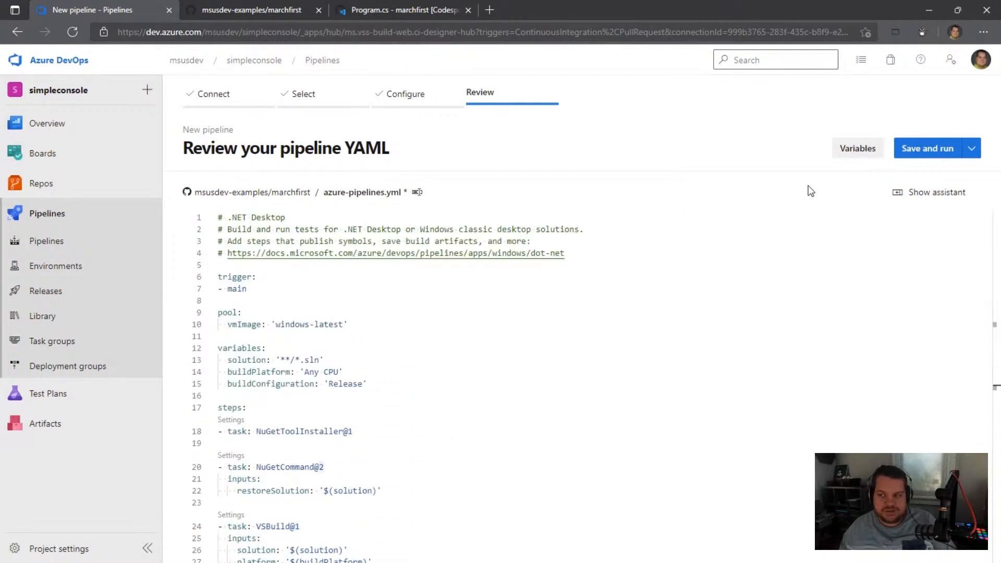
Step: Save and run the pipeline, committing directly to the main branch with the message "Set up CI with Azure Pipelines"
left_click(927, 152)
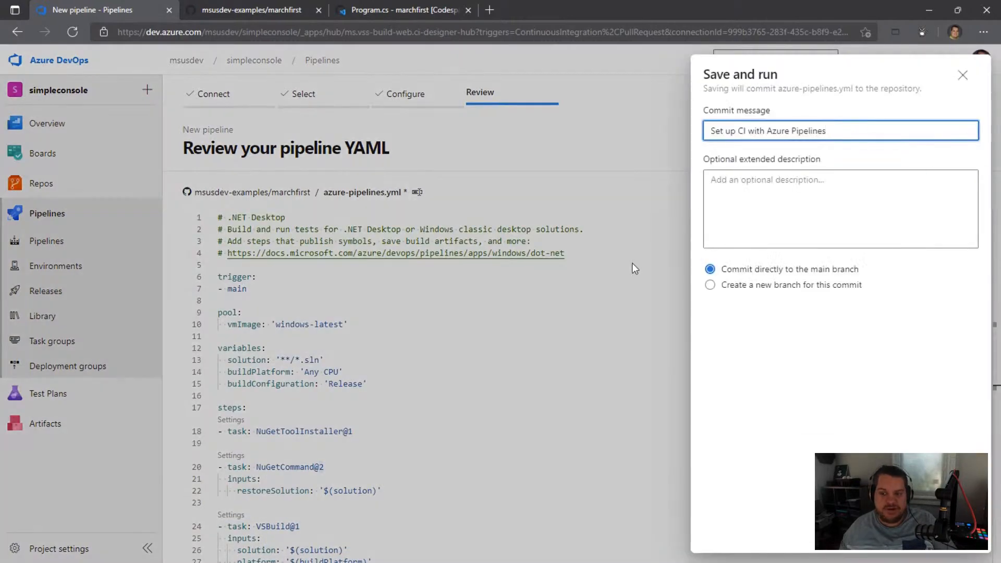
triple_click(714, 128)
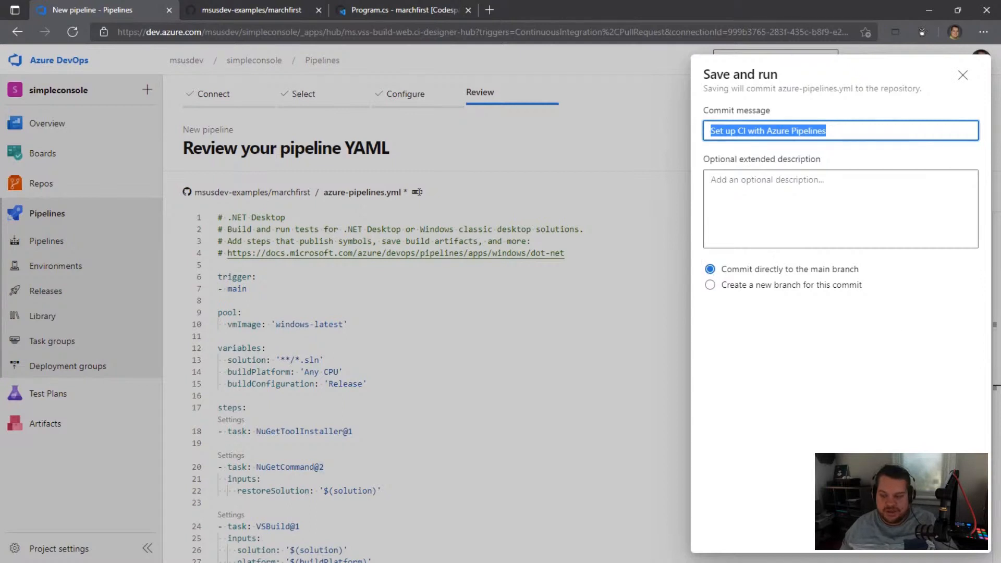
left_click(949, 536)
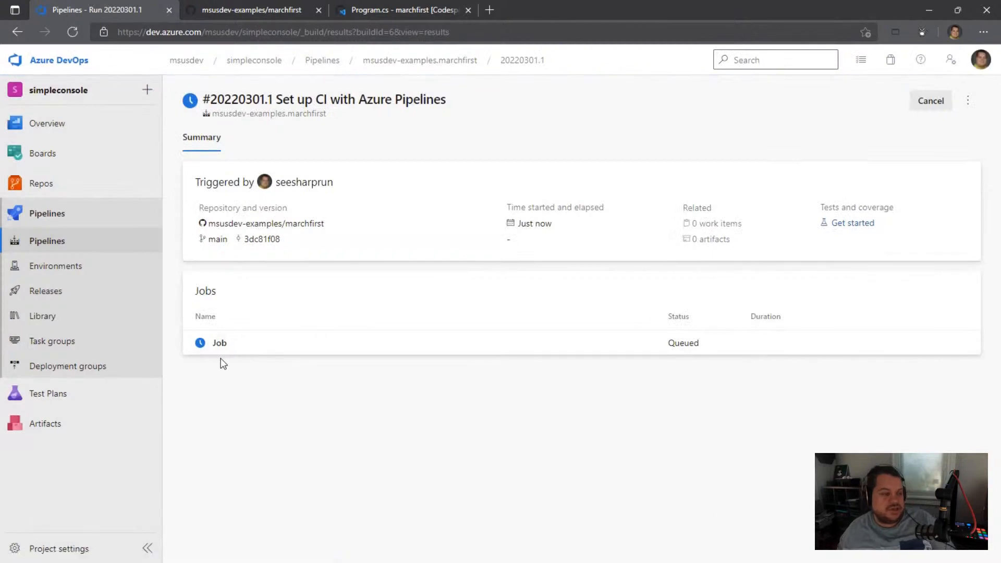
Step: Switch to GitHub, refresh the marchfirst repository page, and view the committed azure-pipelines.yml file
left_click(243, 13)
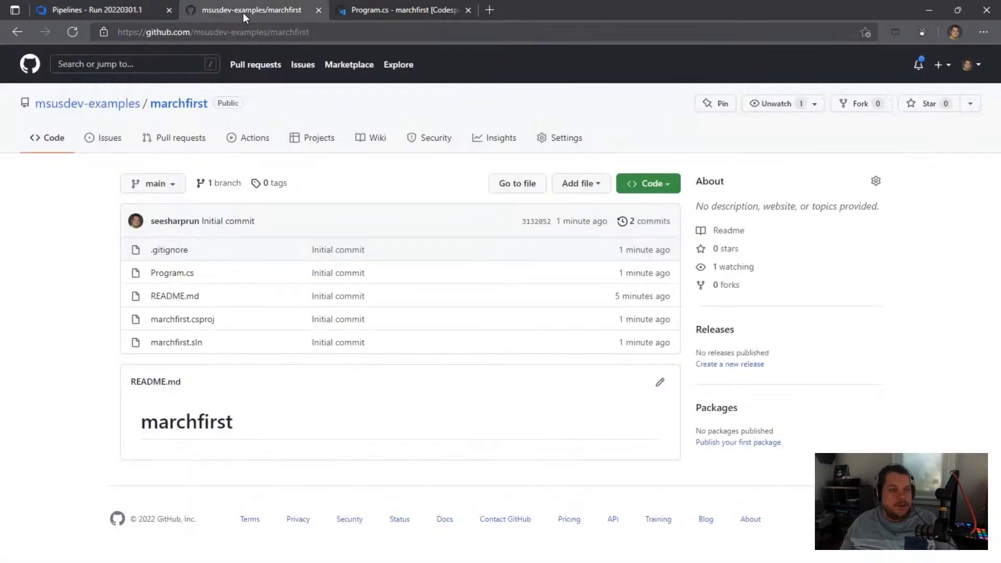
left_click(73, 32)
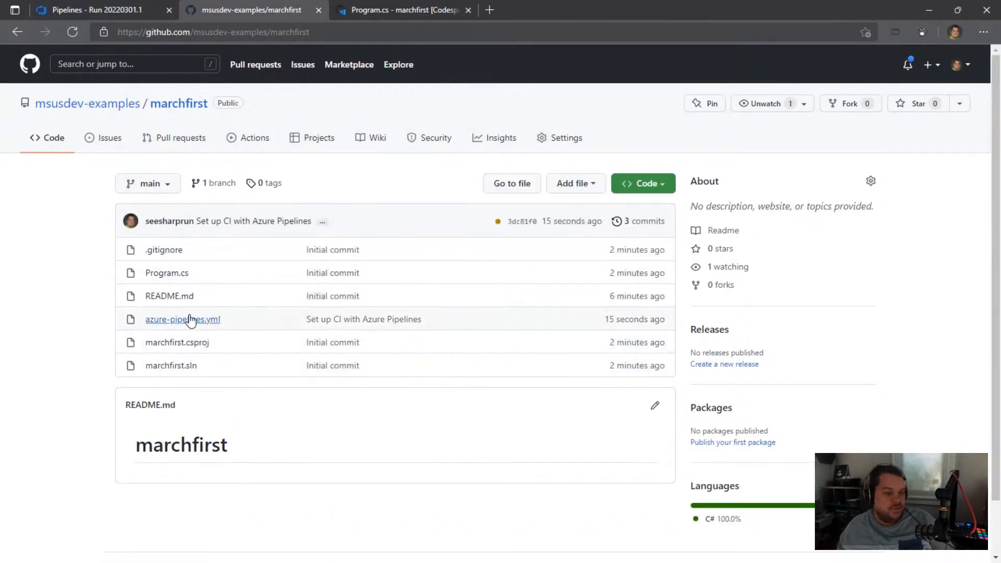
left_click(191, 320)
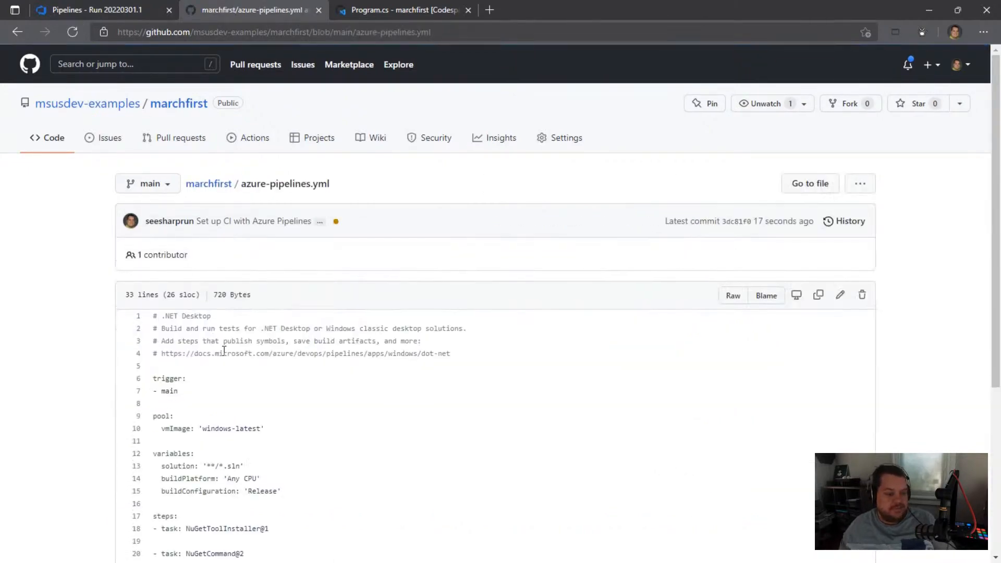
scroll(225, 350, "down", 5)
Step: Return to the Azure DevOps pipeline run and check the image used in the overall Job log
left_click(104, 10)
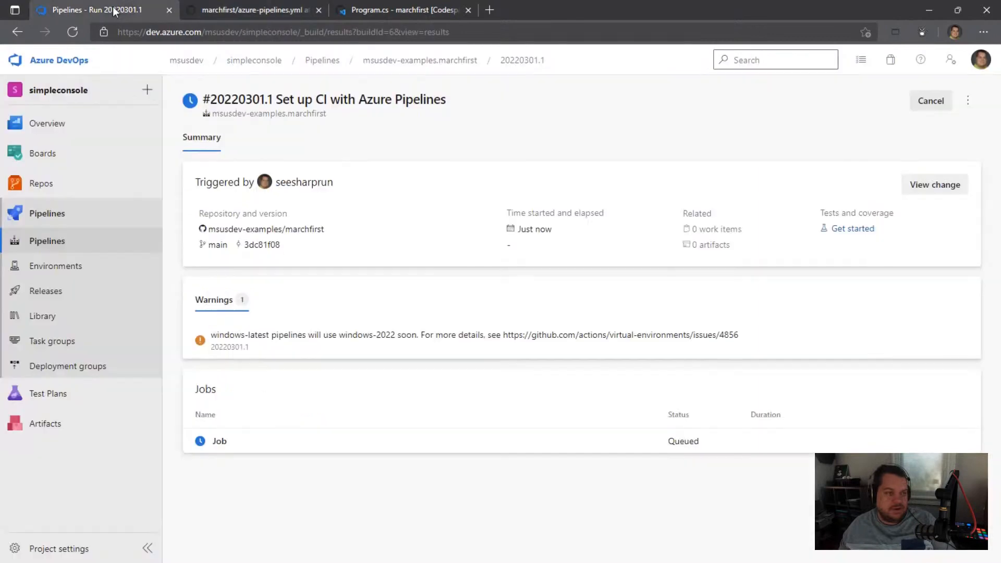
left_click(221, 443)
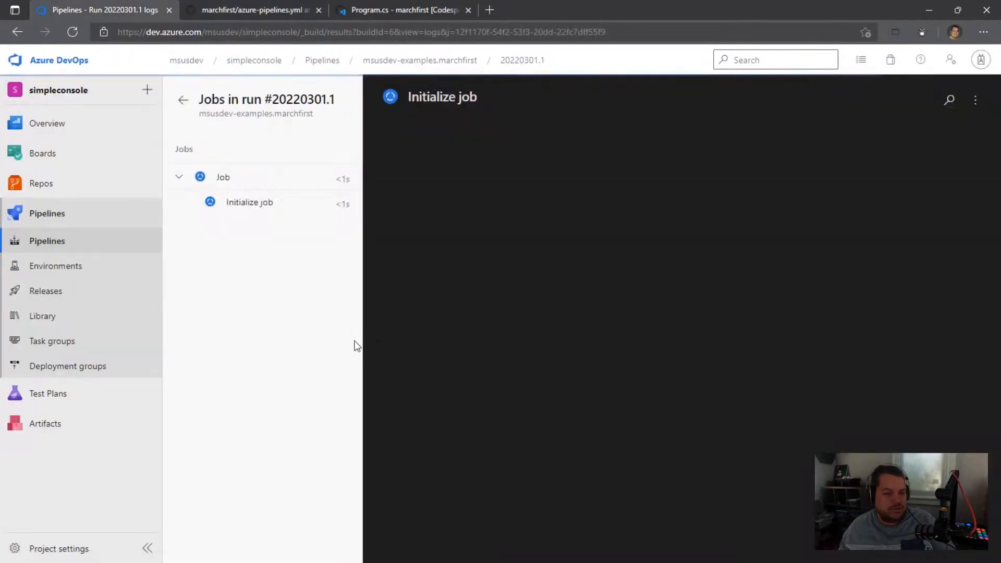
left_click(223, 178)
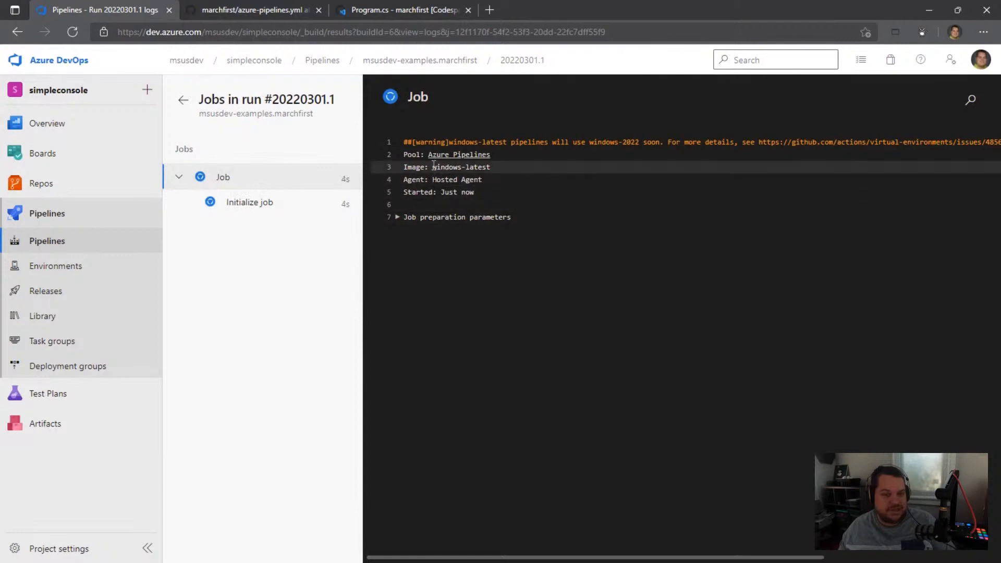
left_click_drag(432, 166, 494, 167)
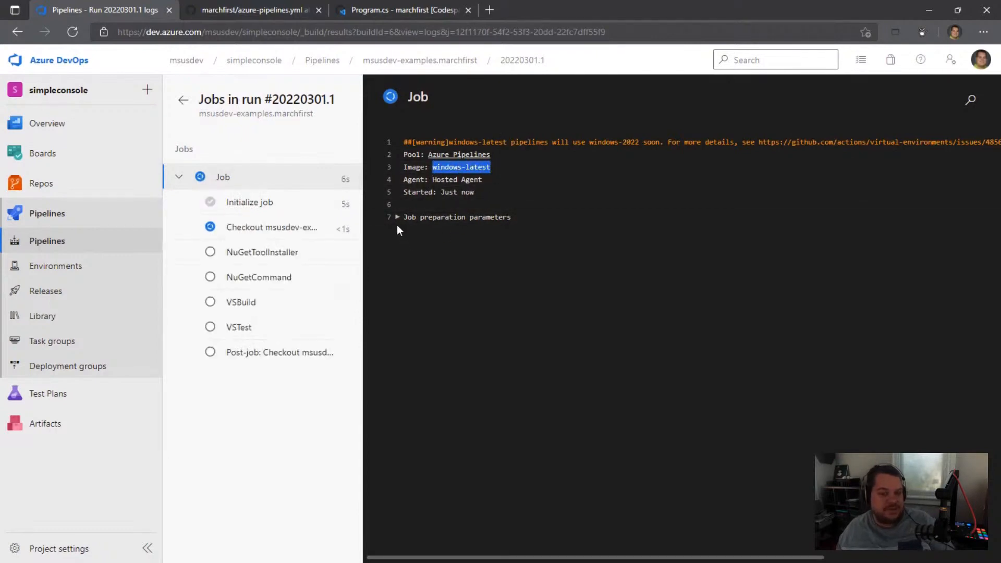
Step: Switch to the marchfirst codespace, pull the latest changes from GitHub, and show the file explorer
left_click(375, 12)
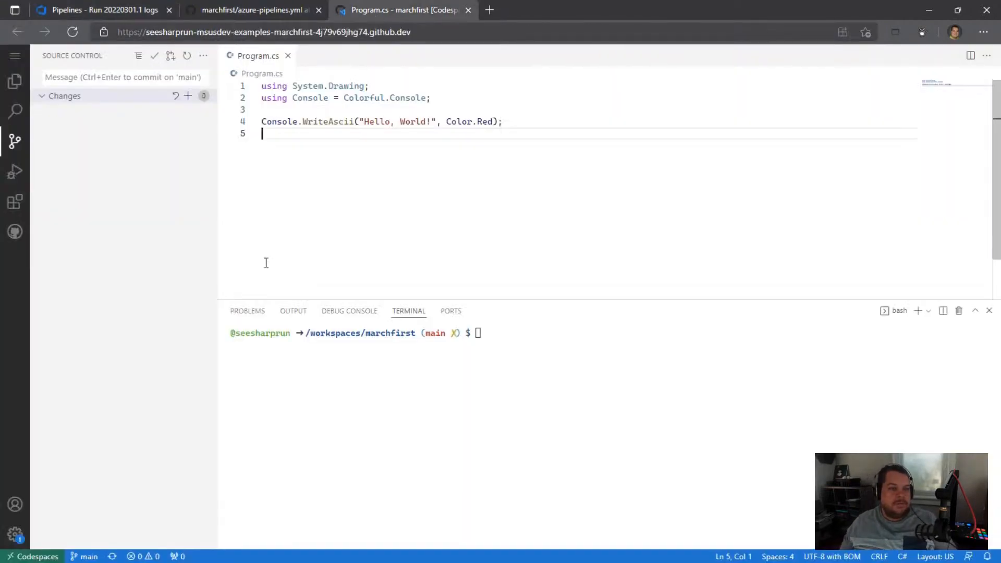
left_click(27, 77)
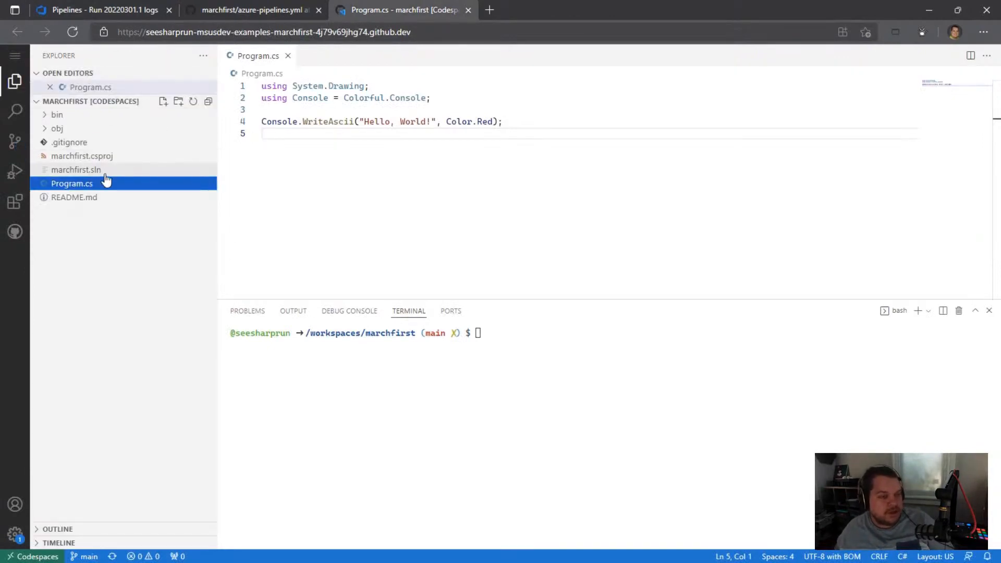
left_click(12, 140)
left_click(204, 55)
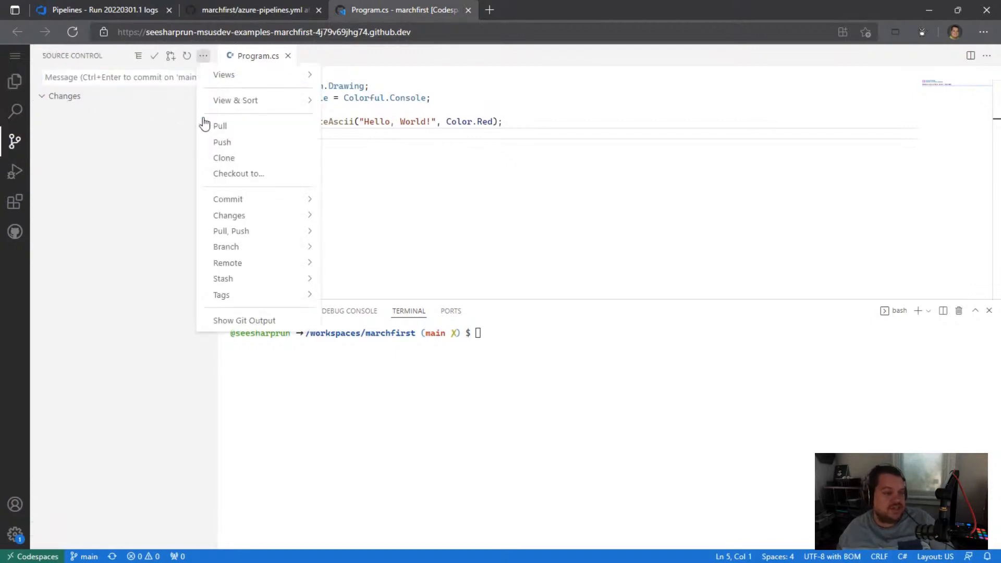
left_click(205, 126)
left_click(14, 81)
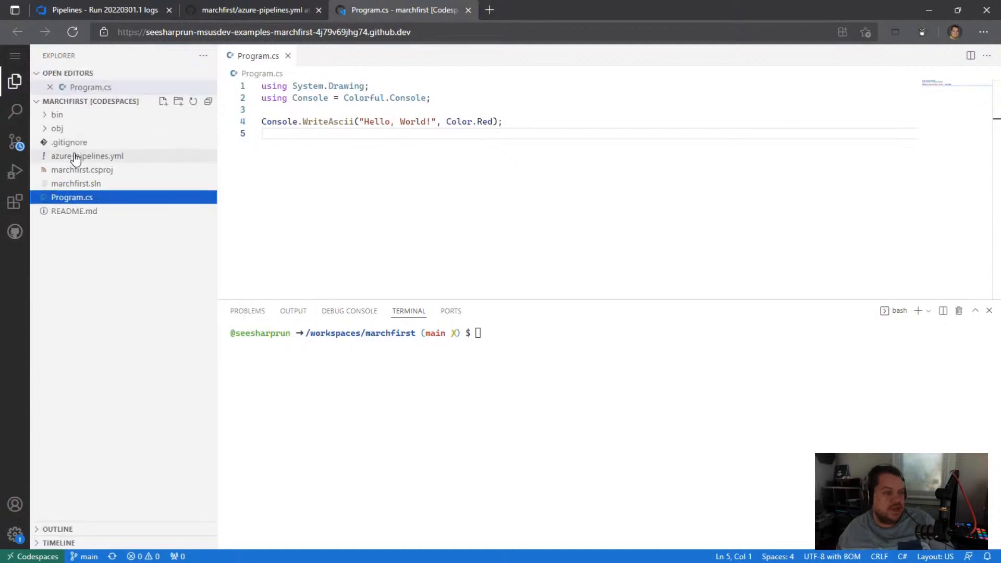
Step: Return to the Azure DevOps run and examine the logs of the checkout, NuGetToolInstaller, NuGetCommand, VSBuild and VSTest tasks
left_click(224, 11)
left_click(109, 16)
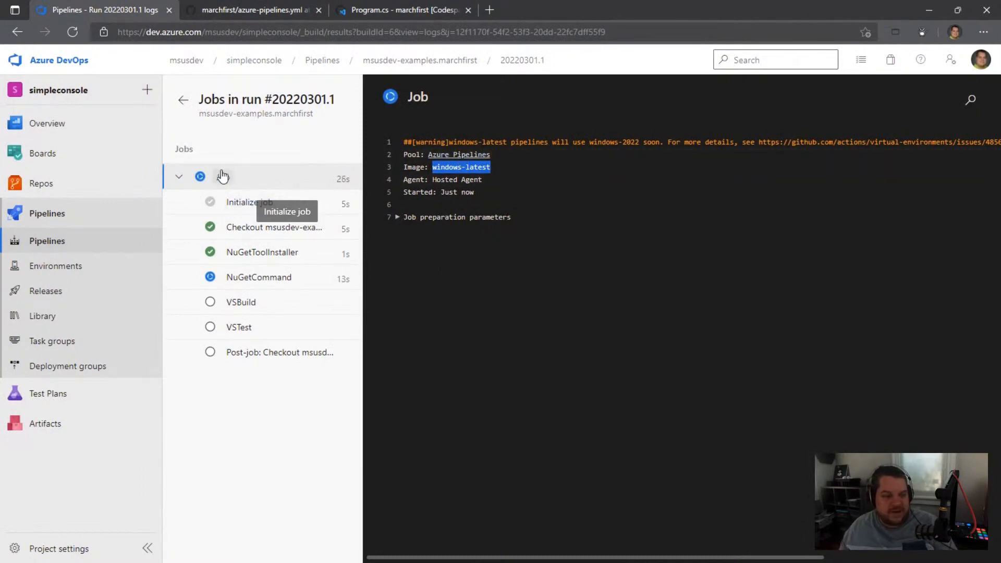
left_click(242, 232)
left_click(231, 252)
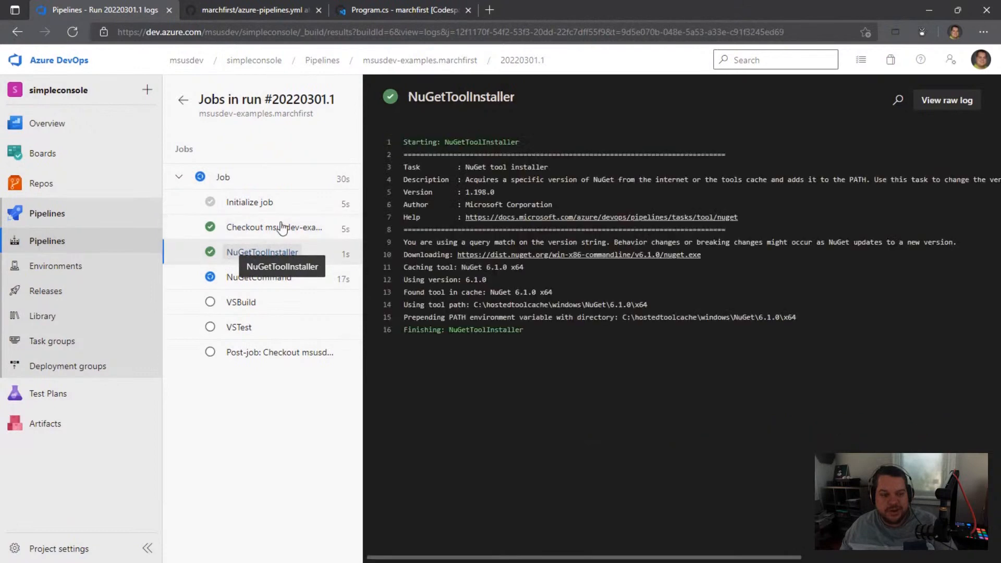
left_click(232, 280)
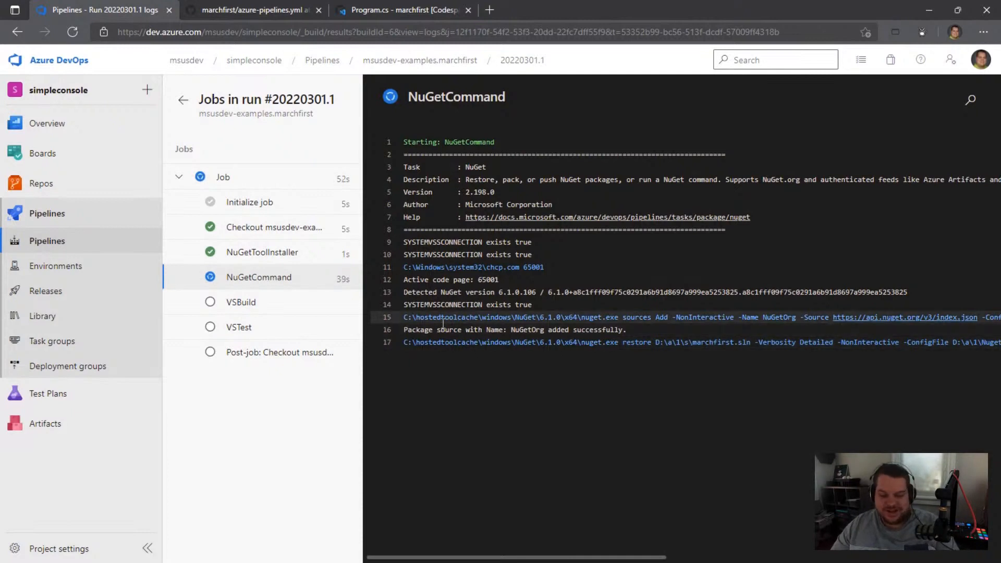
left_click(235, 312)
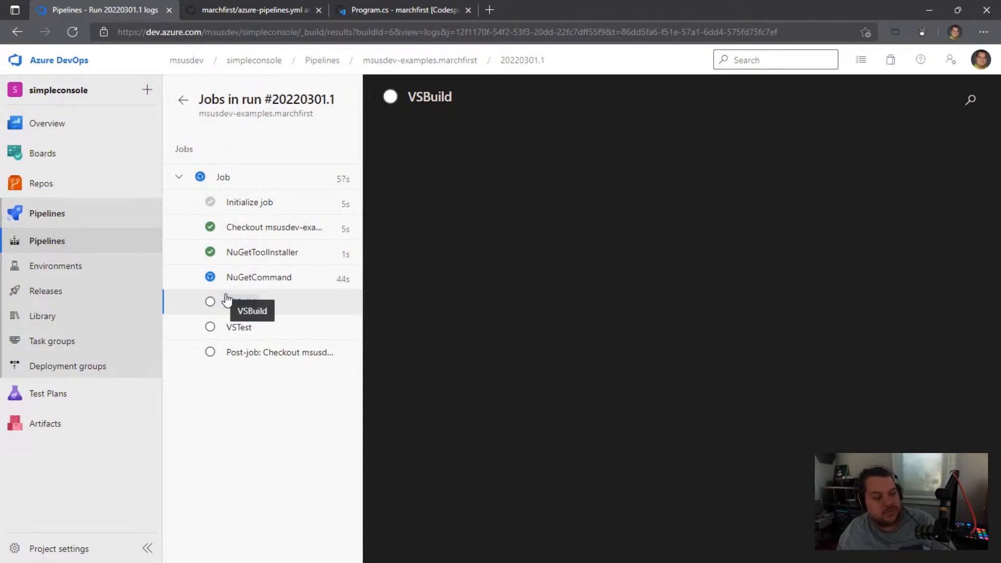
left_click(233, 330)
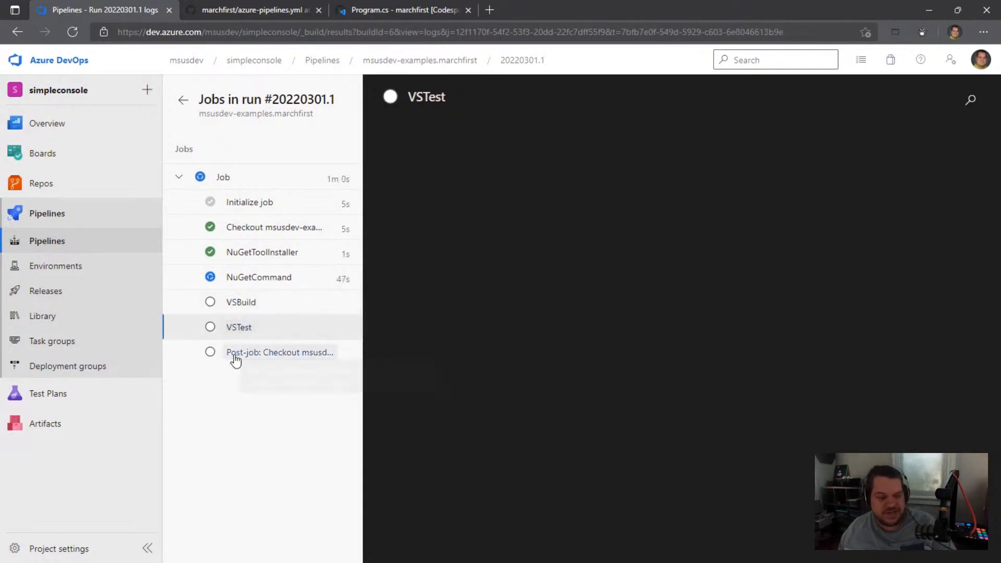
left_click(241, 278)
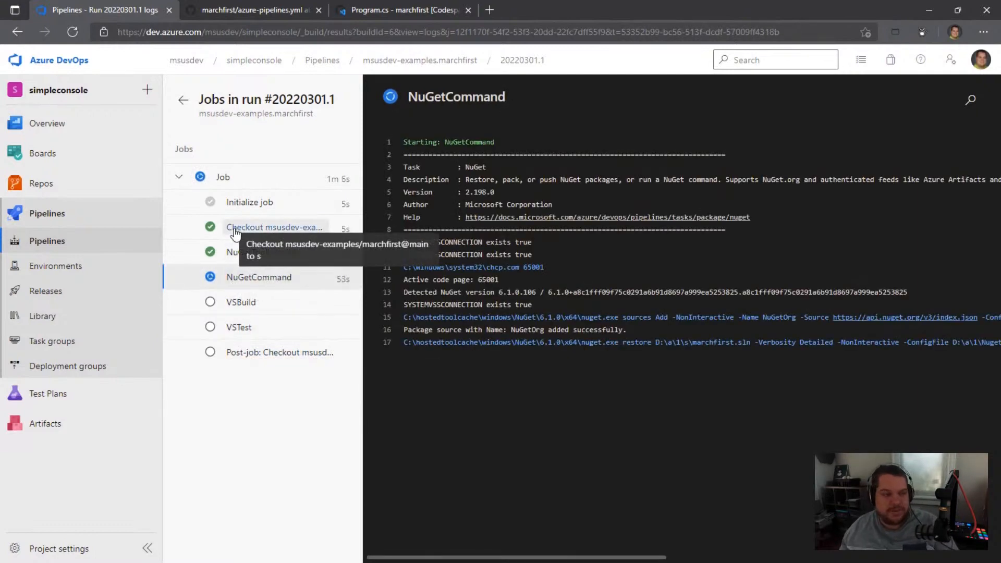
Step: Switch to azure-pipelines.yml on GitHub and examine its trigger, pool image and the solution, buildPlatform and buildConfiguration variables
left_click(259, 11)
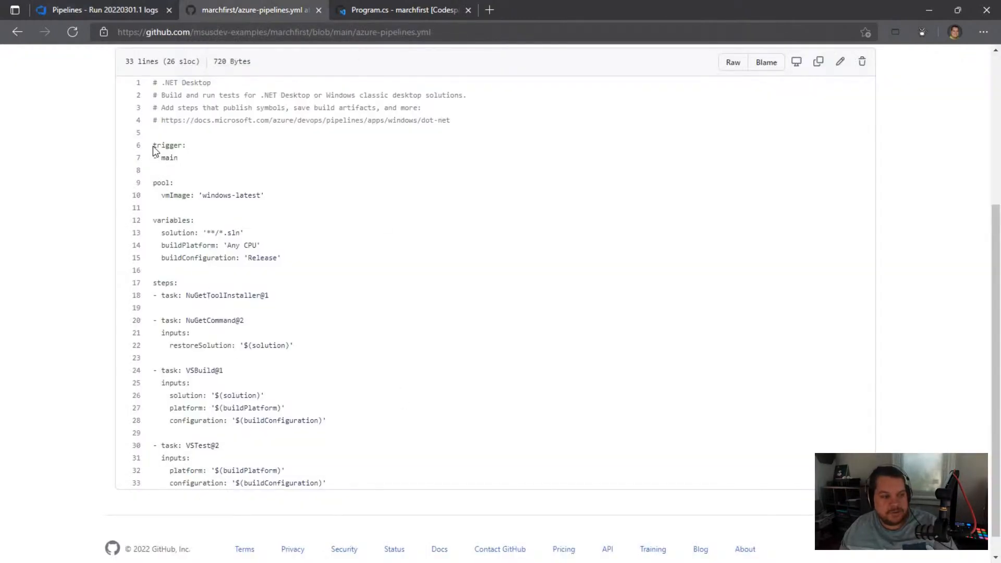
left_click_drag(156, 145, 274, 196)
left_click(191, 200)
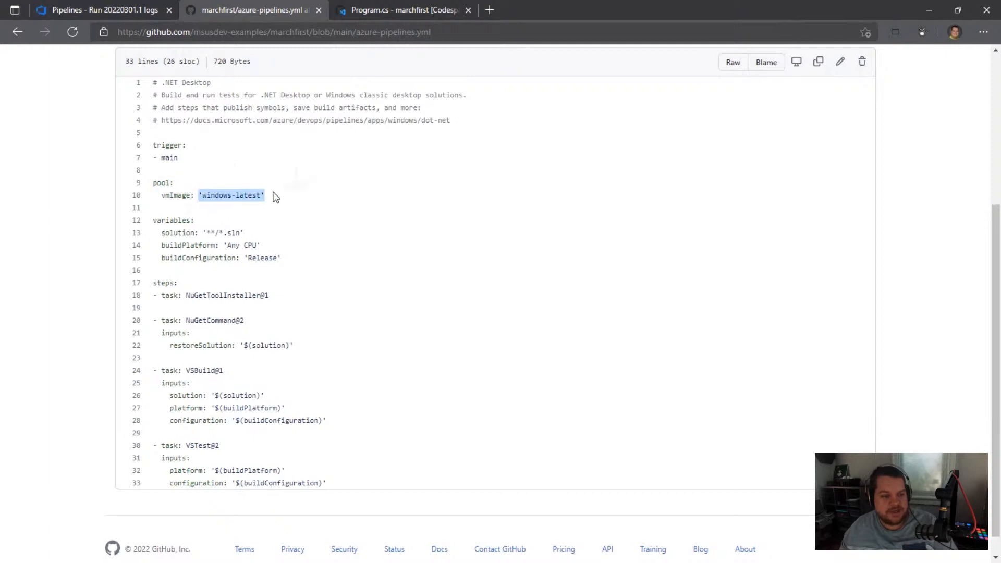
left_click_drag(154, 220, 208, 233)
left_click(176, 243)
left_click(246, 236)
left_click(227, 235)
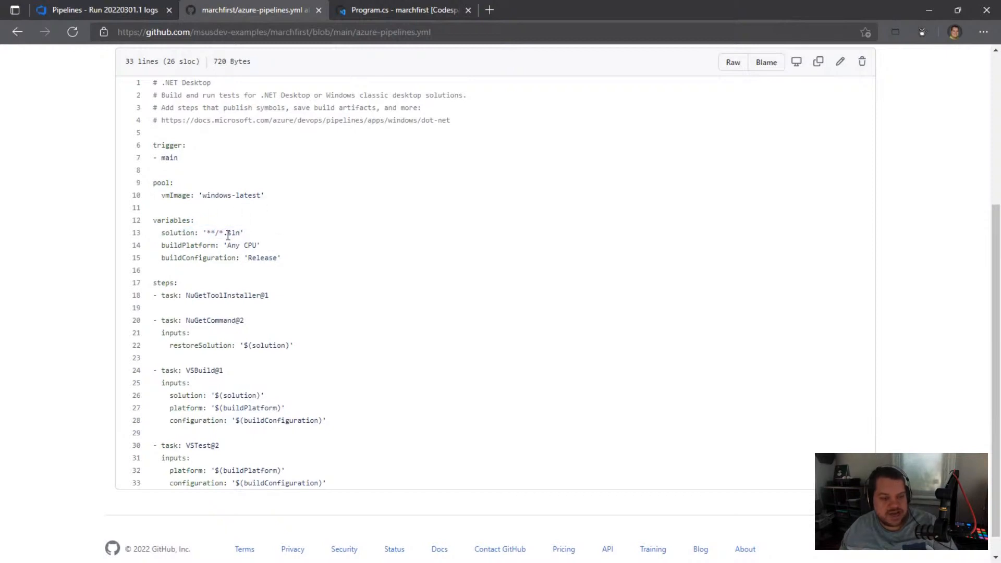
left_click_drag(225, 246, 279, 258)
double_click(246, 259)
left_click(208, 294)
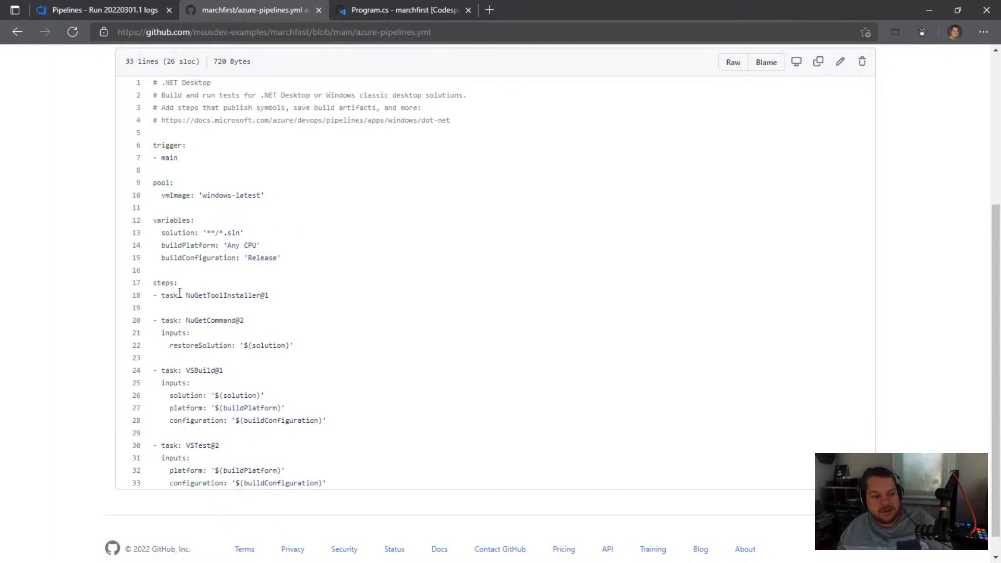
Step: Examine the NuGetToolInstaller, NuGetCommand, VSBuild and VSTest tasks and their inputs in azure-pipelines.yml
left_click_drag(183, 293, 268, 296)
left_click(188, 299)
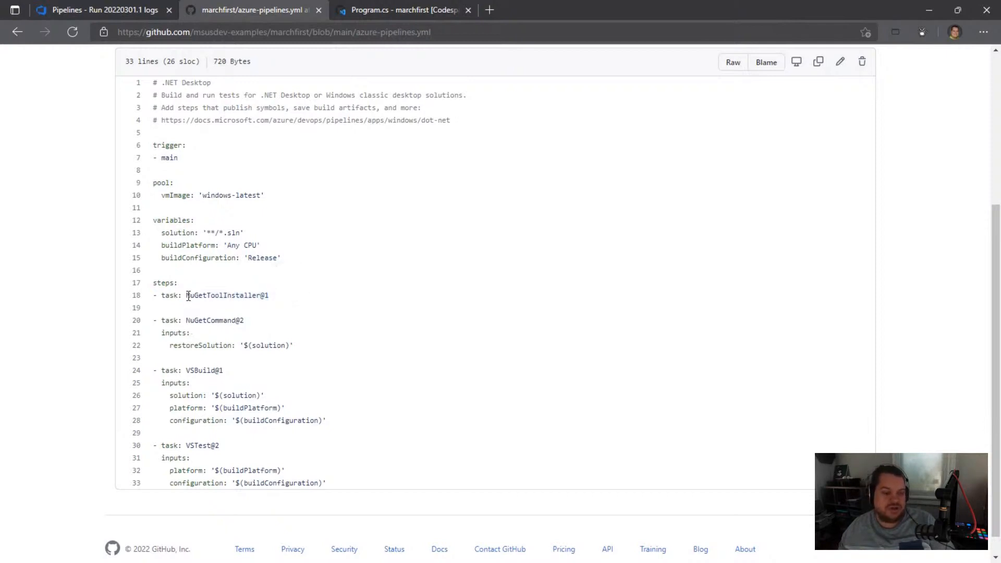
left_click_drag(188, 296, 287, 297)
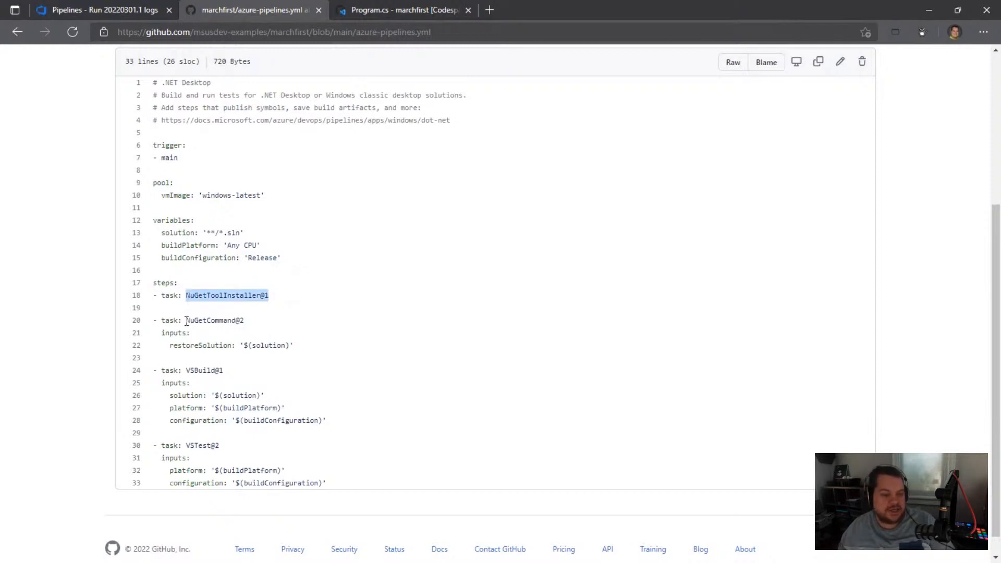
left_click_drag(179, 320, 235, 344)
left_click(249, 322)
left_click(290, 343)
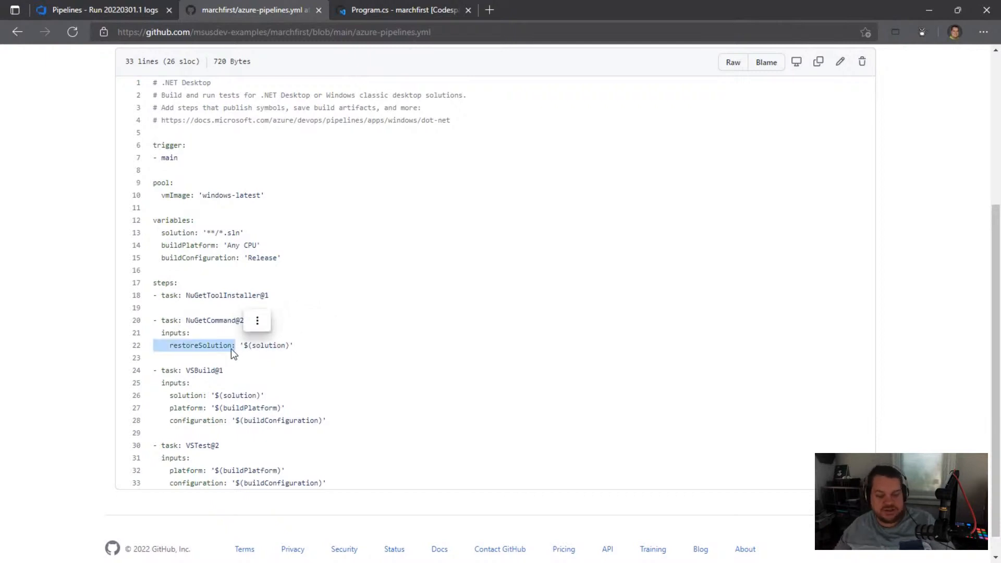
left_click(202, 385)
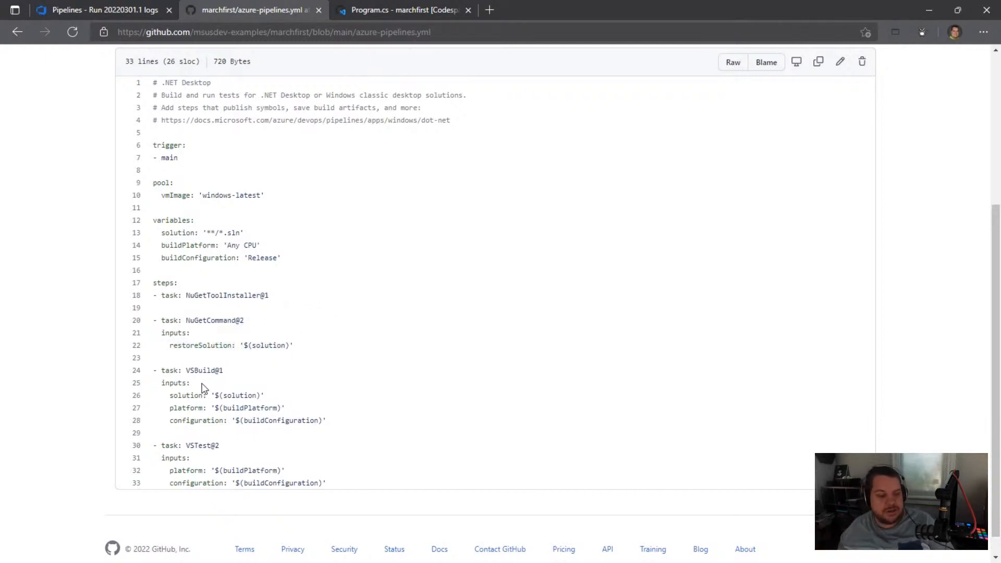
left_click_drag(188, 371, 265, 396)
left_click_drag(182, 445, 337, 483)
left_click_drag(190, 407, 342, 428)
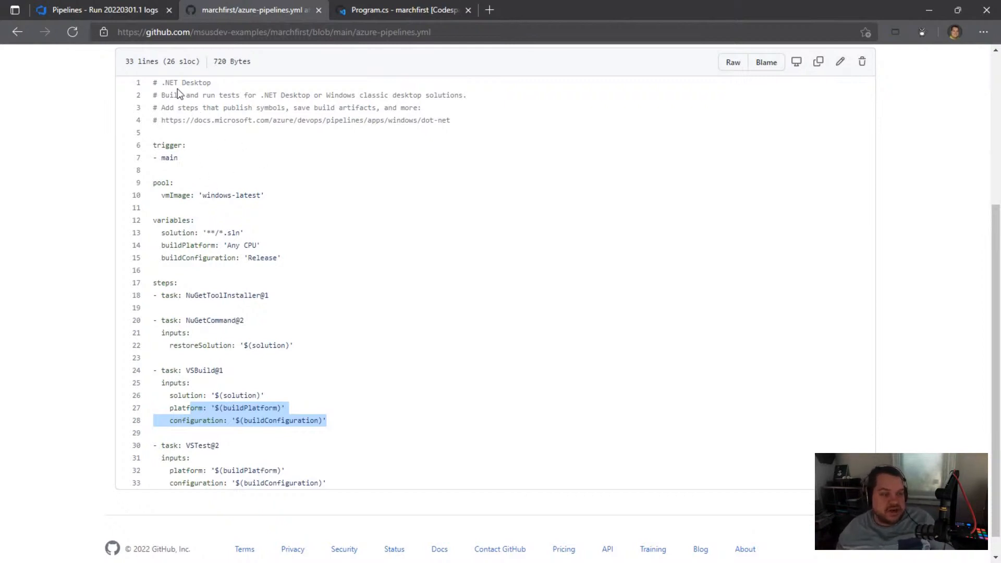
Step: Return to the Azure DevOps run and read through the package restore output in the NuGetCommand log
left_click(130, 11)
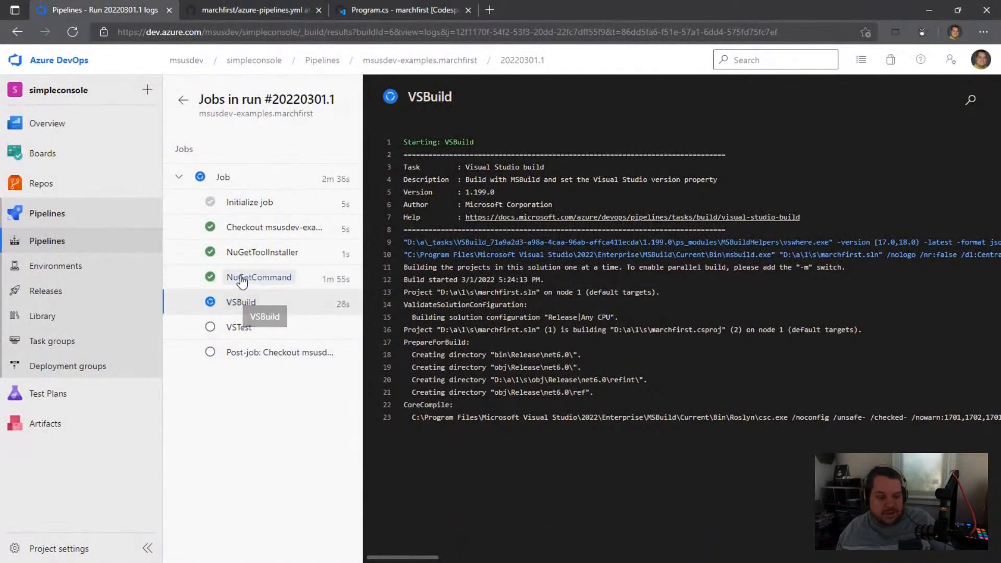
left_click(259, 277)
scroll(594, 459, "down", 15)
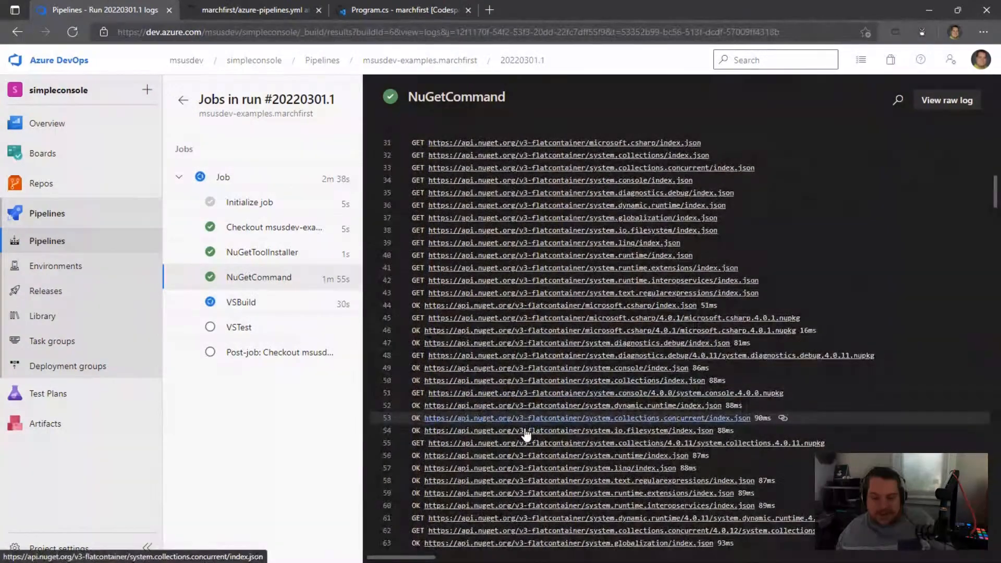
scroll(526, 433, "down", 20)
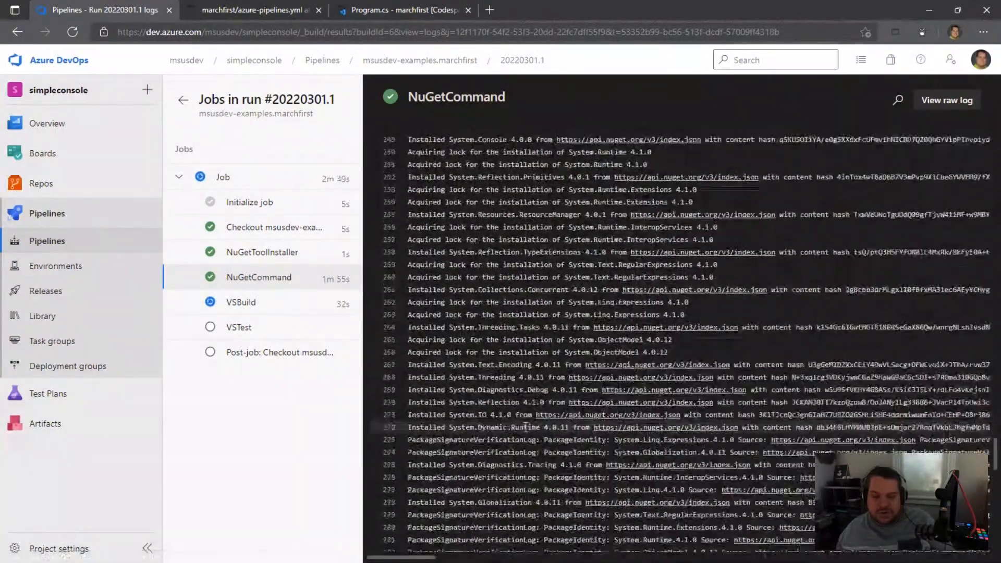
Step: Examine the VSBuild log from the project and configuration lines to CoreCompile, comparing it with the VSBuild task in azure-pipelines.yml
left_click(242, 302)
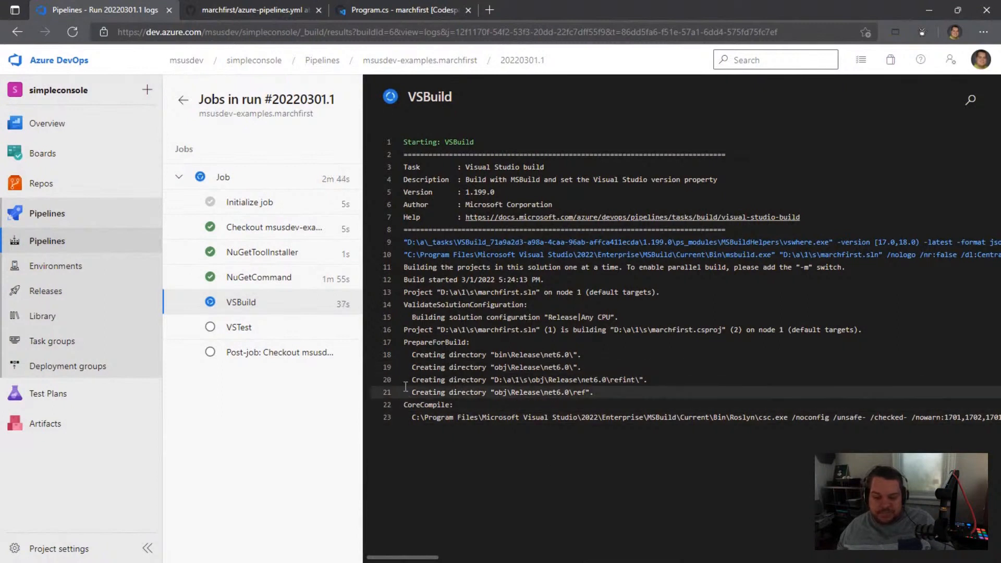
left_click_drag(412, 292, 484, 419)
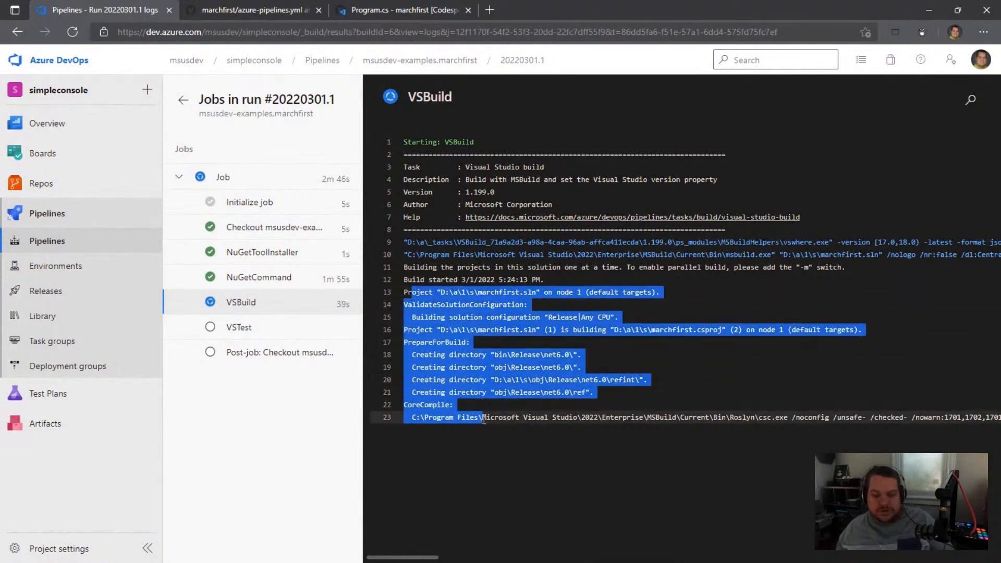
left_click(210, 12)
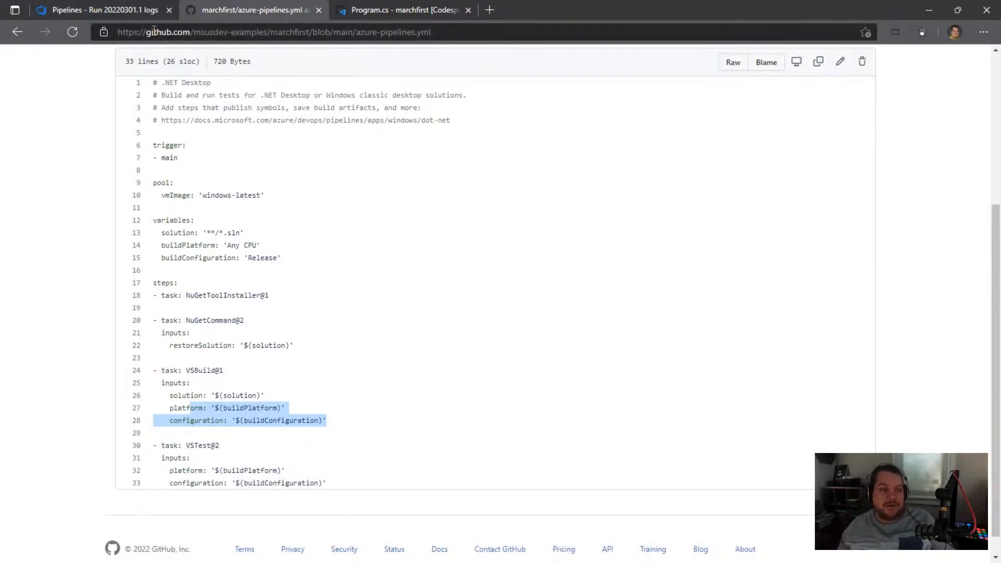
left_click(131, 15)
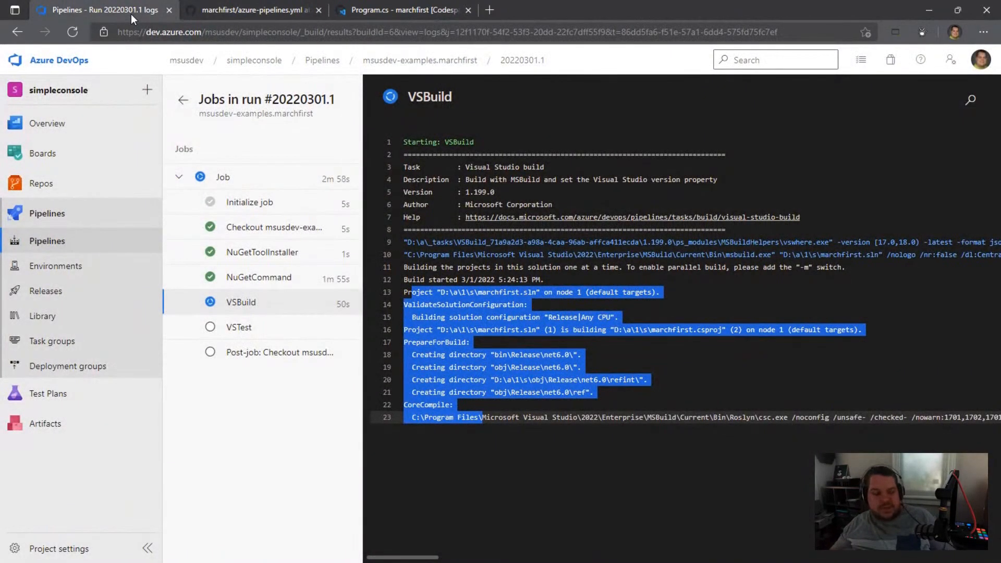
Step: Examine the VSTest task and its inputs in azure-pipelines.yml, checking the Azure DevOps run's job progress in between
left_click(230, 12)
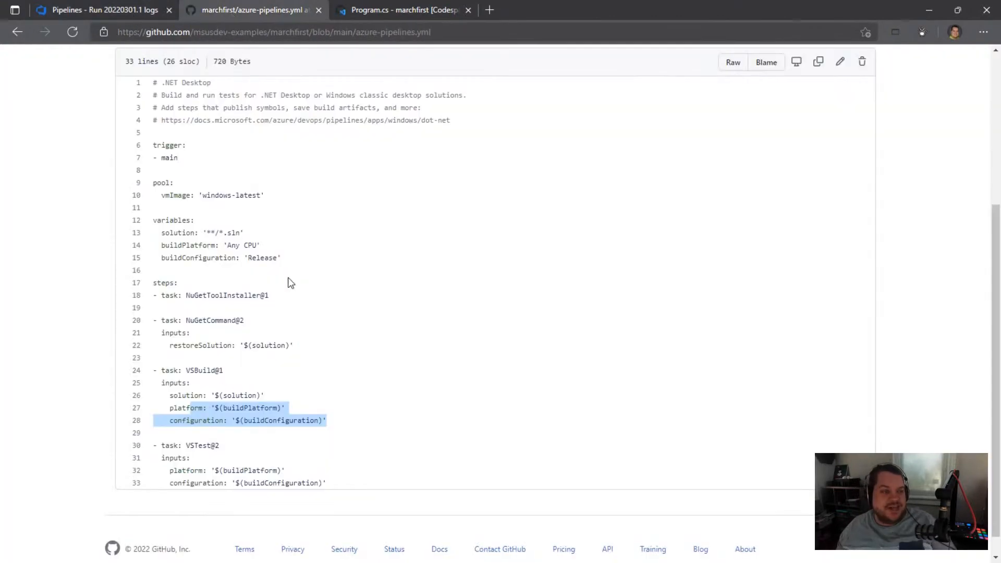
left_click_drag(176, 446, 309, 471)
left_click(89, 13)
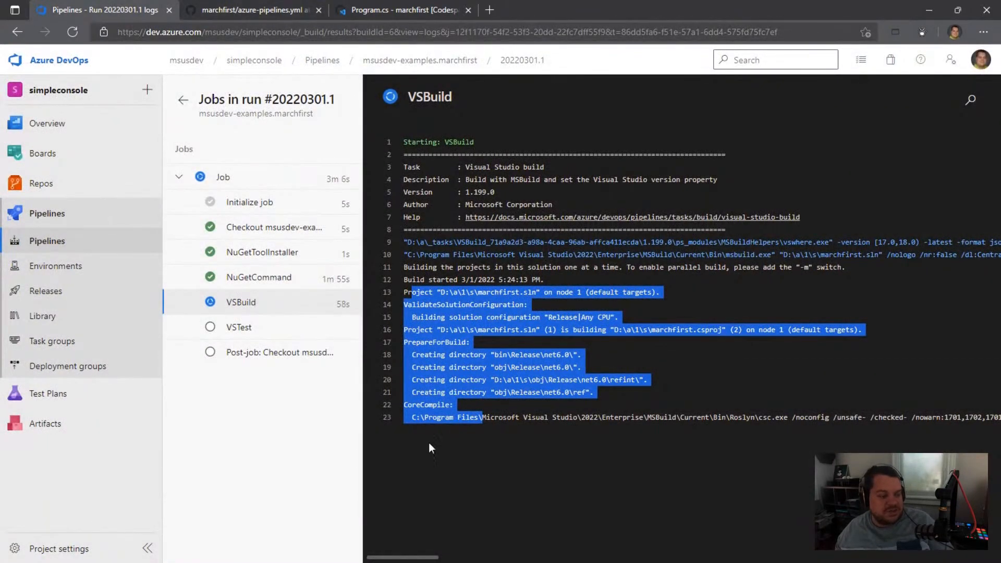
left_click(236, 409)
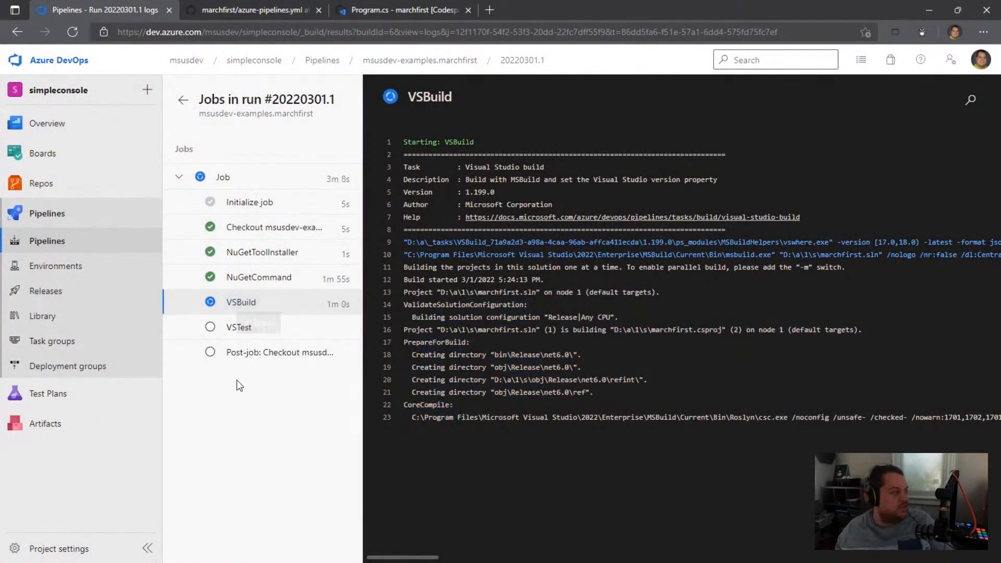
left_click(252, 12)
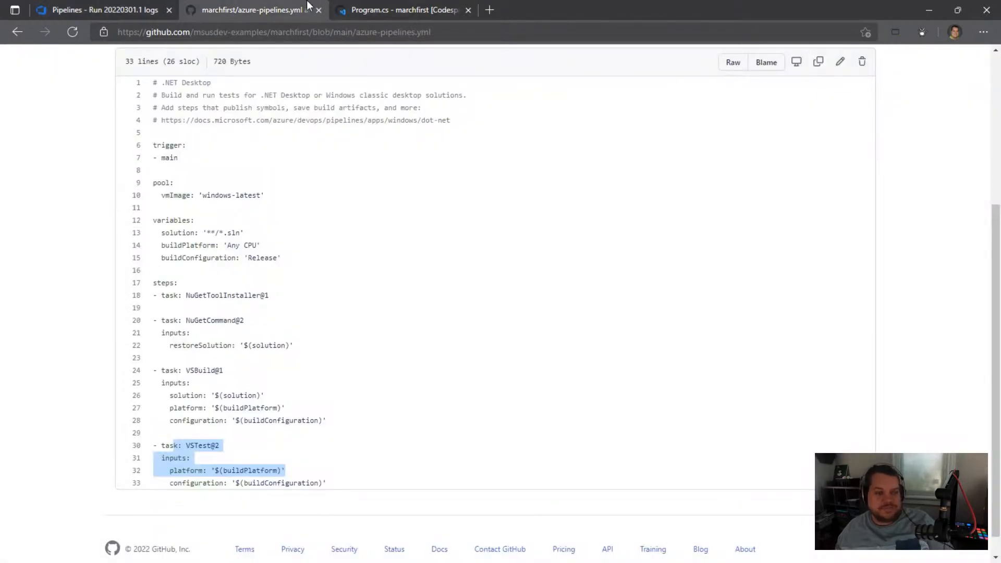
left_click(105, 12)
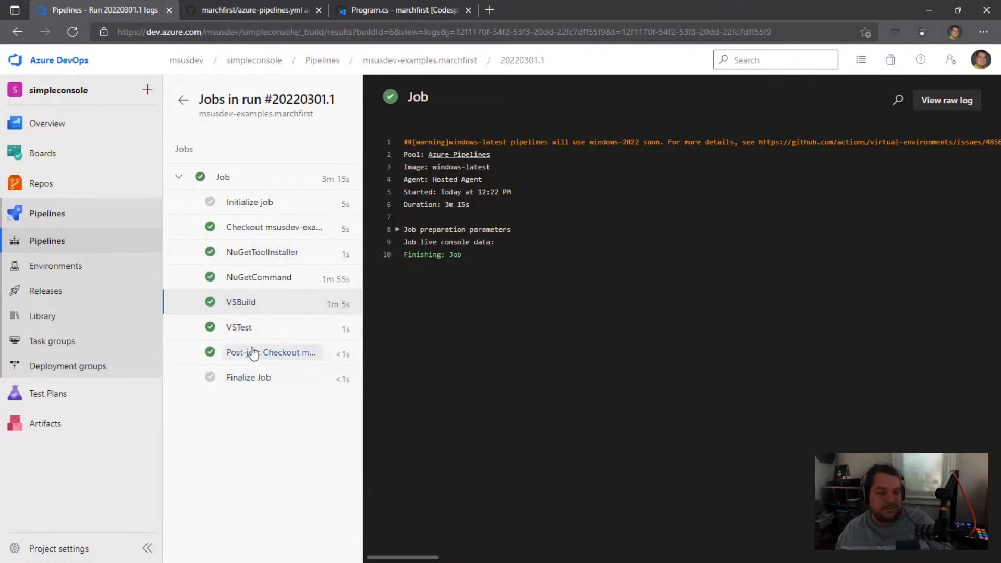
Step: Return to the summary of run #20220301.1 and review its warnings and job status alongside azure-pipelines.yml
left_click(183, 99)
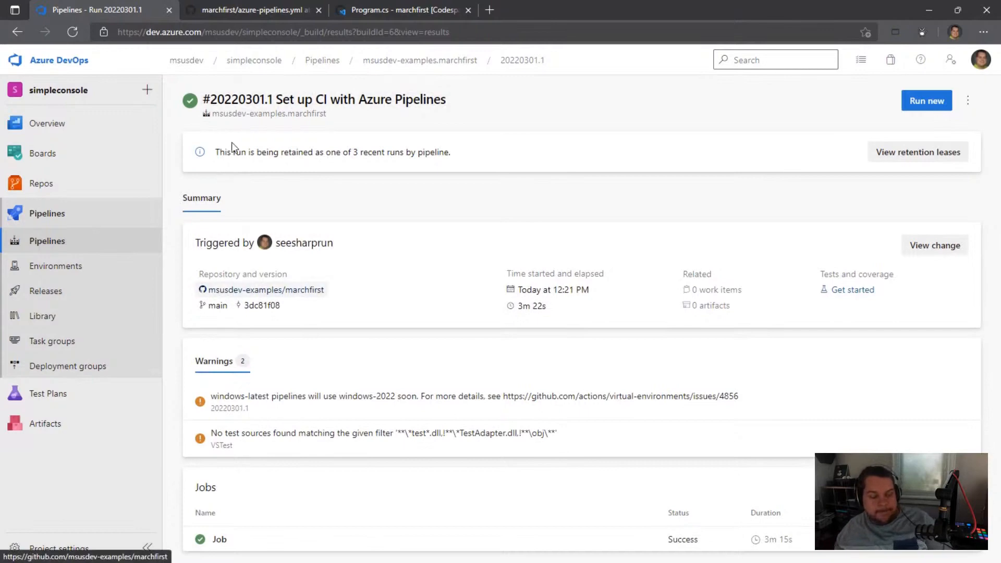
left_click(233, 10)
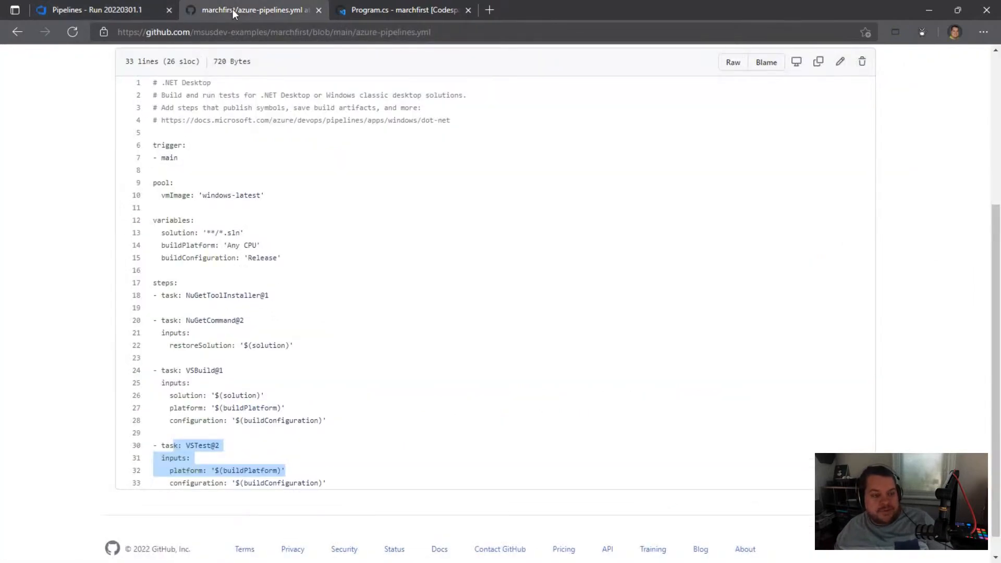
left_click(104, 10)
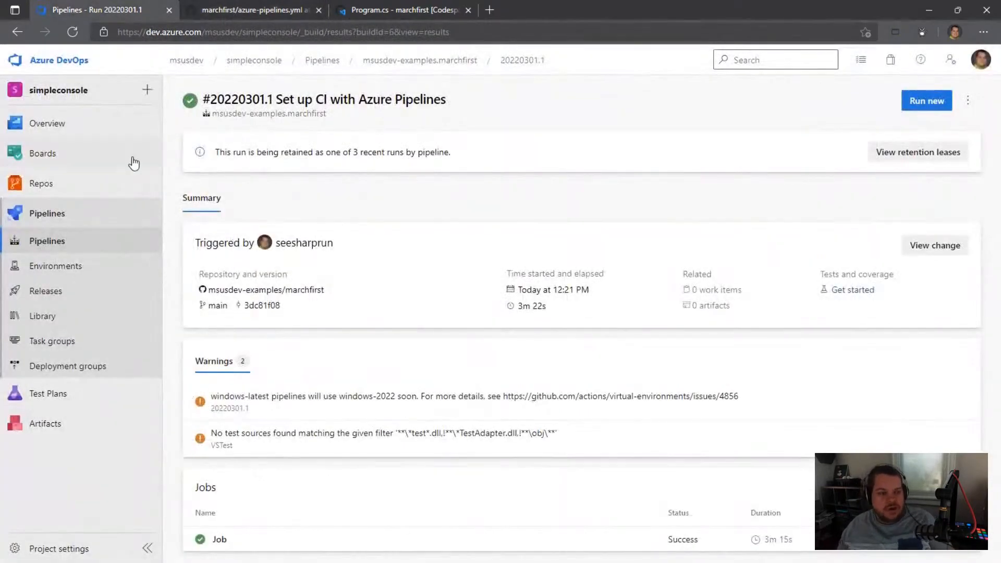
Step: Delete the msusdev-examples.marchfirst pipeline from the project's pipeline list, confirming with the pipeline's name
left_click(75, 242)
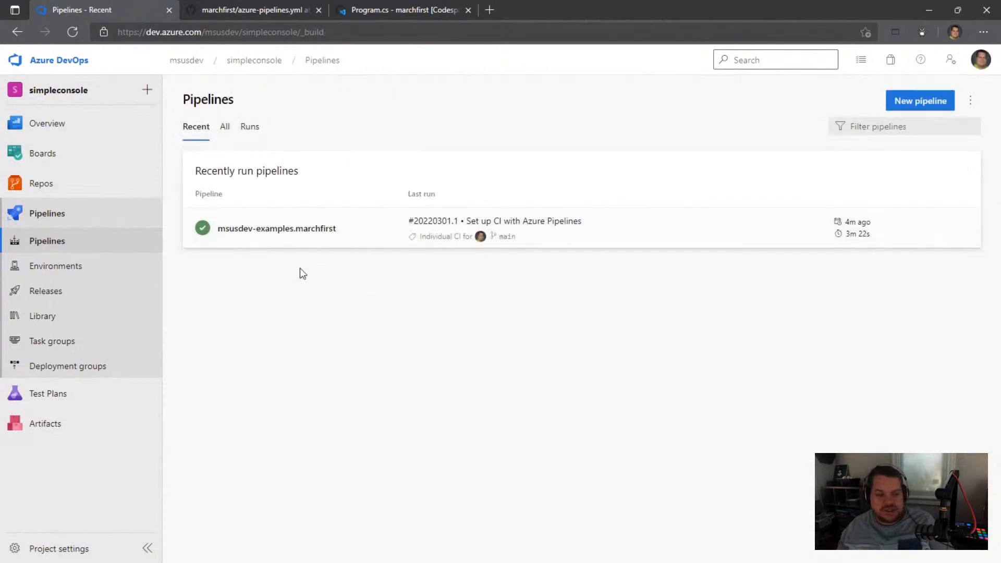
left_click(962, 228)
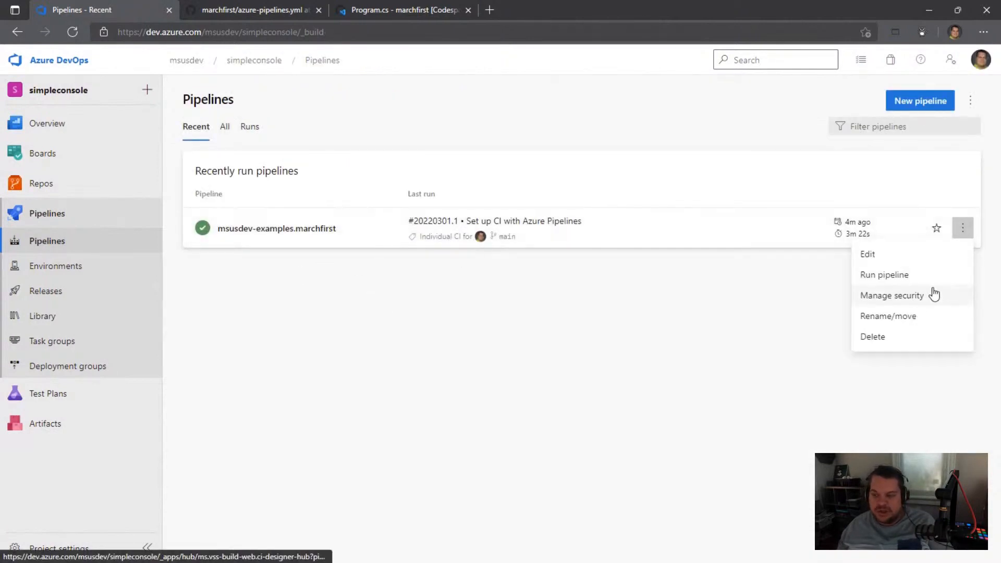
left_click(876, 336)
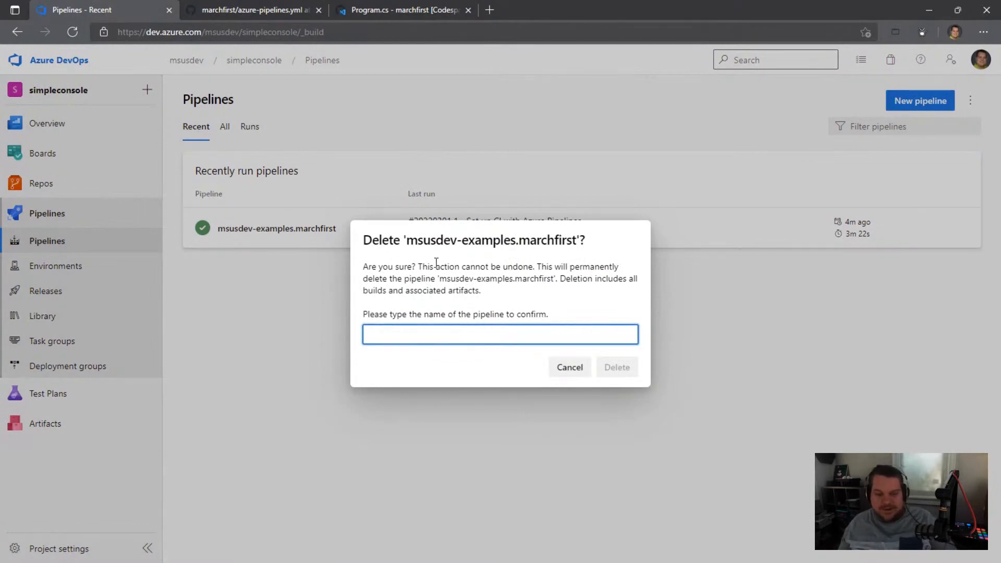
left_click_drag(406, 240, 579, 242)
key("ctrl+c")
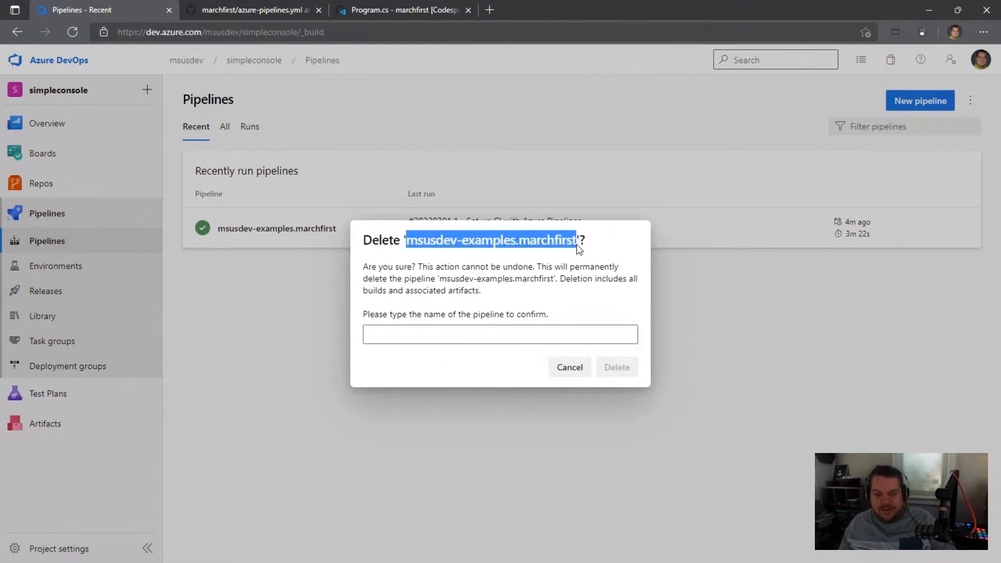
left_click(464, 341)
key("ctrl+v")
left_click(618, 367)
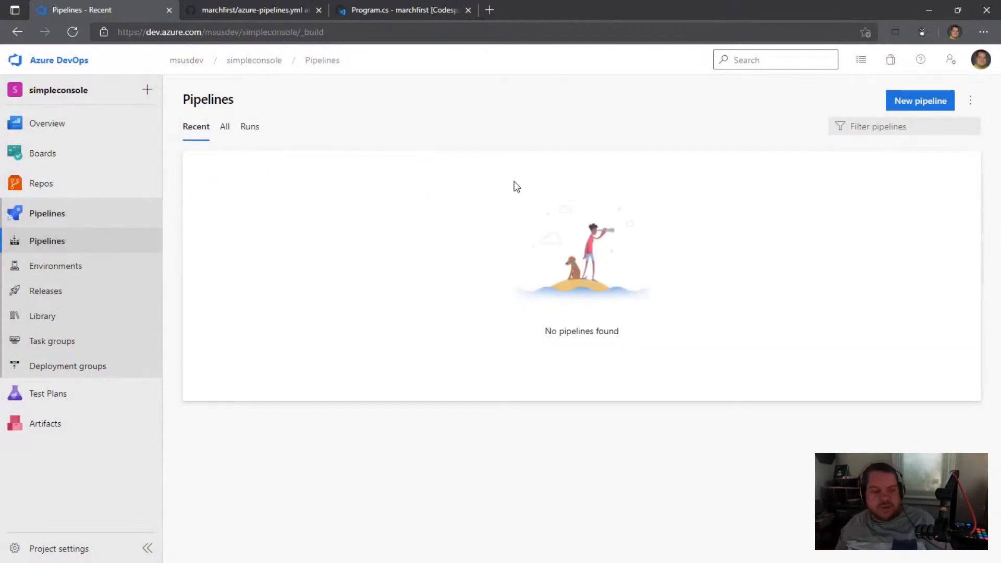
Step: Switch to the marchfirst codespace and permanently delete azure-pipelines.yml, marchfirst.sln and README.md
left_click(257, 14)
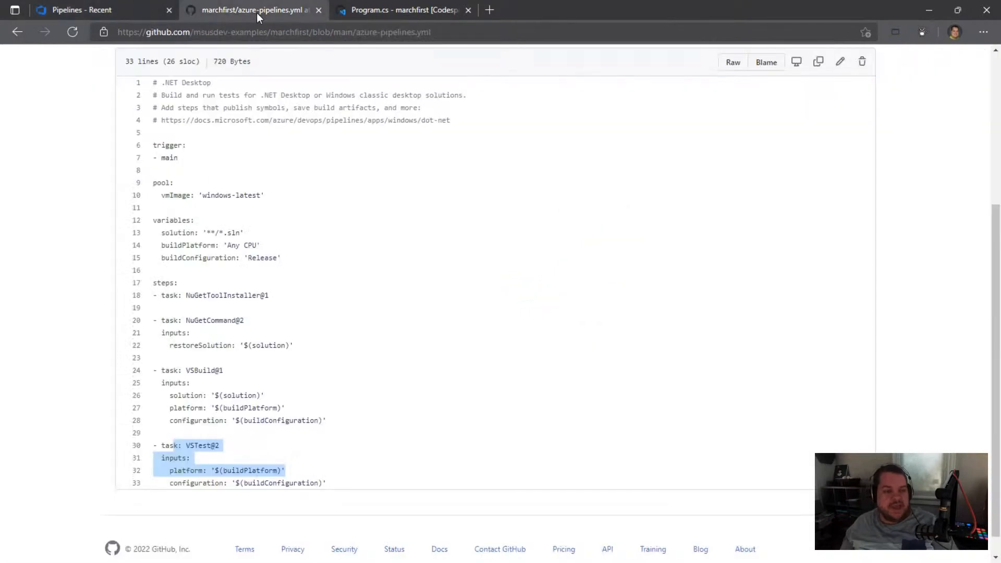
left_click(356, 12)
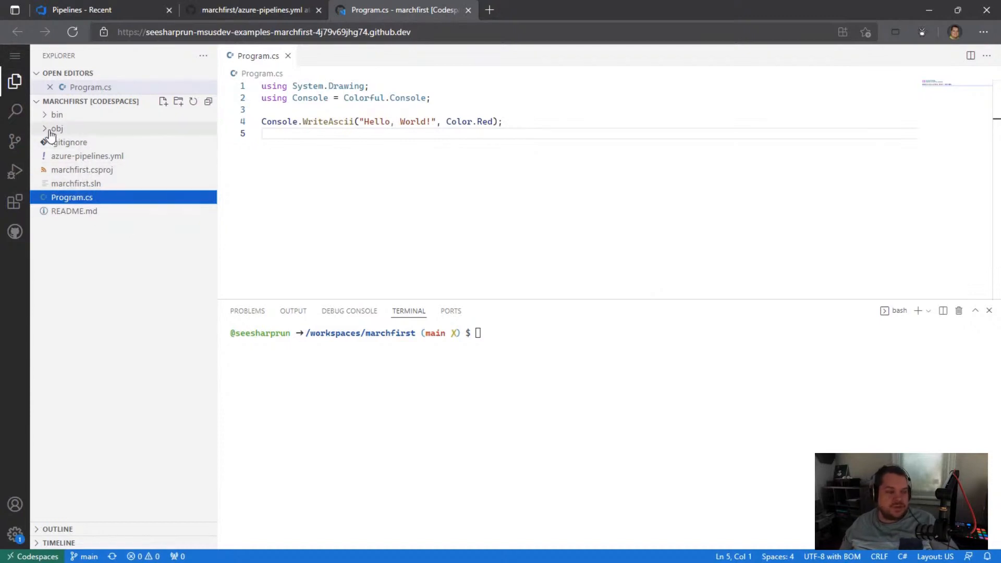
left_click(166, 157)
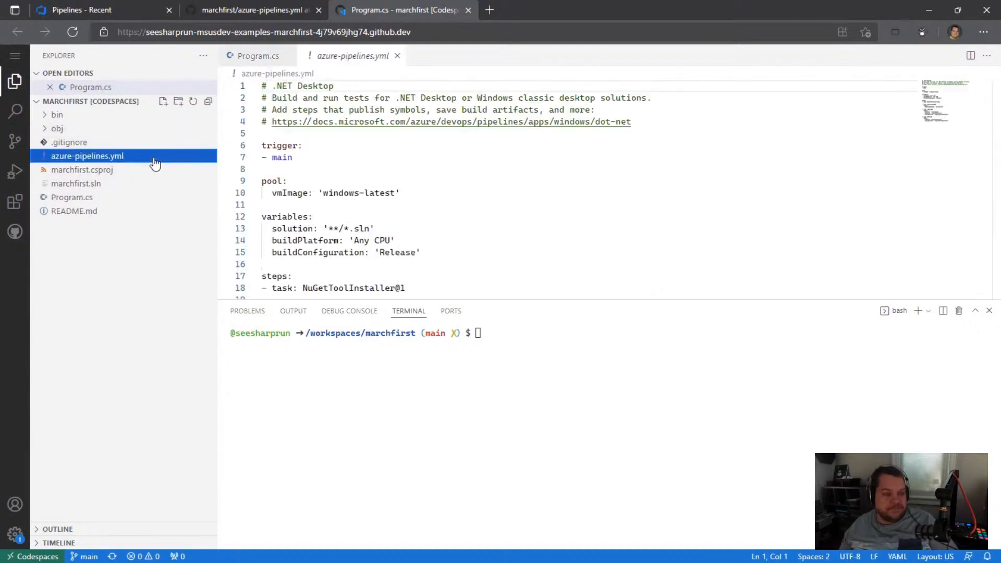
key("Delete")
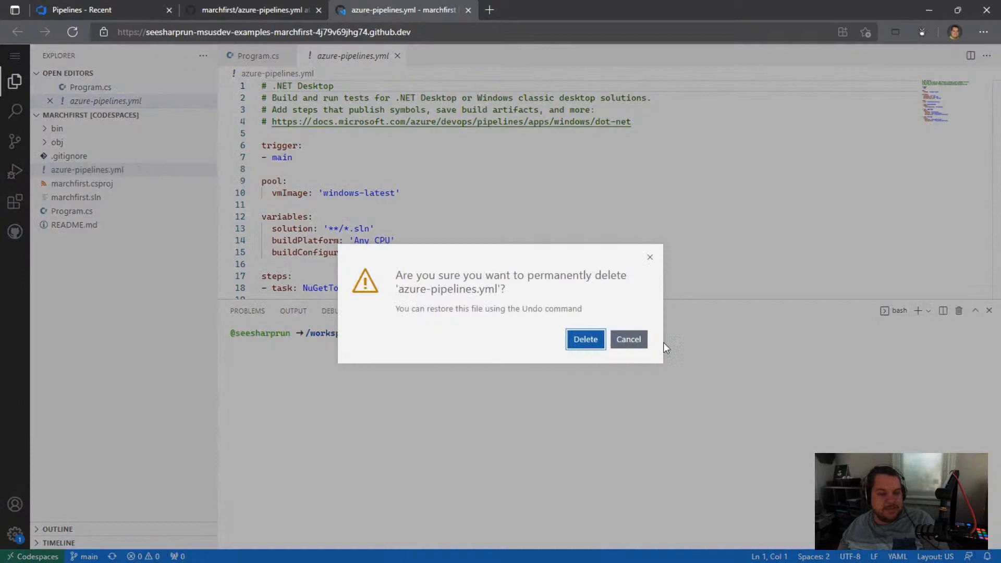
left_click(585, 339)
left_click(78, 184)
key("Delete")
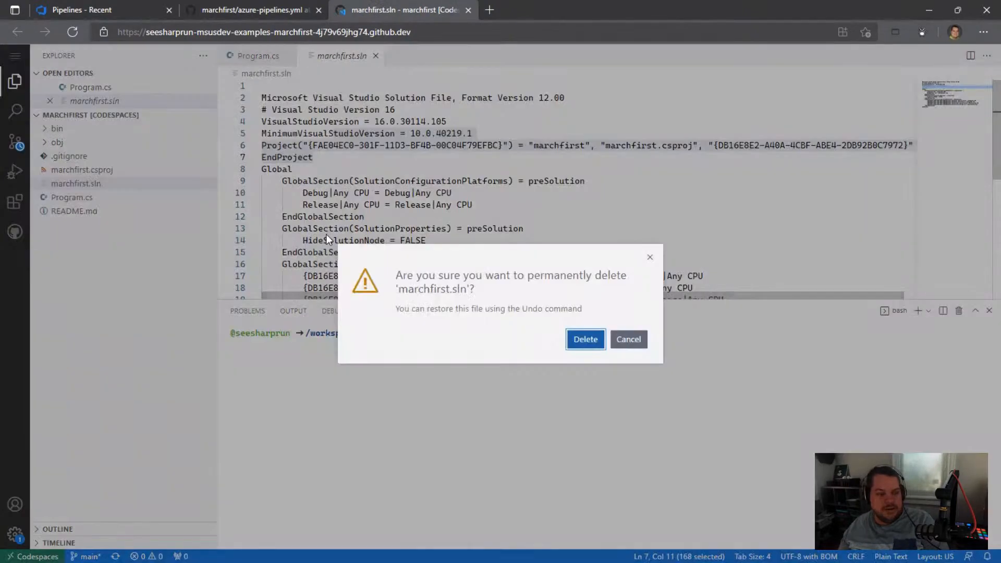
key("Return")
left_click(85, 197)
key("Delete")
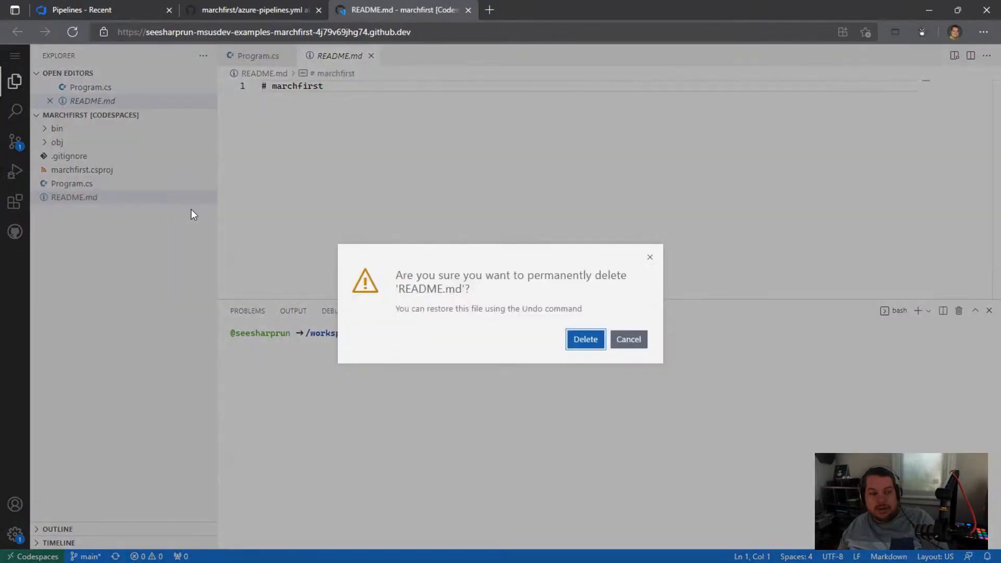
key("Return")
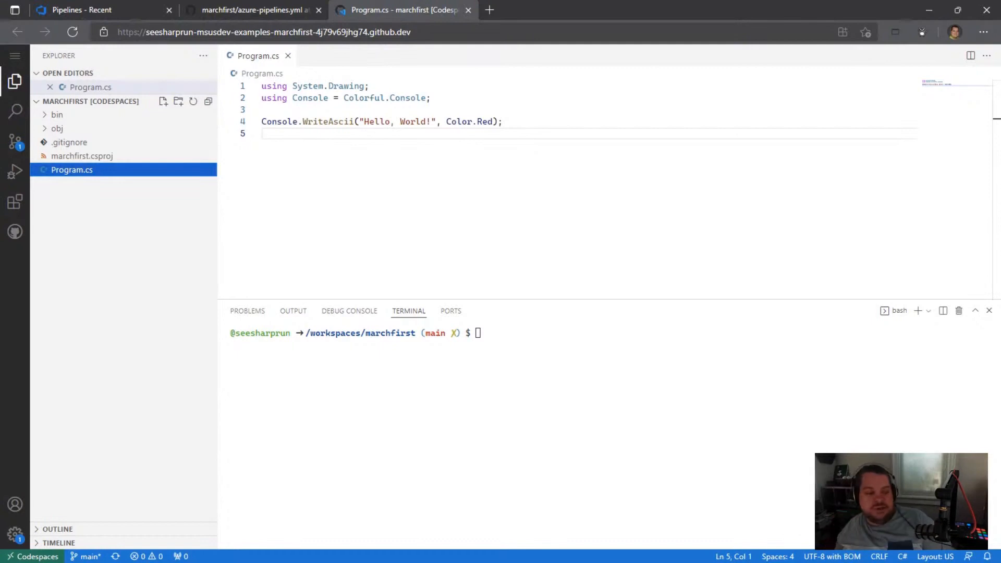
Step: Commit the file deletions to main with the message "Removing excess stuff", sync the changes to GitHub and close the codespace tab
left_click(15, 146)
left_click(117, 80)
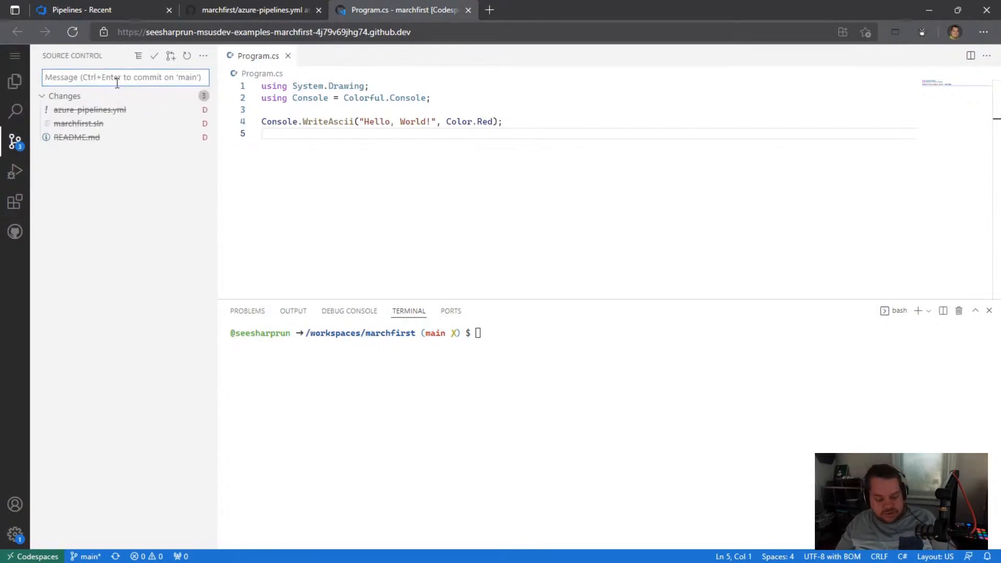
type("Removing e")
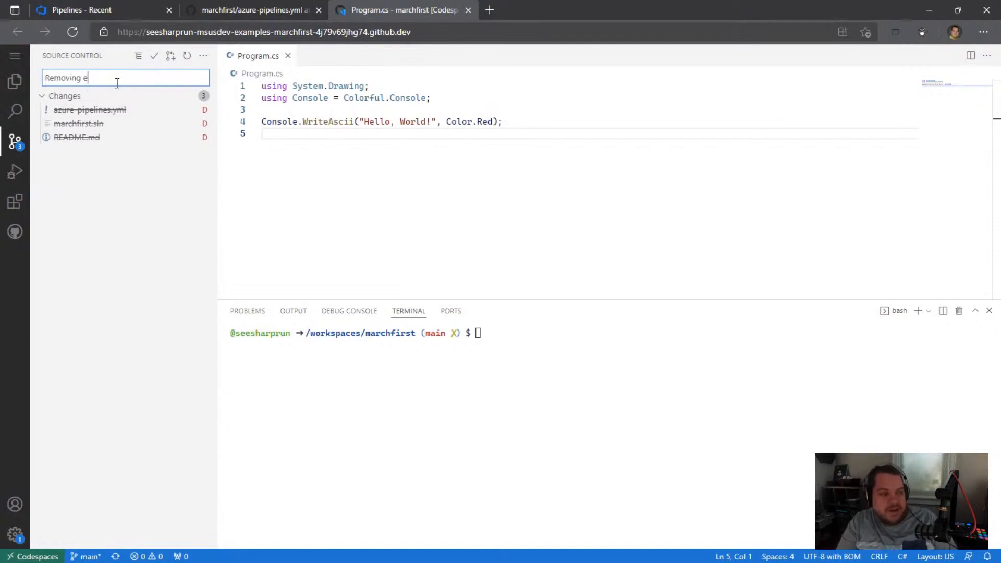
type("xce")
key("BackSpace")
type("cess stuff")
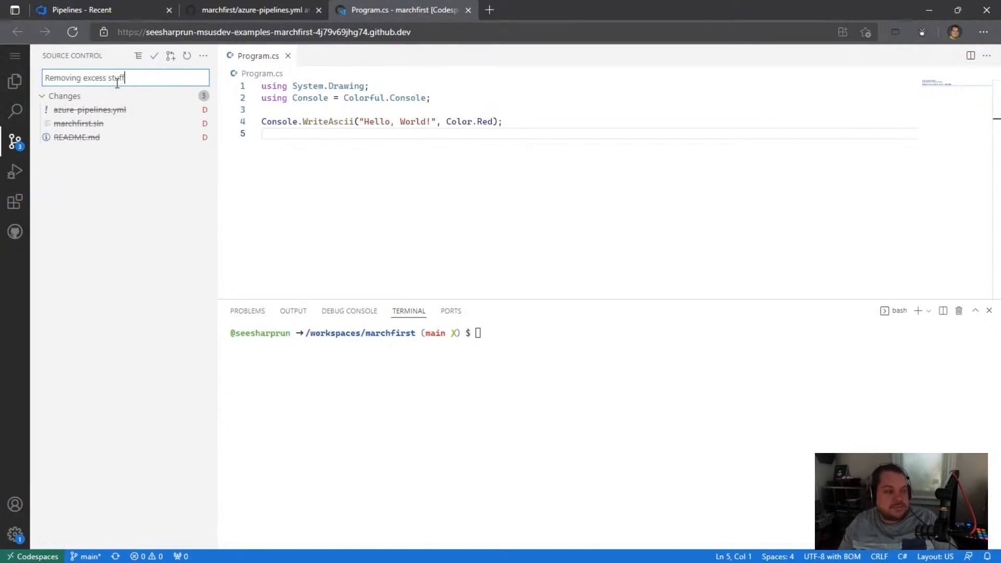
left_click(155, 56)
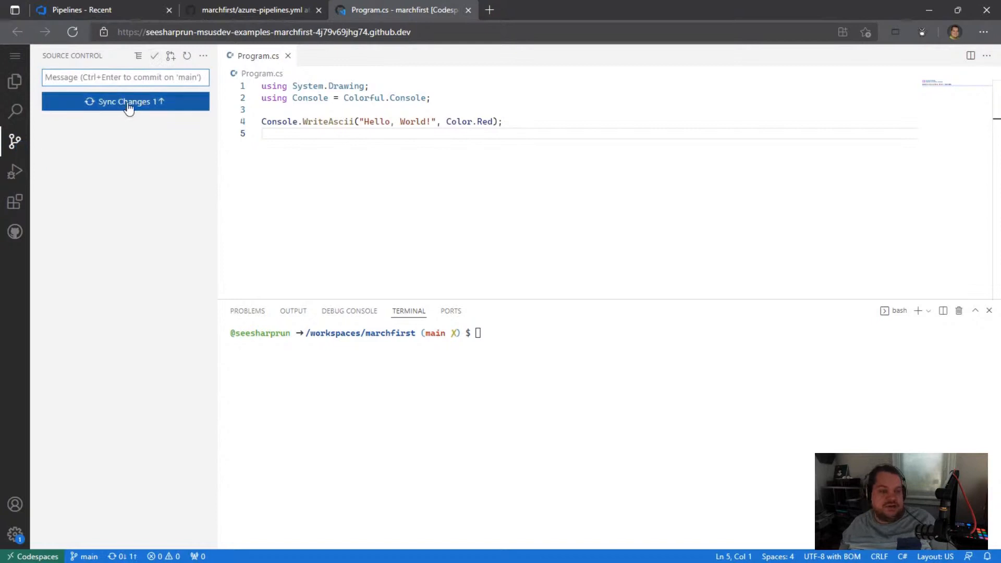
left_click(467, 10)
Step: Open the marchfirst repository's codespaces management page on GitHub and delete the codespace "potential space train"
scroll(196, 138, "up", 5)
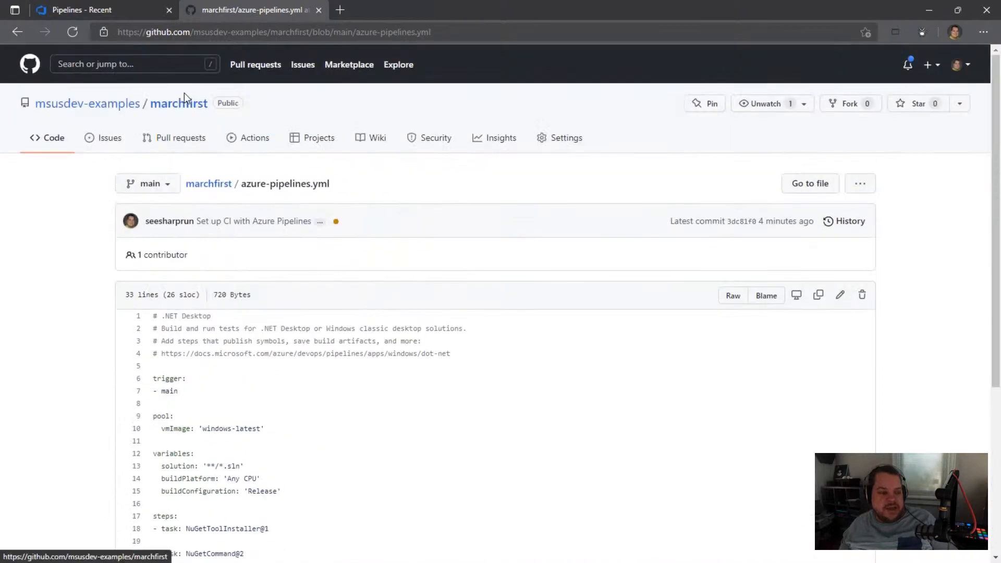
left_click(207, 184)
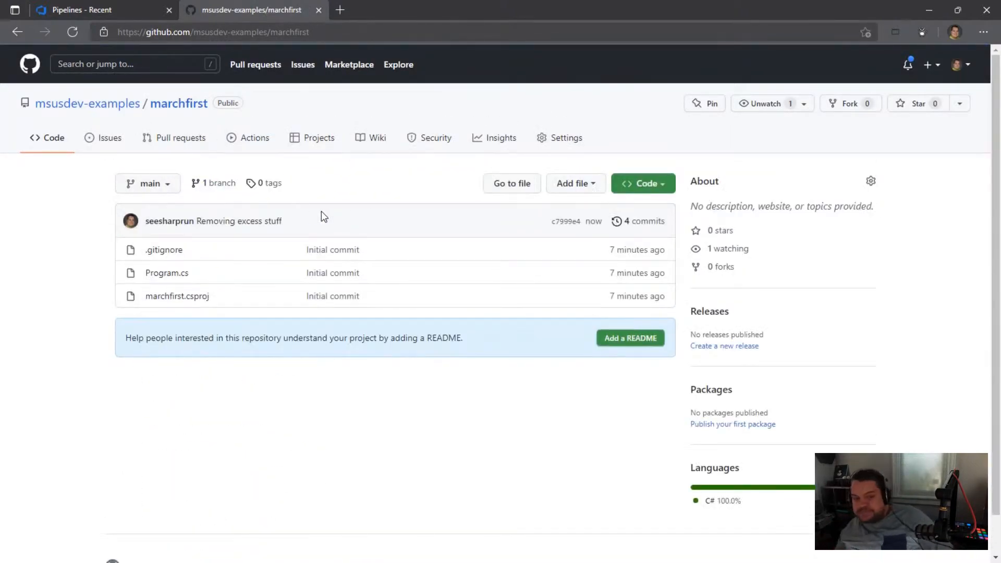
left_click(650, 186)
left_click(646, 236)
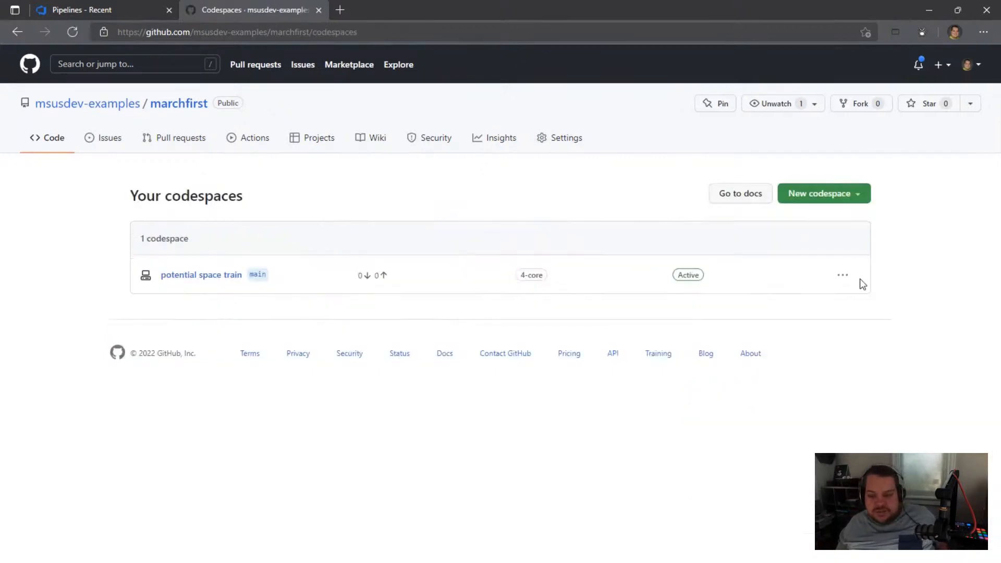
left_click(842, 274)
left_click(708, 396)
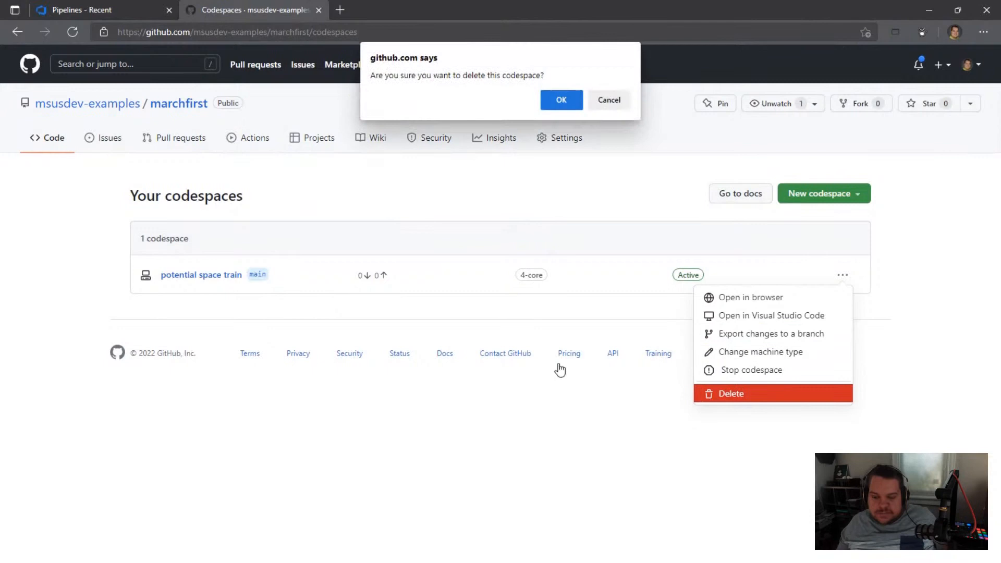
left_click(561, 99)
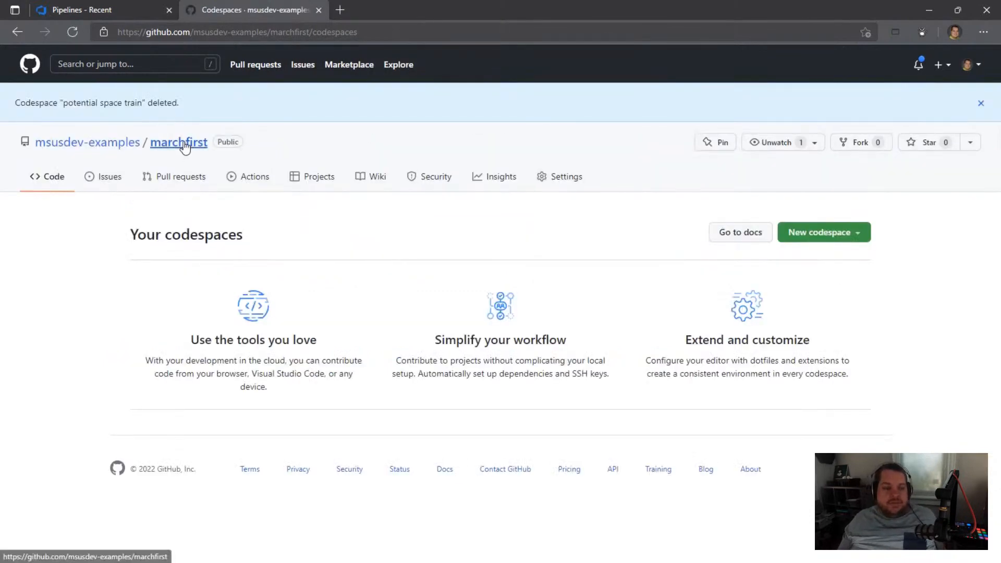
Step: Review Program.cs and marchfirst.csproj in the marchfirst repository, and return to the Azure DevOps pipelines page
left_click(184, 146)
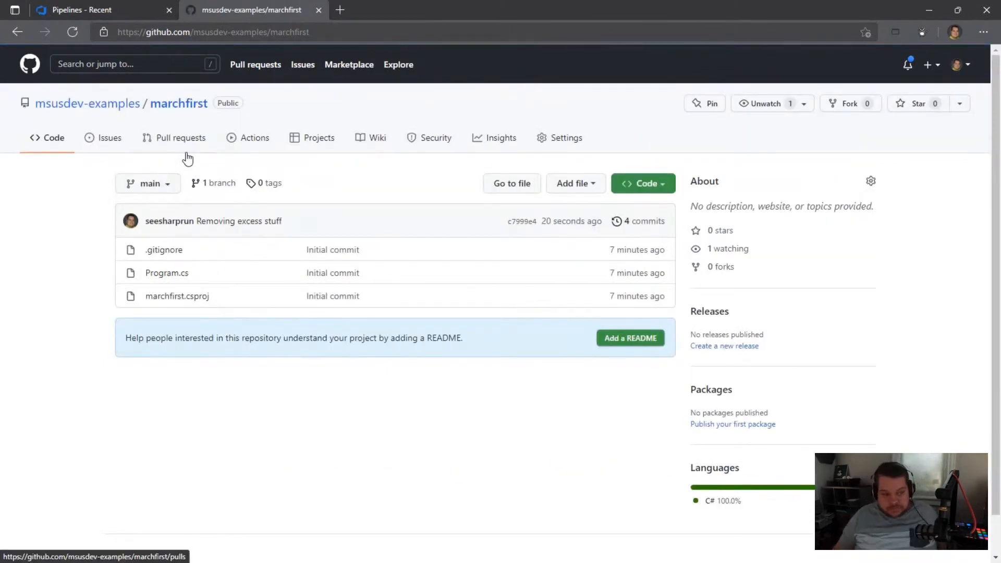
left_click(174, 274)
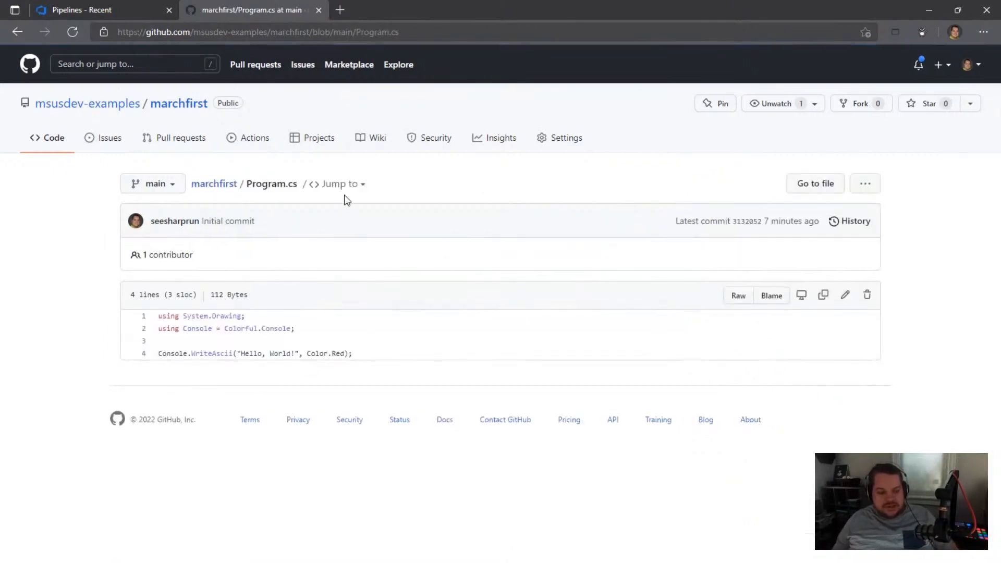
left_click(223, 184)
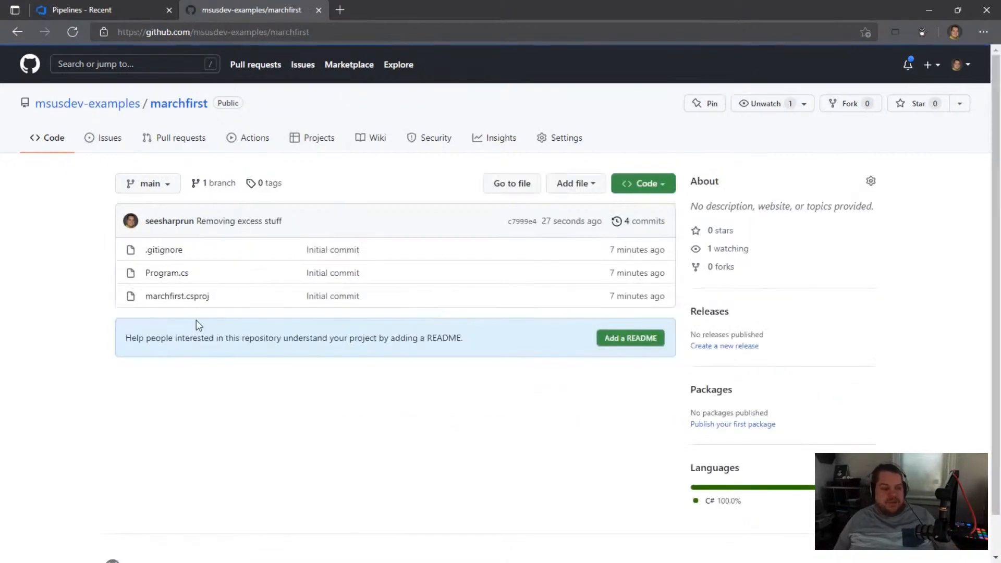
left_click(183, 299)
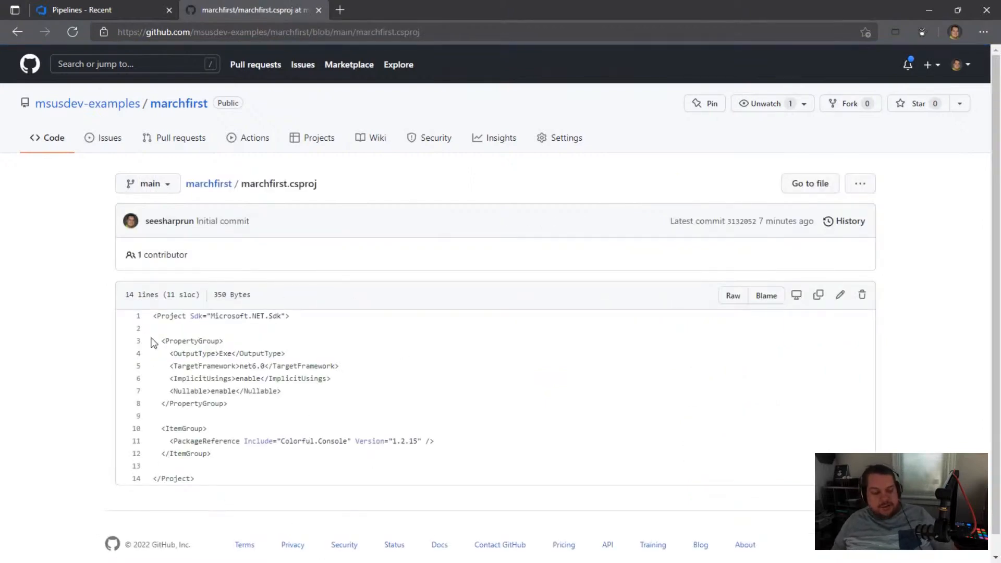
left_click(219, 184)
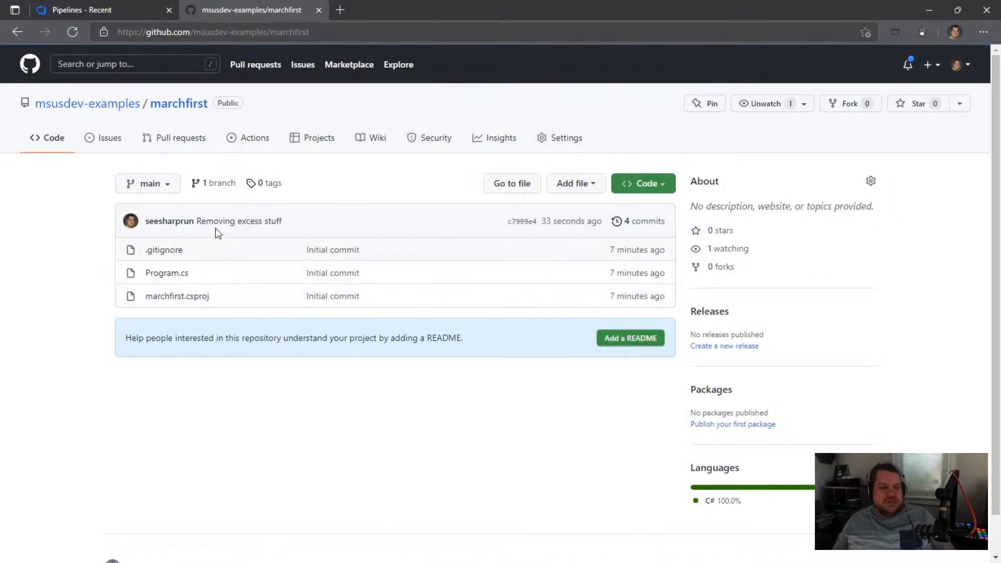
left_click(83, 10)
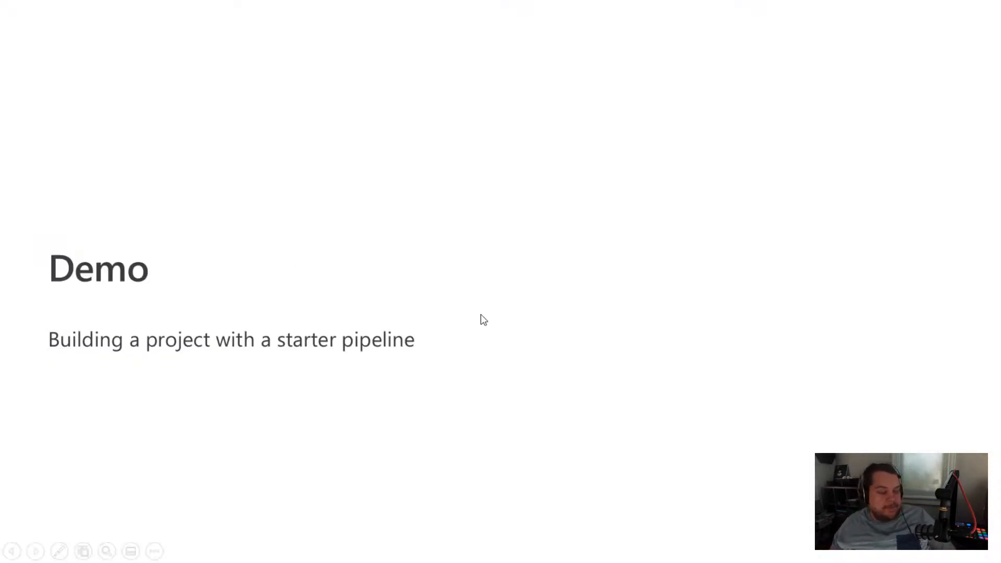
key("Right")
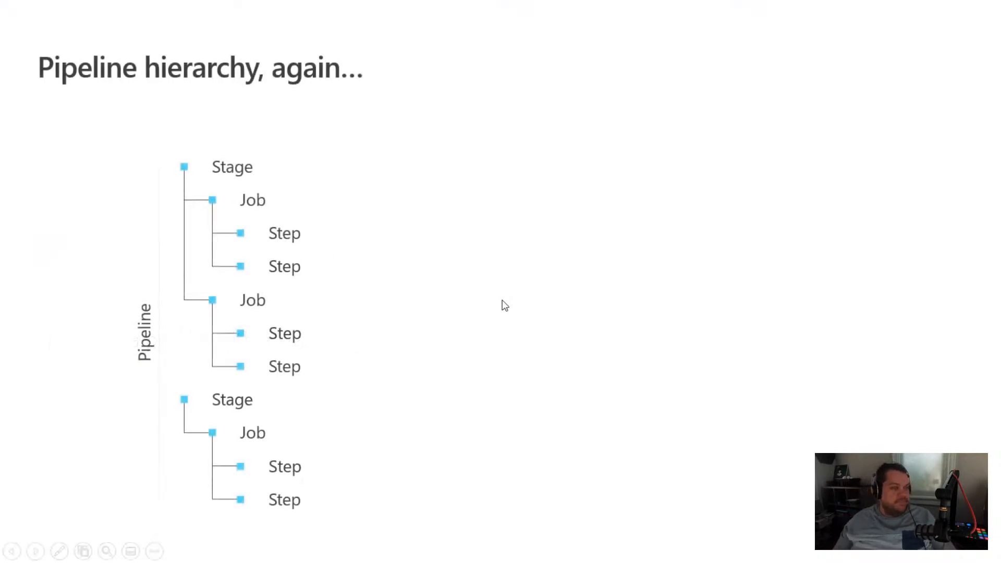
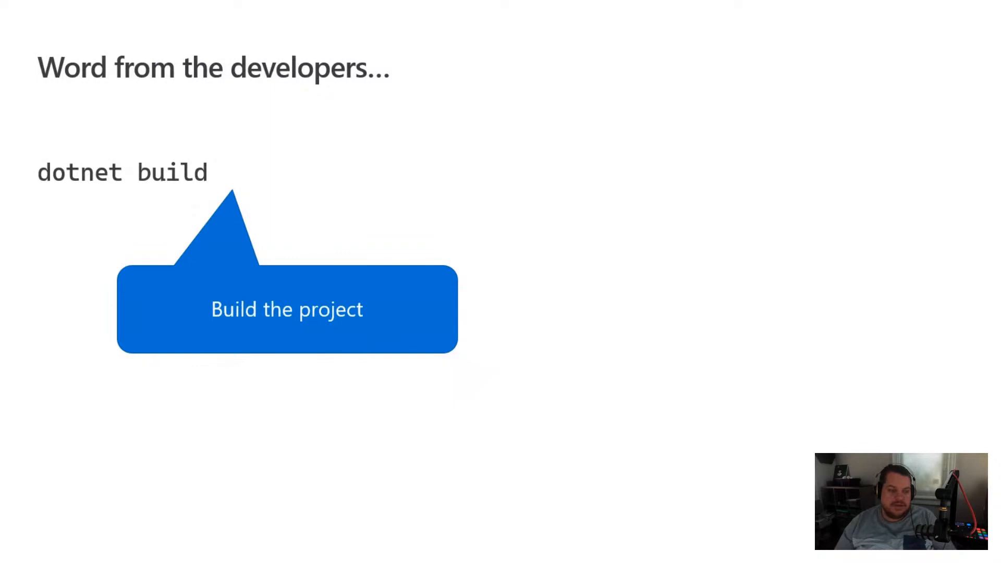
key("Right")
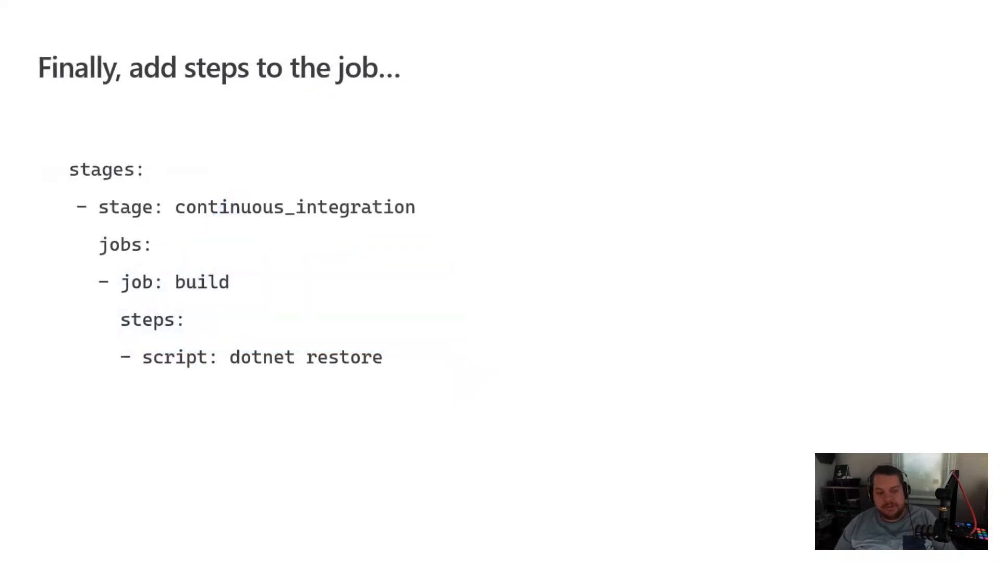
key("Right")
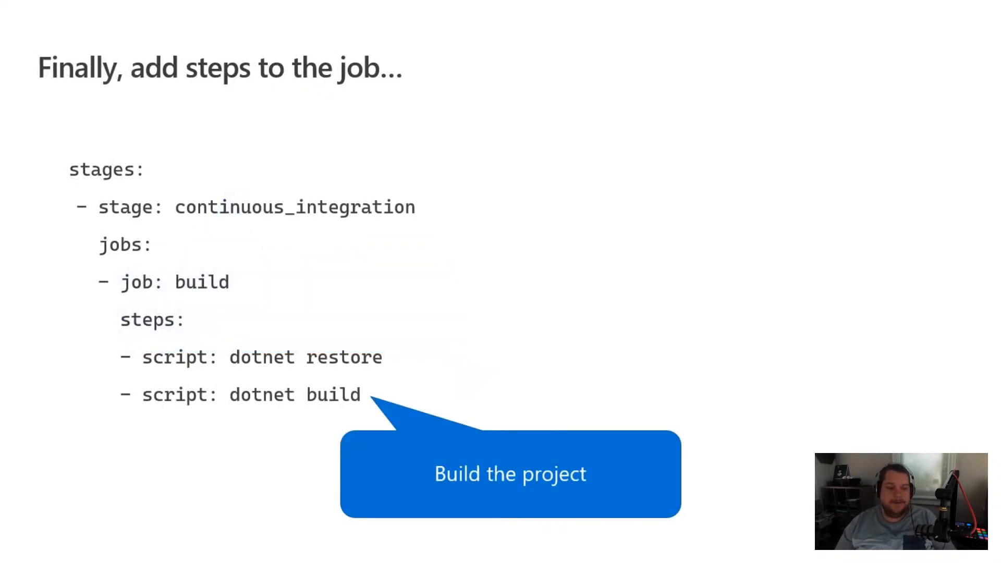
key("Right")
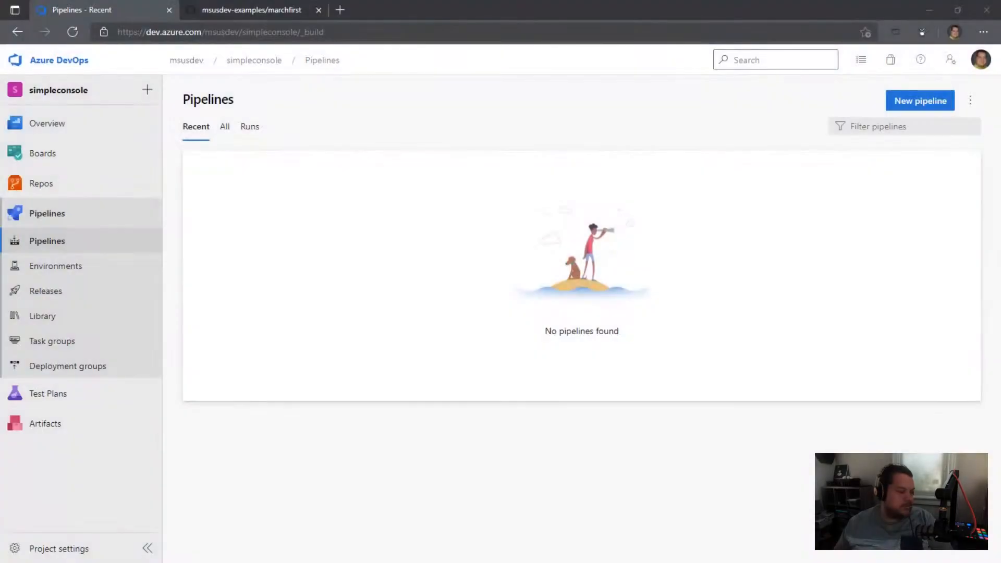
Step: Switch to the marchfirst repository on GitHub and copy its HTTPS clone URL
left_click(271, 11)
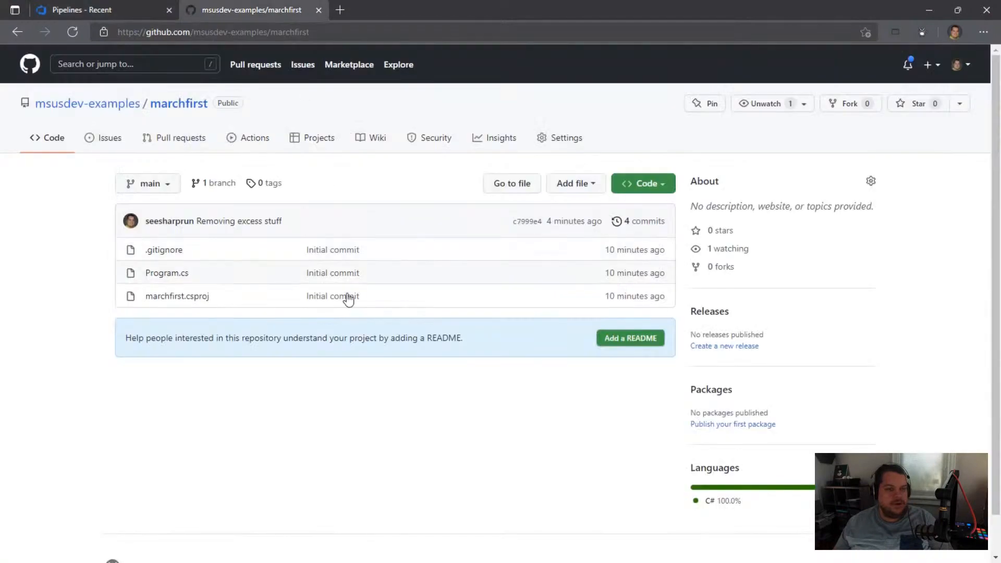
left_click(664, 189)
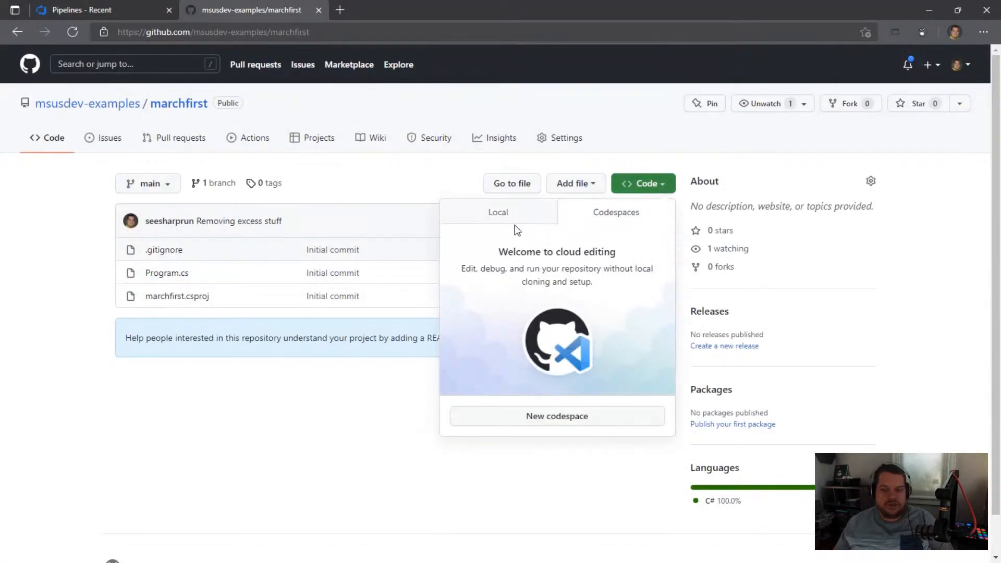
left_click(515, 219)
left_click(649, 280)
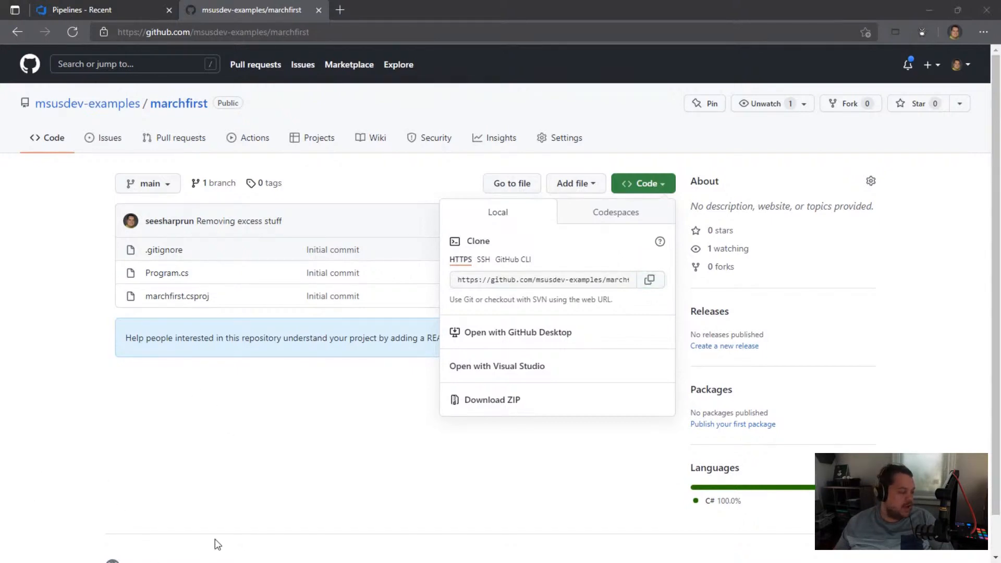
key("alt+Tab")
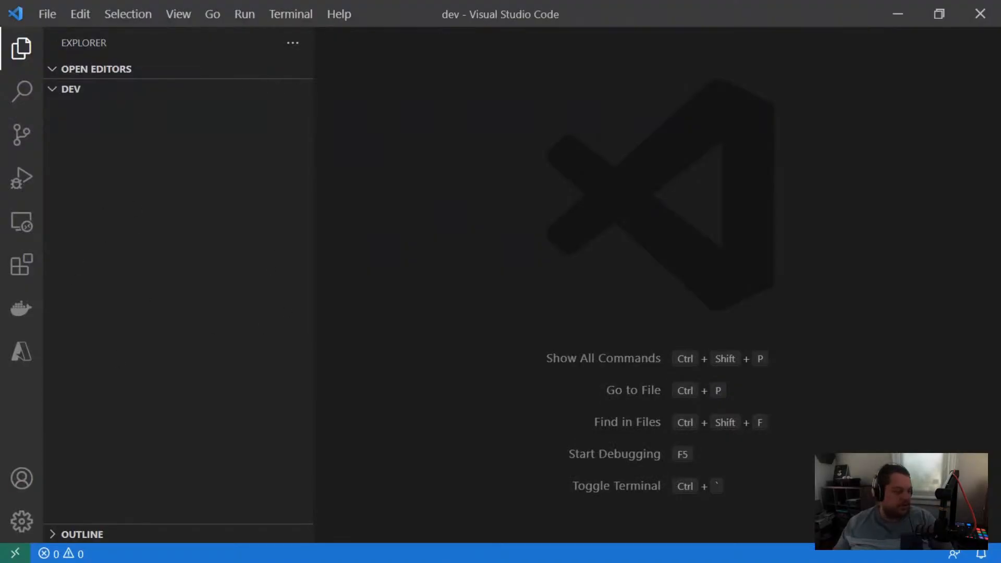
key("alt+Tab")
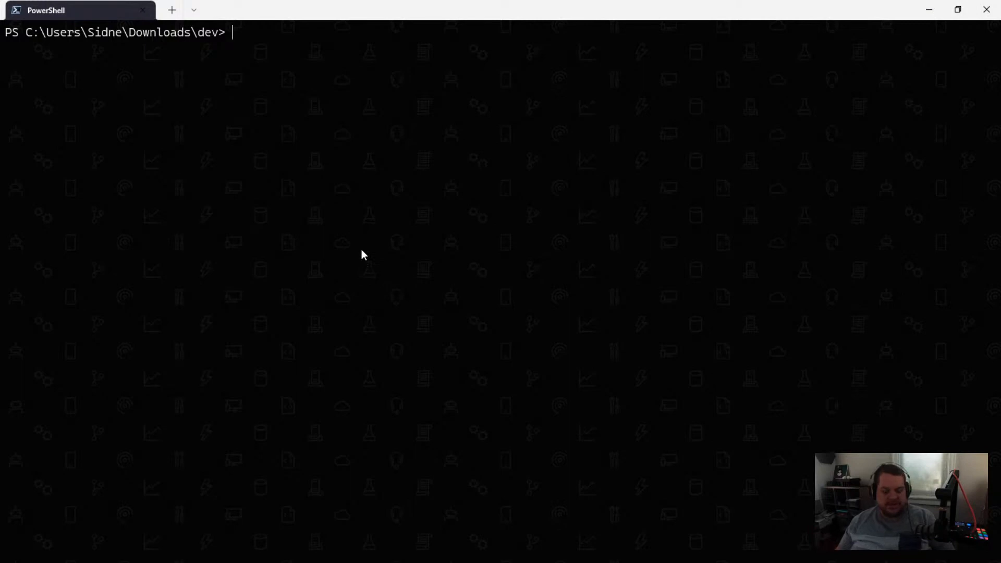
type("git clone")
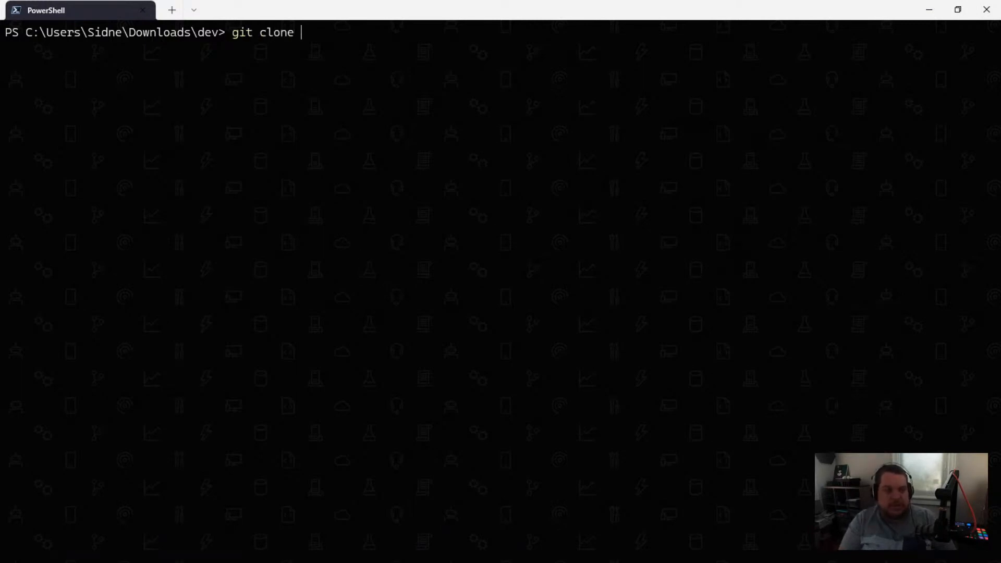
key("ctrl+v")
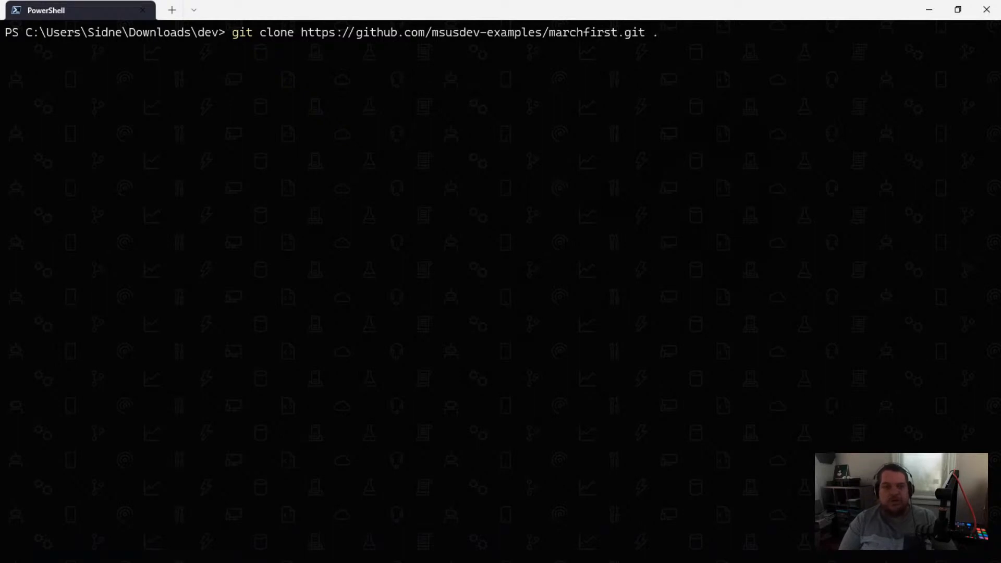
type(".")
key("Return")
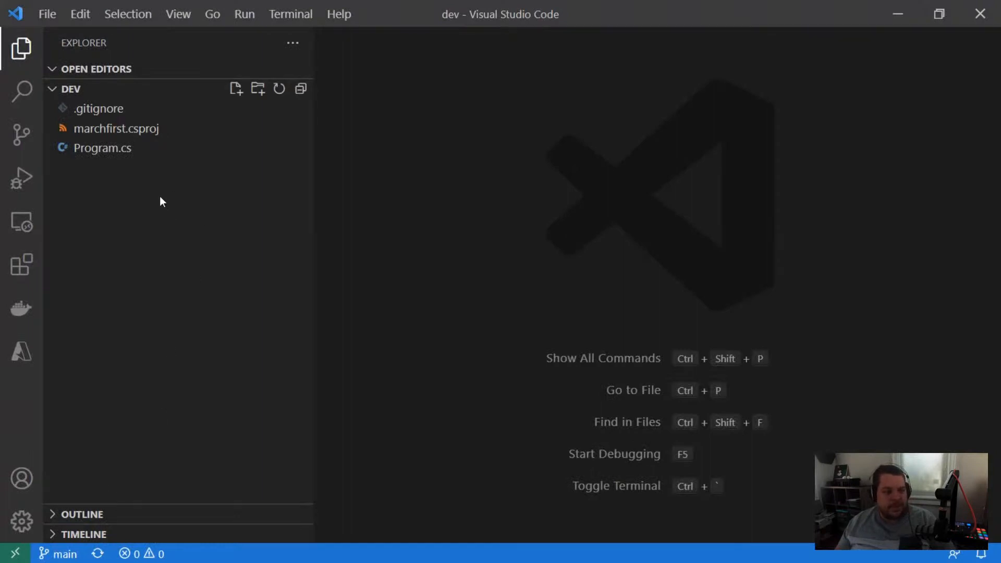
Step: Switch to Visual Studio Code and create a file named pipeline.yml in the root of the dev folder
right_click(116, 197)
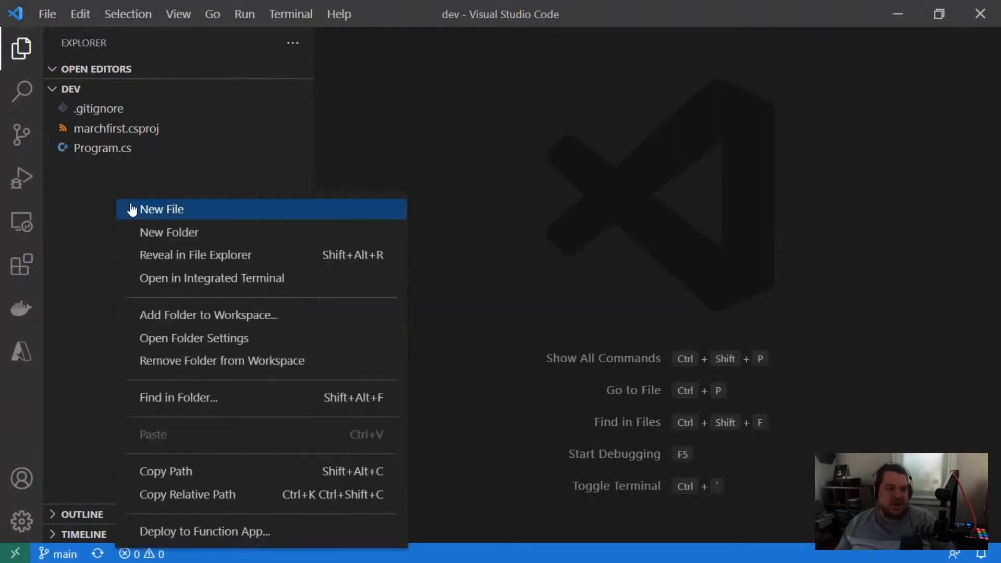
left_click(133, 209)
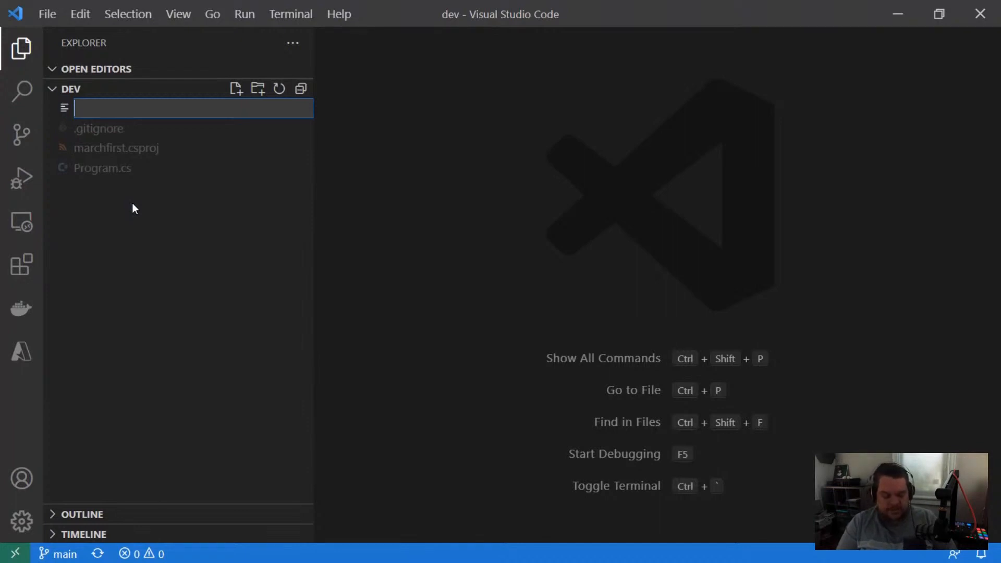
type("pipeline.yml")
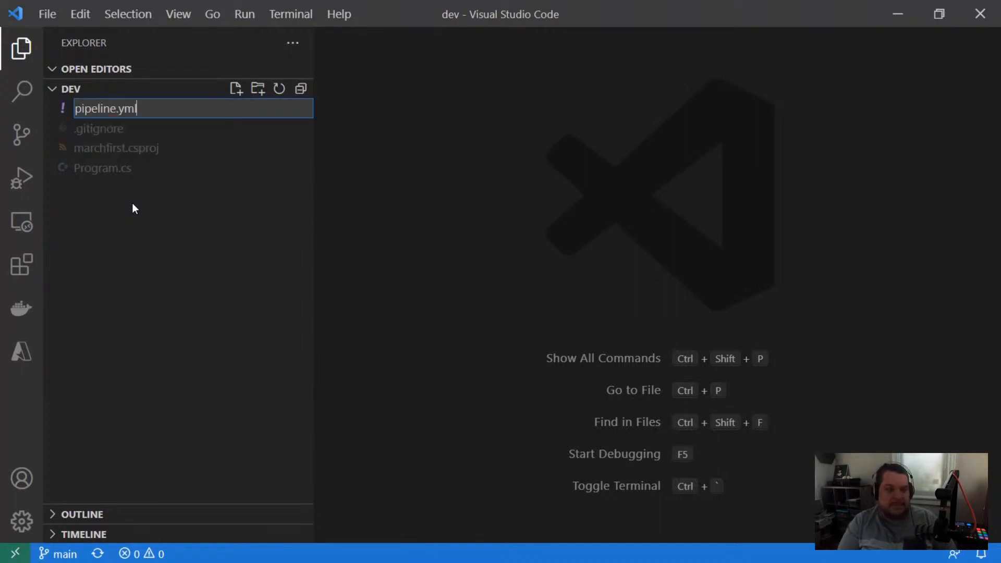
key("Return")
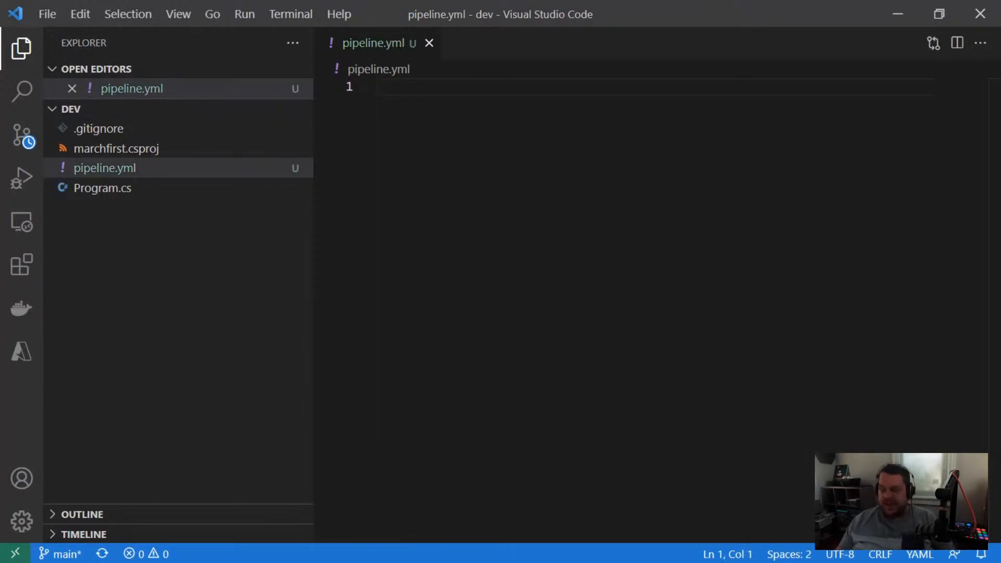
Step: Start pipeline.yml with a stages list containing a stage named continuous_integration
type("stages:")
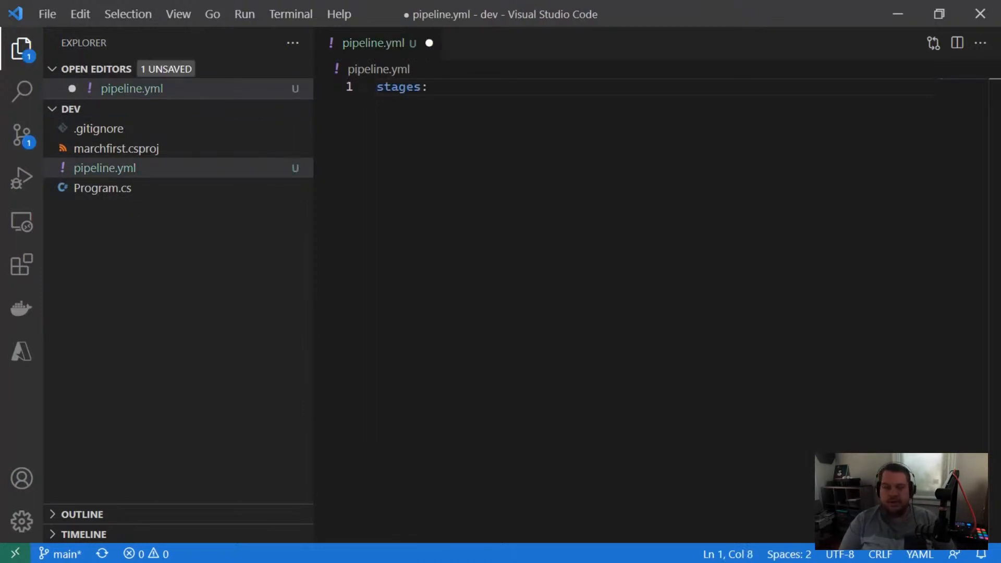
key("Return")
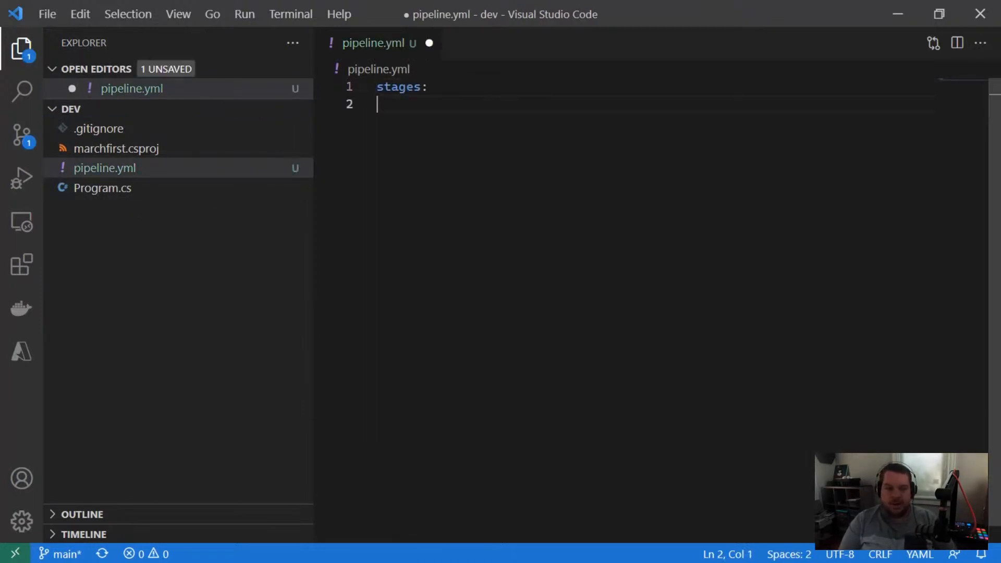
type("- stage: con")
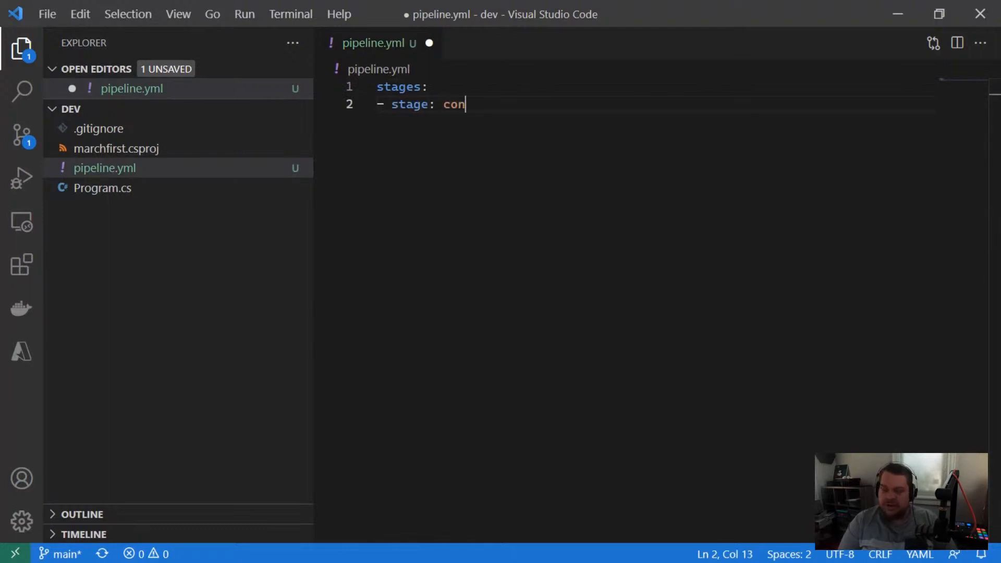
type("tinuous")
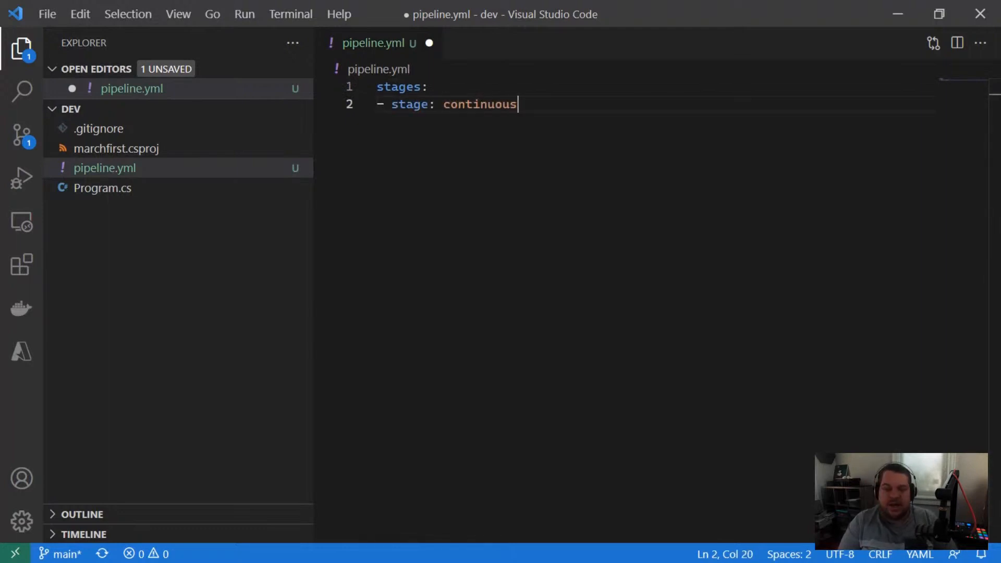
type("_integration")
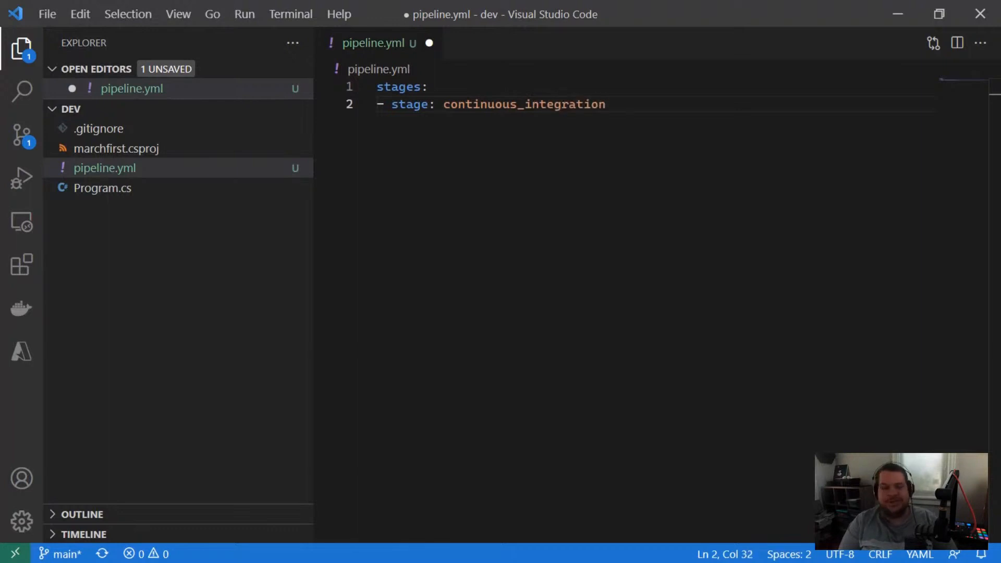
Step: Add a jobs list under the continuous_integration stage with a job named build
key("Return")
type("jobs")
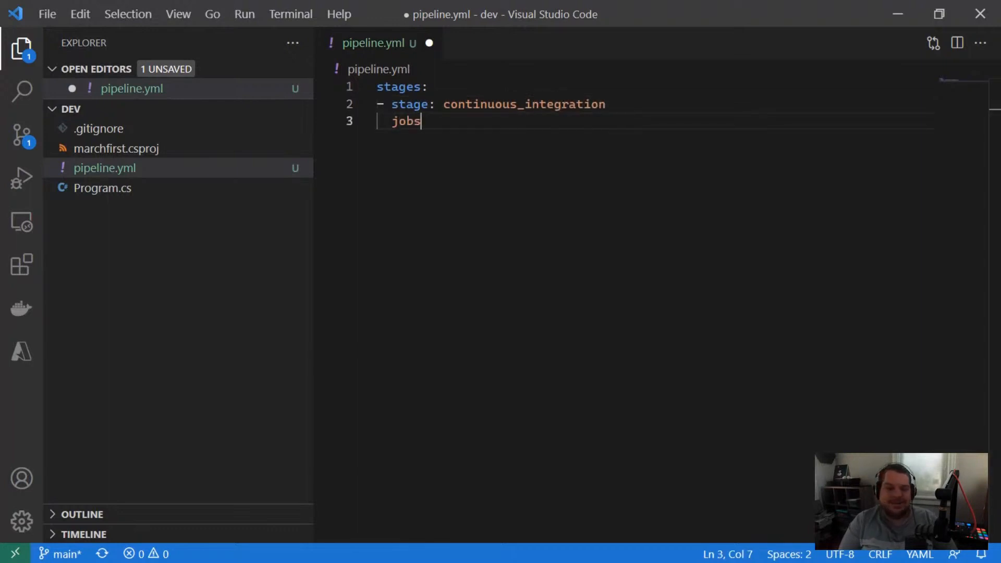
type(":")
key("Return")
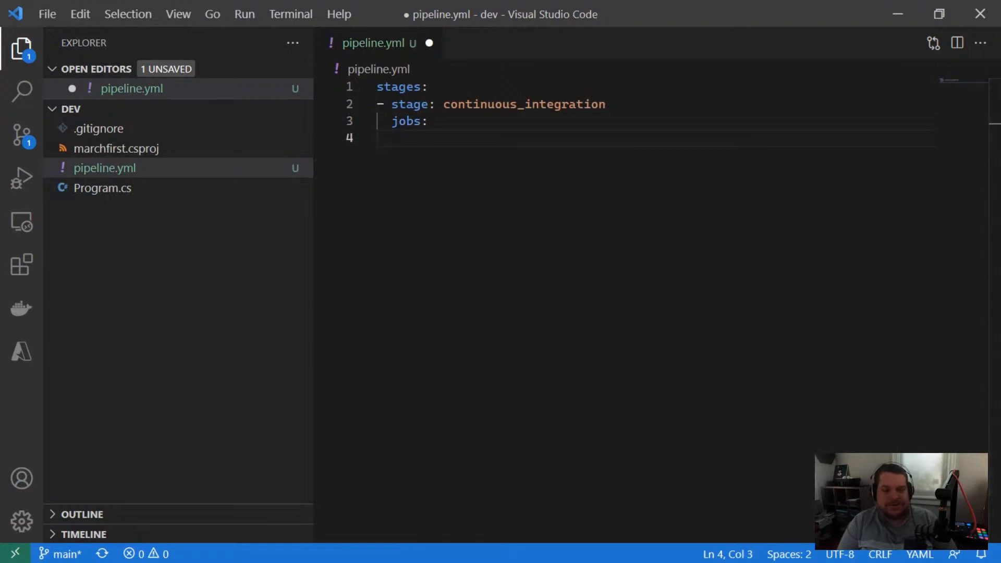
type("-j")
type("job")
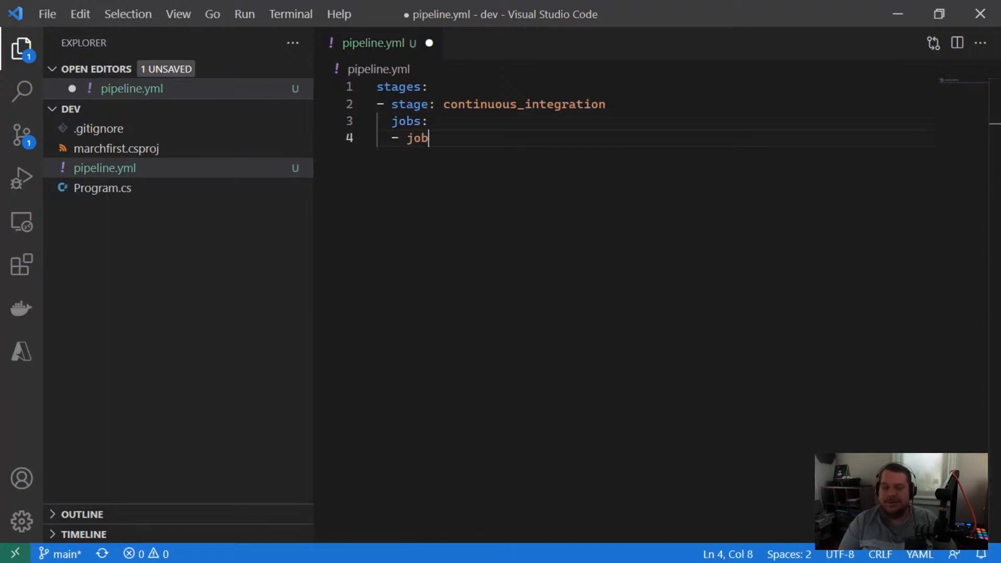
type(" :")
key("BackSpace")
key("BackSpace")
key("BackSpace")
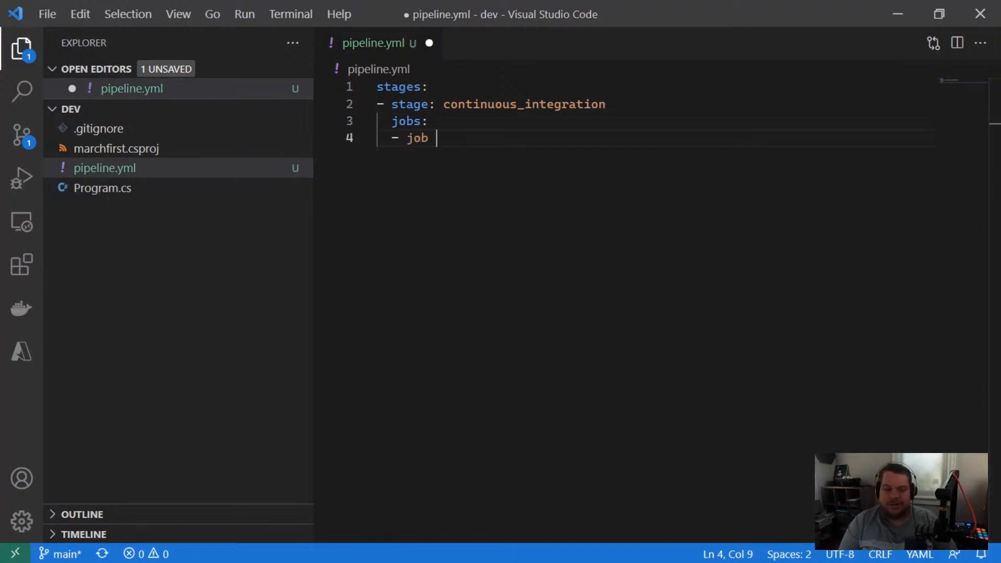
type(": build")
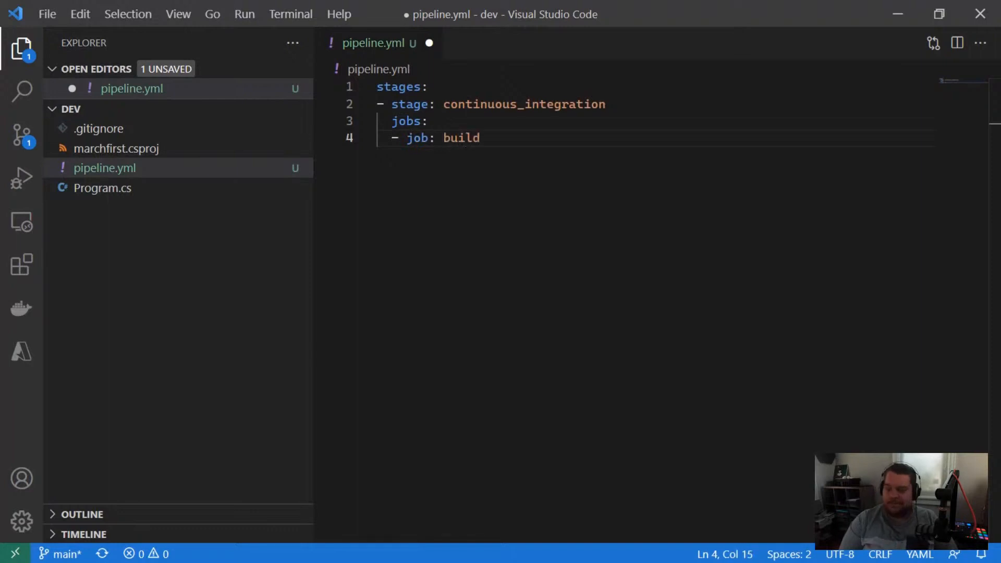
Step: Add a steps line under the build job with script entries for dotnet restore and dotnet build, and save the file
key("Return")
type("steps")
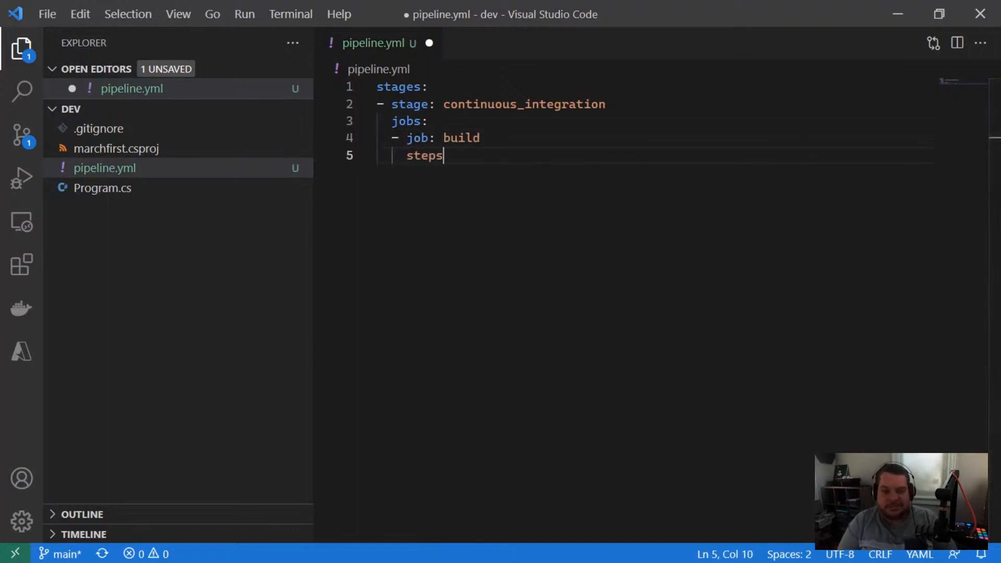
key("Return")
type("- ")
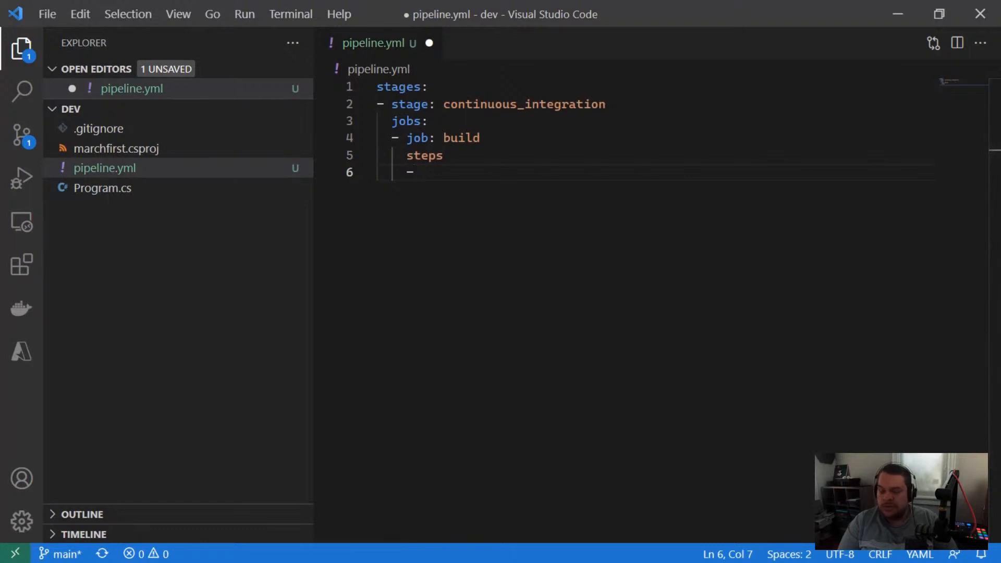
type("script: ")
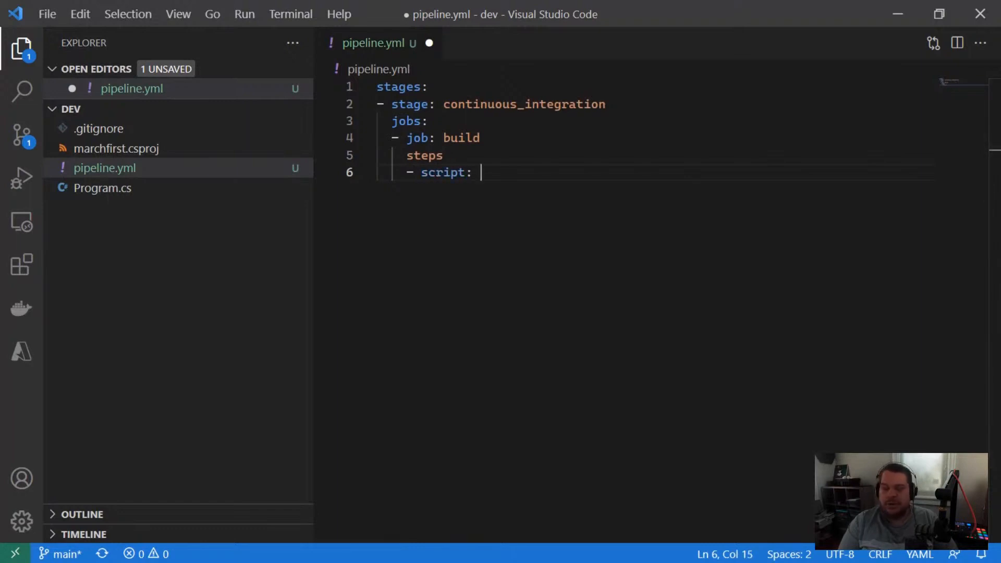
type("dotnet restore")
key("Return")
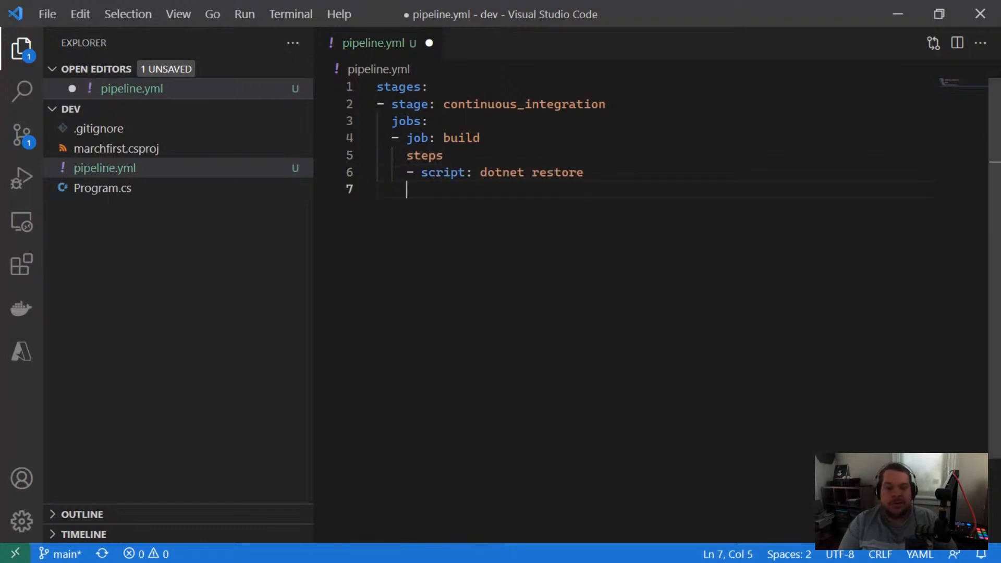
type("- script: ")
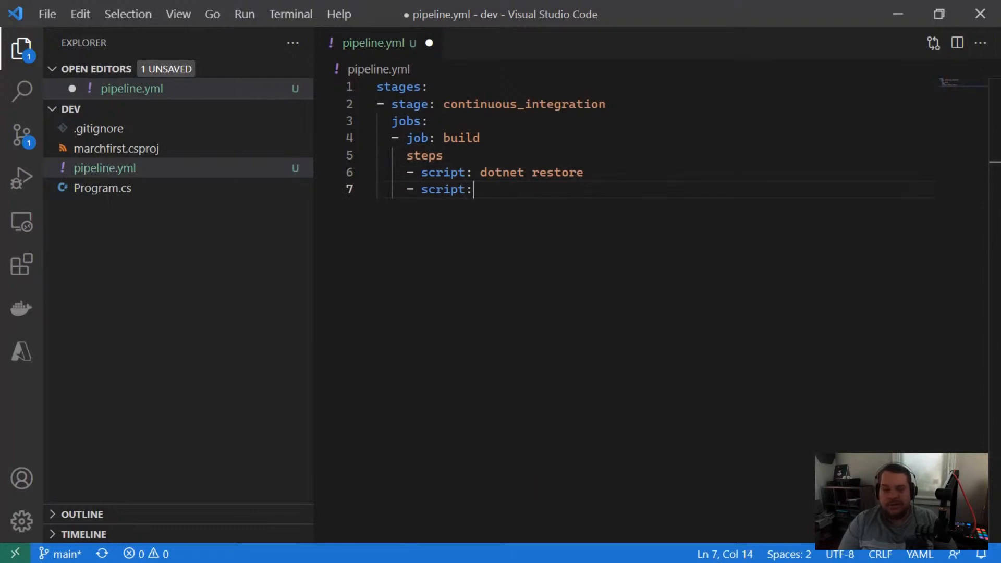
type("dotnet build")
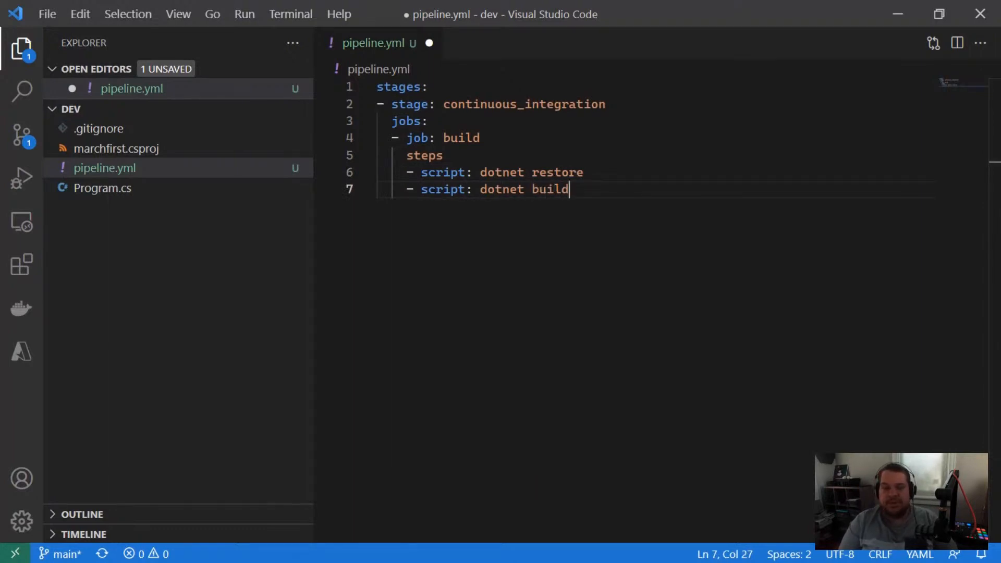
key("ctrl+s")
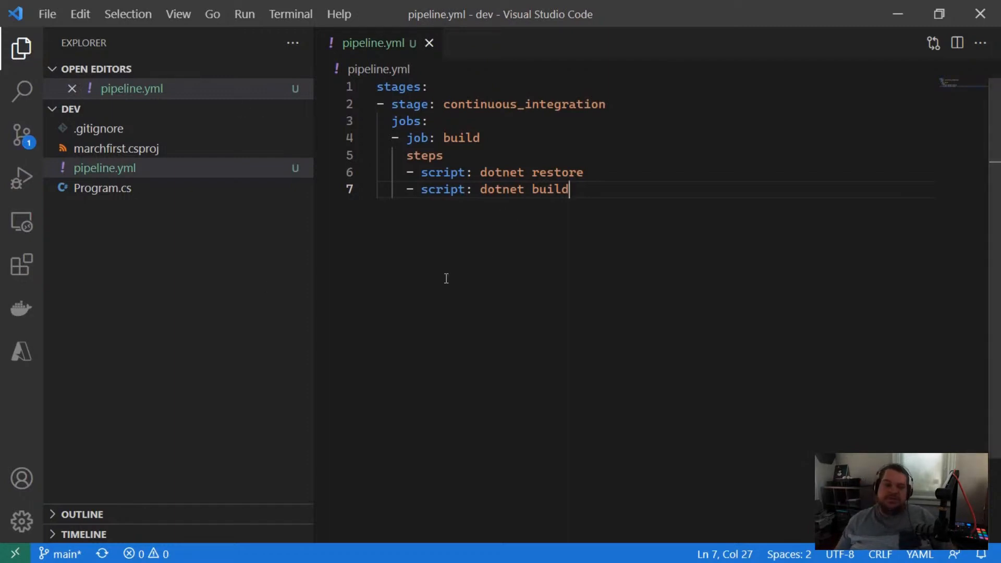
Step: Add the missing colon after steps on line 5 of pipeline.yml and save the file
left_click(450, 153)
type(":")
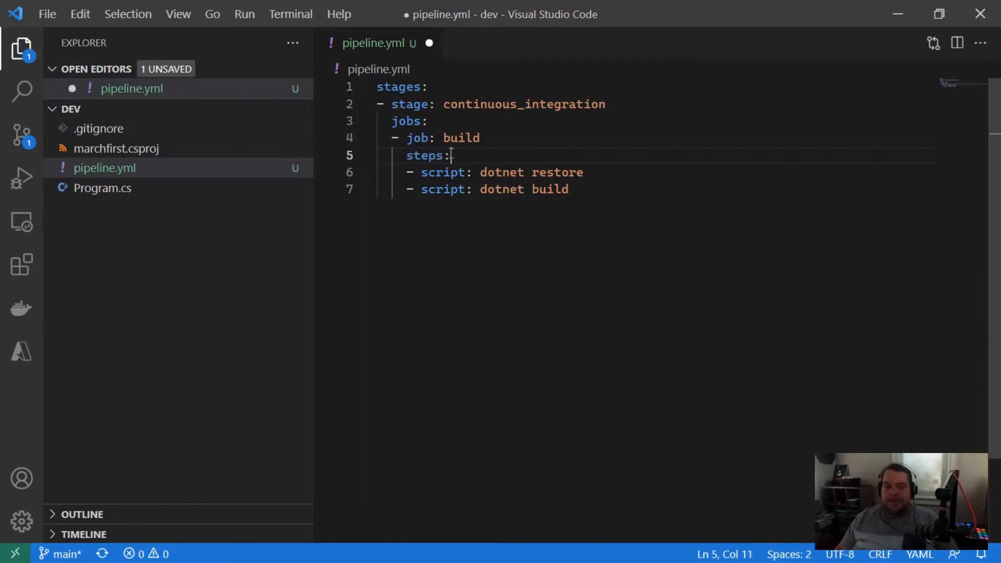
key("ctrl+s")
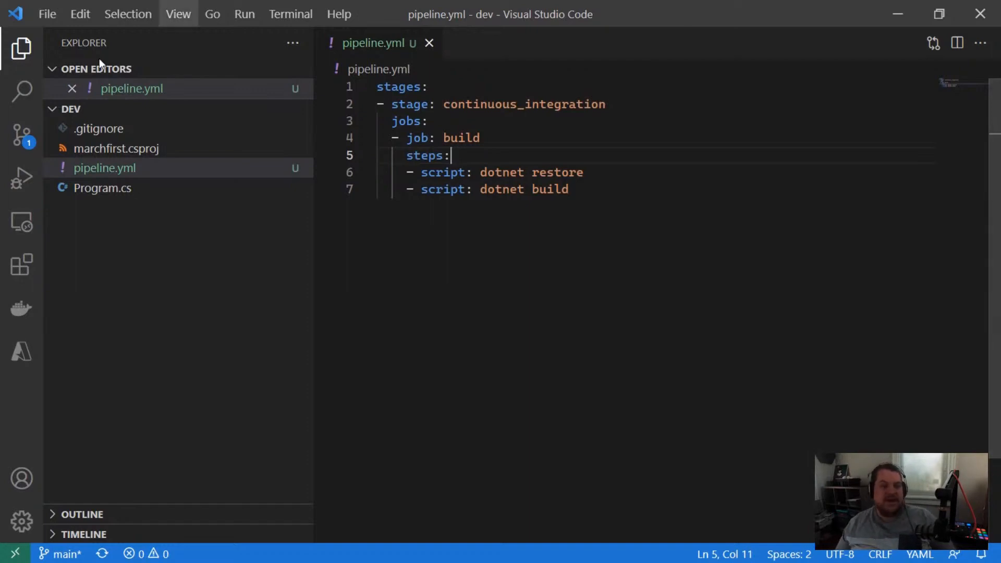
Step: Commit pipeline.yml to the main branch with the message "Commit dotnet project build"
left_click(19, 137)
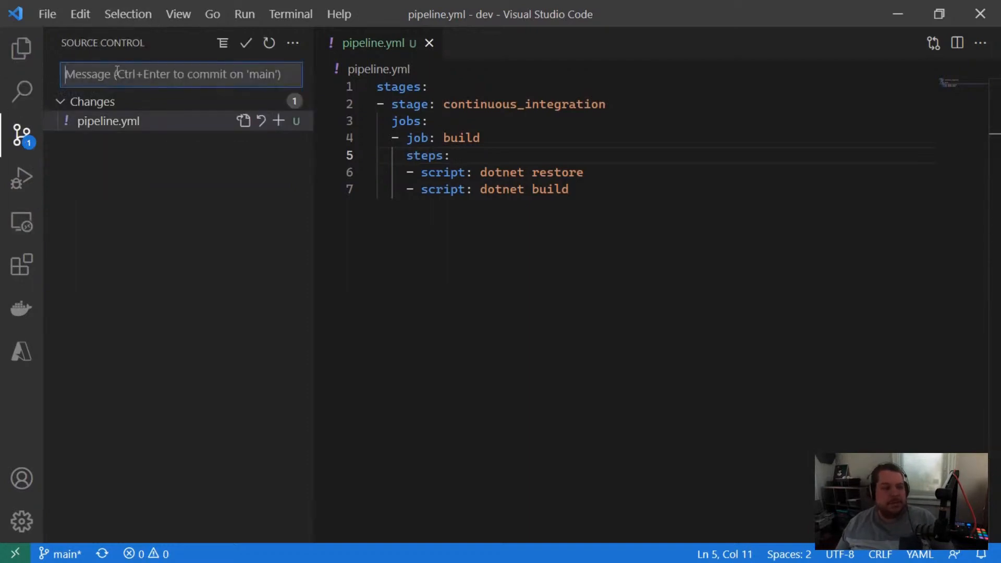
type("Commit dotnet b")
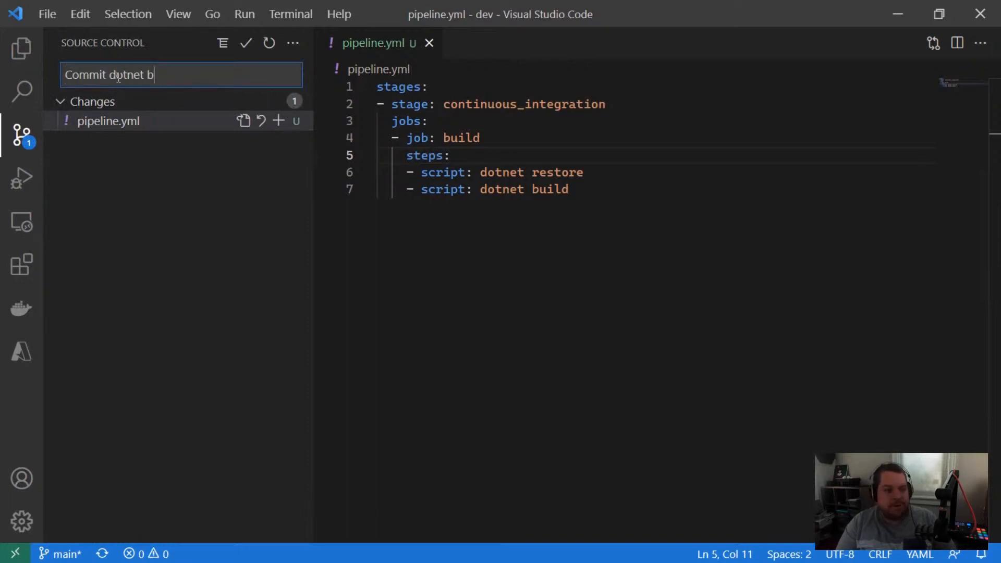
key("BackSpace")
type("project build")
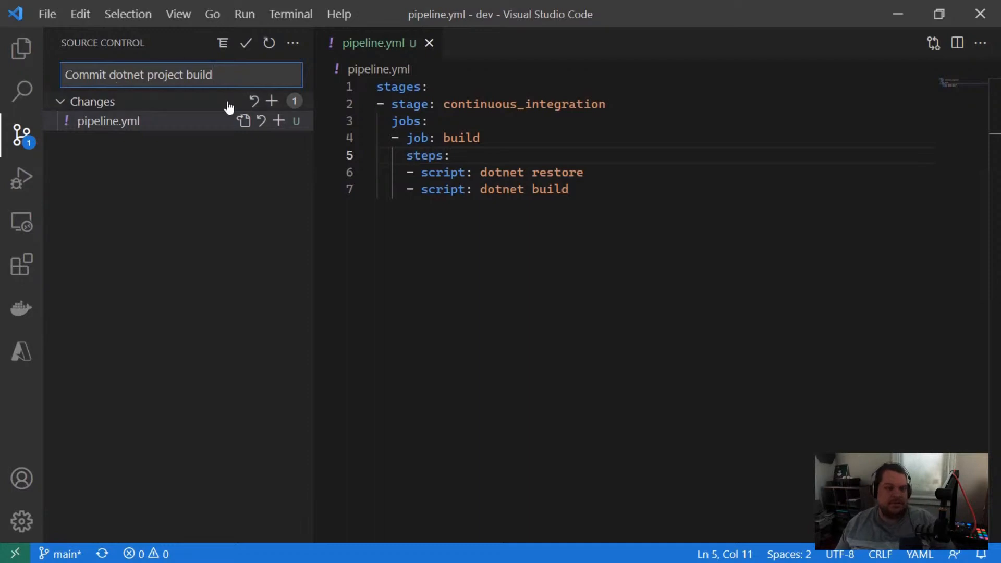
left_click(246, 43)
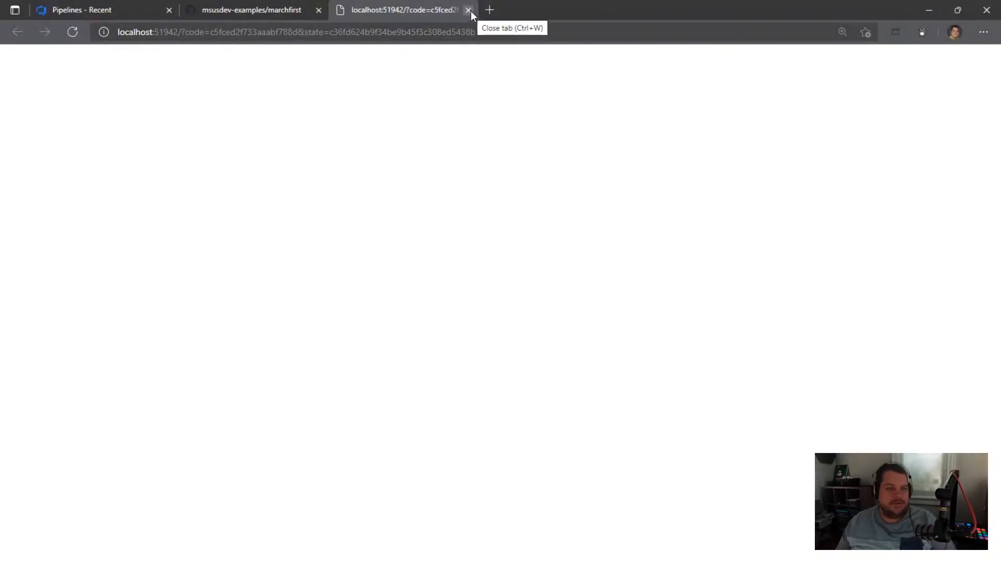
Step: Close the leftover localhost sign-in page in the browser and reload the marchfirst repository page on GitHub
left_click(471, 10)
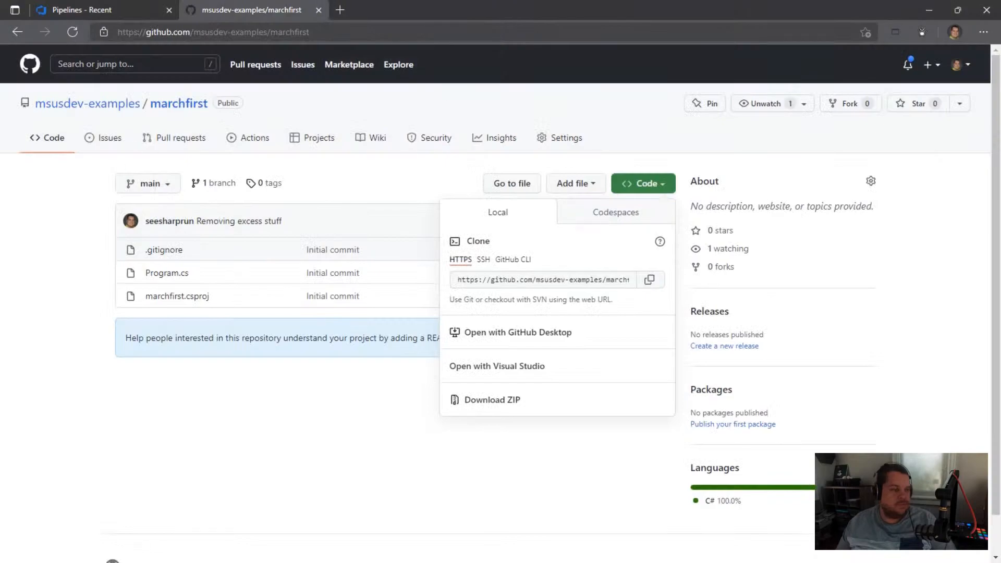
key("alt+Tab")
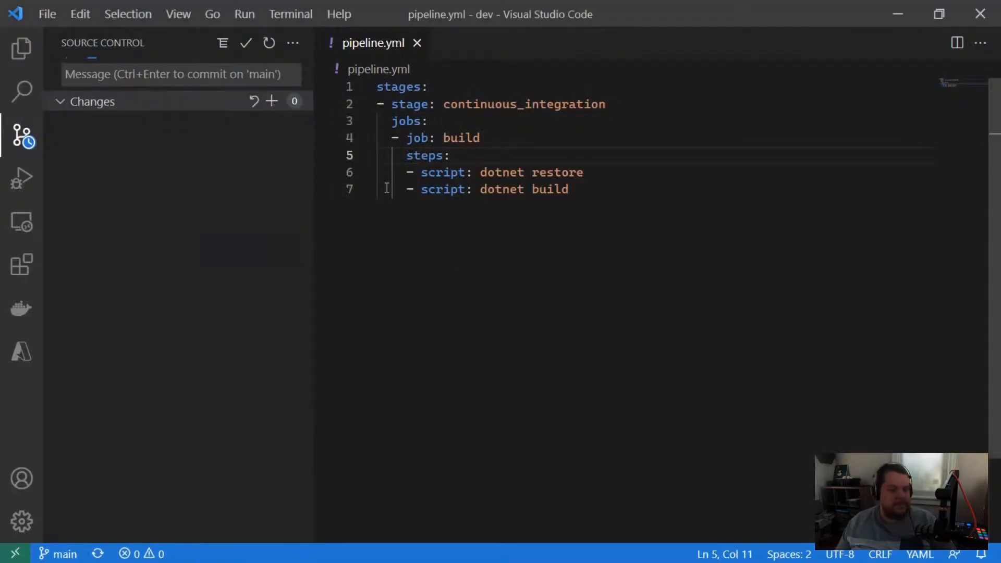
key("alt+Tab")
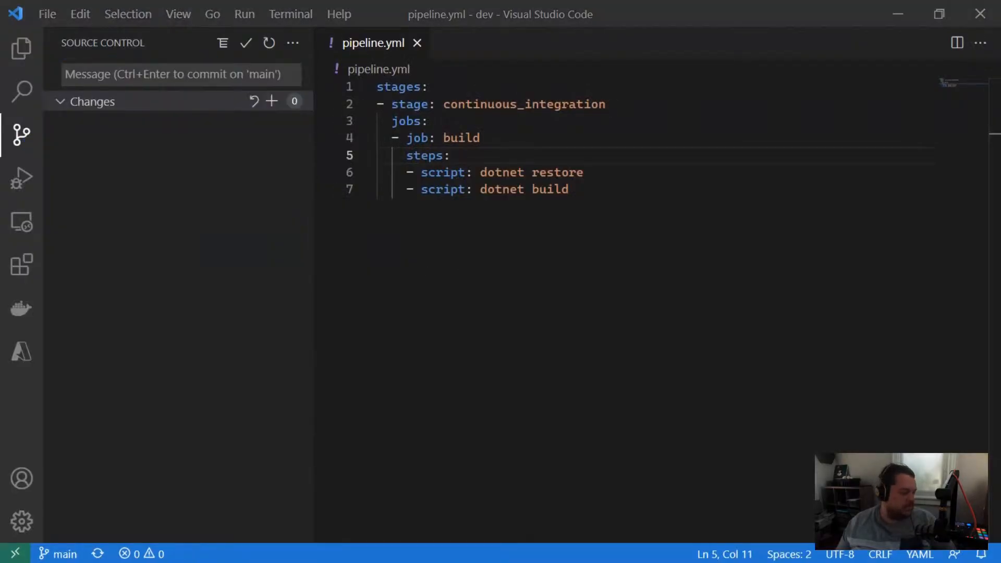
left_click(73, 31)
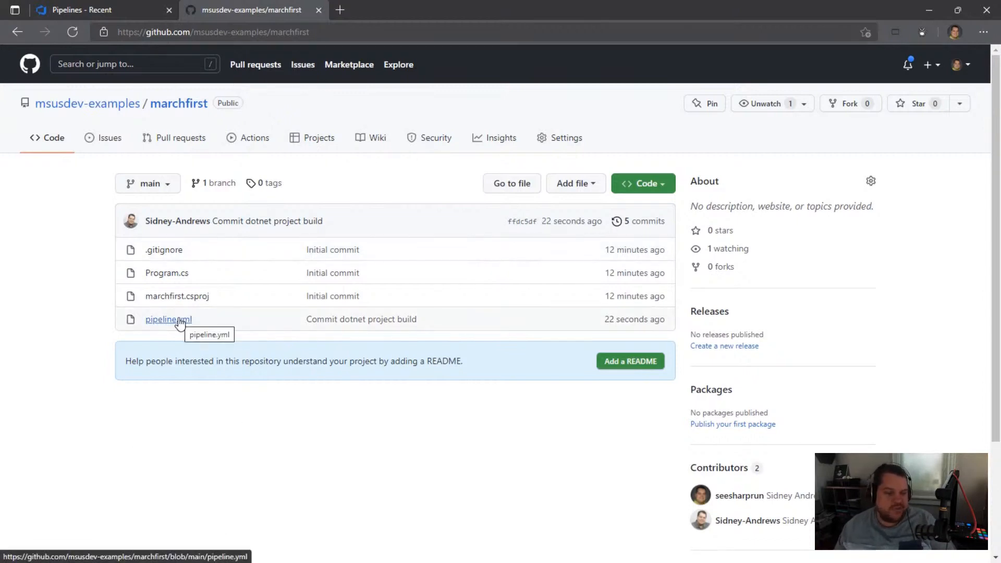
Step: Start a new pipeline in the Azure DevOps simpleconsole project, using GitHub as source and msusdev-examples/marchfirst from all repositories
left_click(129, 12)
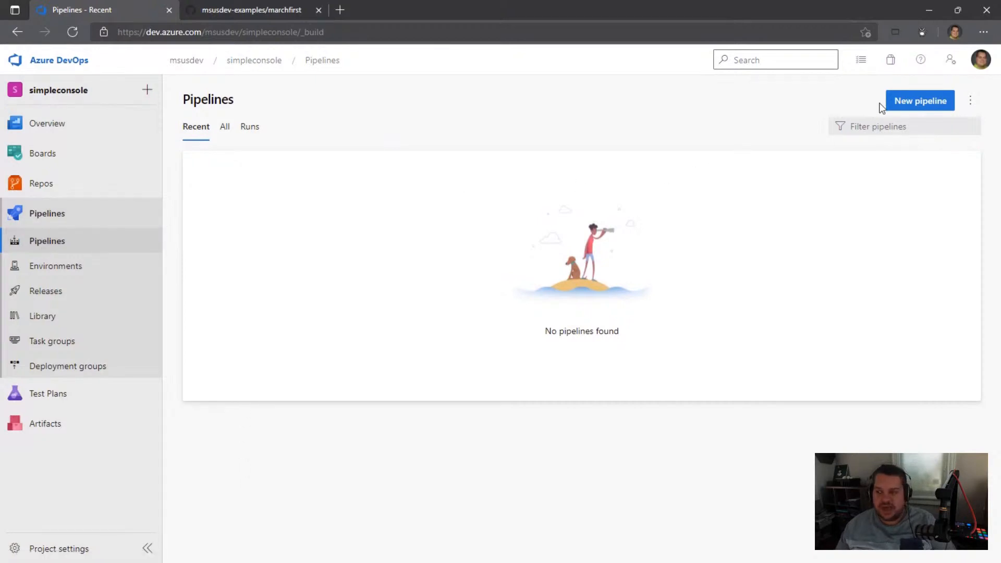
left_click(898, 102)
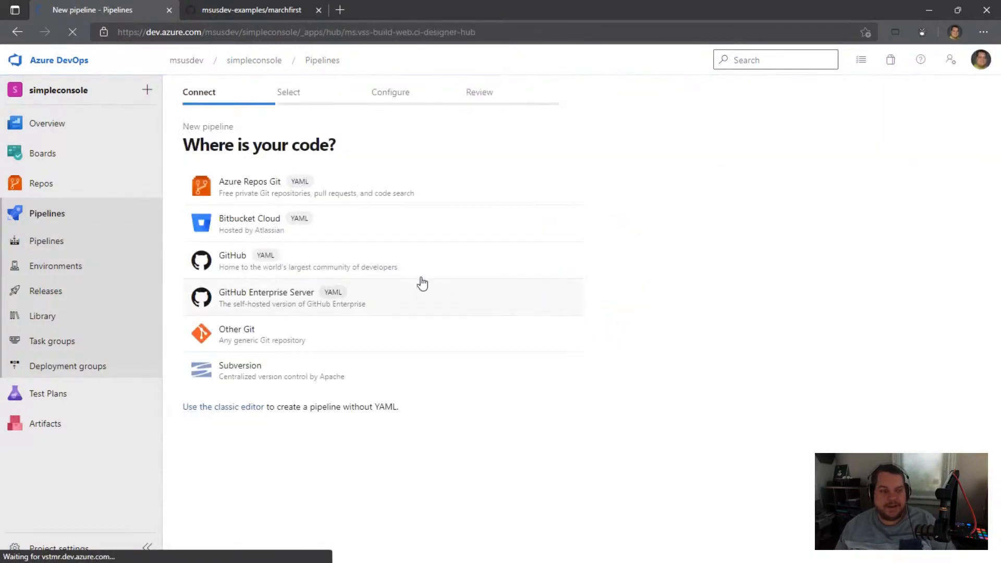
left_click(225, 259)
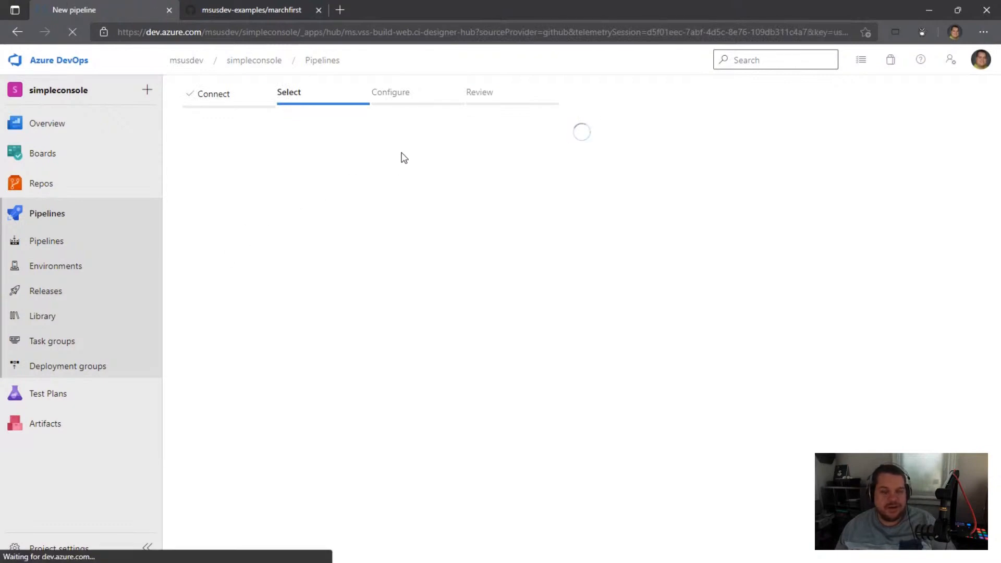
left_click(482, 186)
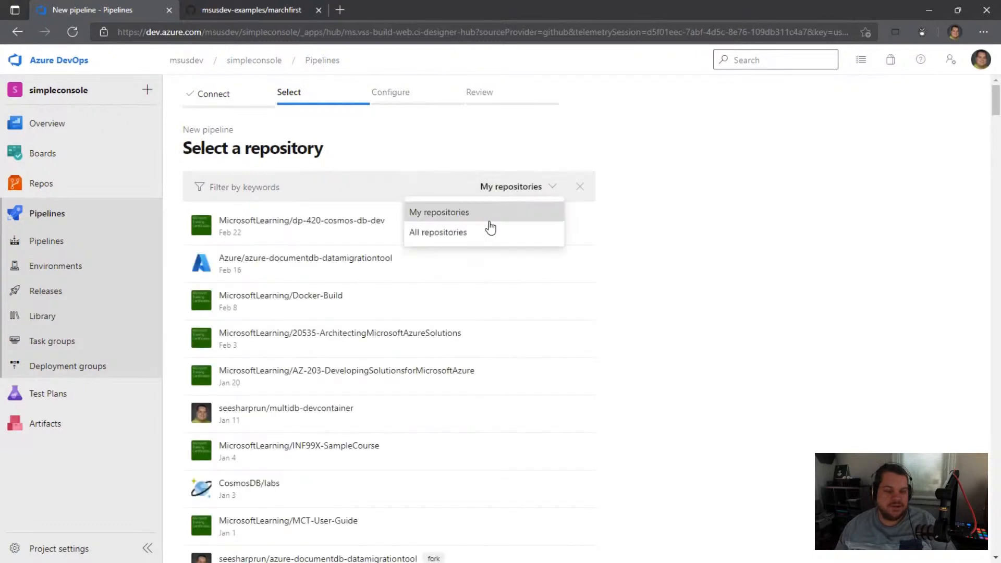
left_click(478, 231)
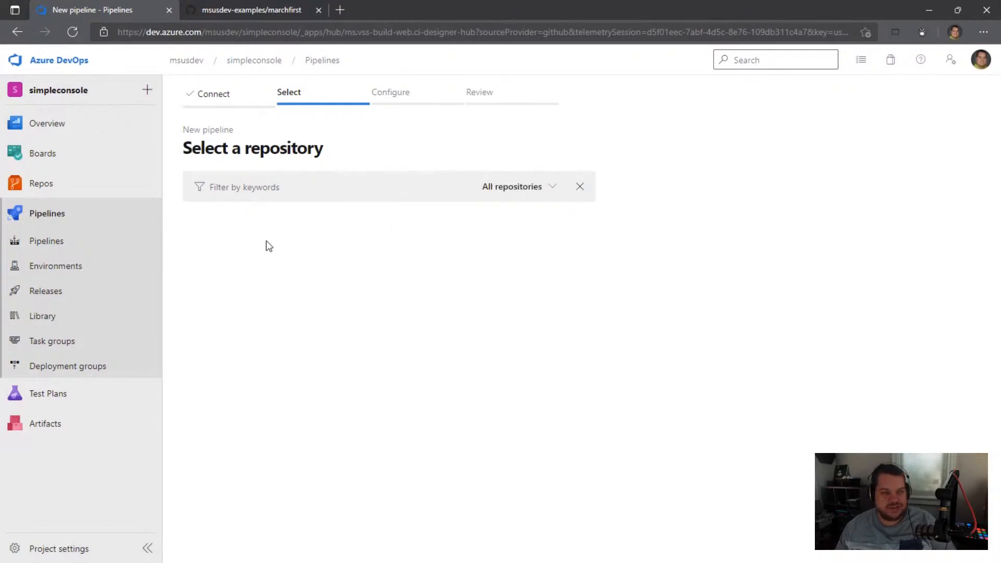
left_click(254, 225)
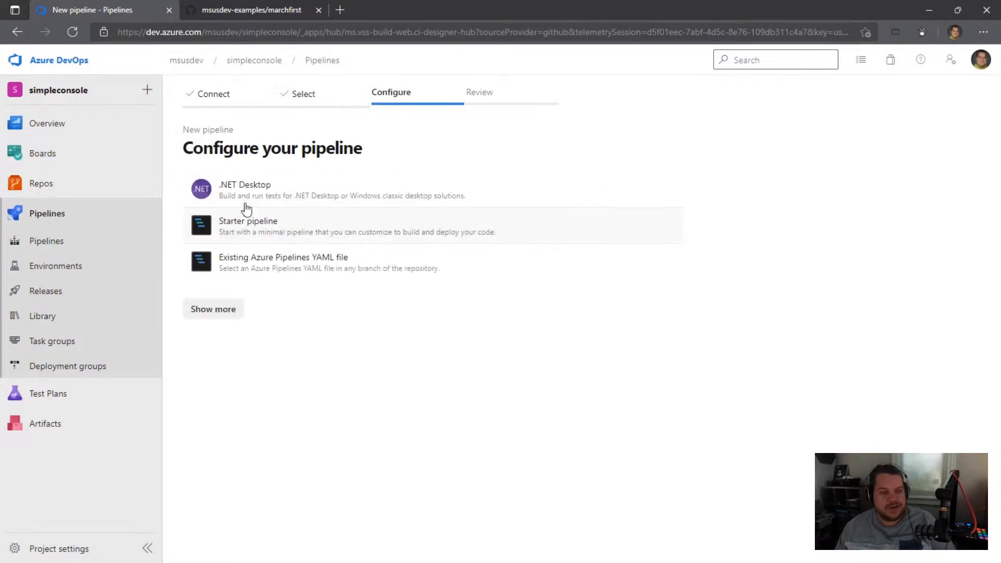
Step: Configure the pipeline from the existing Azure Pipelines YAML file /pipeline.yml on the main branch and continue to the review
left_click(247, 263)
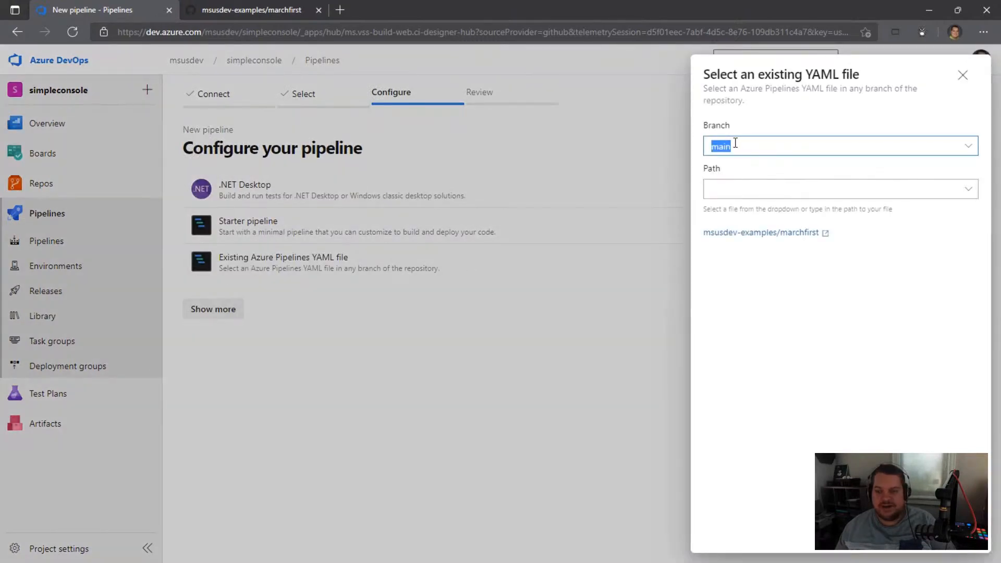
left_click(864, 188)
left_click(968, 189)
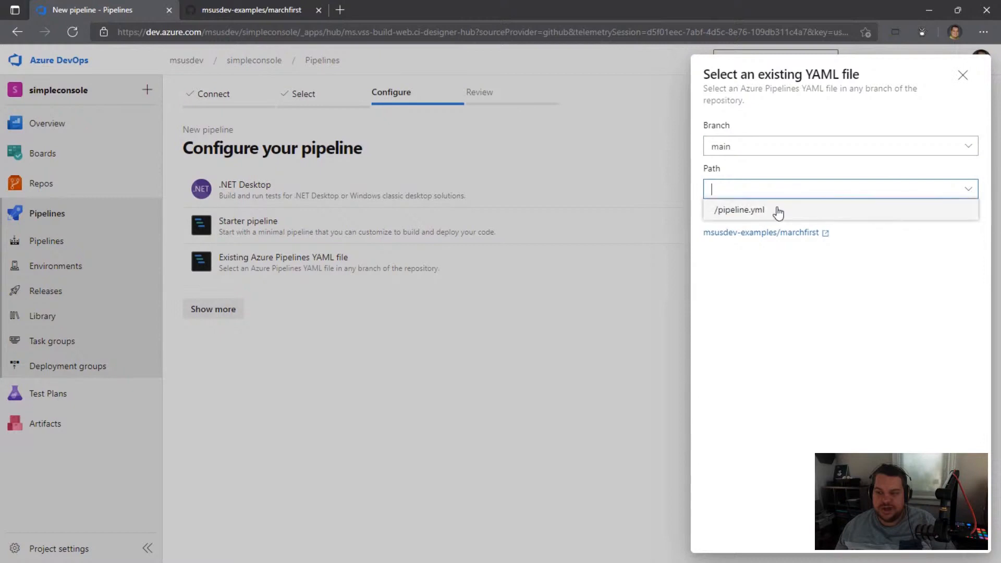
left_click(751, 214)
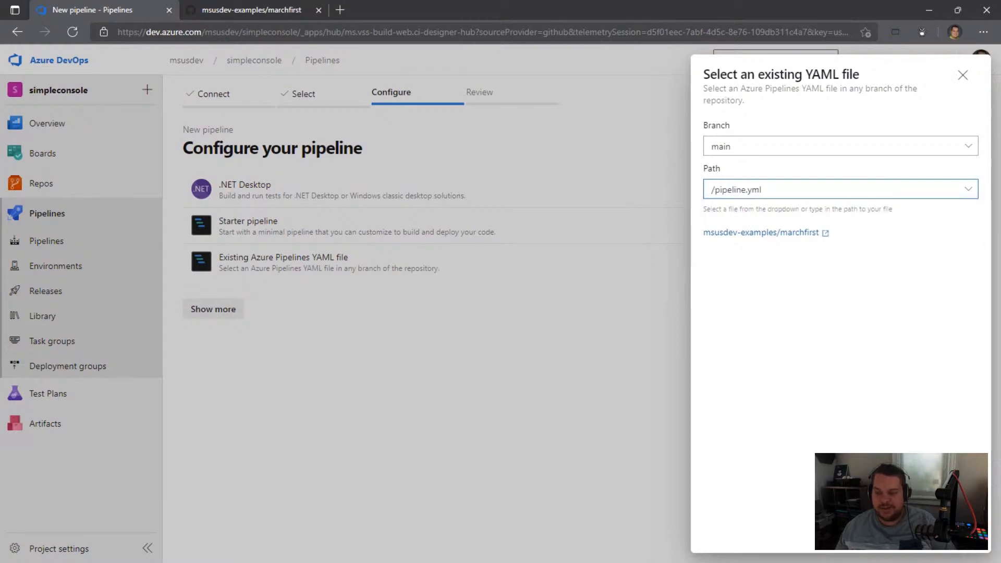
left_click(953, 535)
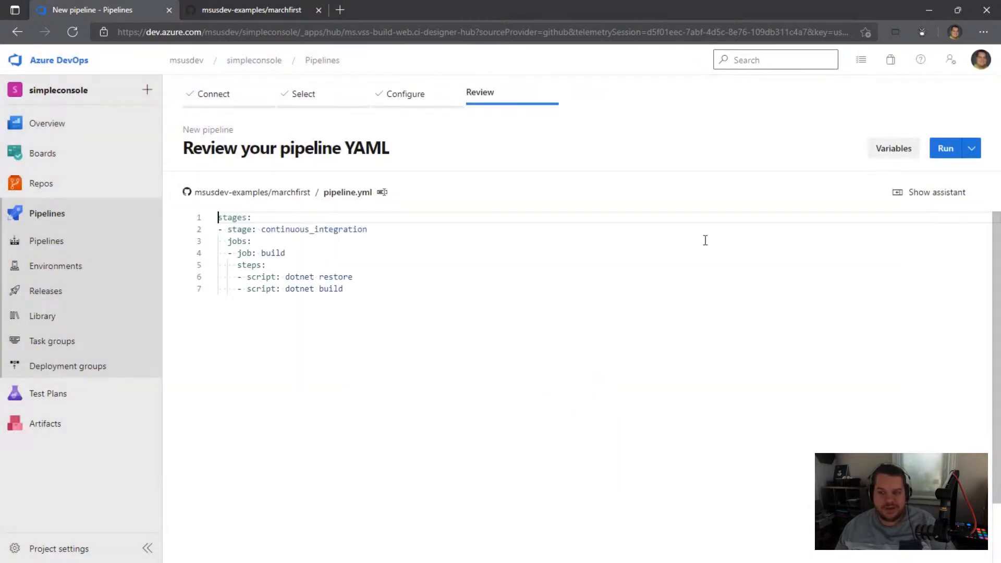
Step: Look over the task assistant and the stage and job lines of the pipeline YAML under review
left_click(914, 193)
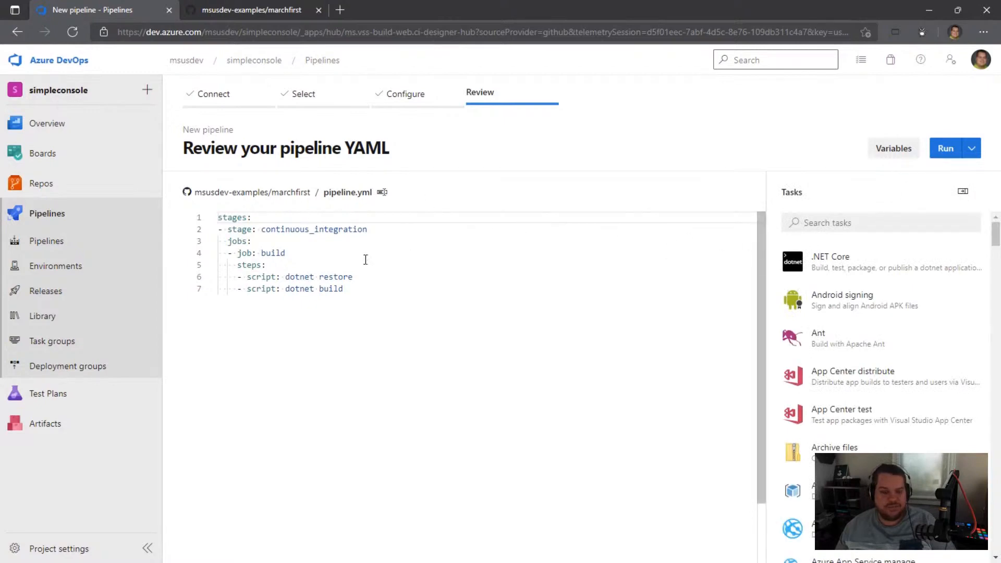
left_click(295, 234)
left_click(962, 192)
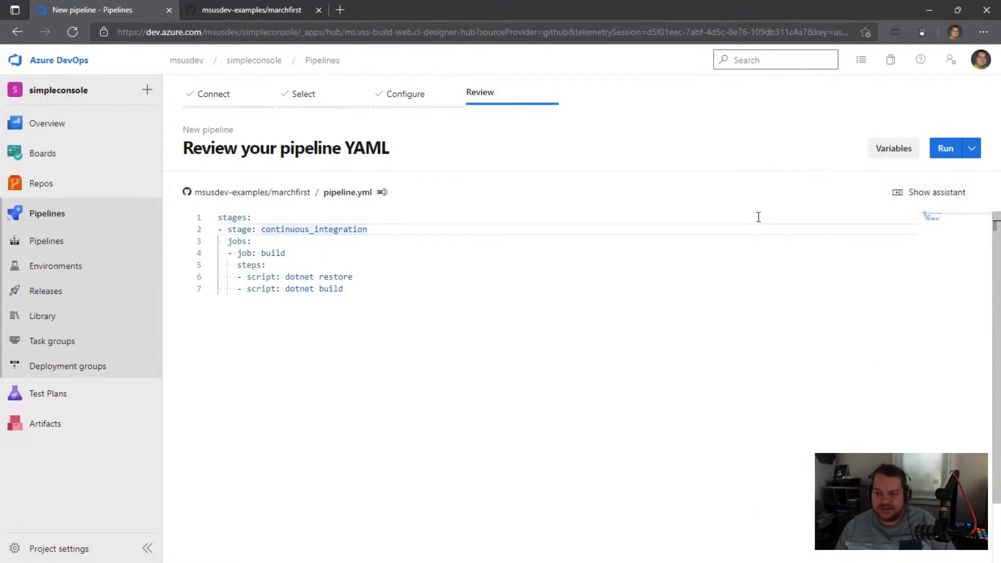
left_click(344, 257)
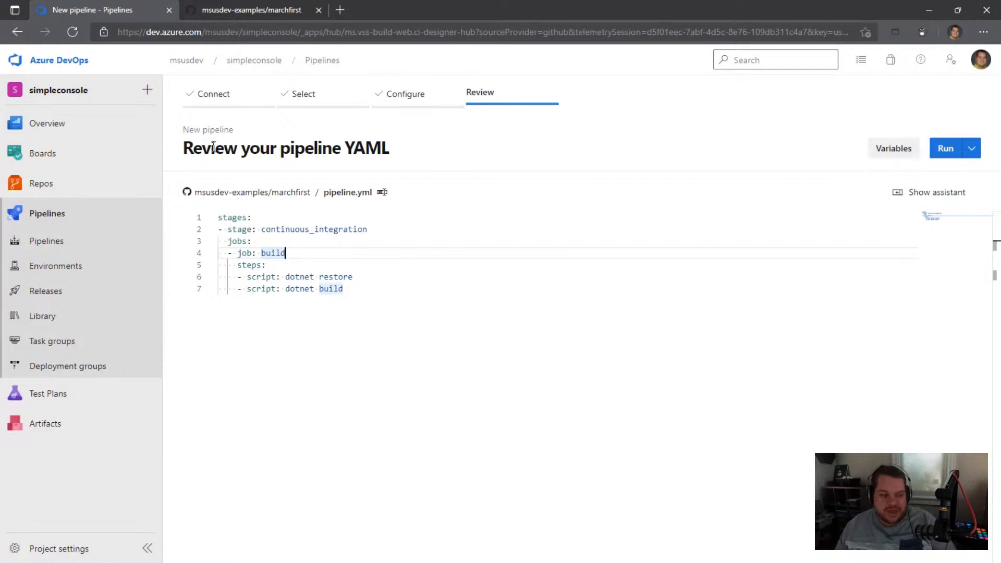
left_click(291, 241)
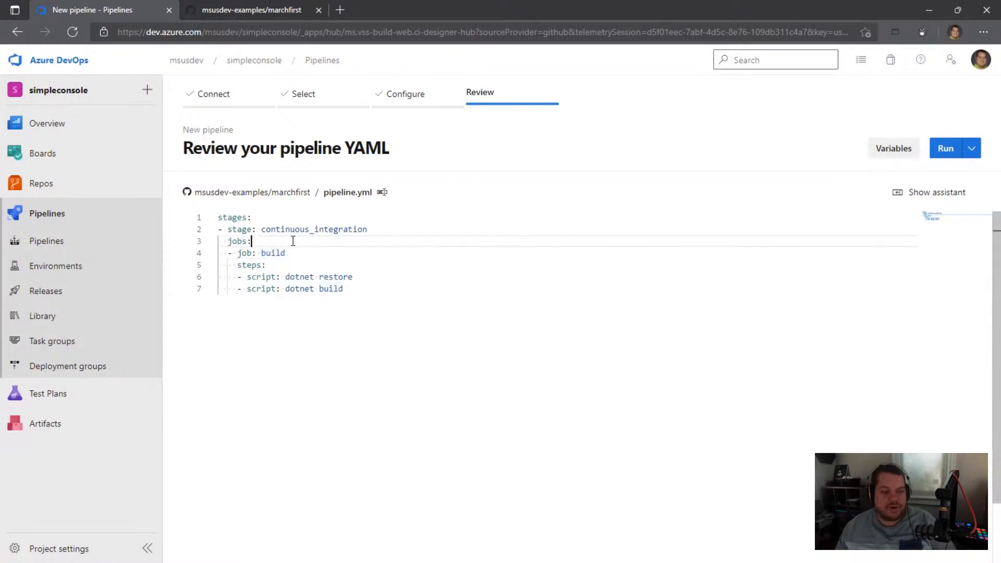
Step: Run the new pipeline and open the log of its build job
left_click(938, 148)
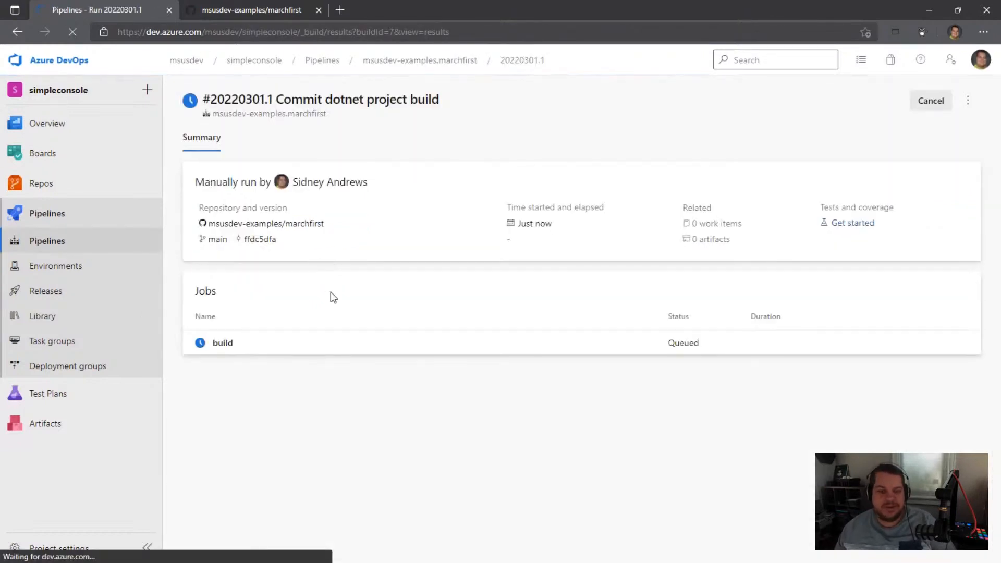
left_click(224, 344)
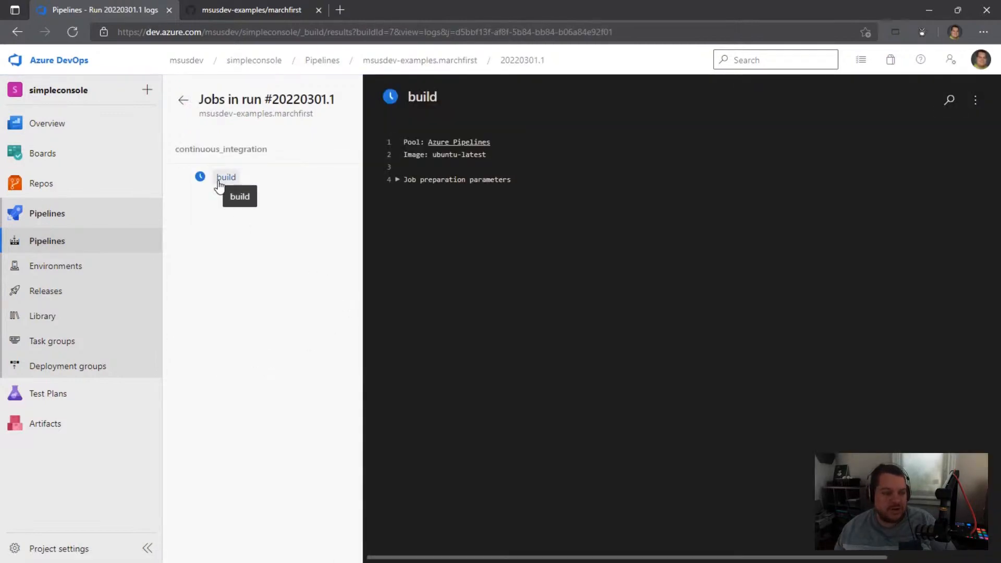
left_click(397, 179)
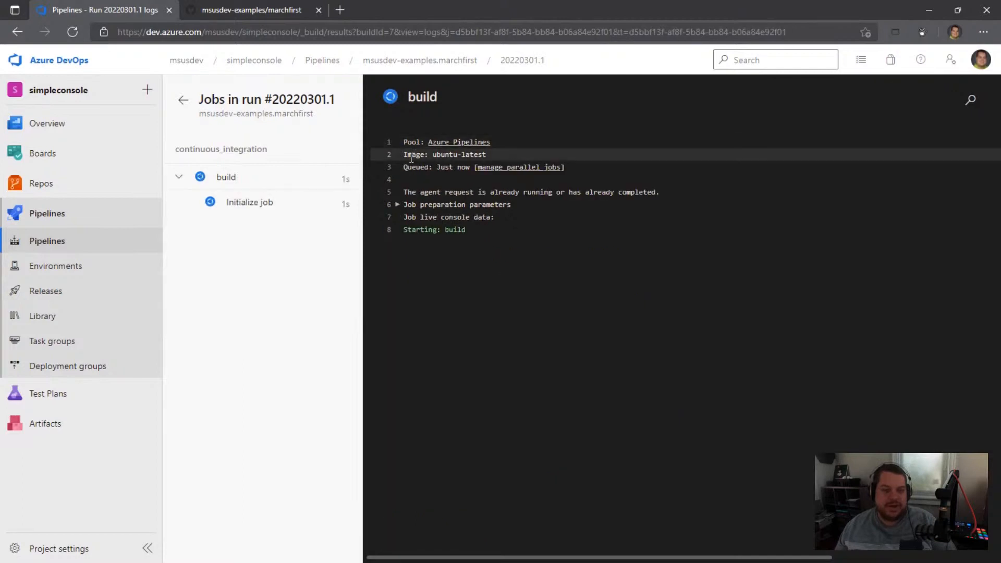
Step: Examine the build job's logs for the repository checkout and the dotnet restore and dotnet build command-line steps
left_click(235, 228)
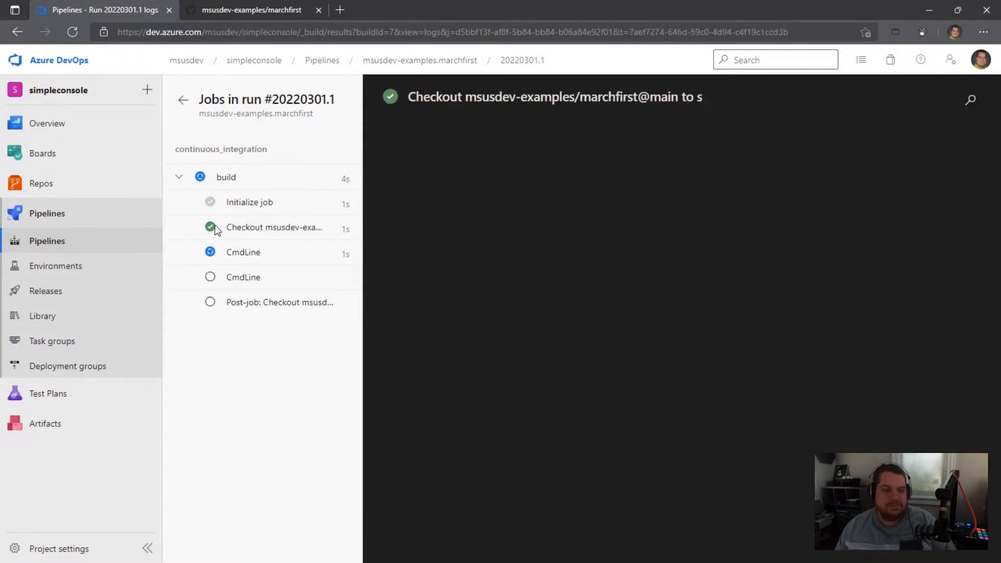
left_click(256, 253)
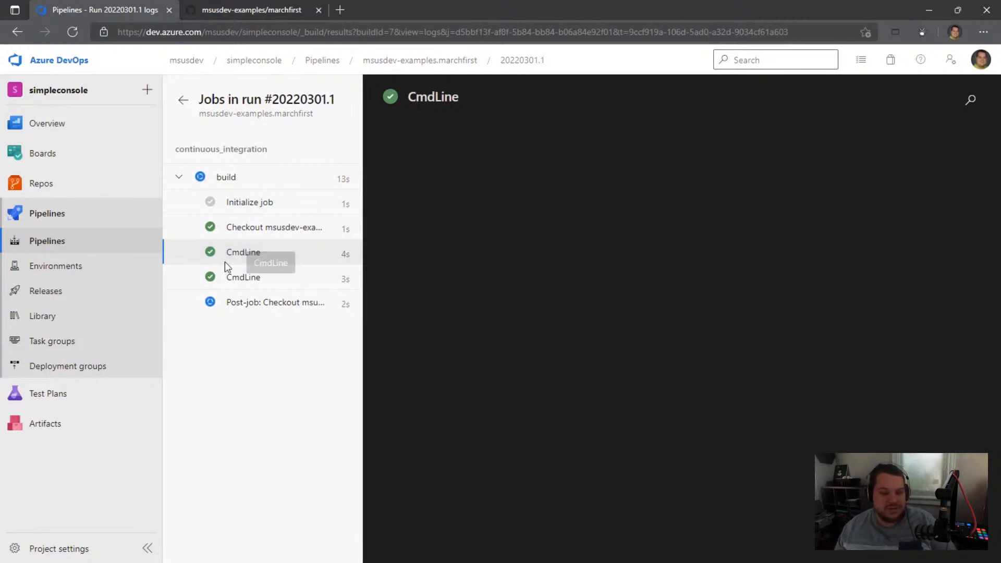
left_click(245, 231)
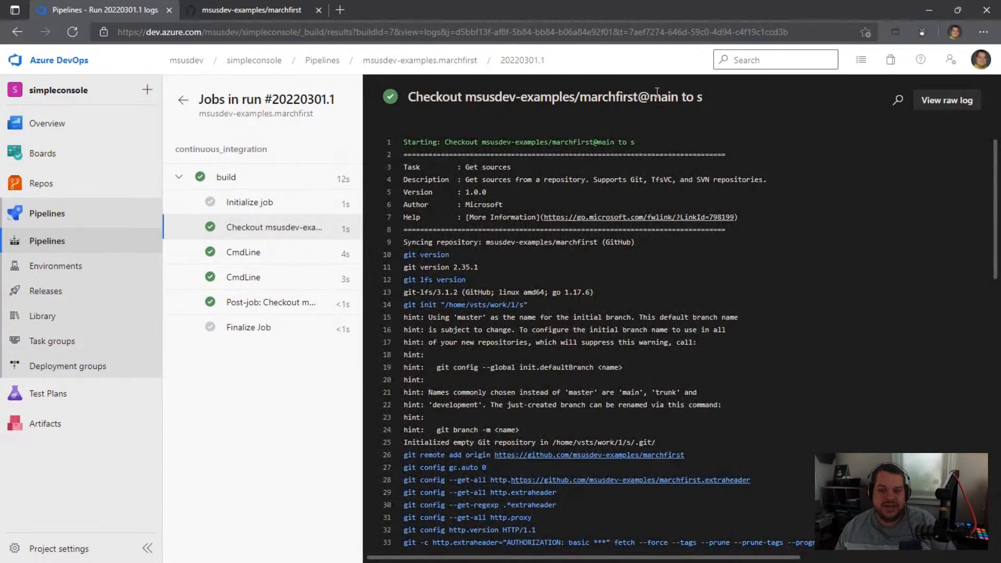
left_click(242, 253)
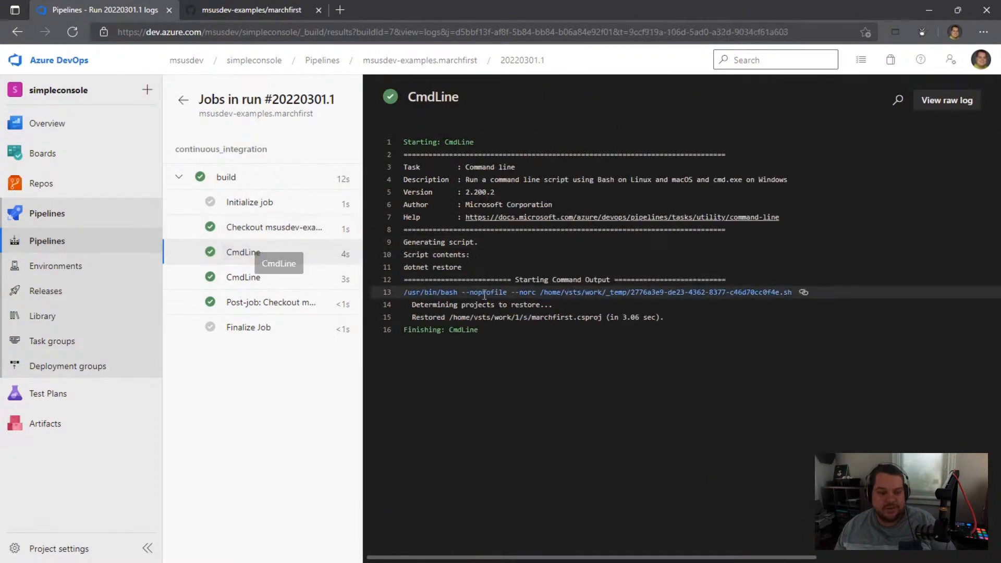
left_click_drag(403, 267, 466, 267)
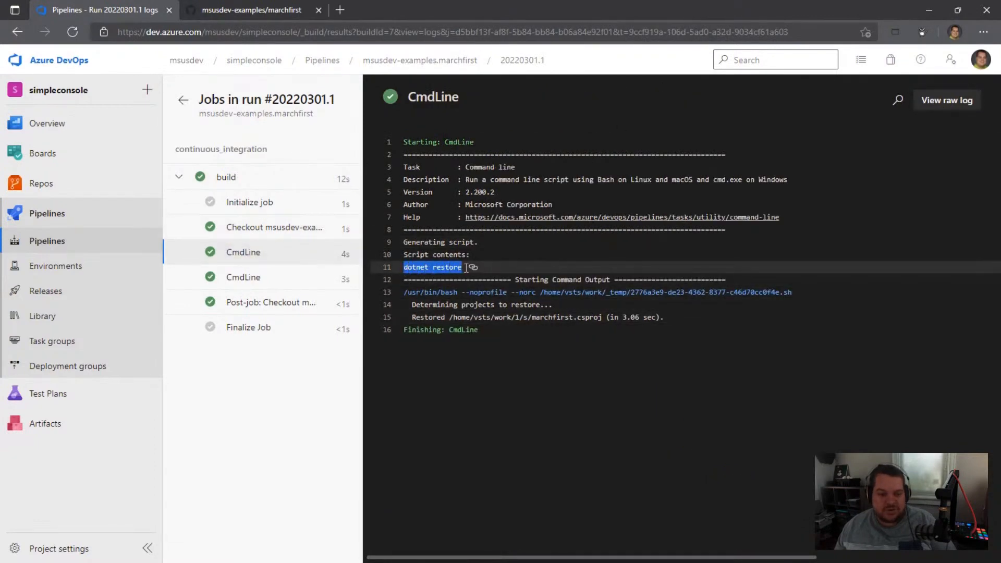
left_click(260, 277)
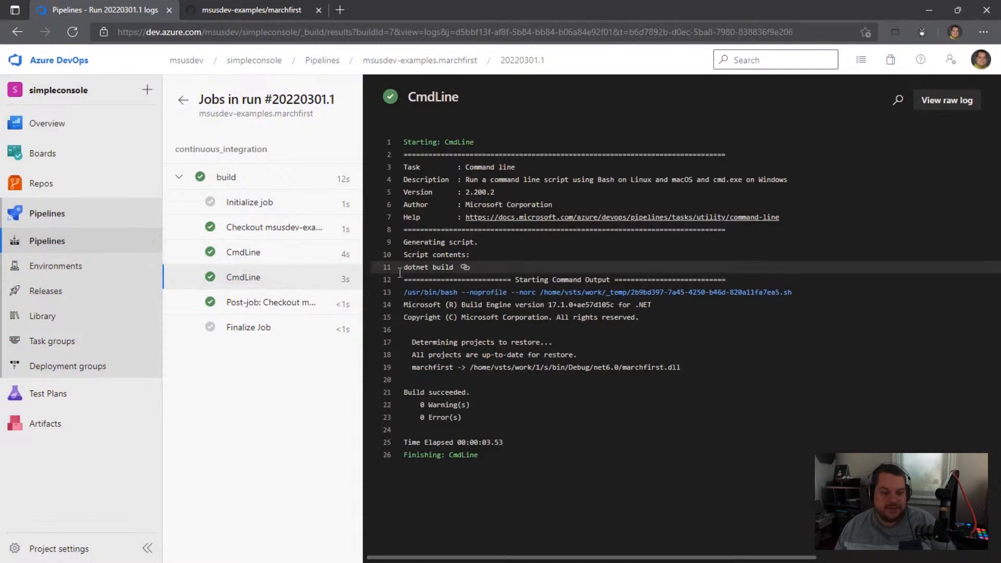
left_click_drag(404, 268, 459, 266)
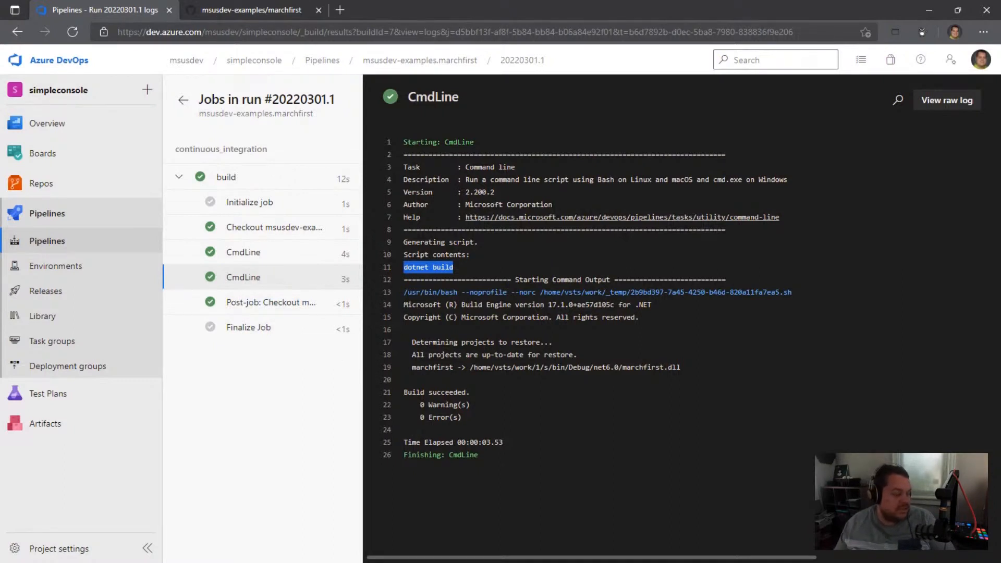
Step: Switch to Visual Studio Code and add a script step running dotnet --version as the first step of the build job
key("alt+Tab")
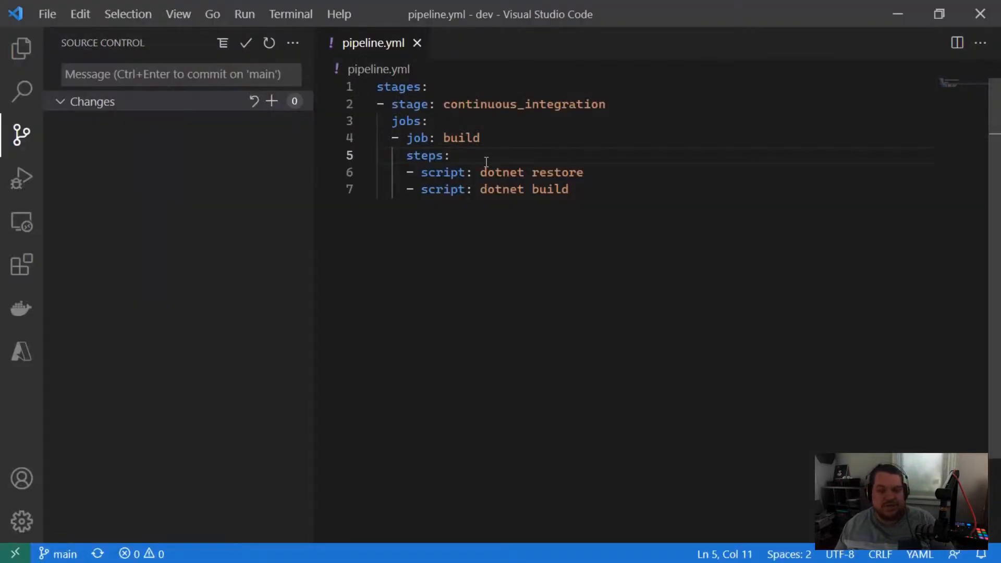
key("Return")
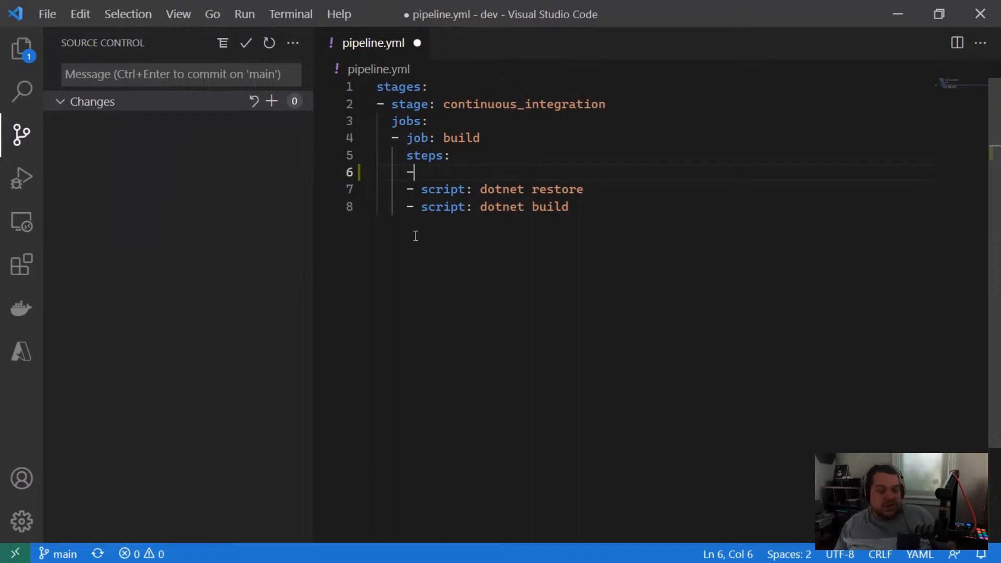
type("- script")
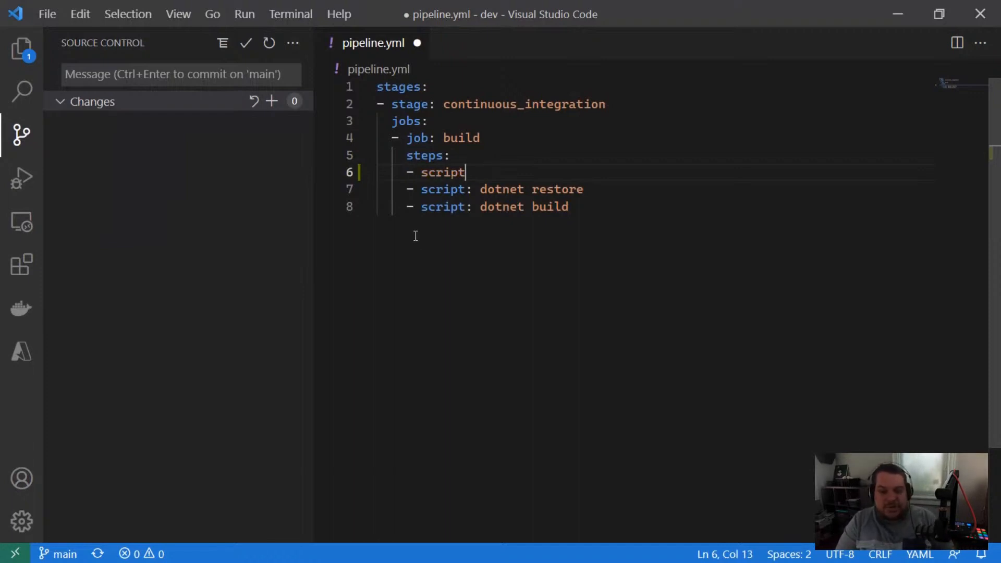
type(": dotnet --version")
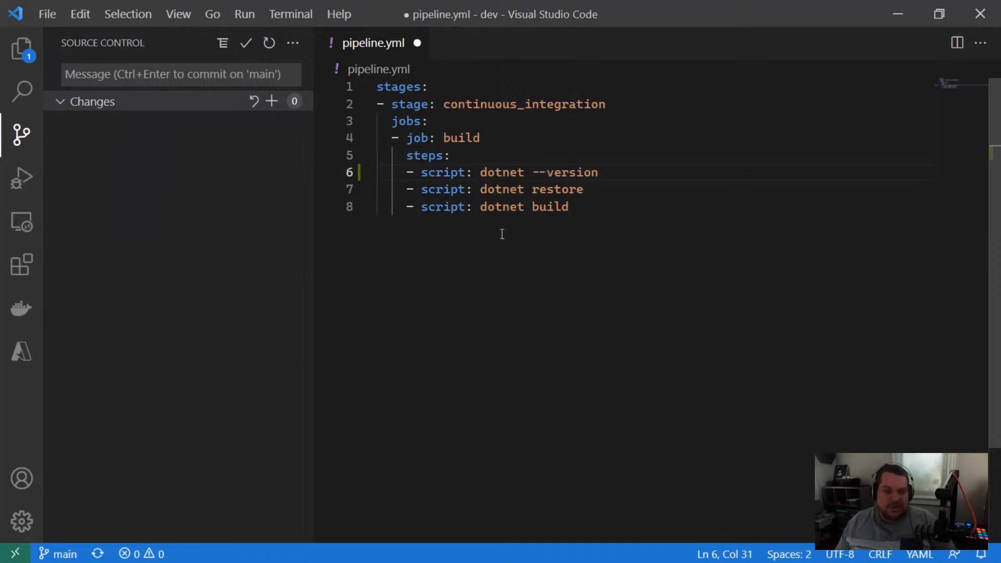
Step: Add a script step running dotnet run after the dotnet build step and save pipeline.yml
left_click(586, 208)
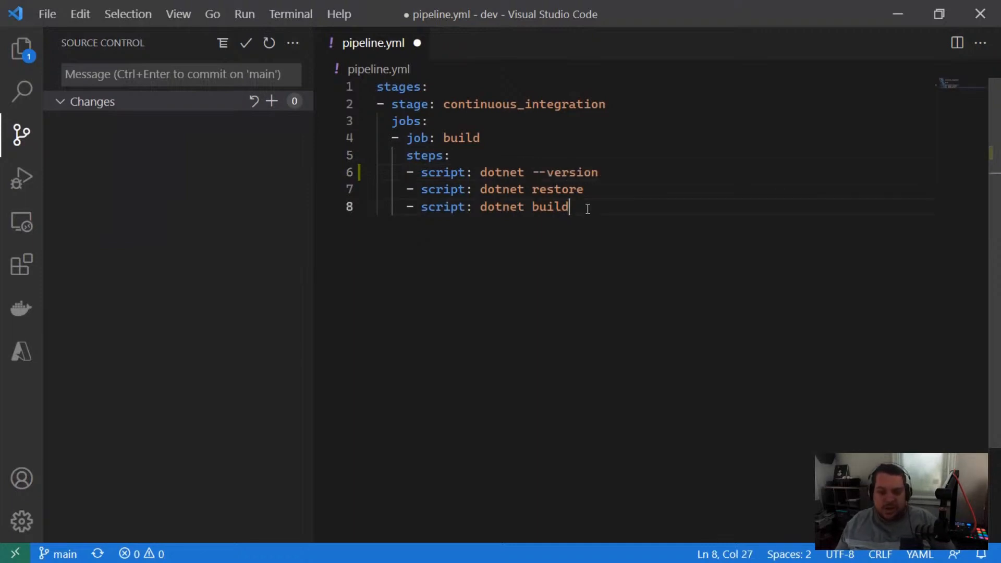
key("Return")
type("- script")
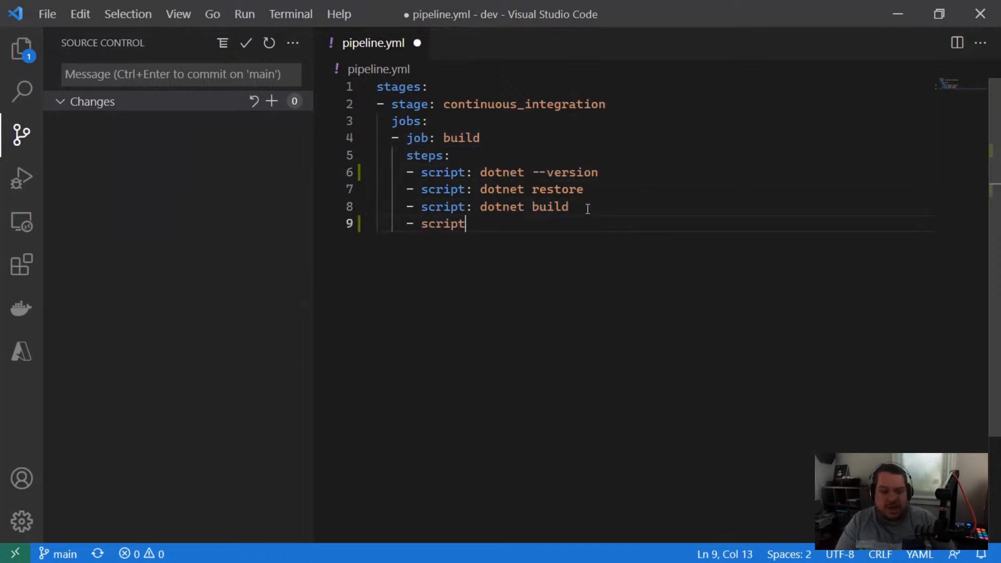
type(": dotnet run")
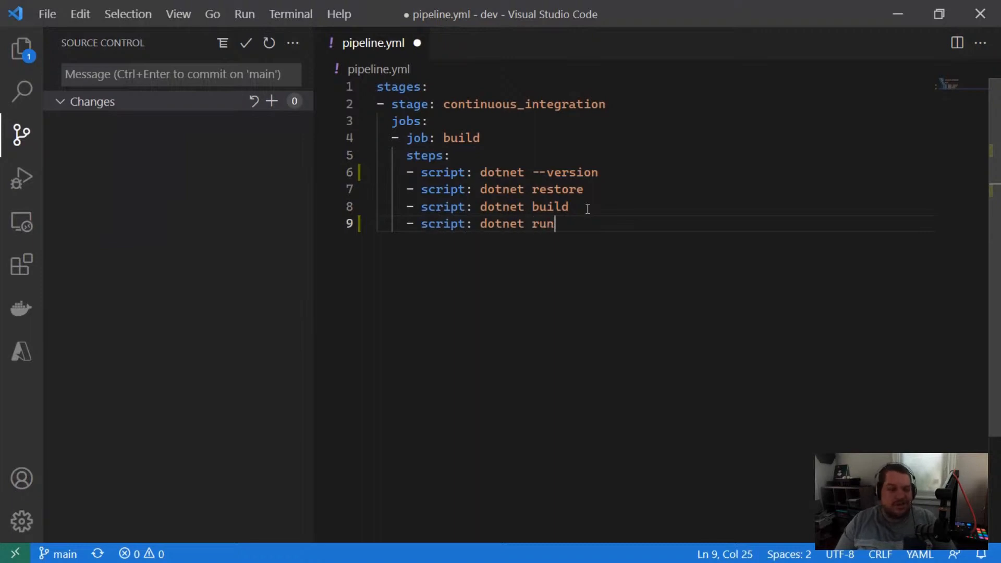
key("ctrl+s")
Step: Commit the pipeline.yml changes to main with the message "Learn about the agent"
left_click(133, 81)
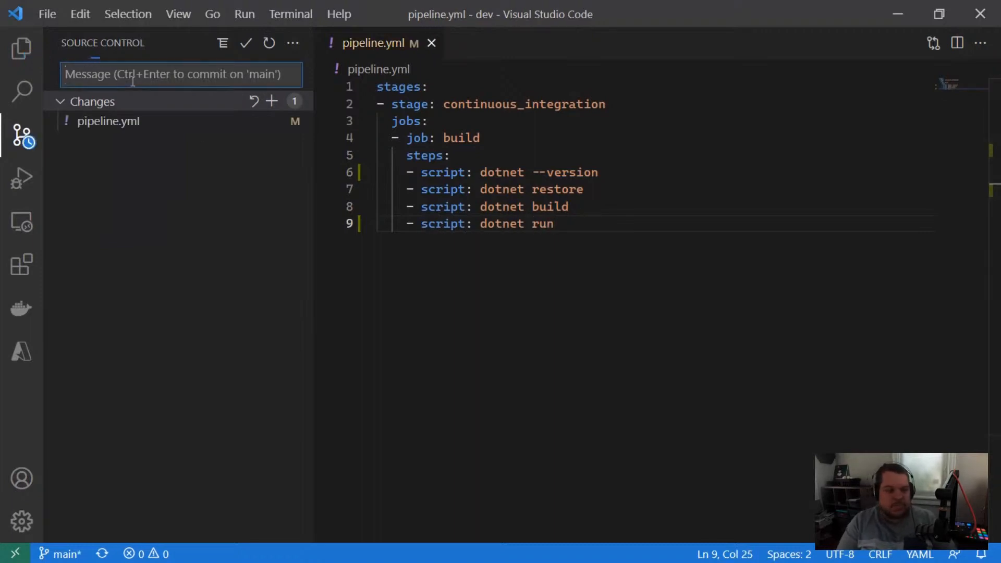
type("Learn about the agent")
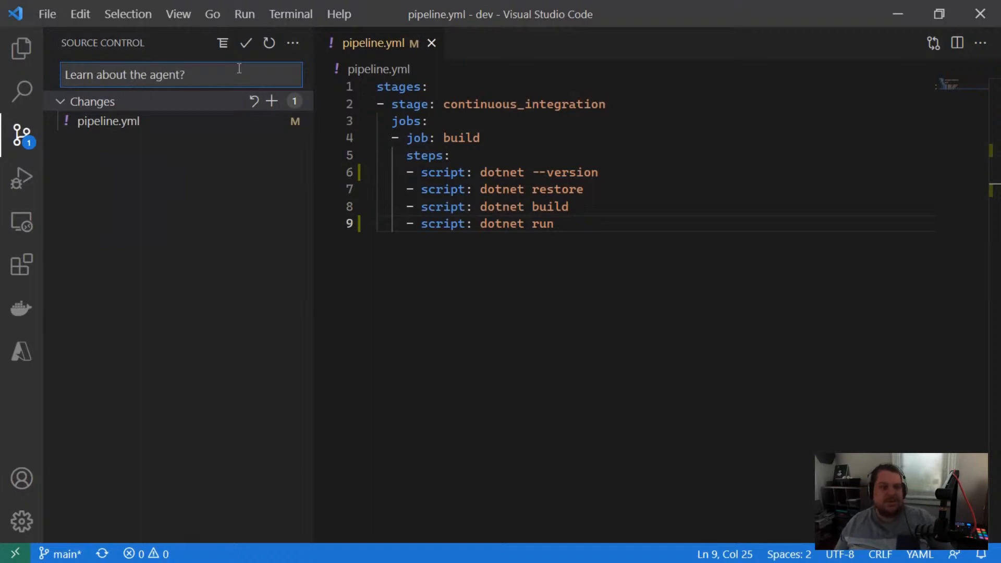
left_click(245, 43)
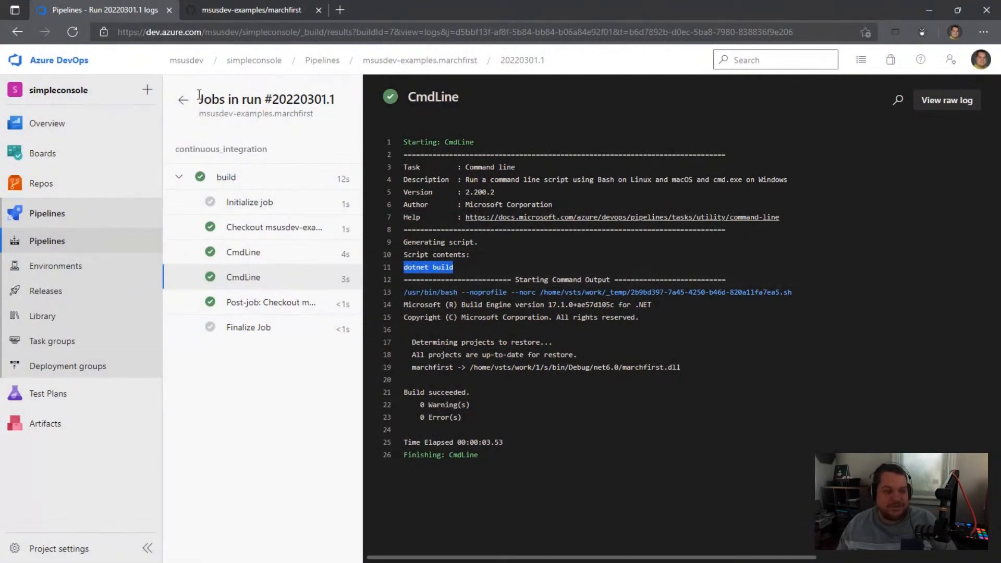
Step: Switch to Azure DevOps and open the build job log of the marchfirst pipeline's "Learn about the agent" run
left_click(183, 100)
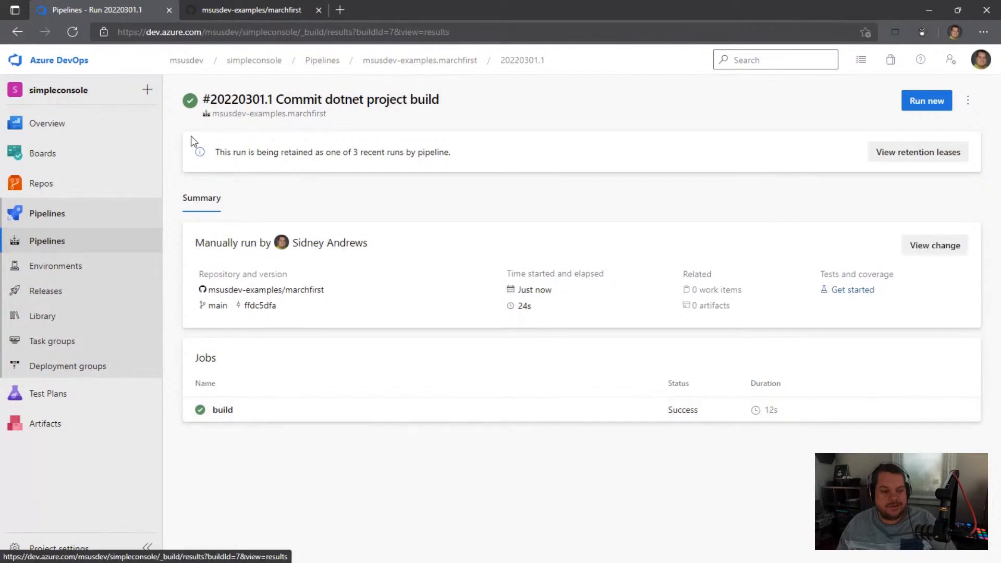
left_click(454, 61)
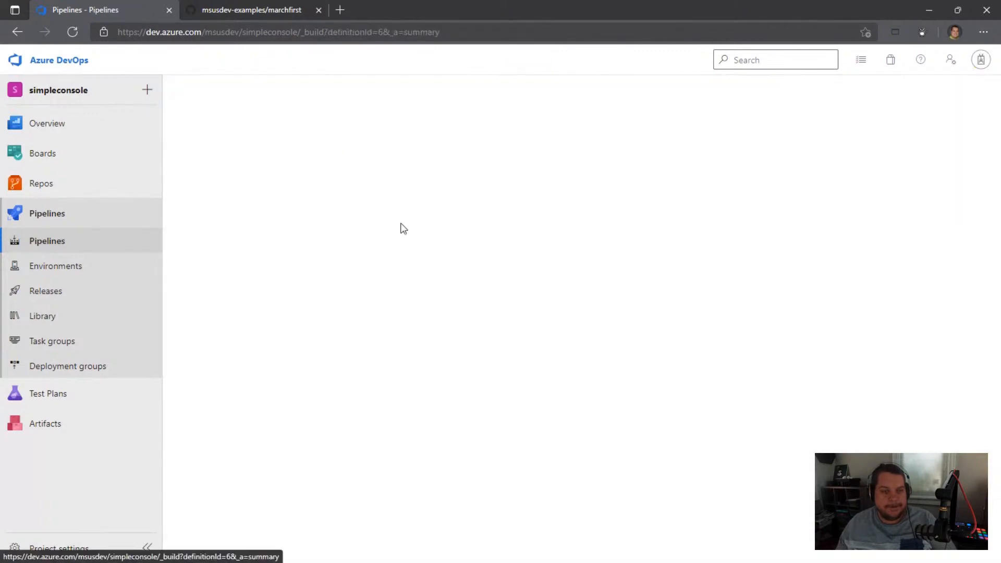
left_click(367, 198)
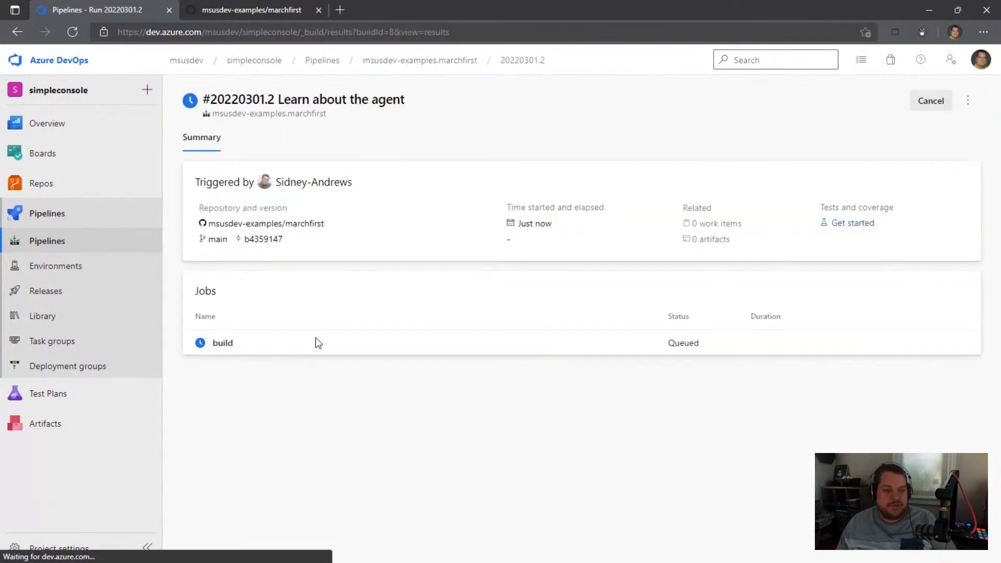
left_click(233, 344)
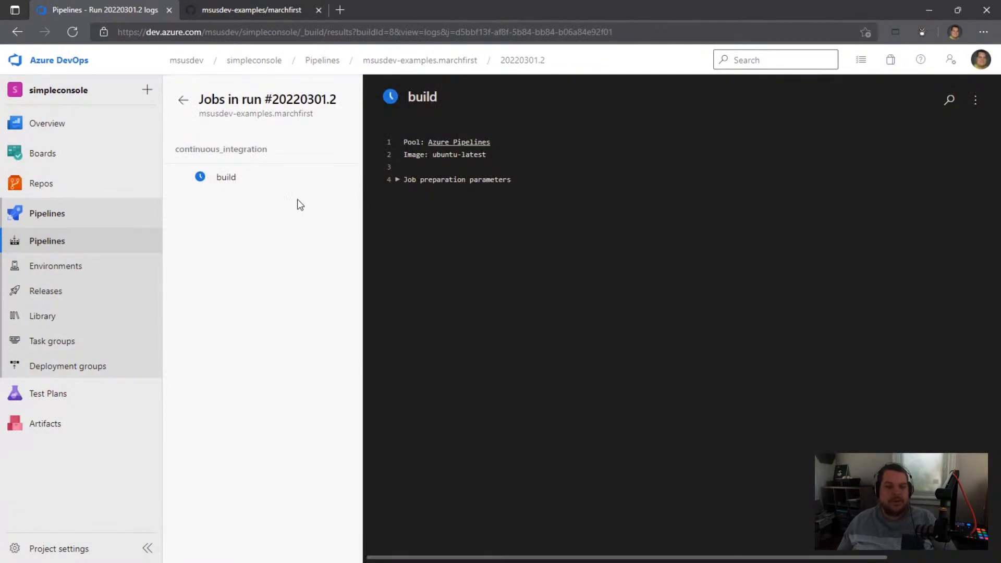
left_click(229, 182)
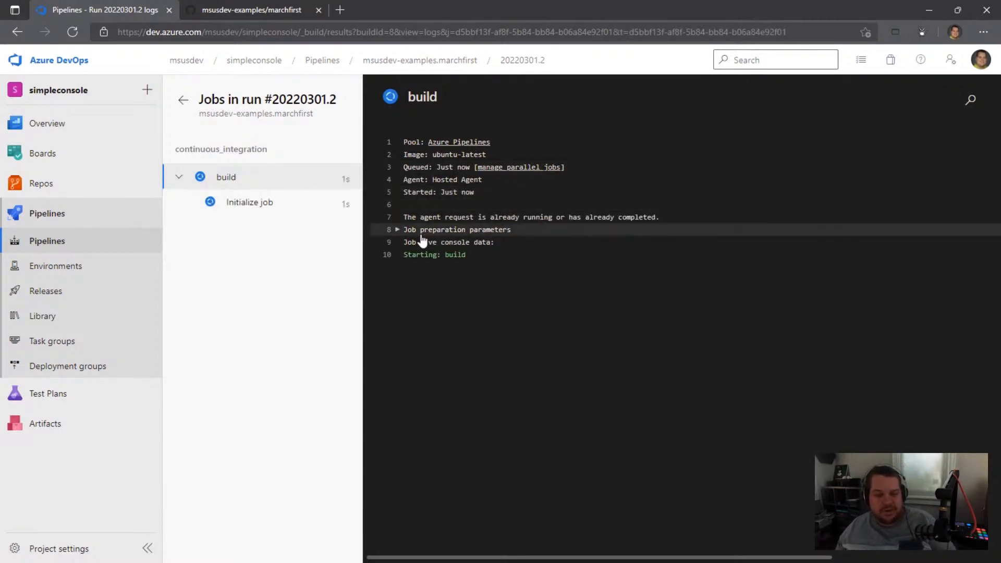
Step: Examine the logs of the dotnet --version, restore, build and run command-line steps, including the app's console output
left_click(240, 255)
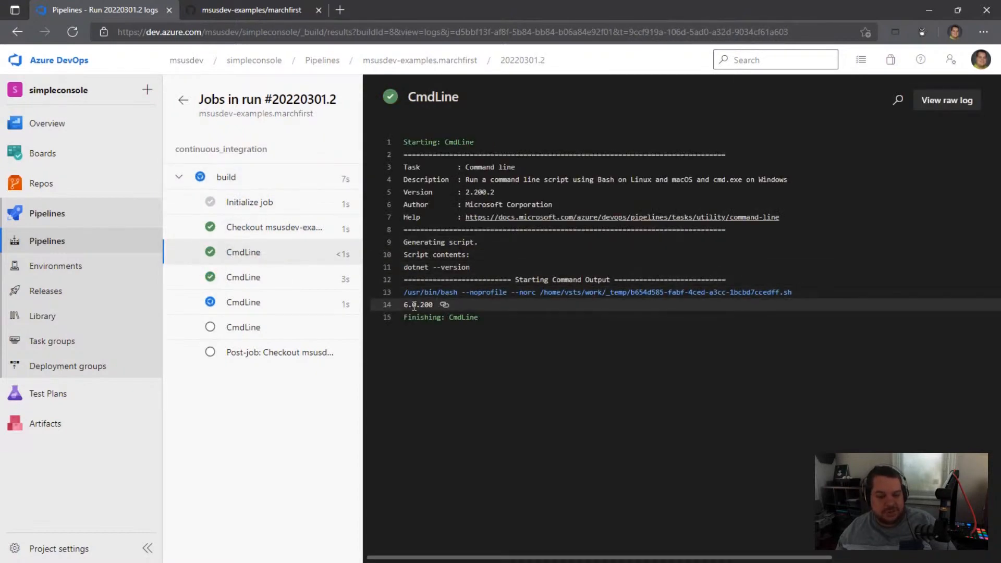
left_click(255, 276)
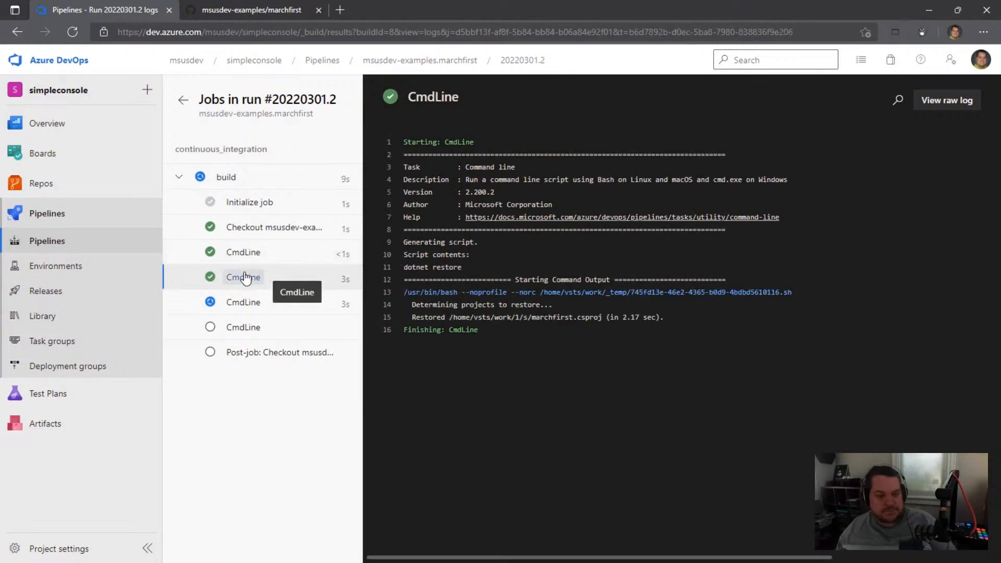
left_click(244, 302)
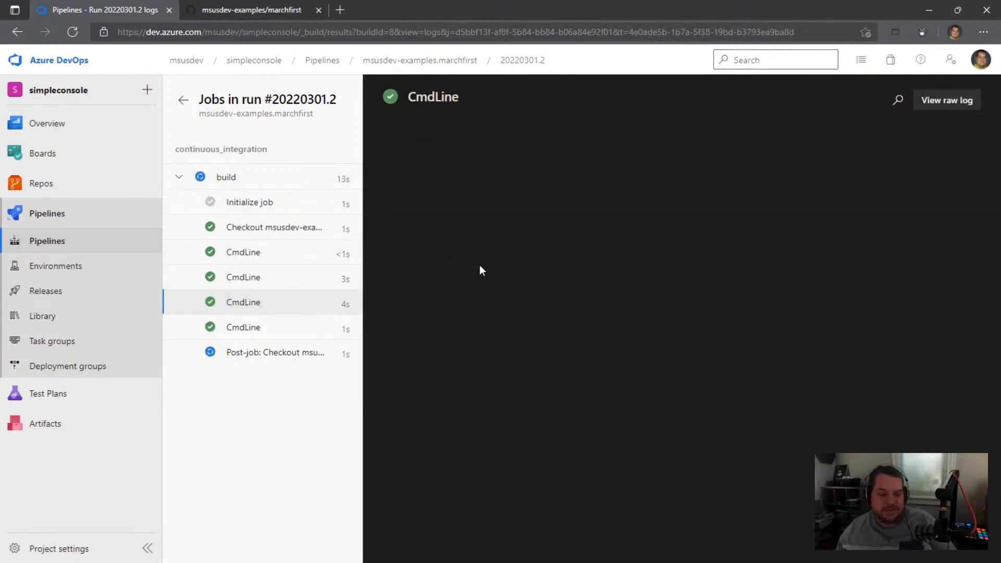
left_click(239, 277)
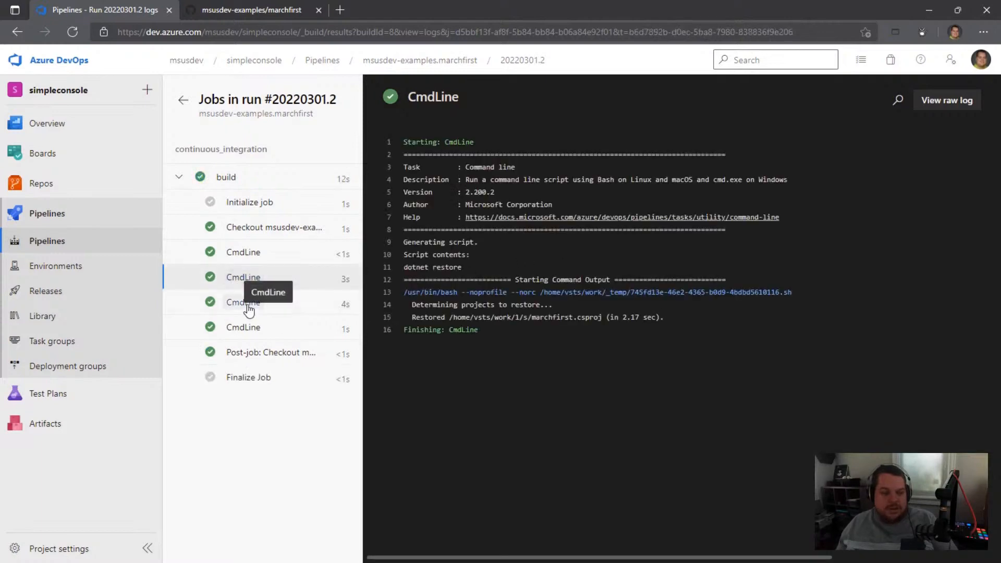
left_click(240, 305)
left_click(238, 328)
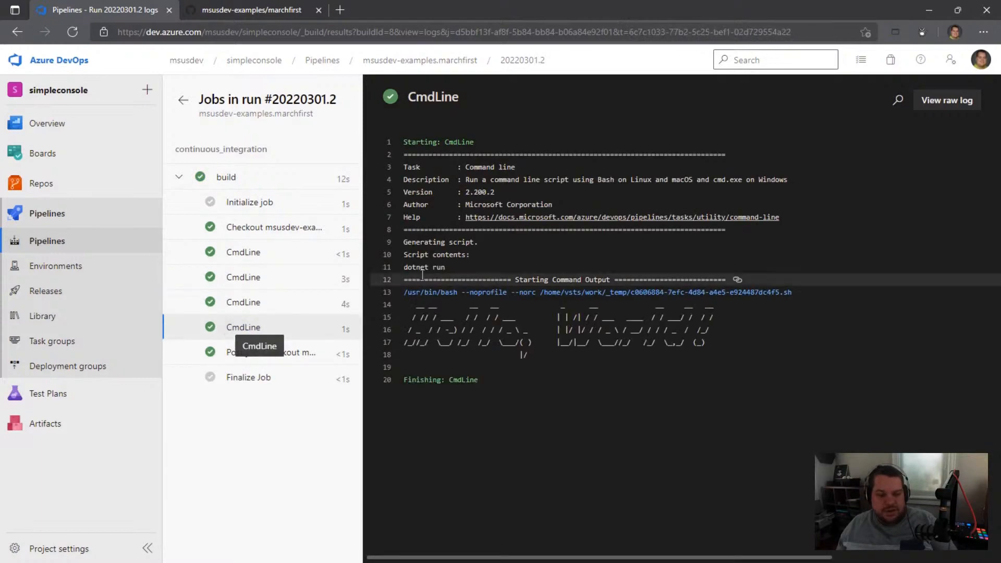
left_click_drag(411, 329, 709, 345)
left_click(703, 342)
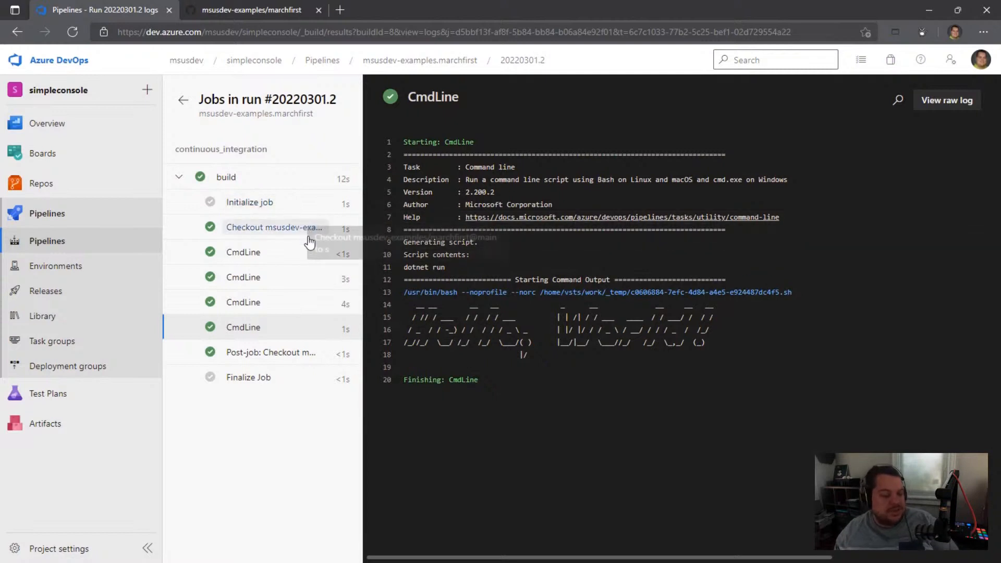
Step: Examine the build job's preparation parameters and the virtual environment details in the Initialize job log
left_click(221, 182)
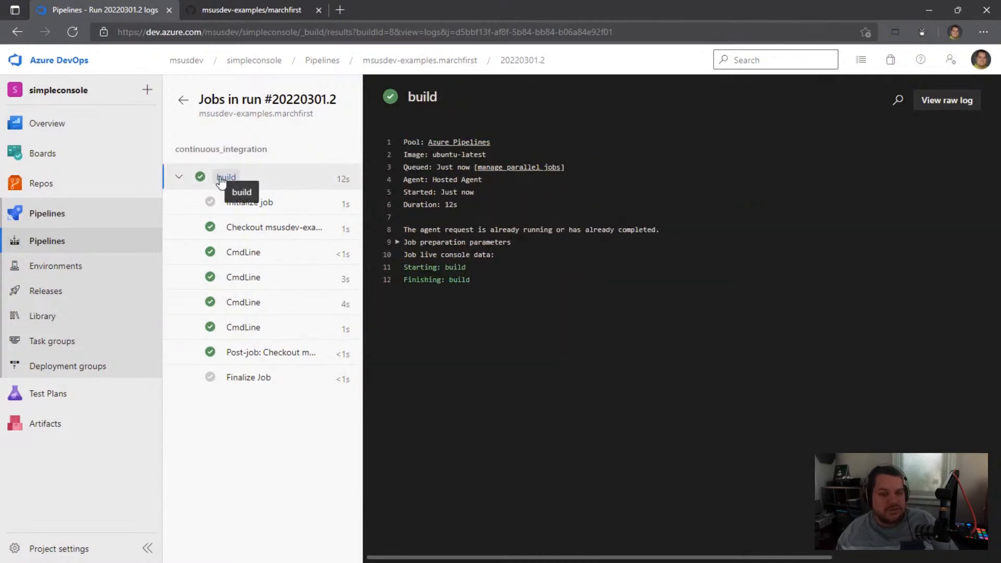
left_click(398, 243)
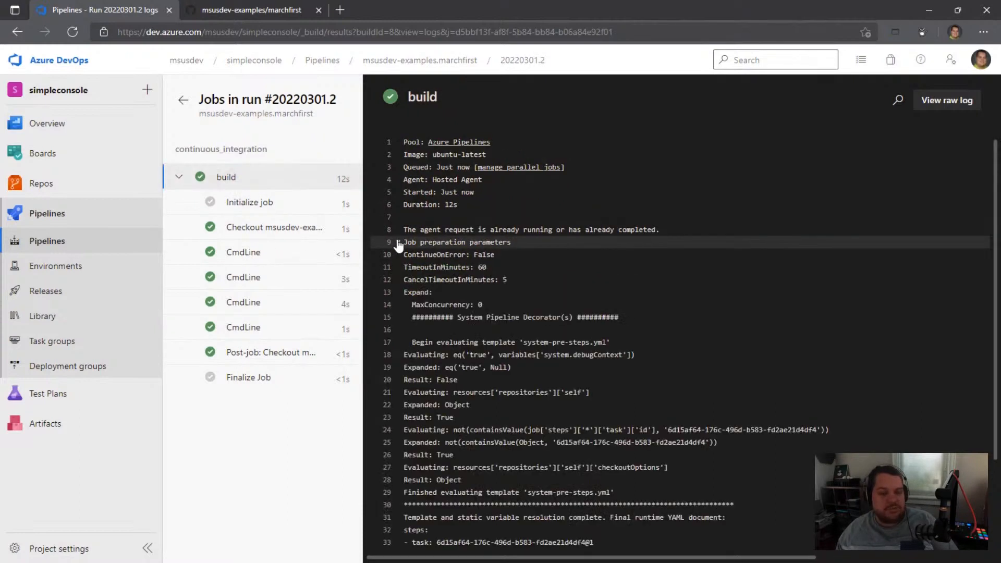
scroll(443, 421, "down", 2)
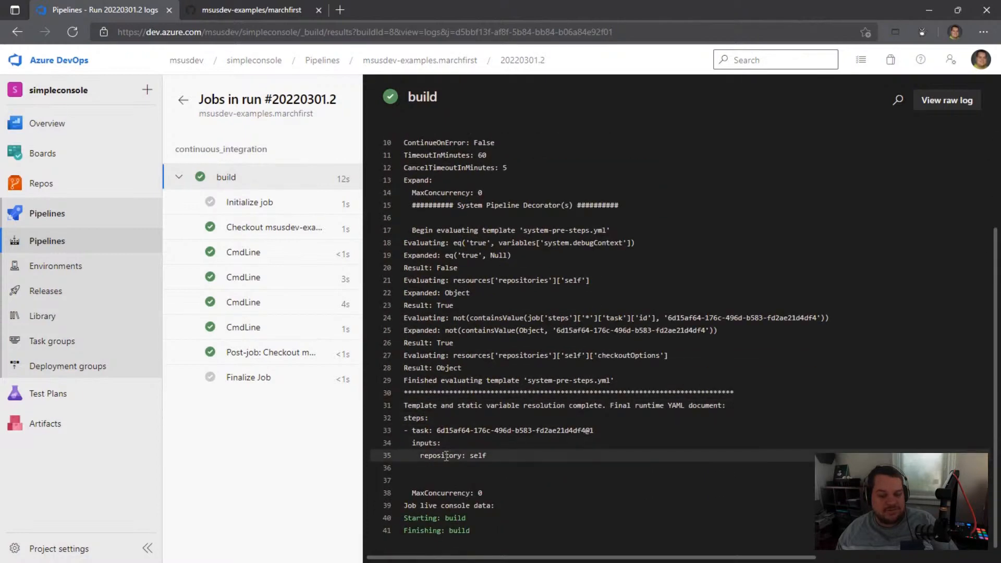
scroll(445, 456, "up", 2)
left_click(245, 204)
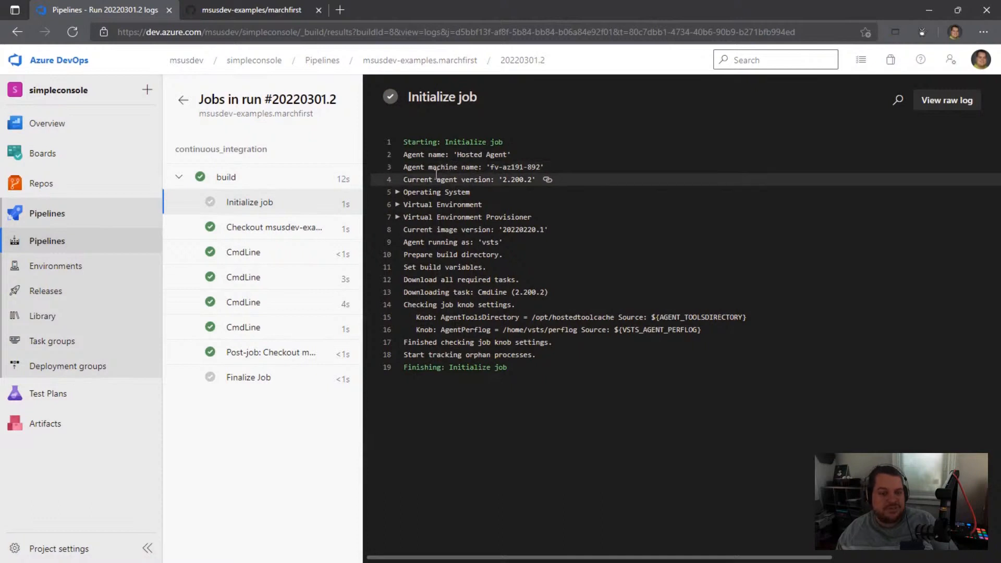
left_click(399, 205)
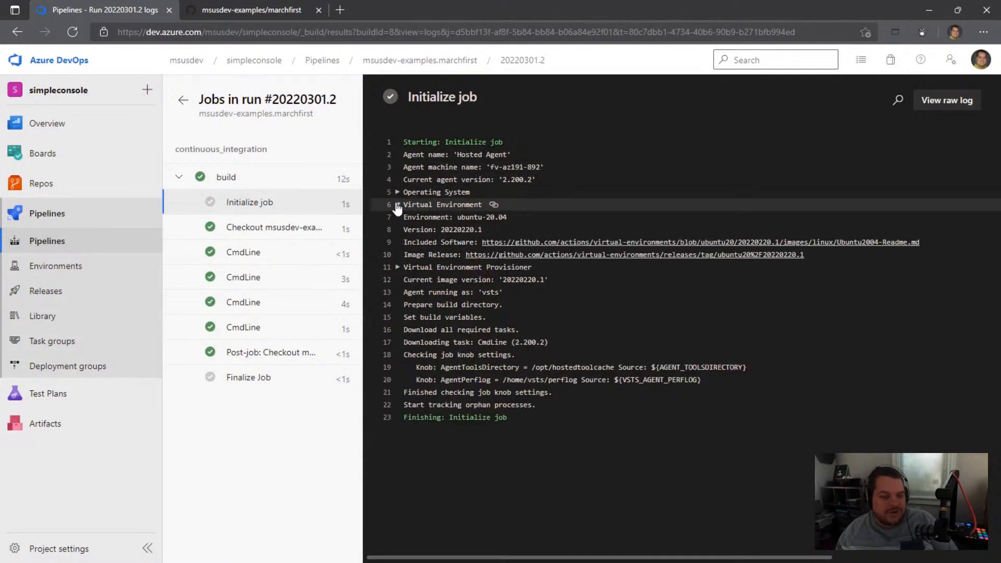
left_click_drag(459, 218, 505, 215)
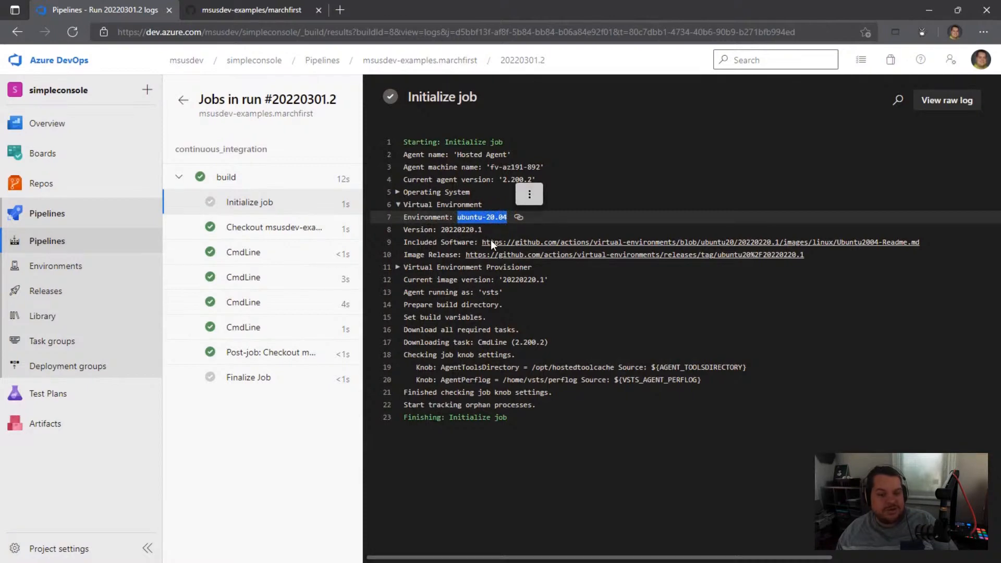
Step: Open the agent image's included software readme and look over its installed languages, runtimes and package managers
left_click(518, 242)
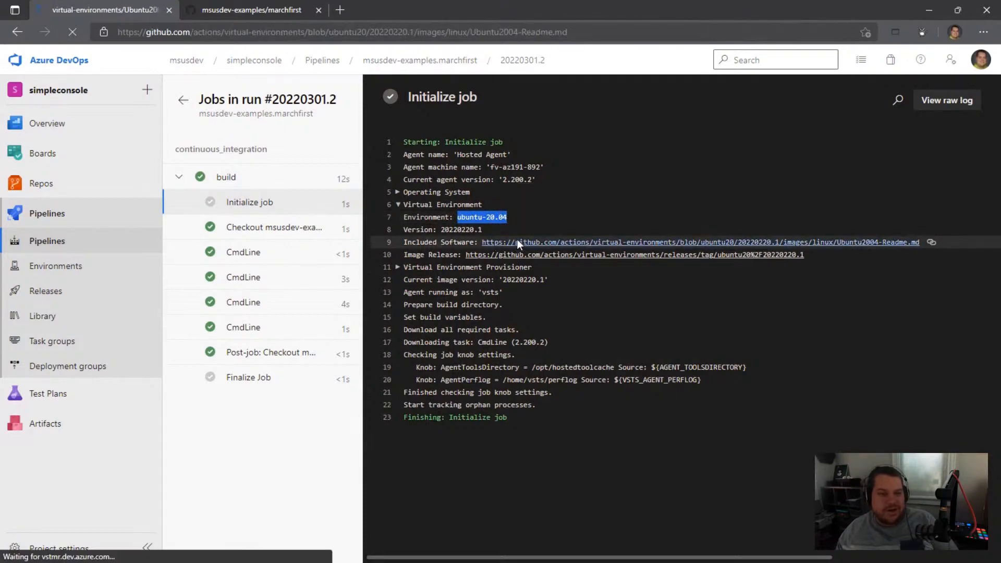
scroll(284, 299, "down", 4)
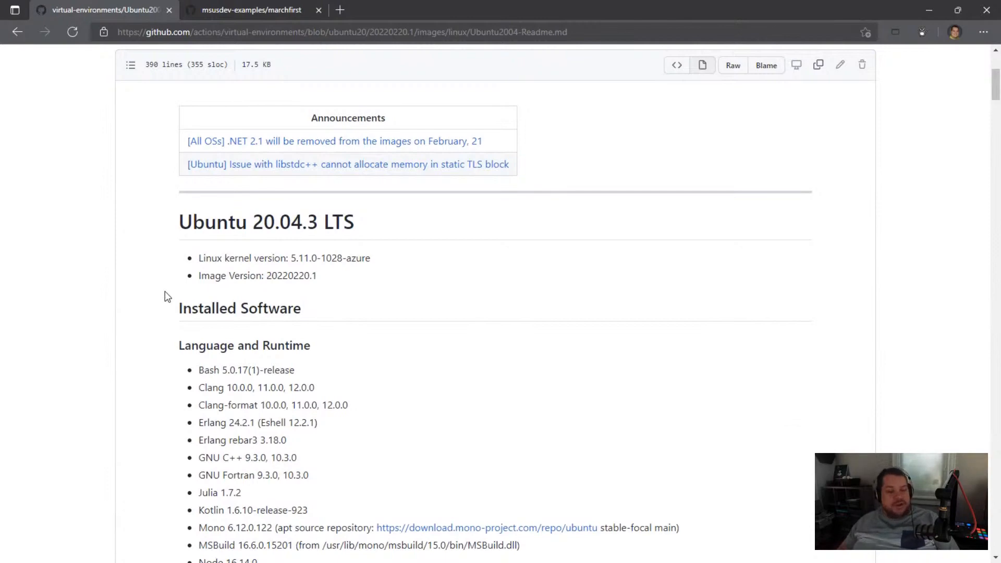
scroll(270, 291, "down", 5)
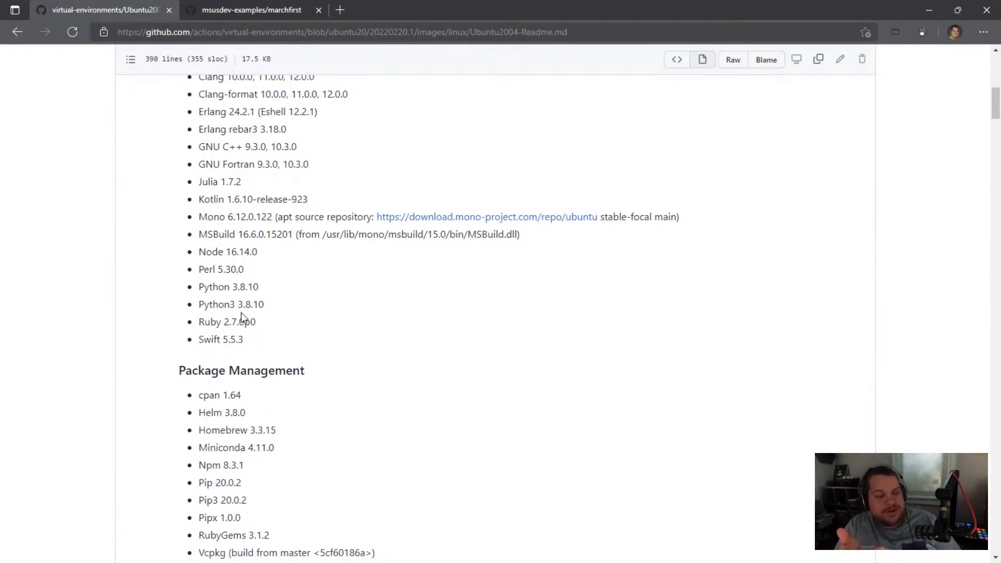
scroll(241, 318, "down", 3)
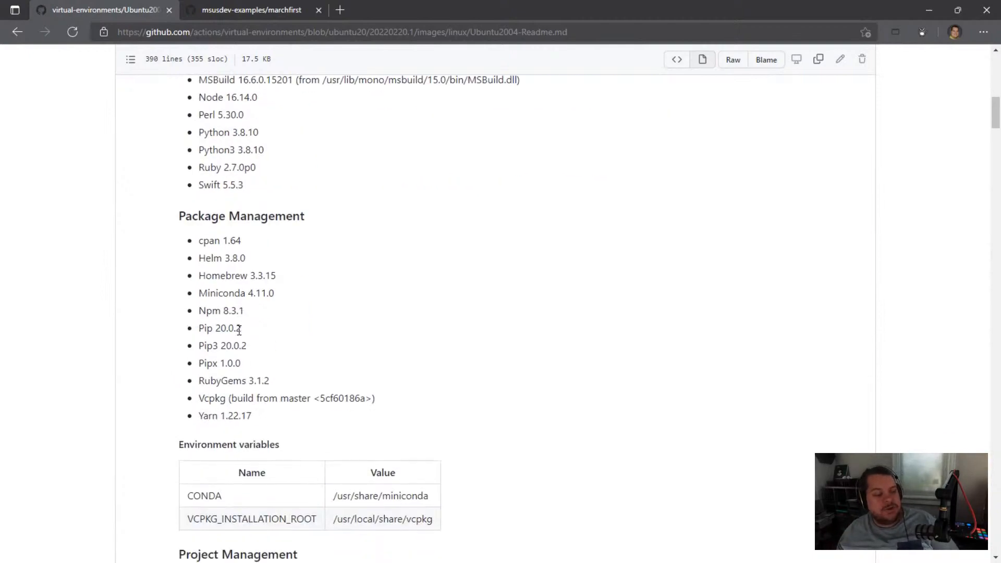
scroll(236, 372, "up", 5)
scroll(231, 378, "up", 3)
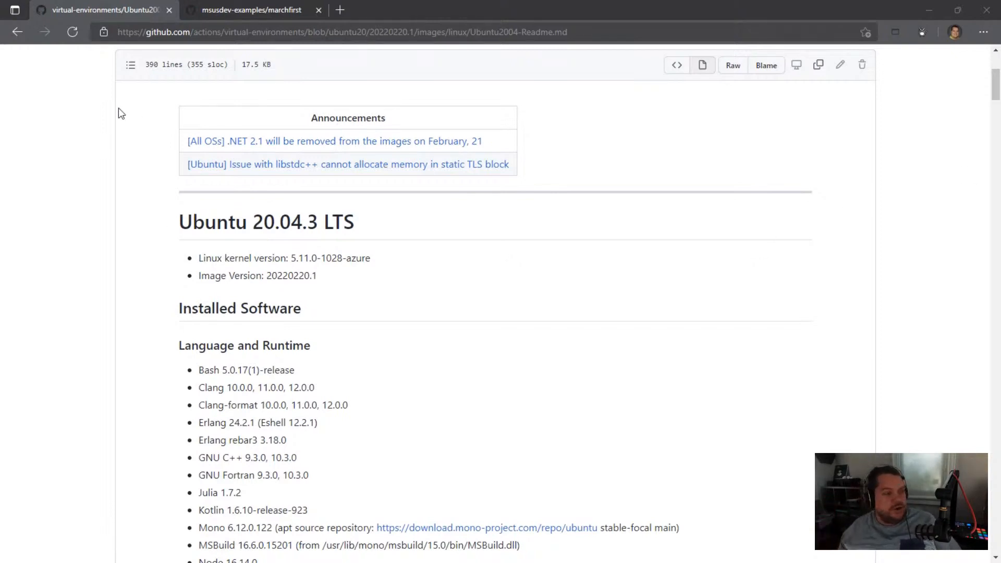
Step: Return to the run's logs and review the four command-line steps from dotnet --version through dotnet run again
left_click(18, 32)
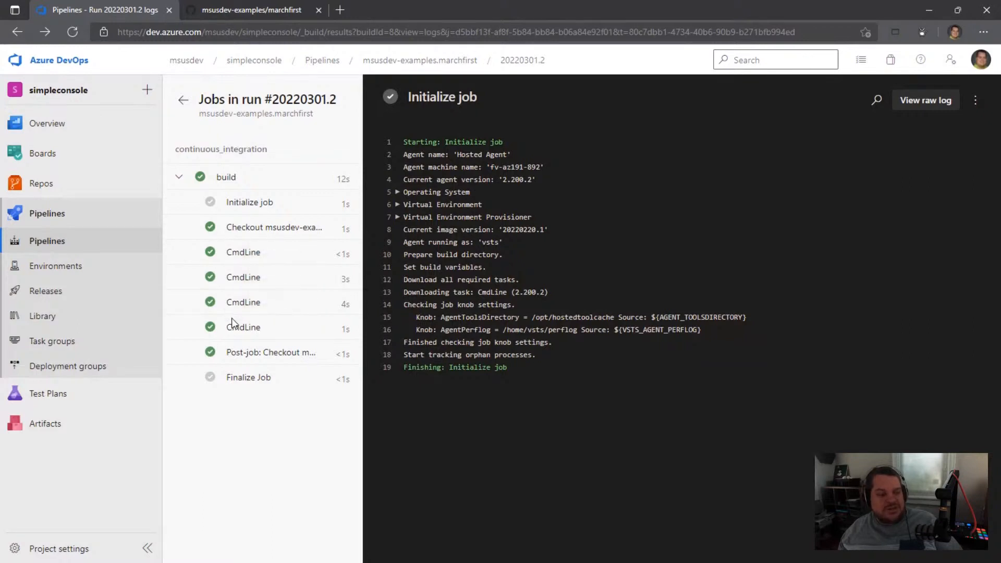
left_click(245, 254)
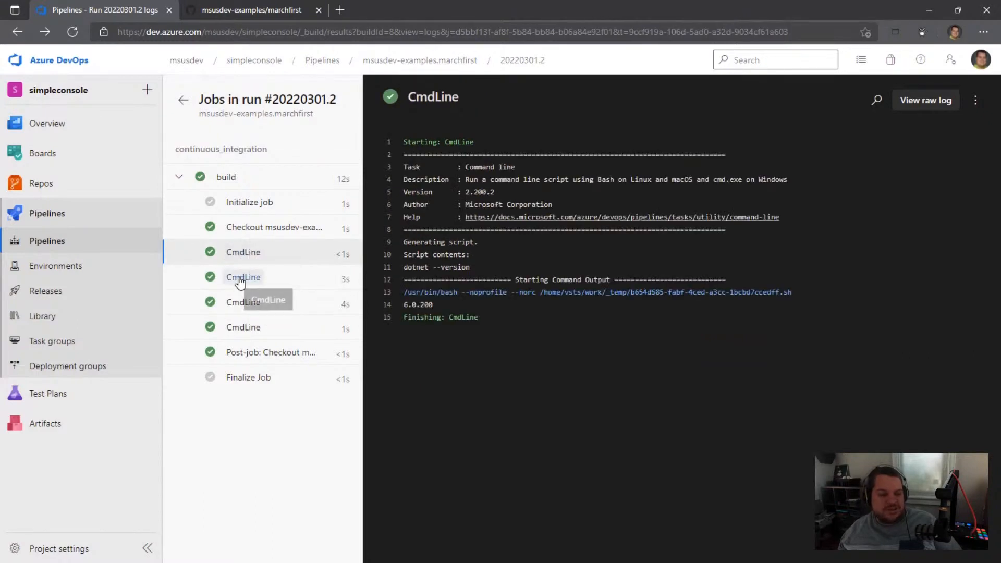
left_click(230, 277)
left_click(231, 302)
left_click(228, 329)
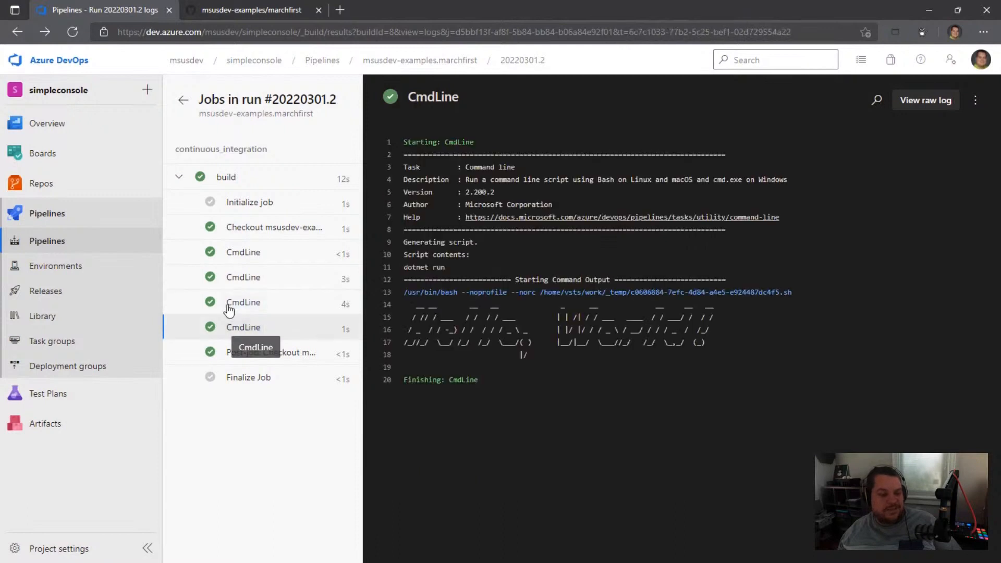
Step: Compare the logs of the four identically named CmdLine steps, moving back and forth between dotnet run and dotnet --version
left_click(232, 301)
left_click(233, 276)
left_click(237, 254)
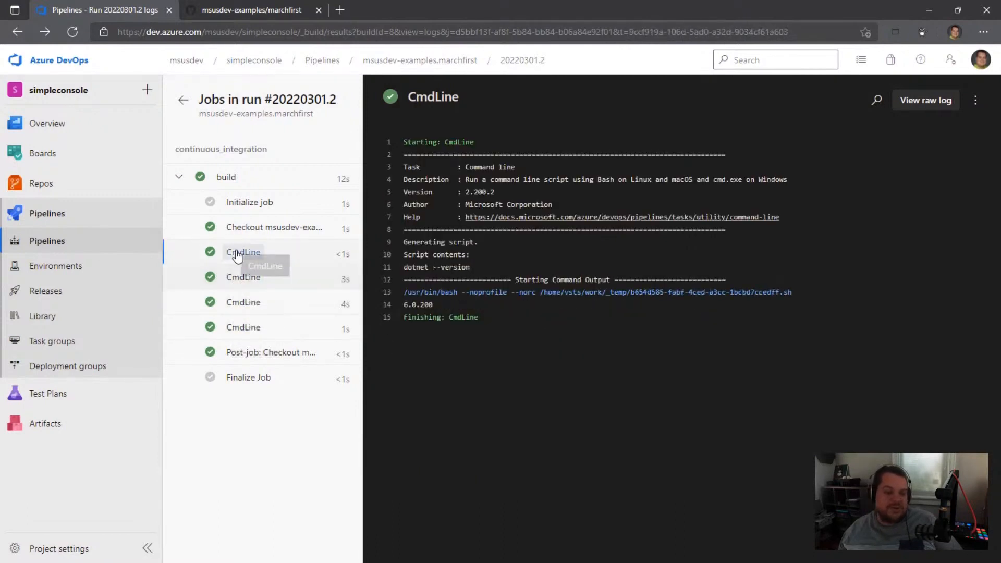
left_click(231, 278)
left_click(232, 303)
left_click(230, 330)
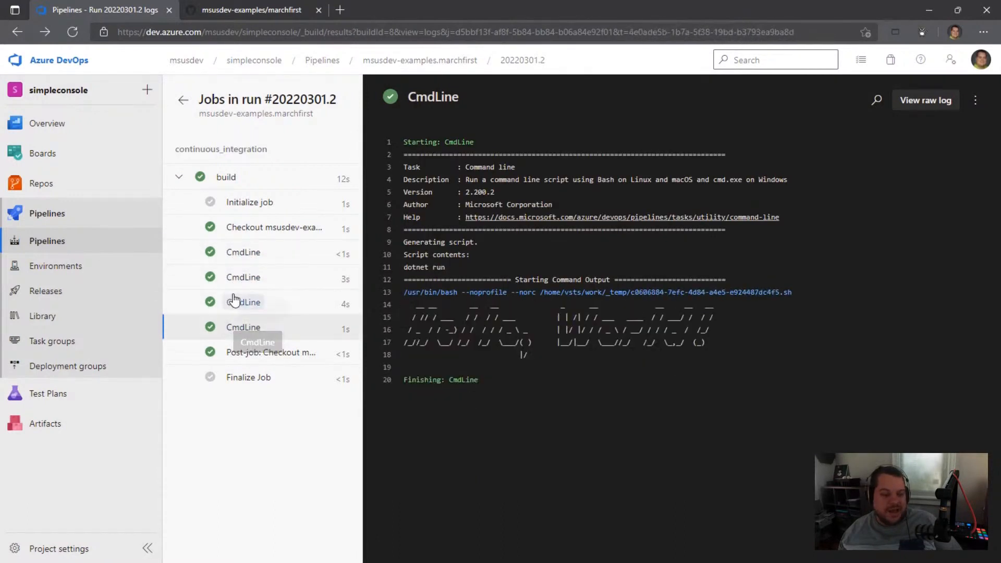
left_click(235, 302)
left_click(239, 277)
left_click(245, 254)
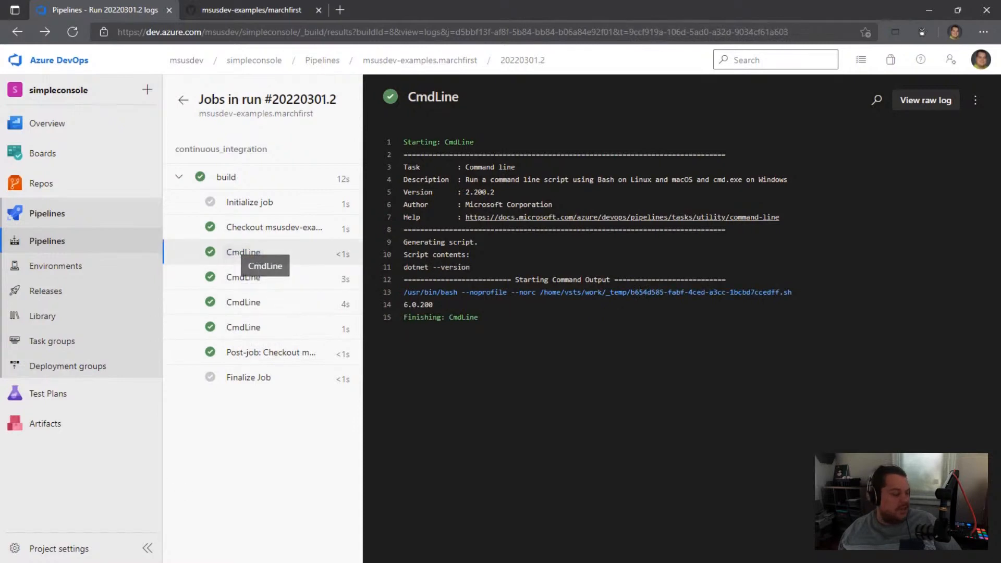
Step: Switch to Visual Studio Code and give the continuous_integration stage in pipeline.yml the displayName Continuous Integration
key("alt+Tab")
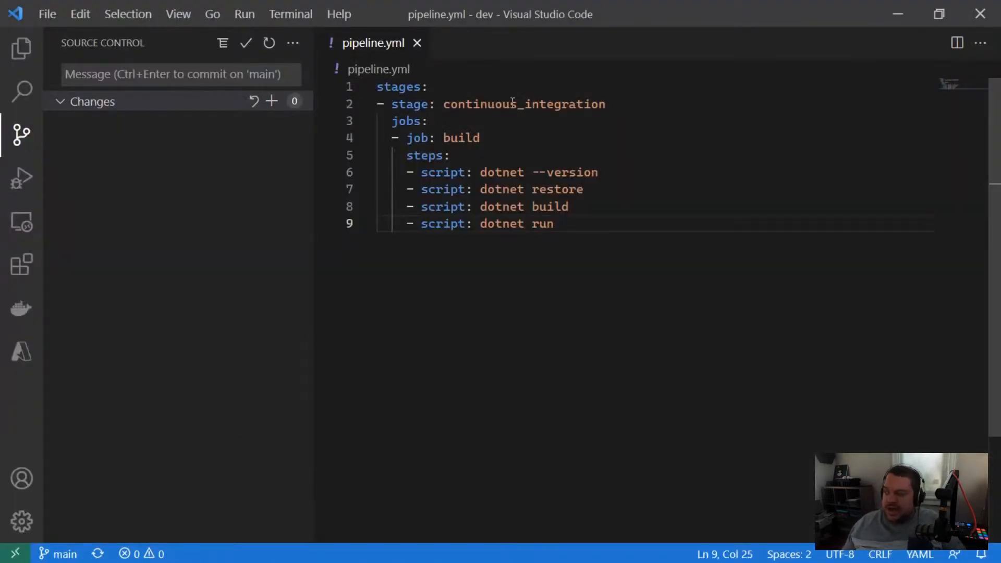
key("alt+Tab")
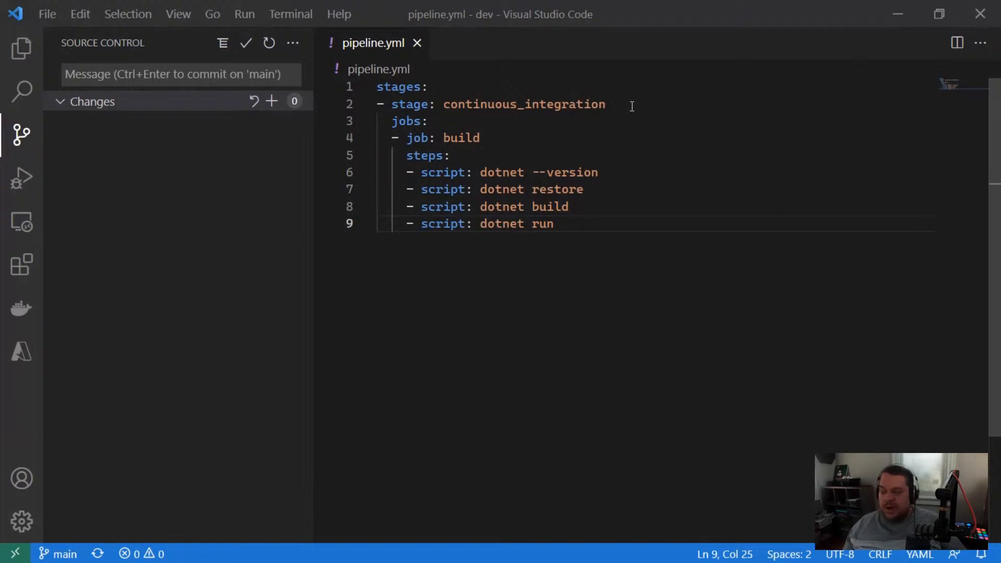
left_click(611, 108)
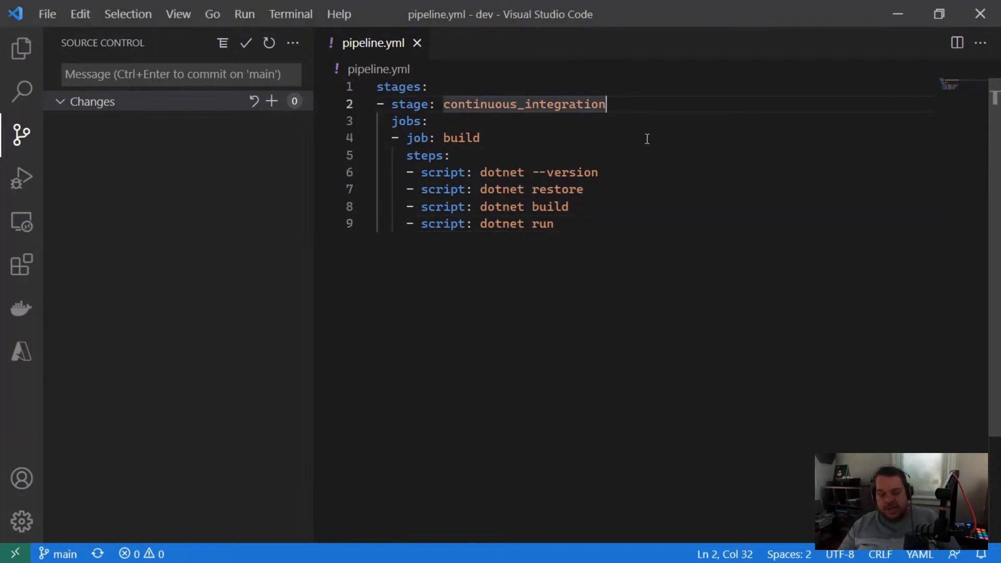
key("Return")
type("displayName:")
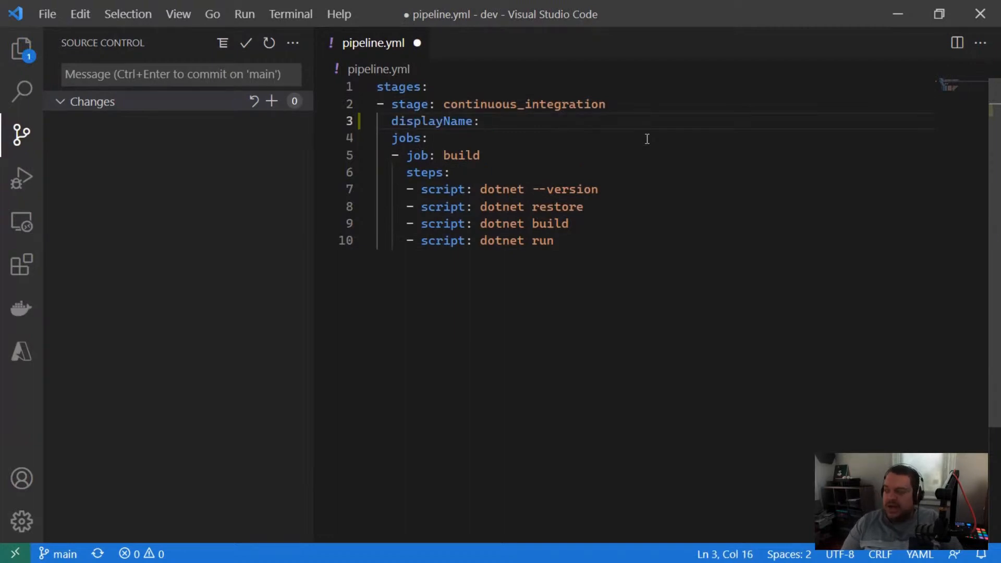
type(" Continou")
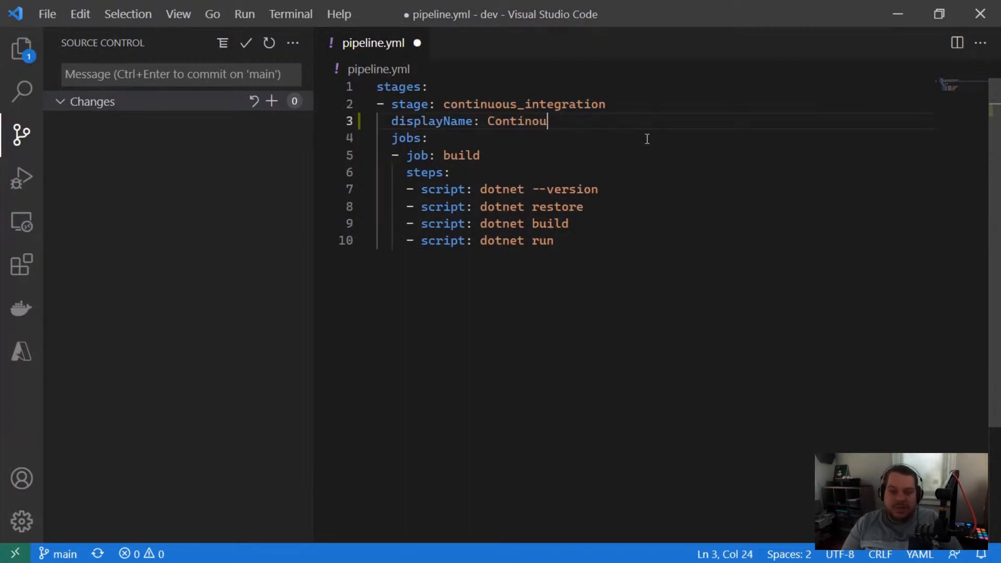
key("BackSpace")
key("BackSpace")
type("uous ")
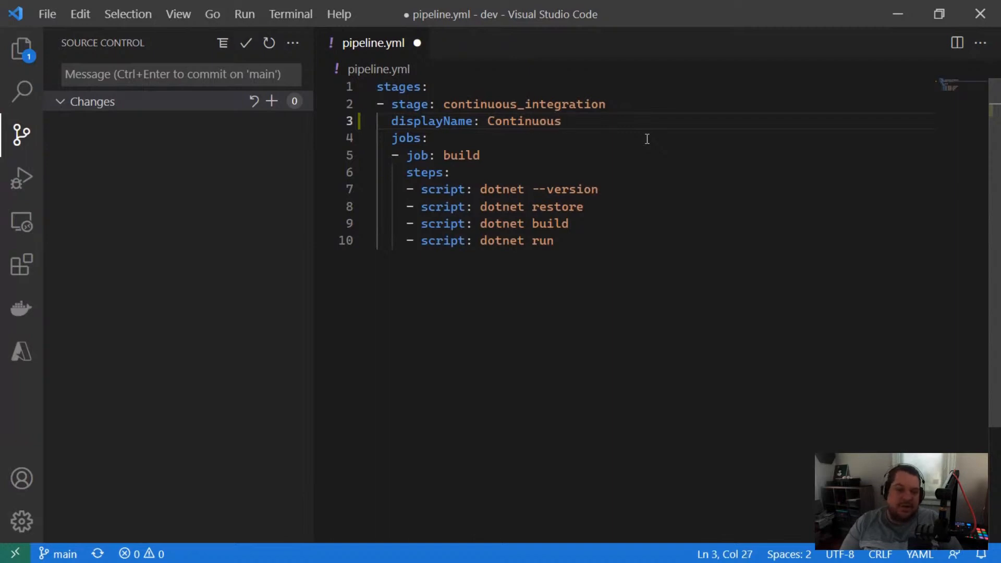
type("Integration")
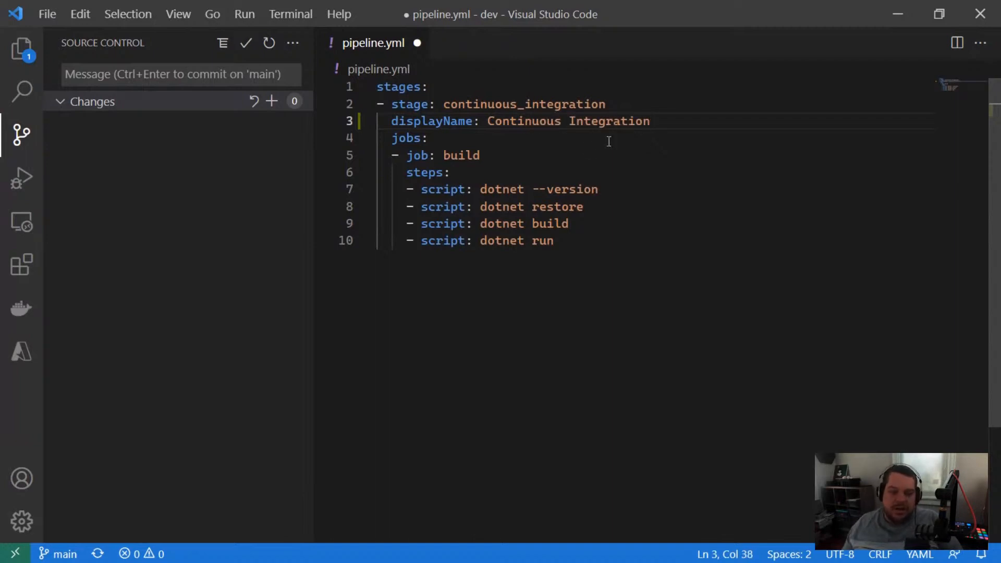
Step: Add the displayName Build to the build job, directly above its steps
left_click(529, 160)
key("Return")
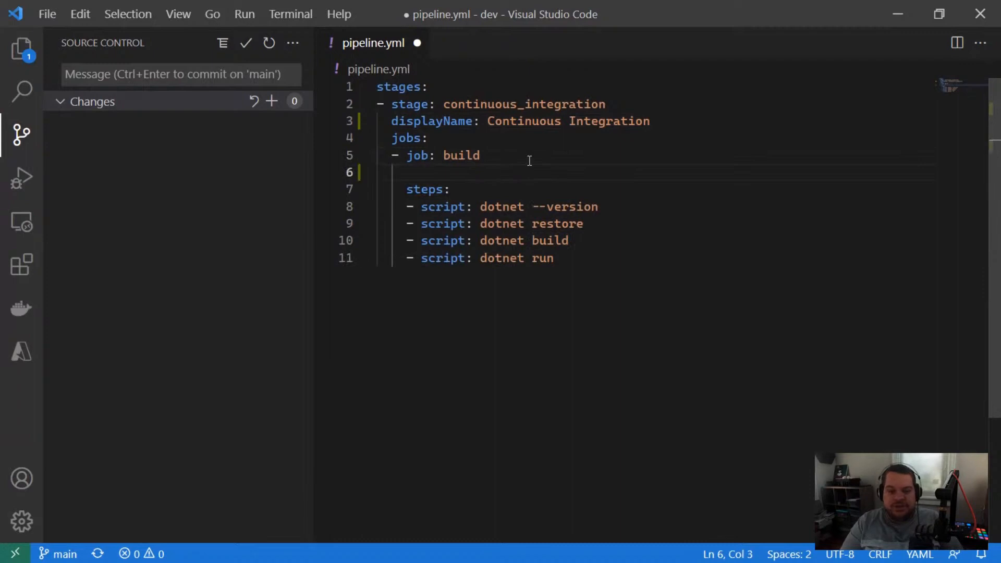
type("displayName: Build")
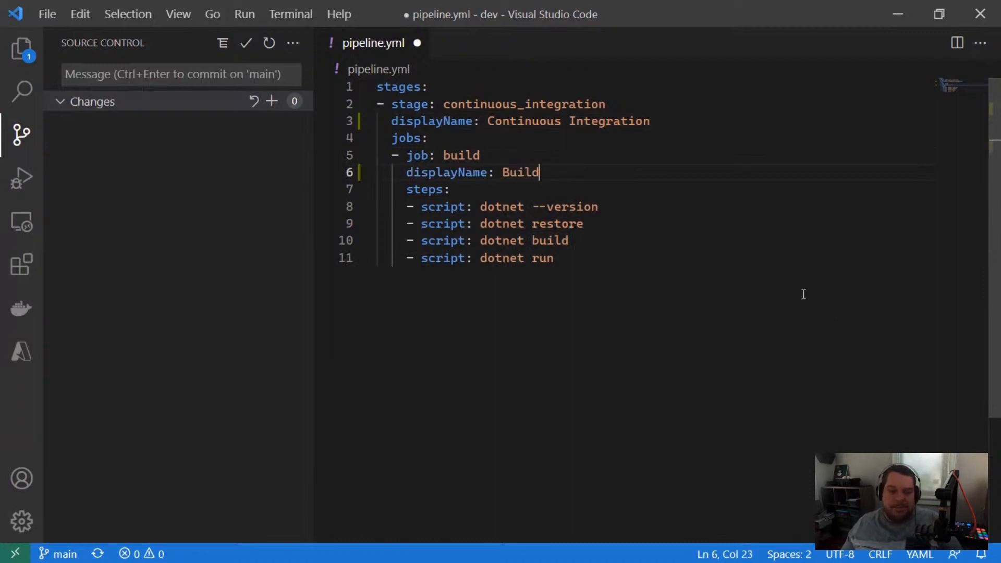
Step: Add the displayName Check .NET Version to the dotnet --version script step
left_click(625, 206)
key("Return")
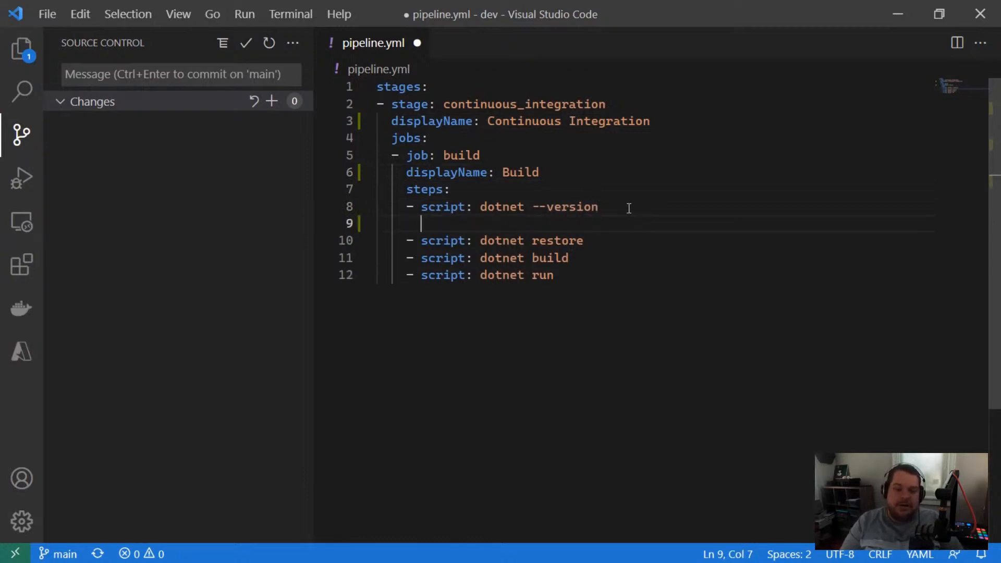
type("displayName")
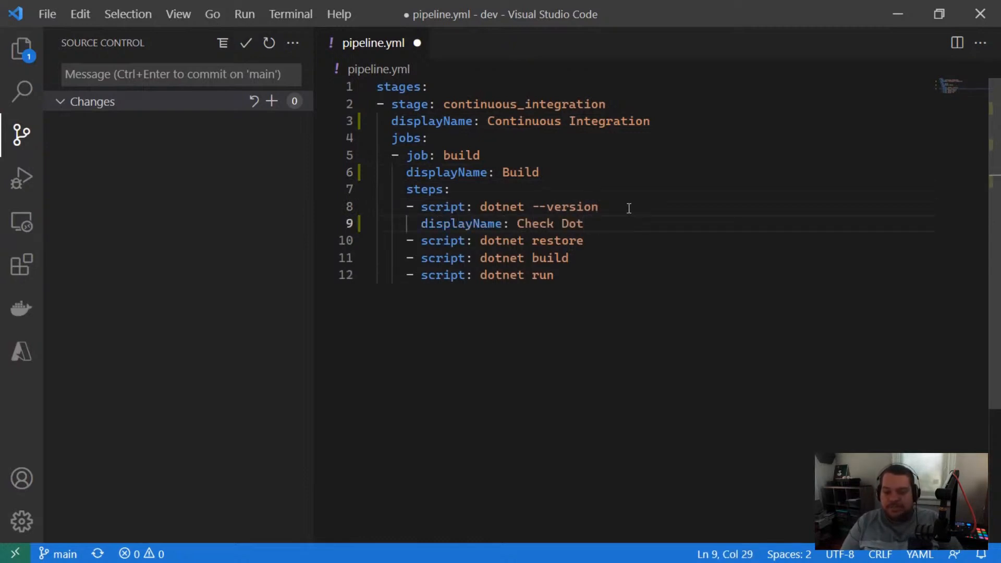
type(": Check .NET ")
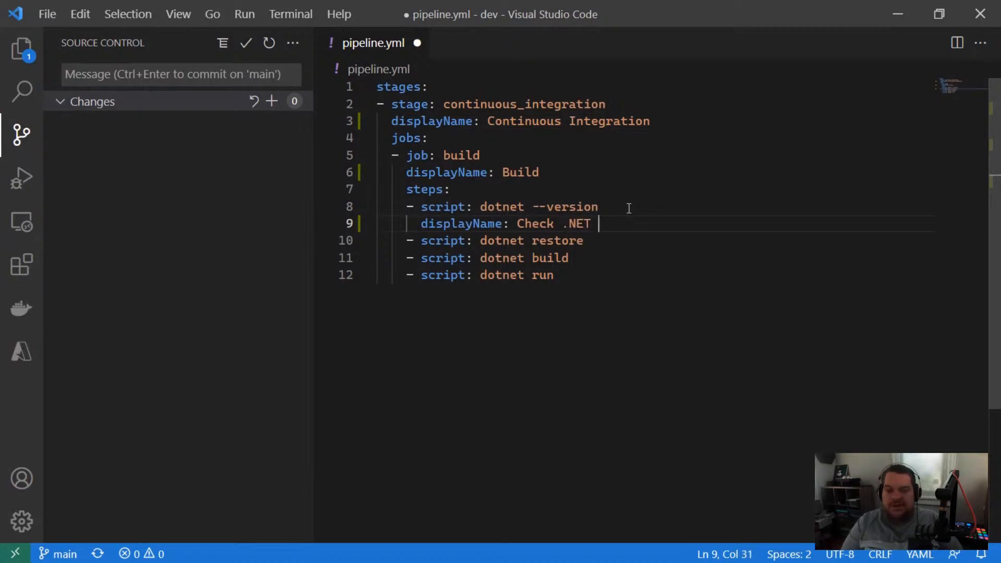
type("versersion")
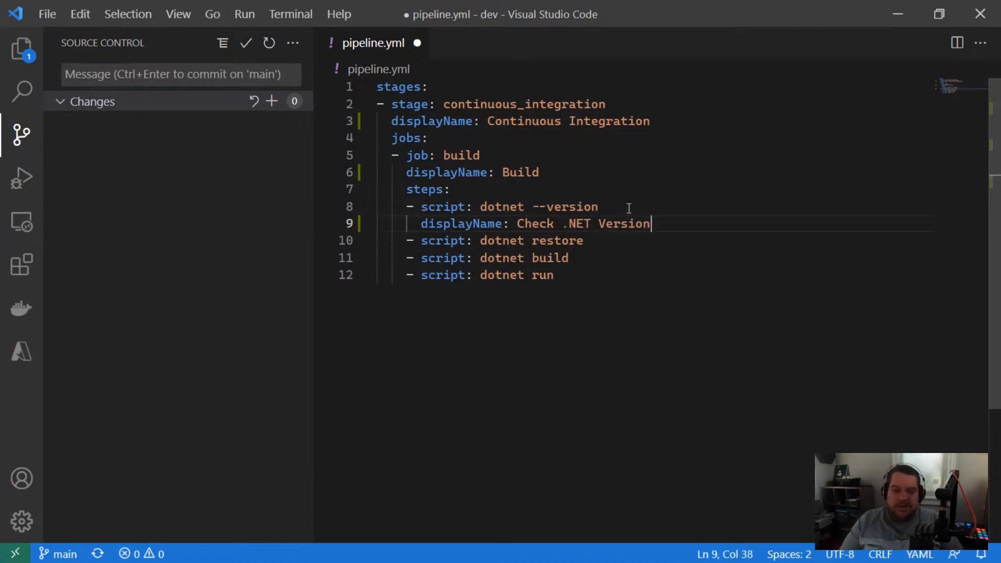
Step: Add the displayName Restore NuGet Packages to the dotnet restore script step
key("Down")
key("Return")
key("Tab")
type("D")
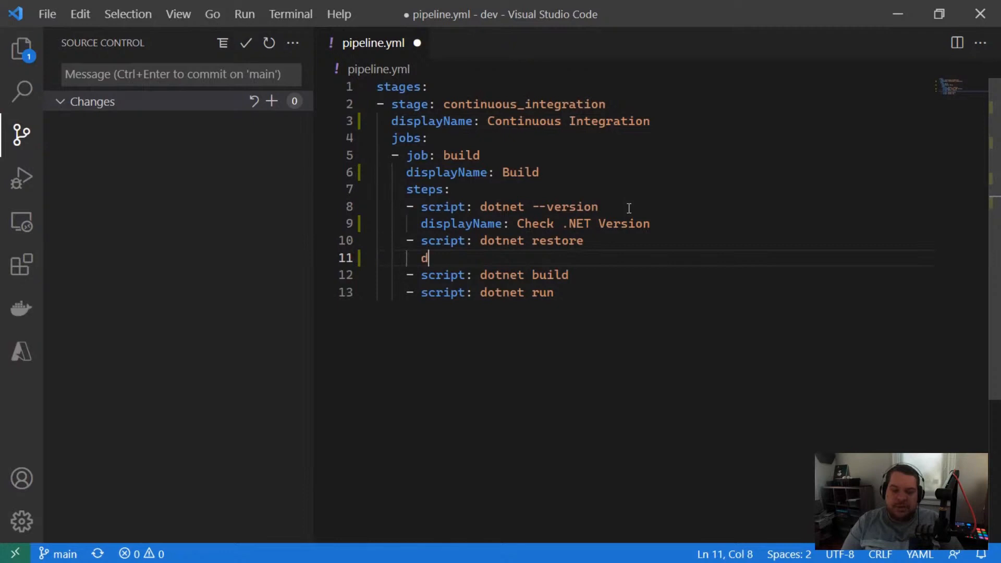
type("isplayName")
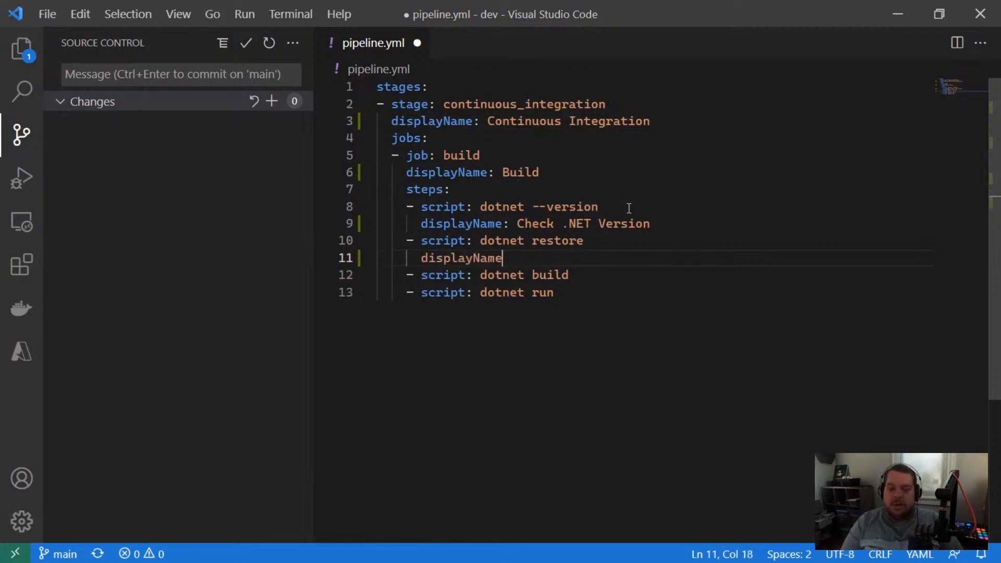
type(": Restore N")
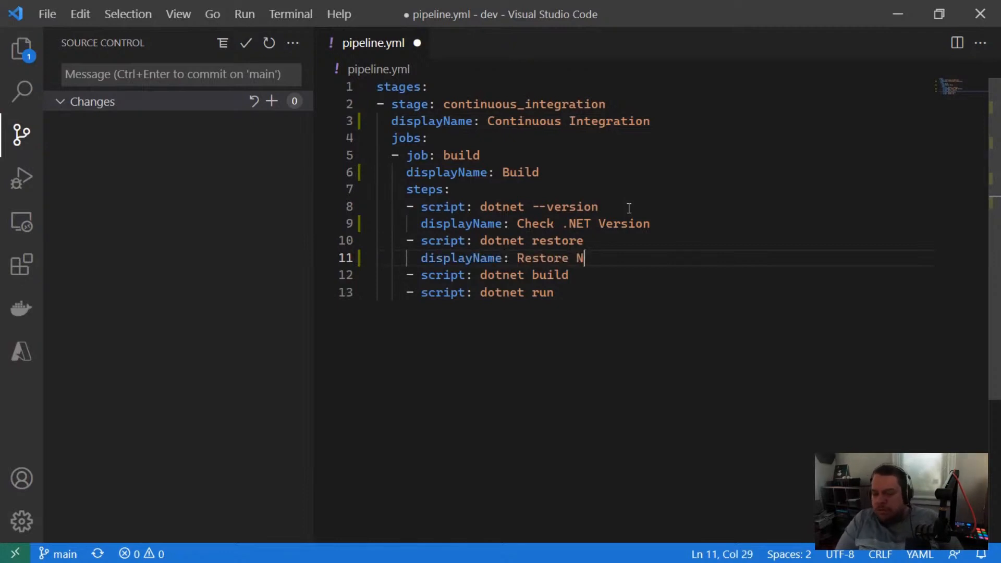
type("PM Packages")
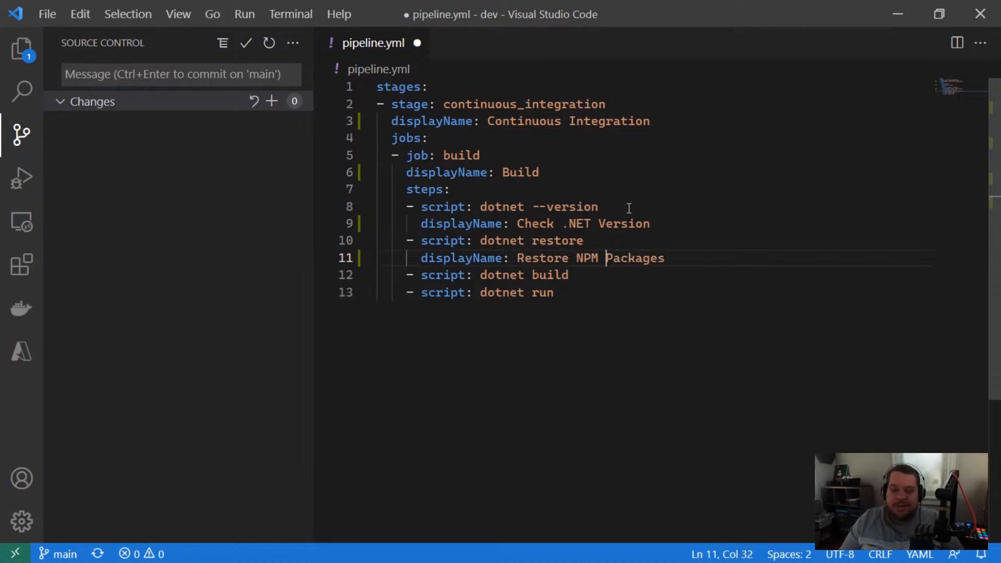
key("BackSpace")
key("BackSpace")
key("BackSpace")
type("uGet")
Step: Add the displayName Build .NET Project to the dotnet build script step
key("Down")
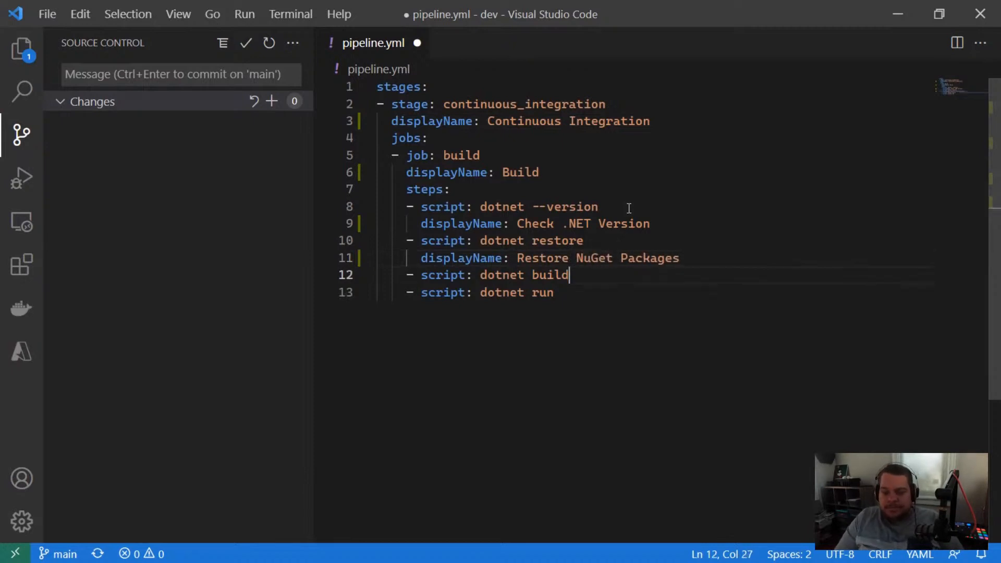
key("Return")
type("displayName")
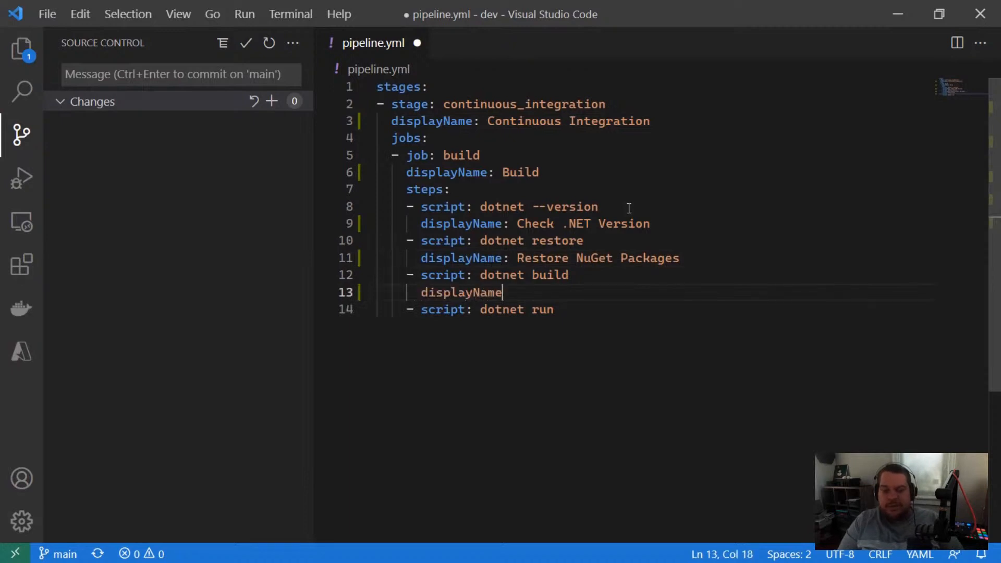
type(": B")
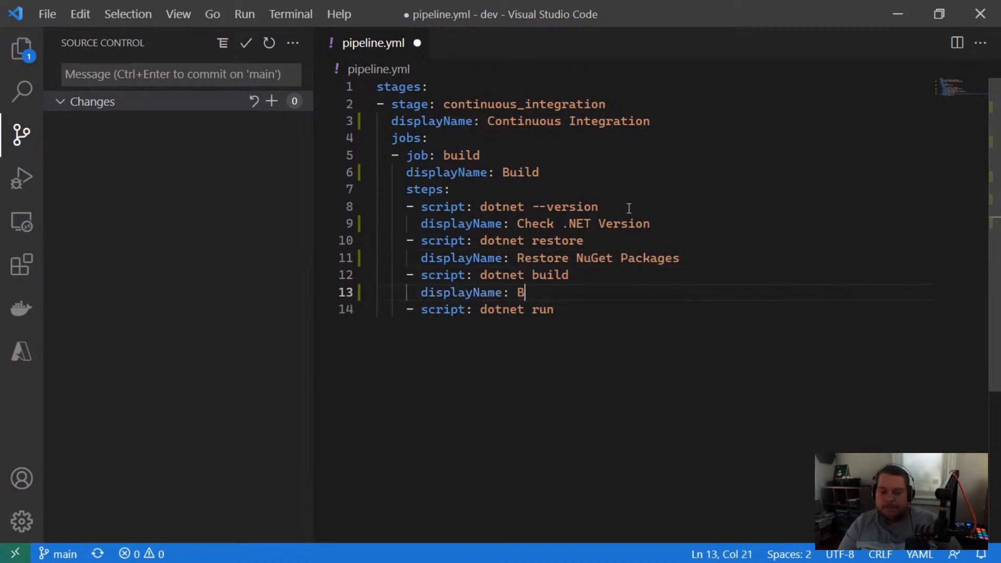
type("uild .NET ")
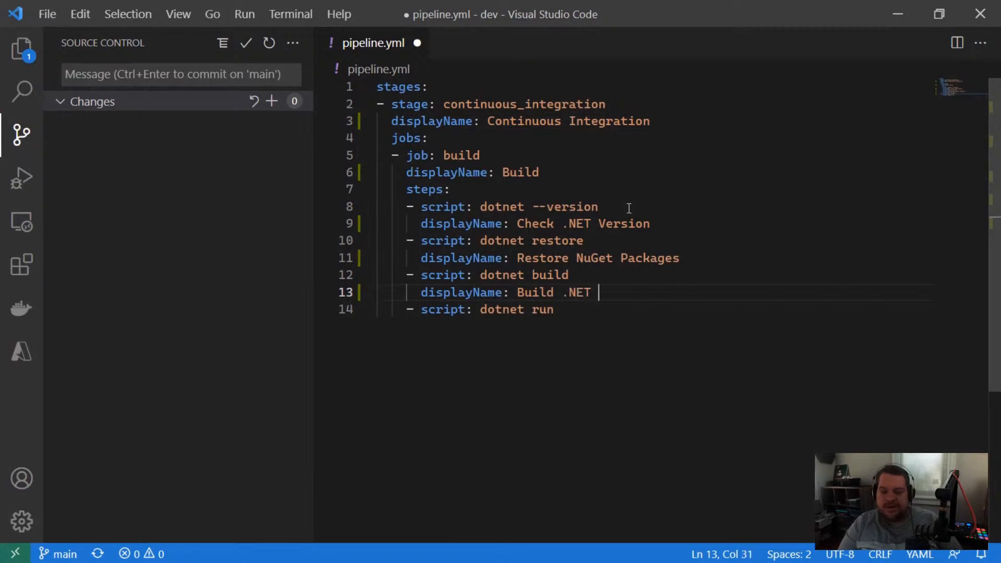
type("Project")
Step: Add the displayName Run .NET Project to the dotnet run script step and save pipeline.yml
key("Down")
key("Return")
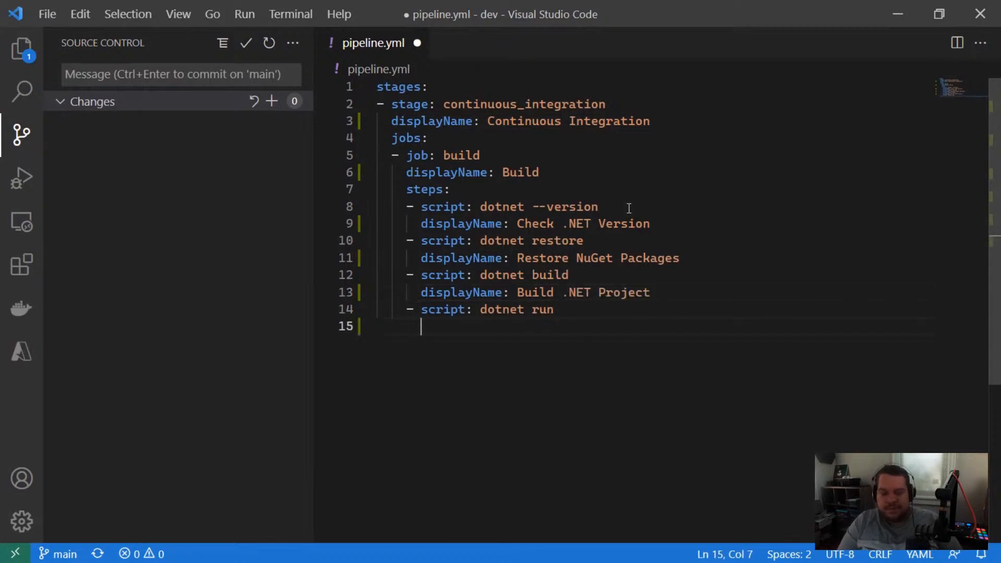
type("displayName: ")
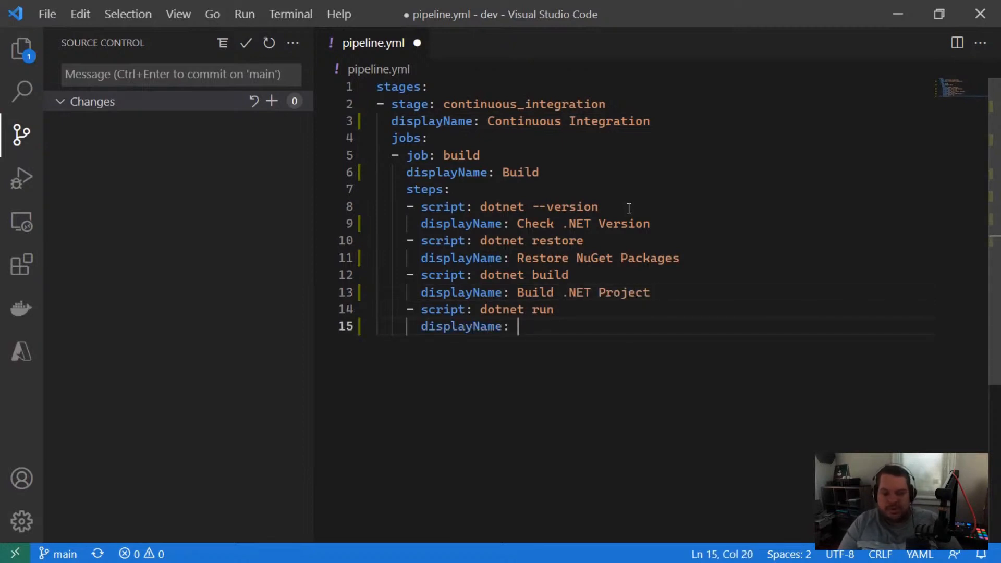
type("Run .NET Project")
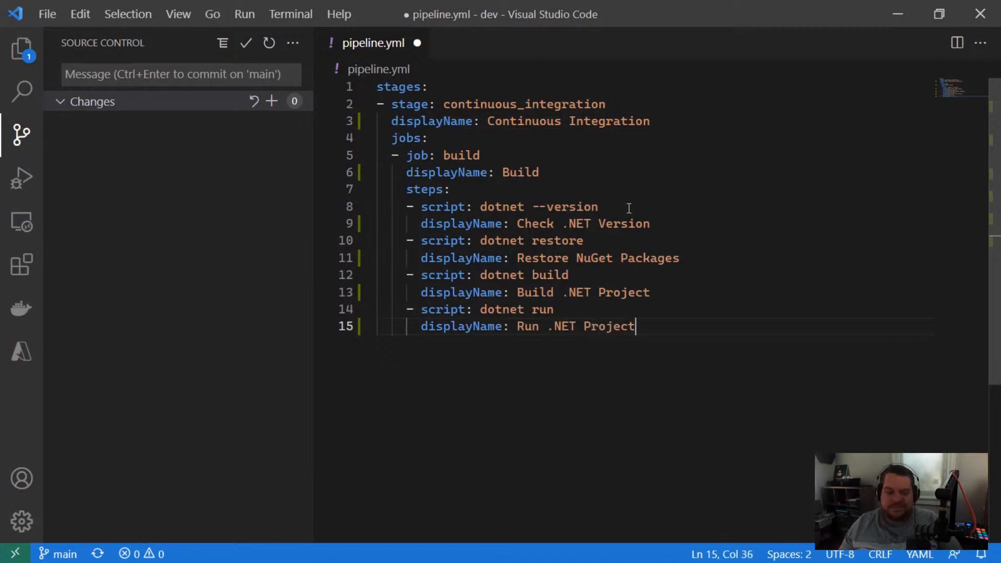
key("ctrl+s")
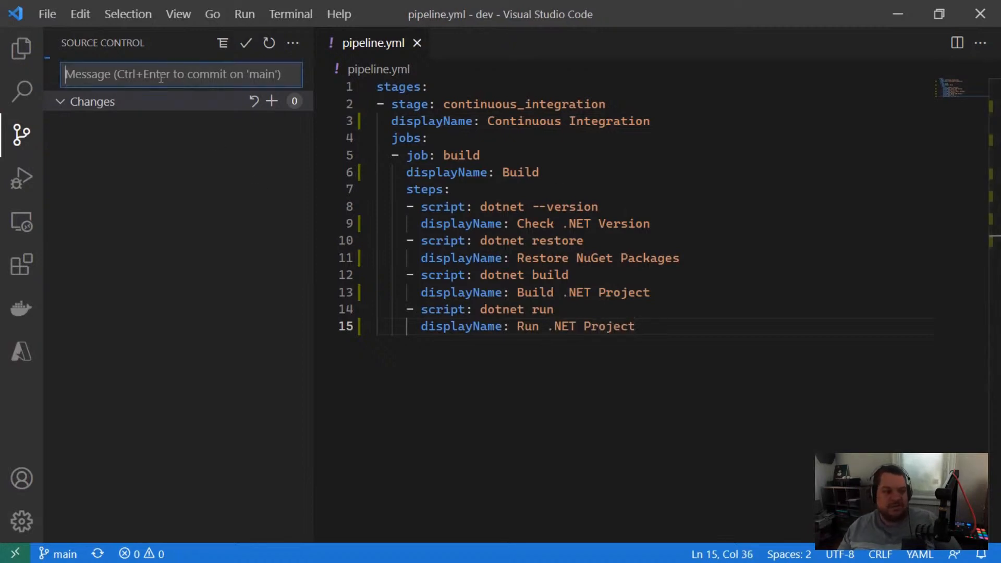
Step: Commit the pipeline.yml change with the message "Improve display names" and sync it to the remote repository
left_click(161, 77)
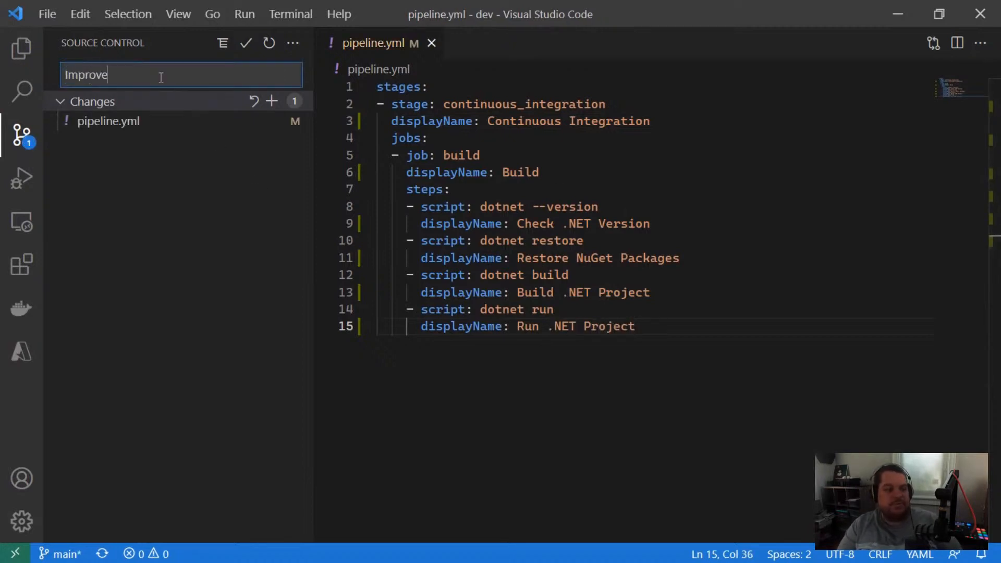
type("Improve display name")
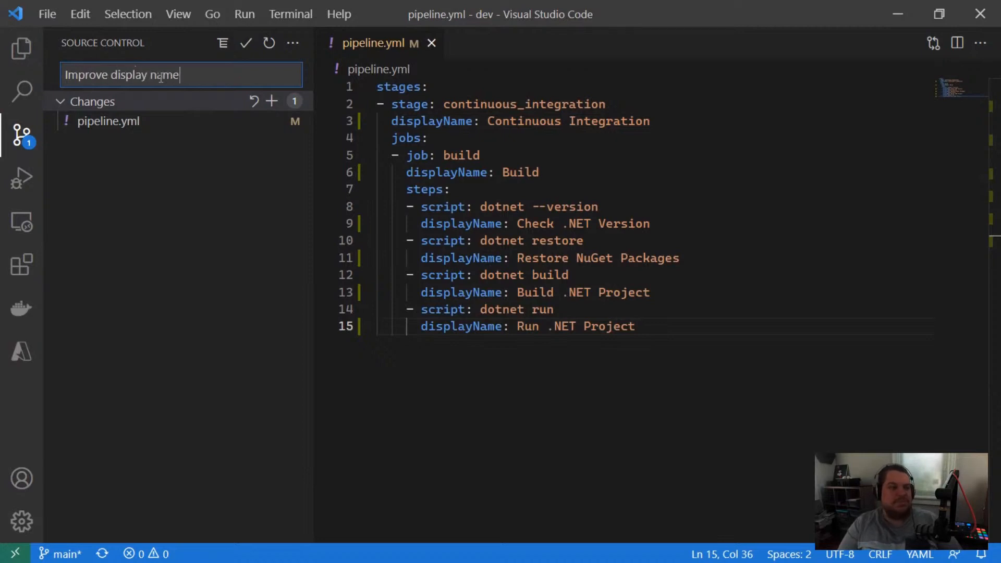
type("s")
left_click(246, 43)
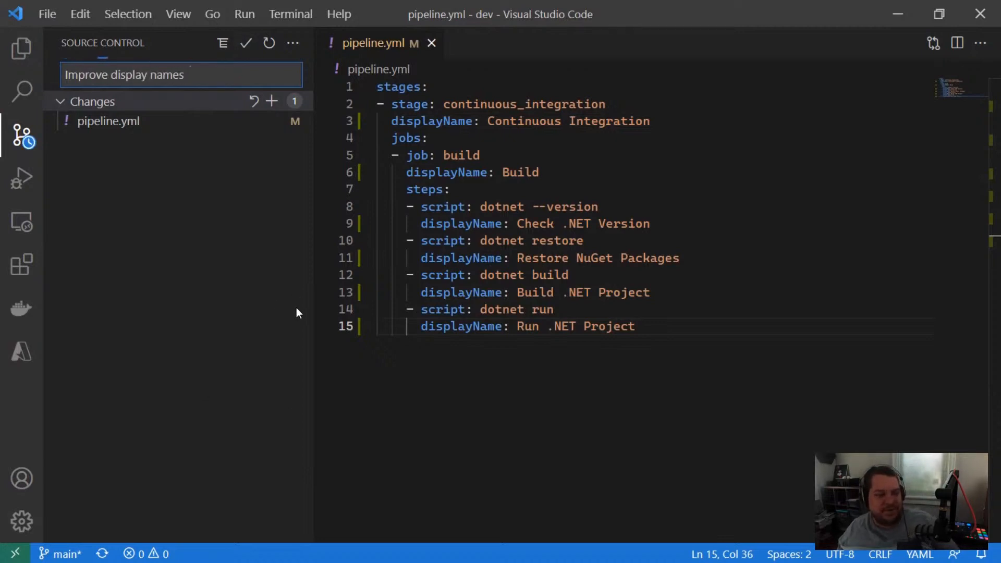
left_click(194, 114)
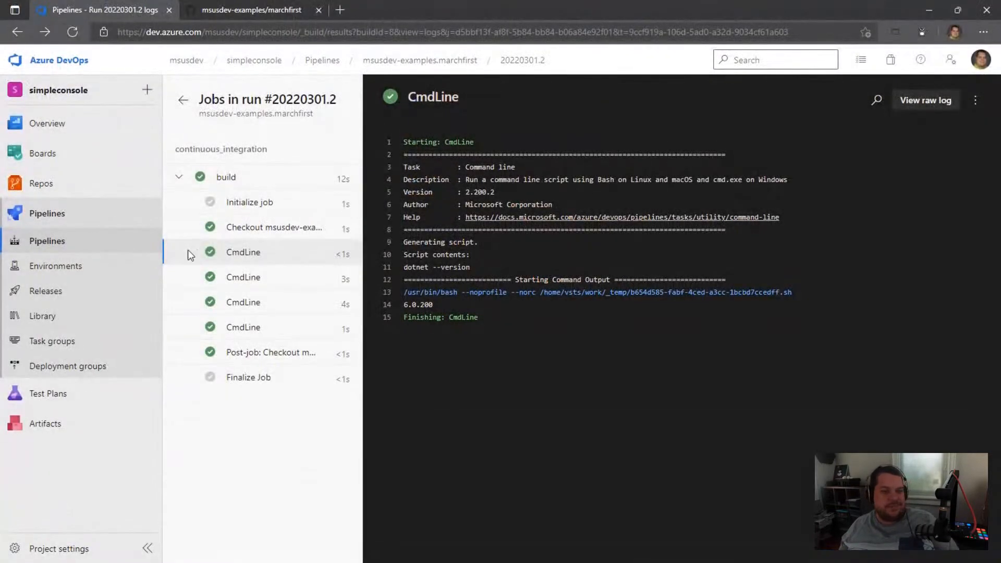
Step: Switch to Azure DevOps, leave the old run's logs and open the run list of the msusdev-examples.marchfirst pipeline
left_click(184, 101)
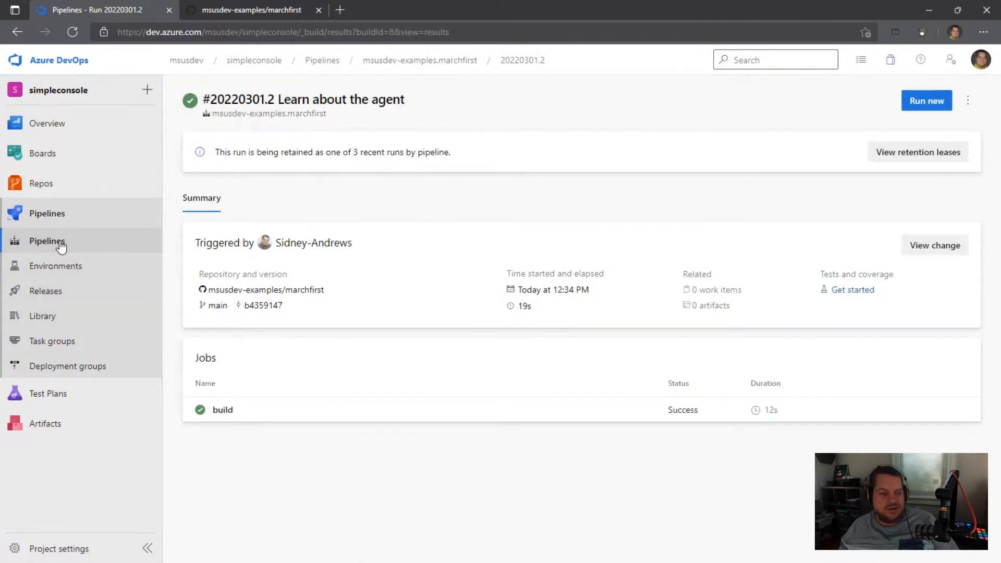
left_click(58, 242)
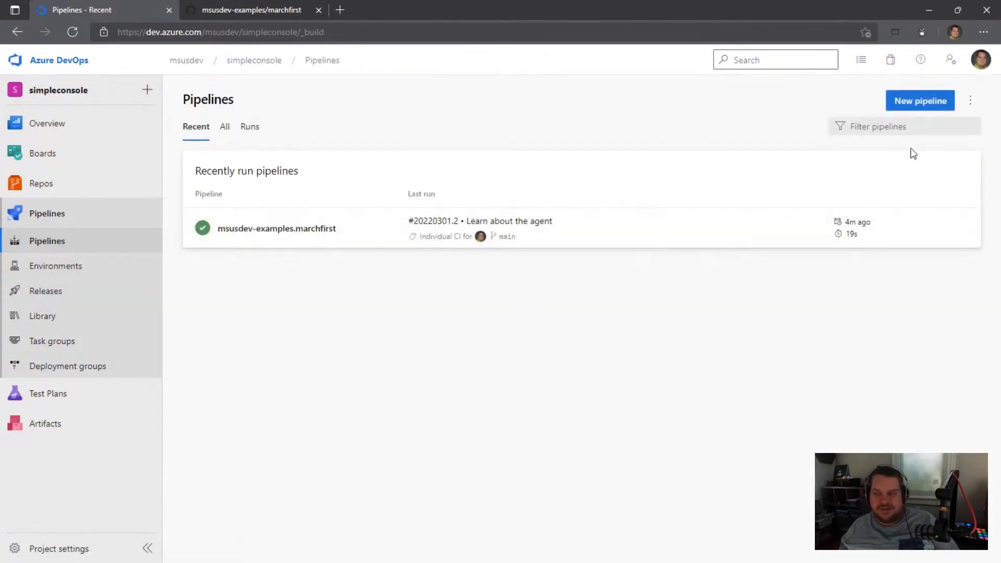
left_click(293, 233)
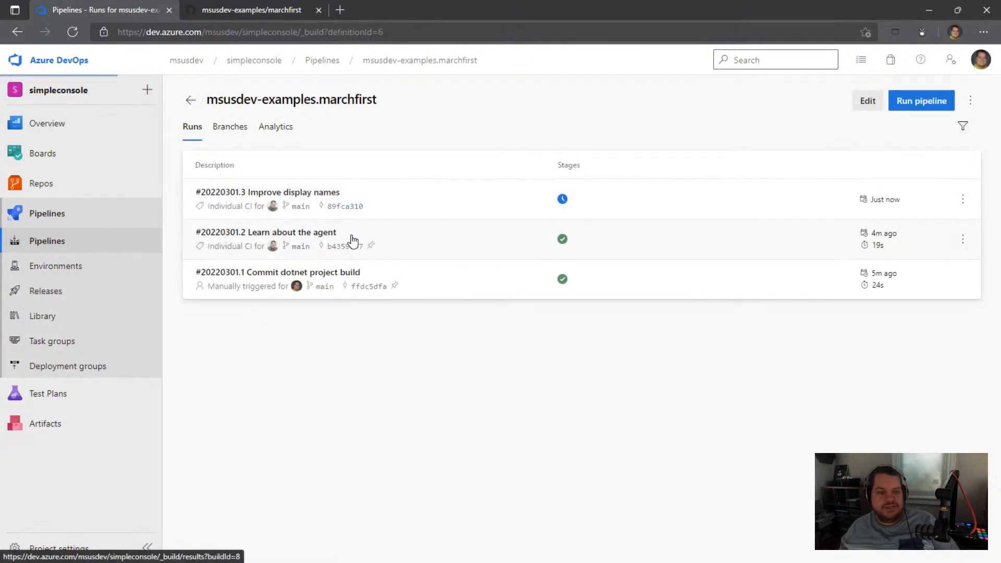
Step: Open the Build job of the Improve display names run and review the logs of its four .NET and NuGet steps
left_click(333, 211)
left_click(218, 351)
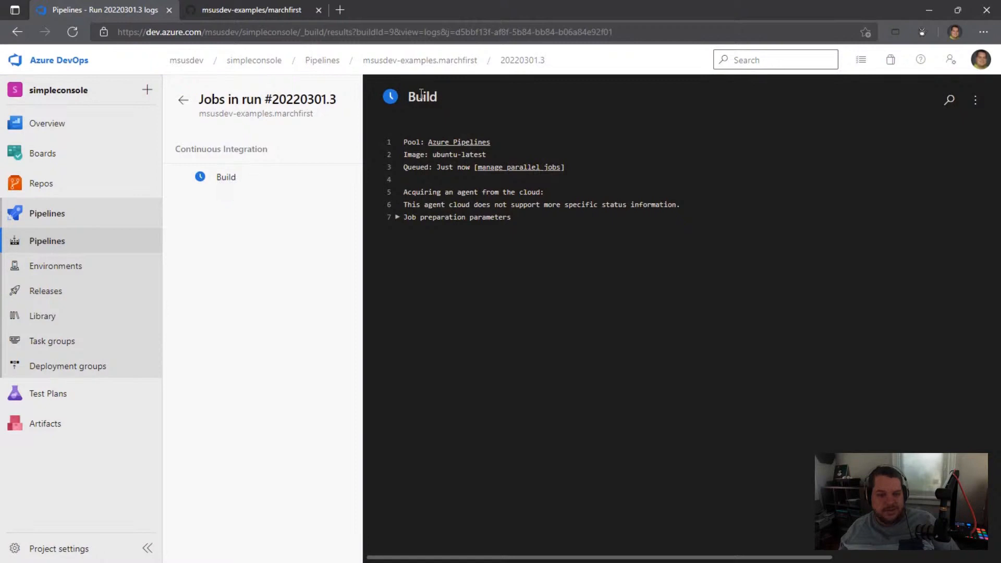
left_click(219, 180)
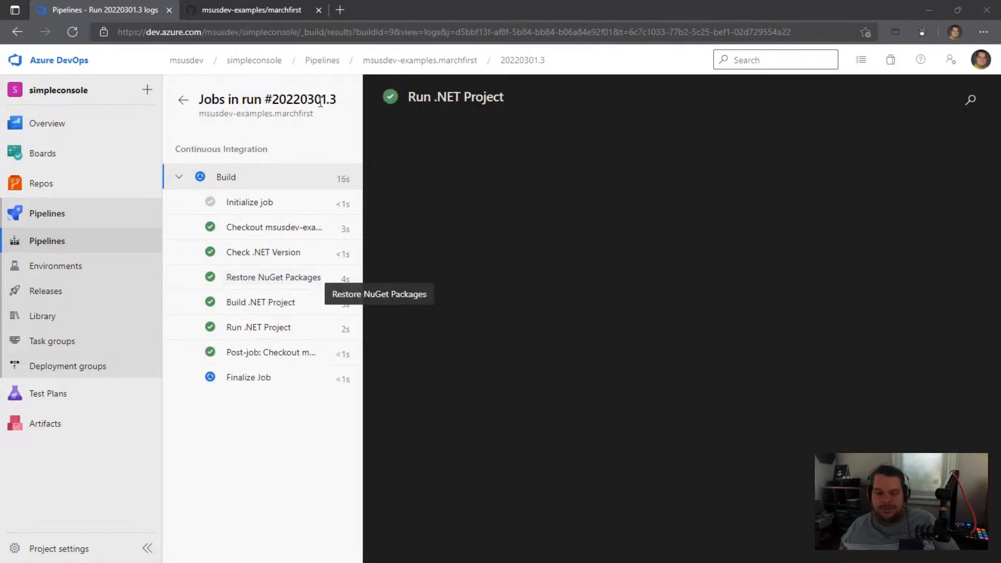
left_click(242, 253)
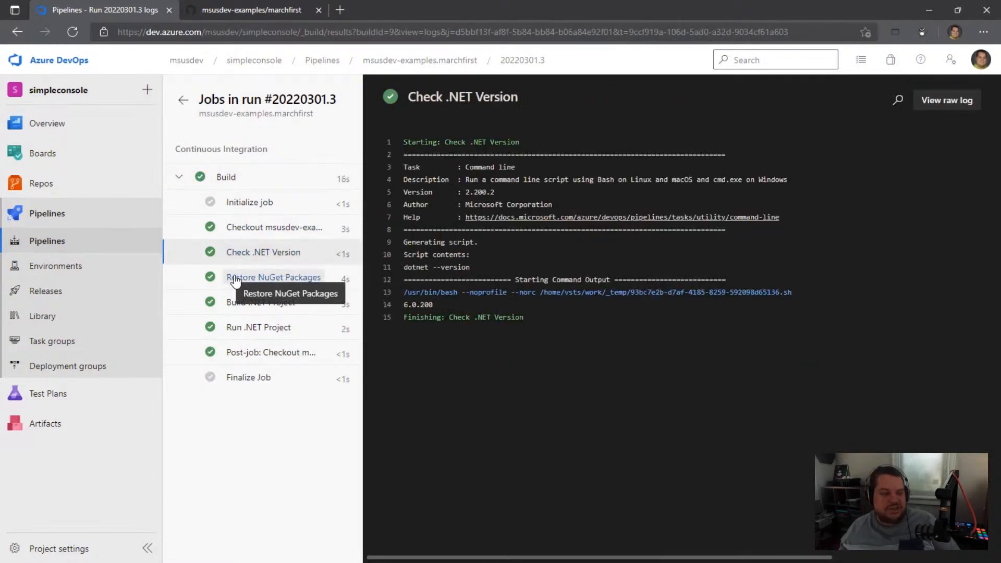
left_click(234, 281)
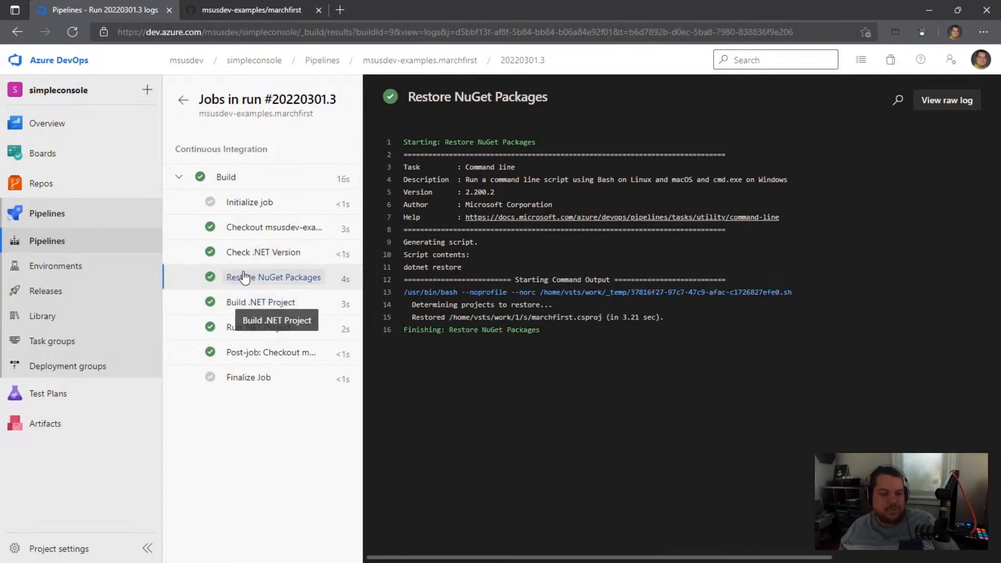
left_click(234, 304)
left_click(236, 329)
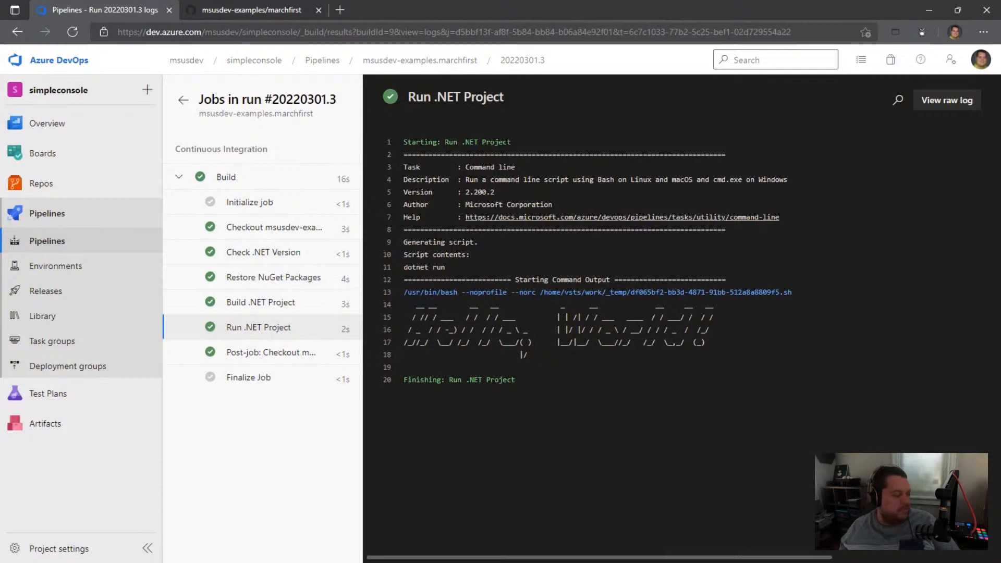
Step: Switch to Visual Studio Code, show the file explorer and add a pool entry above stages in pipeline.yml
key("alt+Tab")
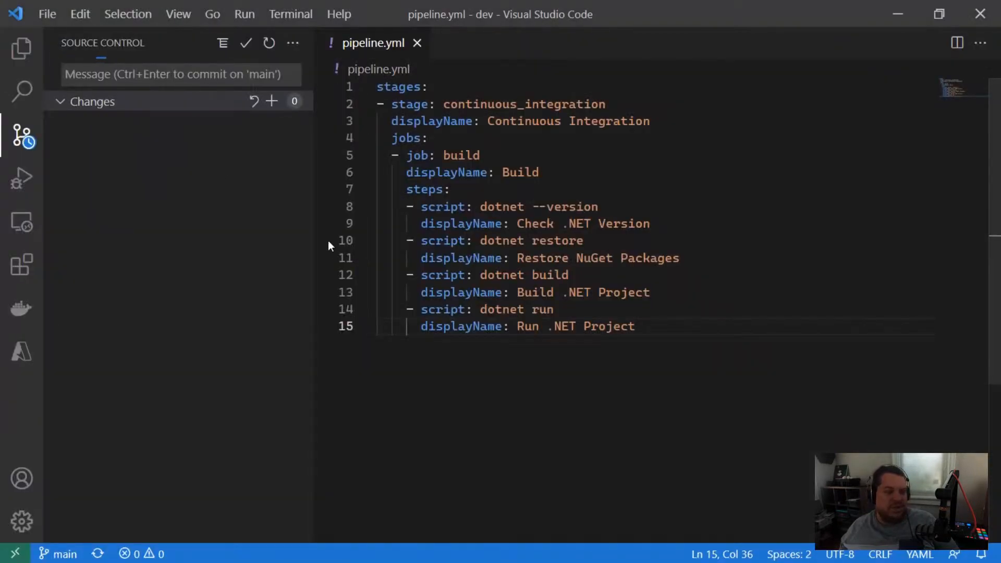
left_click(22, 61)
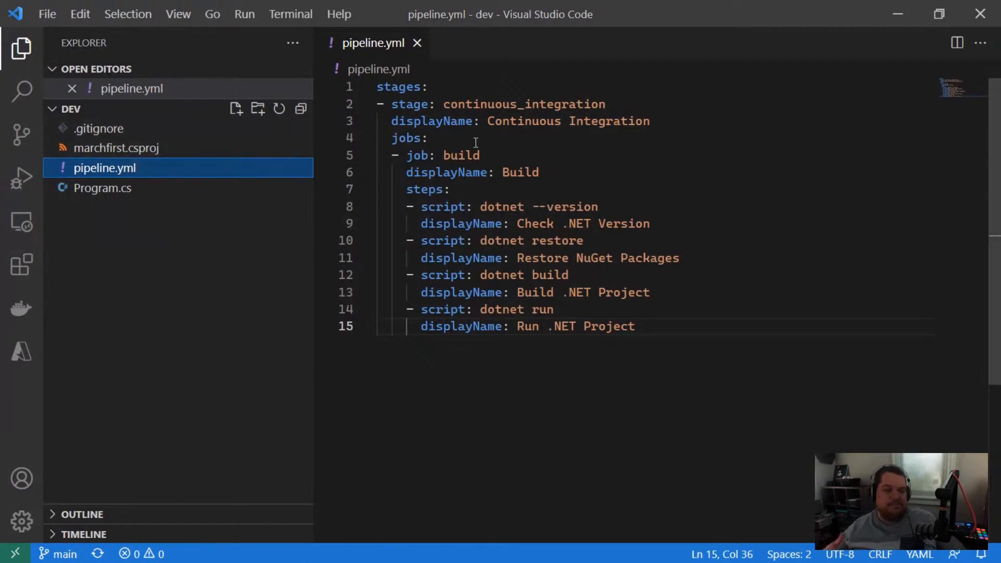
left_click(448, 87)
key("Return")
key("Return")
key("Up")
key("Up")
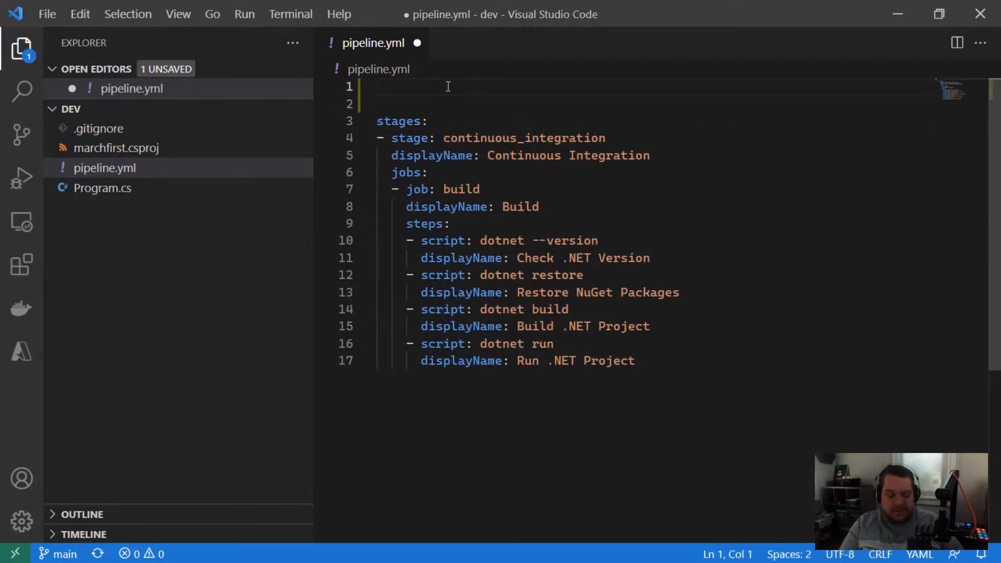
key("Down")
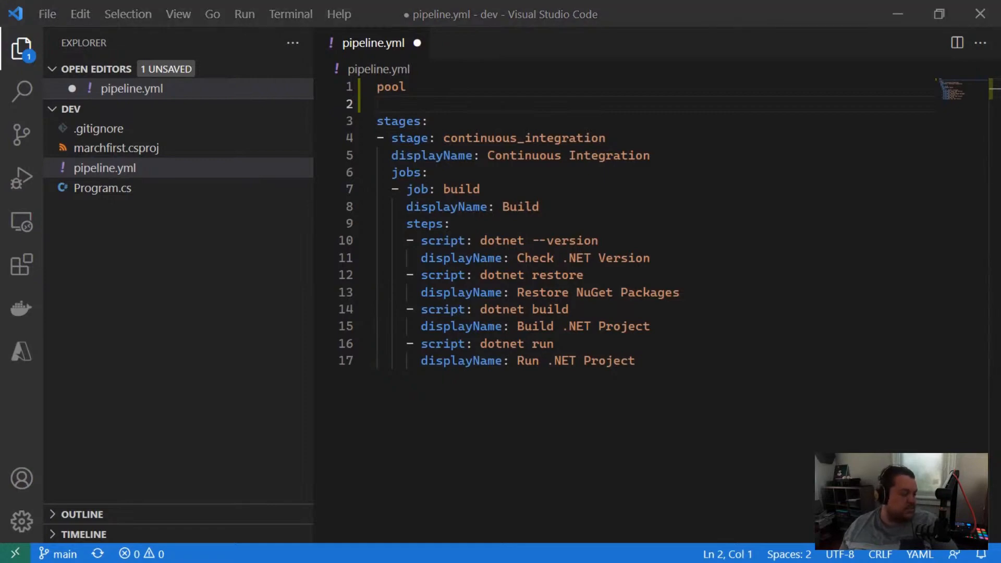
Step: Switch to Azure DevOps, expand Virtual Environment in the Initialize job log and open the linked Ubuntu2004-Readme.md
key("alt+Tab")
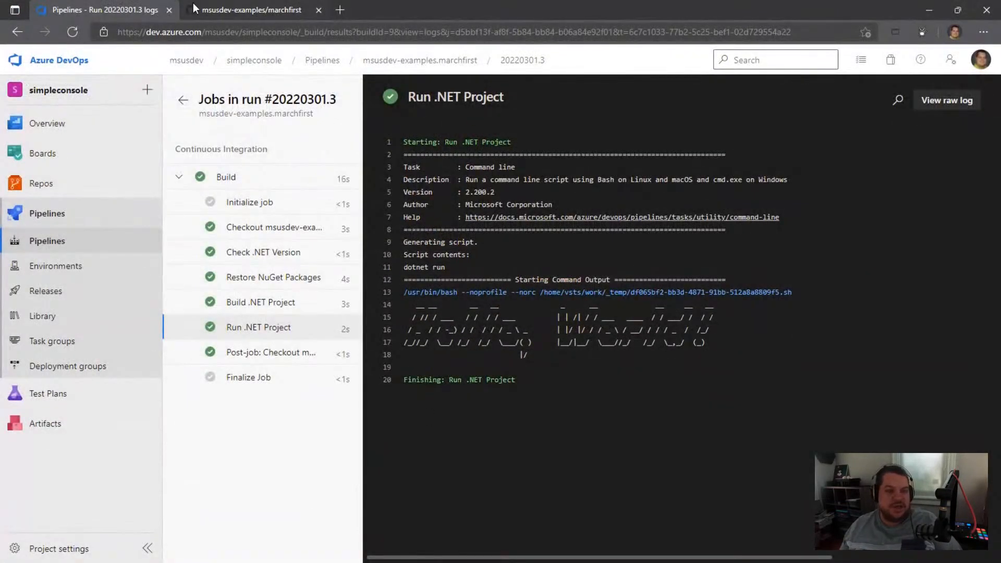
left_click(219, 9)
left_click(141, 11)
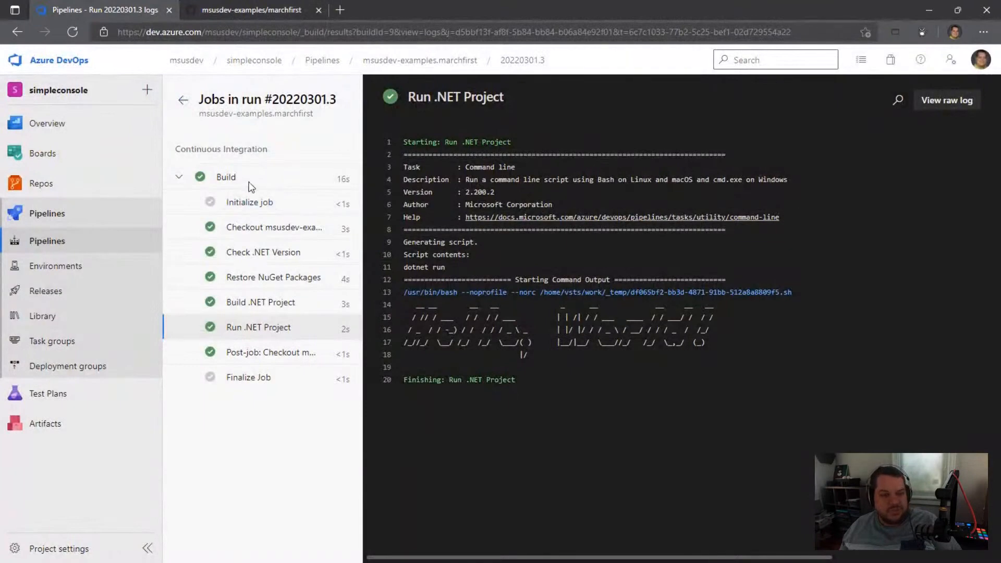
left_click(253, 211)
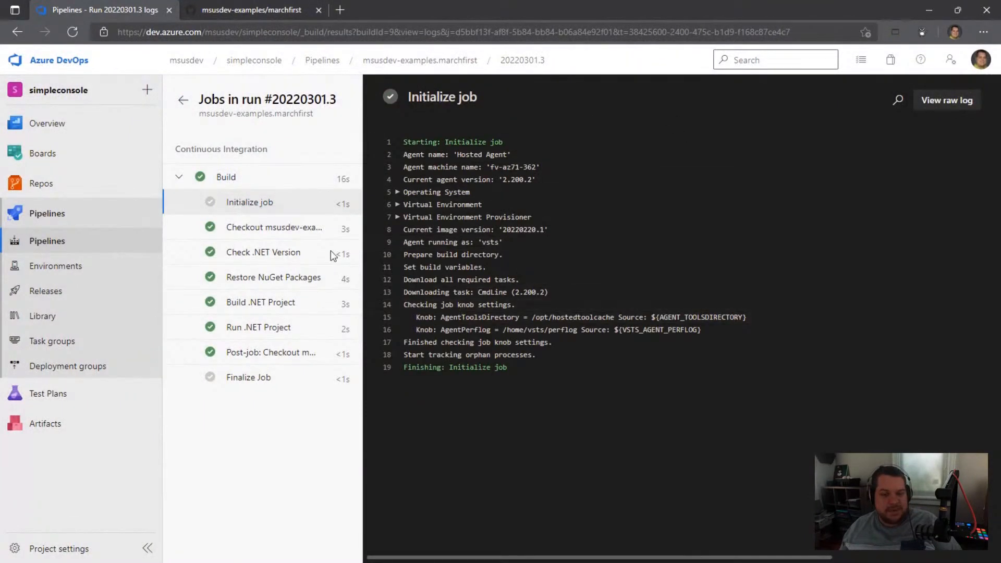
left_click(398, 205)
left_click(510, 243)
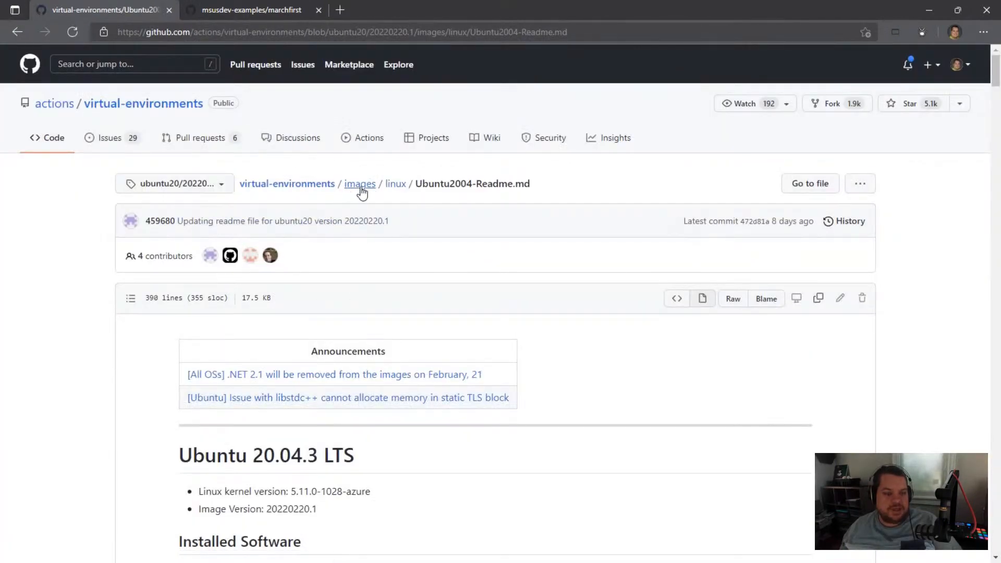
Step: Browse the virtual-environments images folder and its win subfolder, then return to the Initialize job log
left_click(359, 186)
left_click(156, 320)
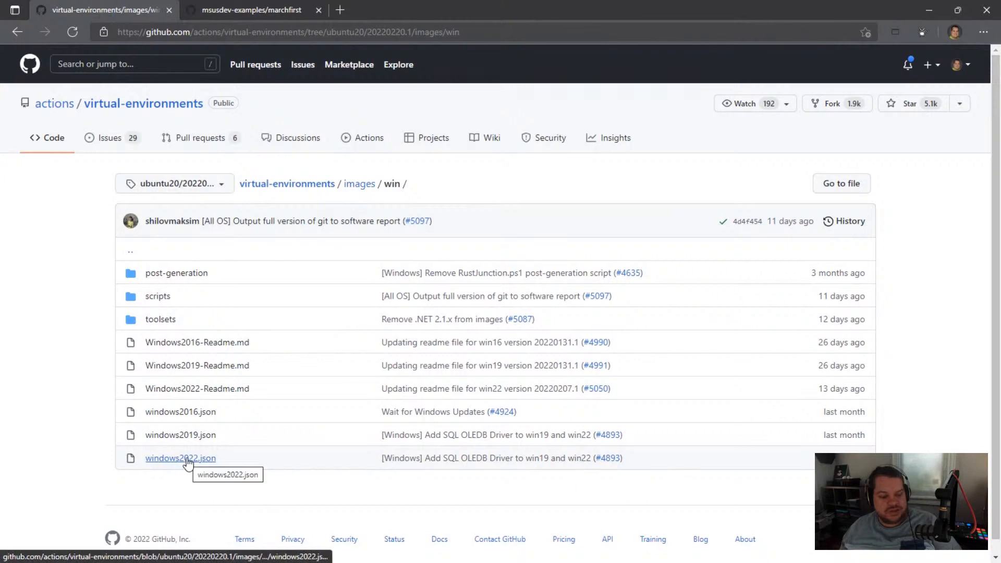
key("alt+Left")
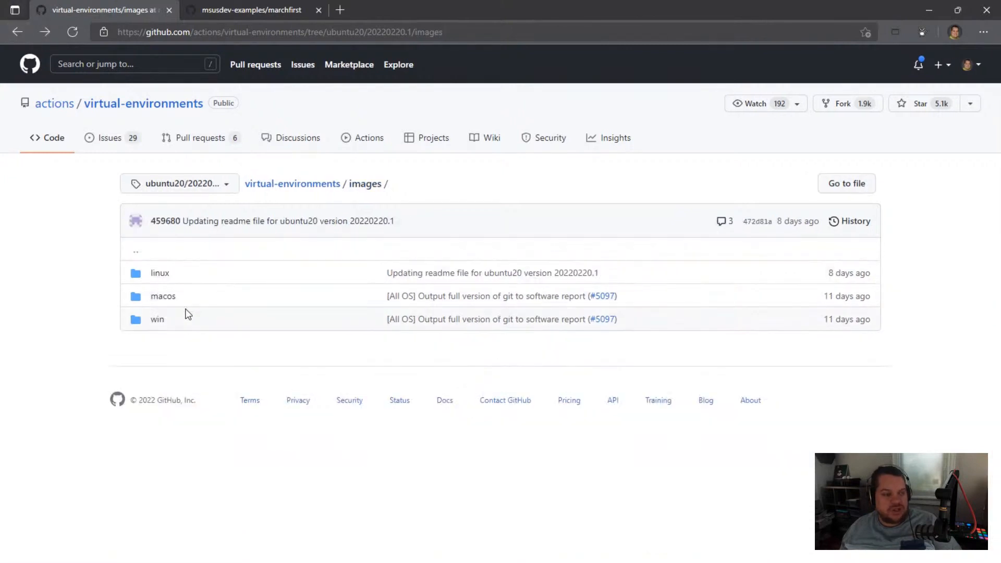
left_click(16, 32)
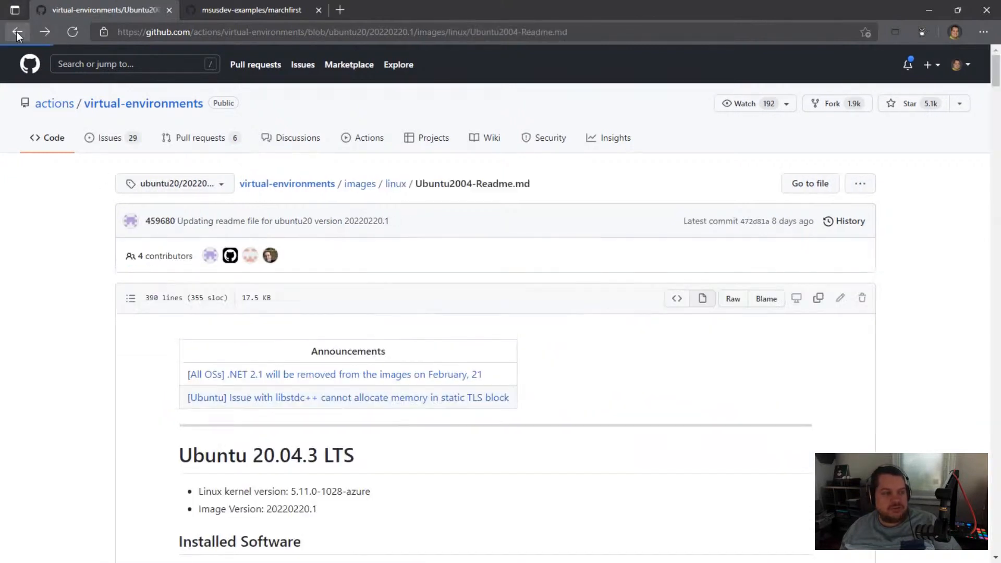
left_click(17, 31)
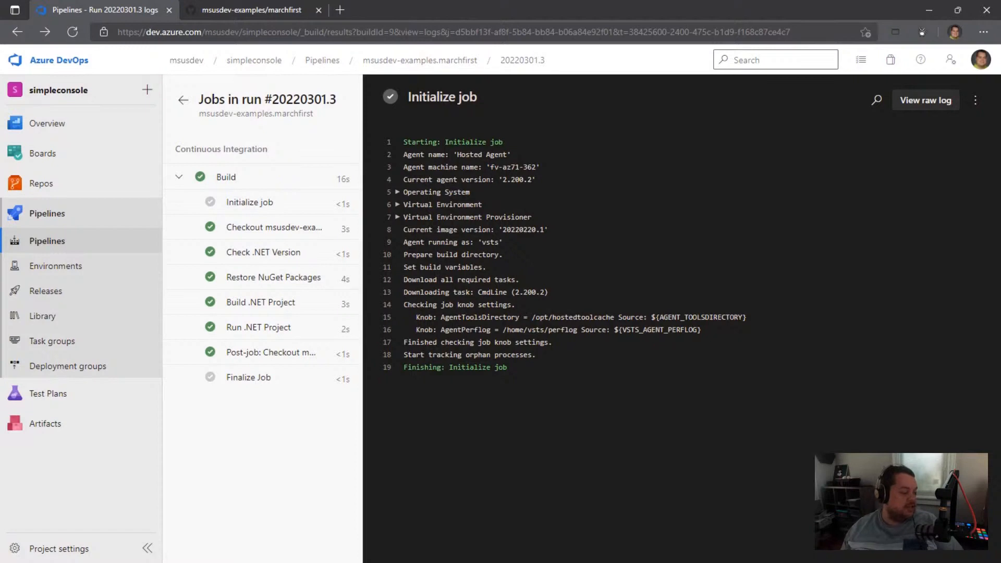
Step: Switch to Visual Studio Code and complete the pool block in pipeline.yml with vmImage: ubuntu-latest
key("alt+Tab")
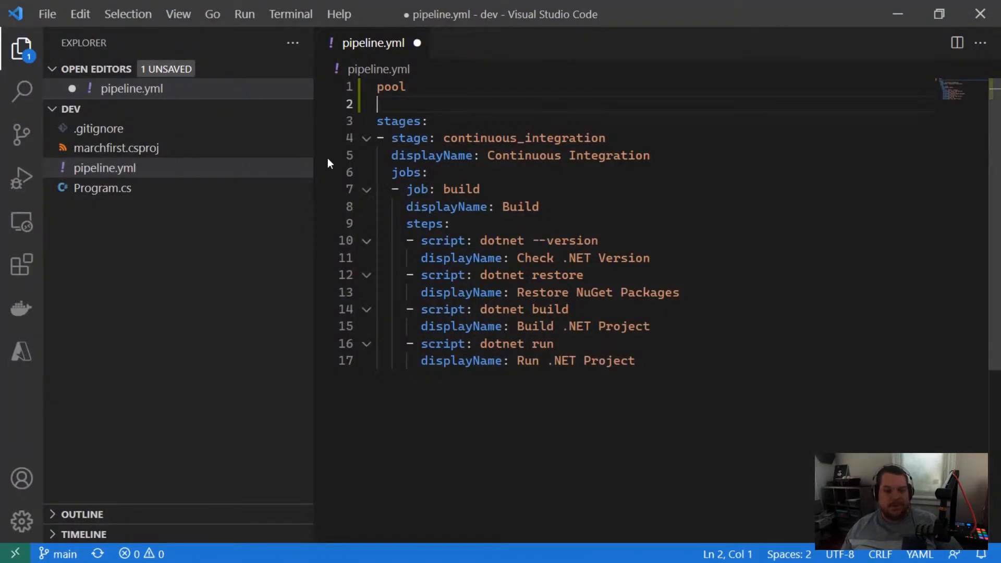
left_click(417, 85)
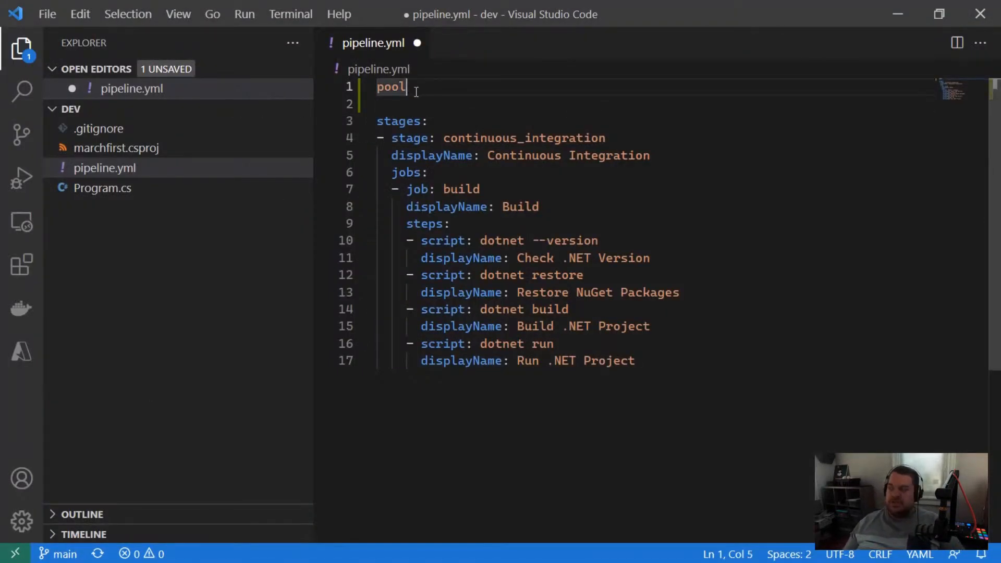
type(":")
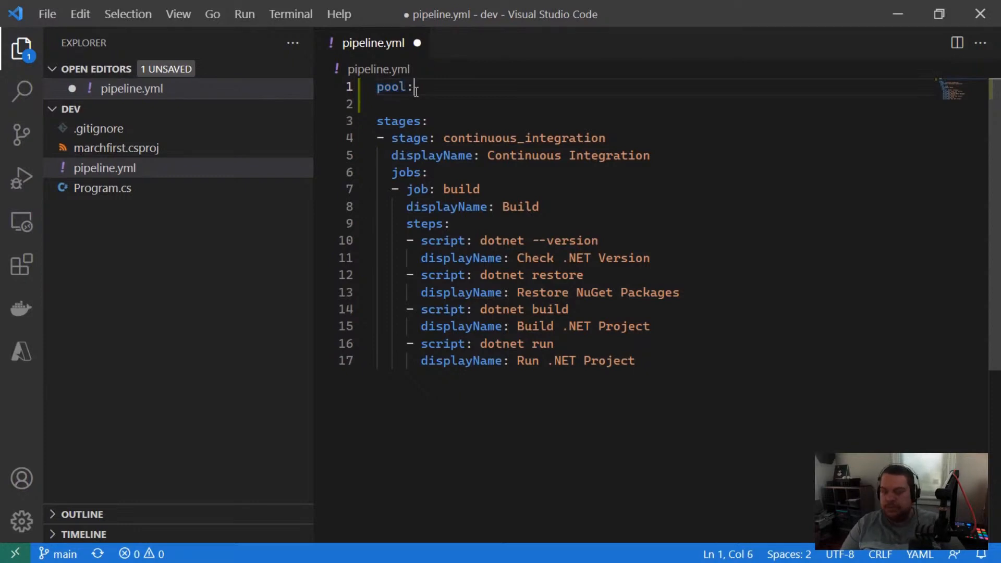
key("Return")
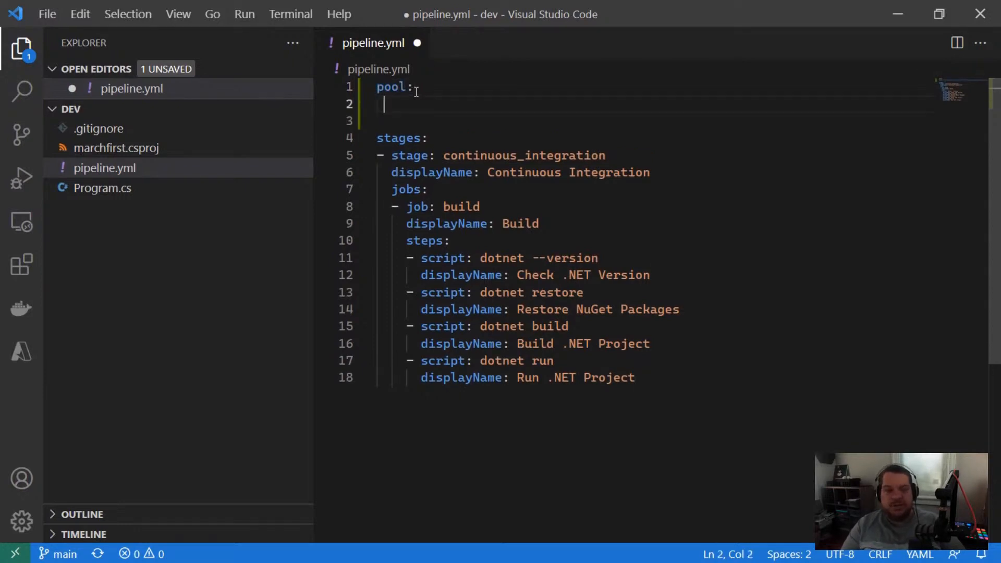
type("vmImage: ")
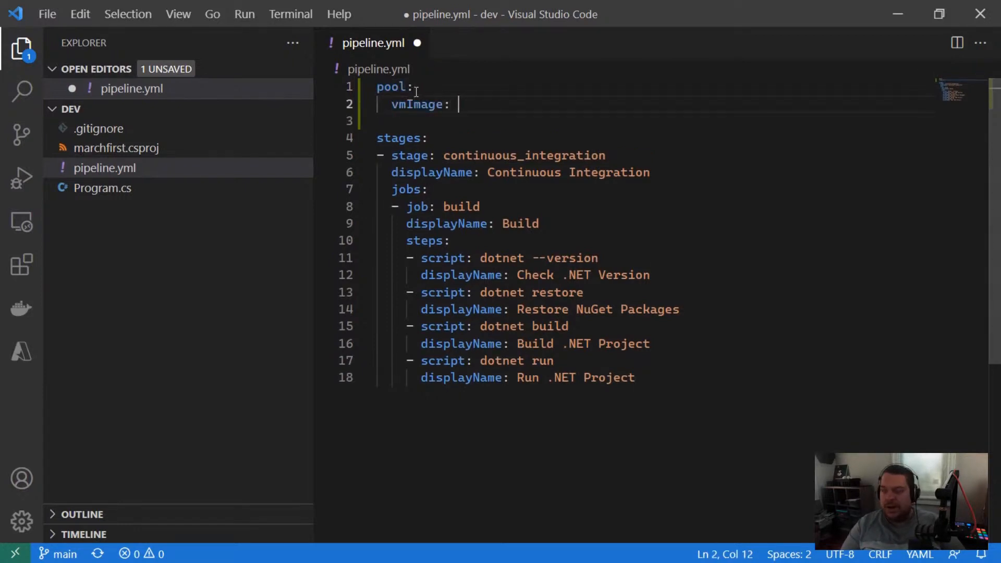
type("ubuntu-latest")
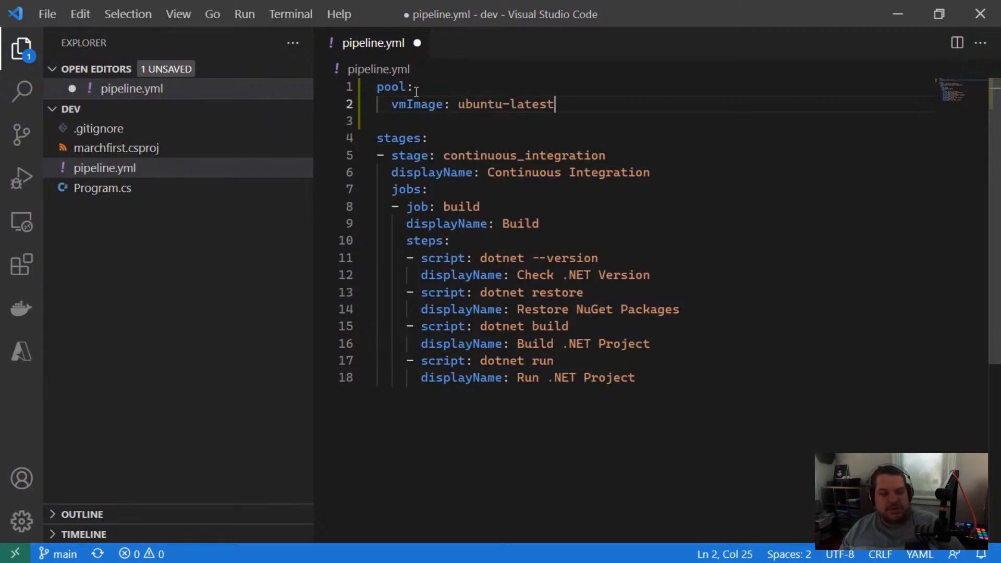
Step: Add a container entry below the pool block with the image mcr.microsoft.com/dotnet/sdk:6
left_click(450, 123)
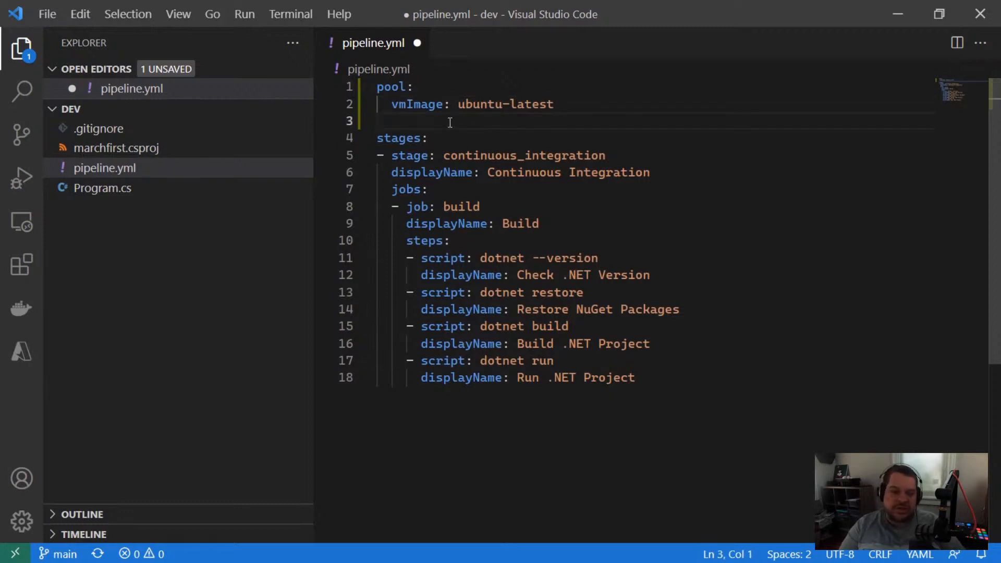
type("container")
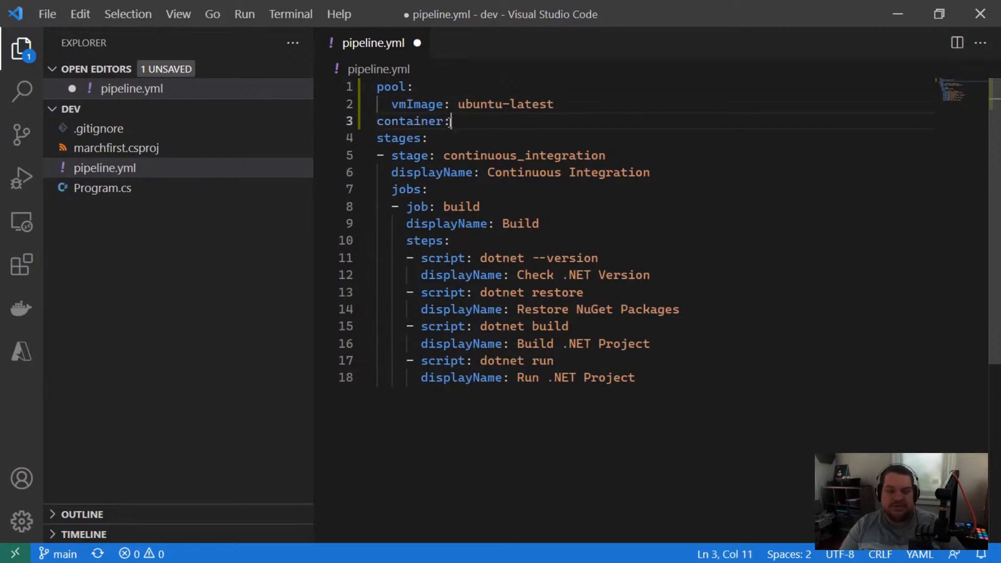
type(":")
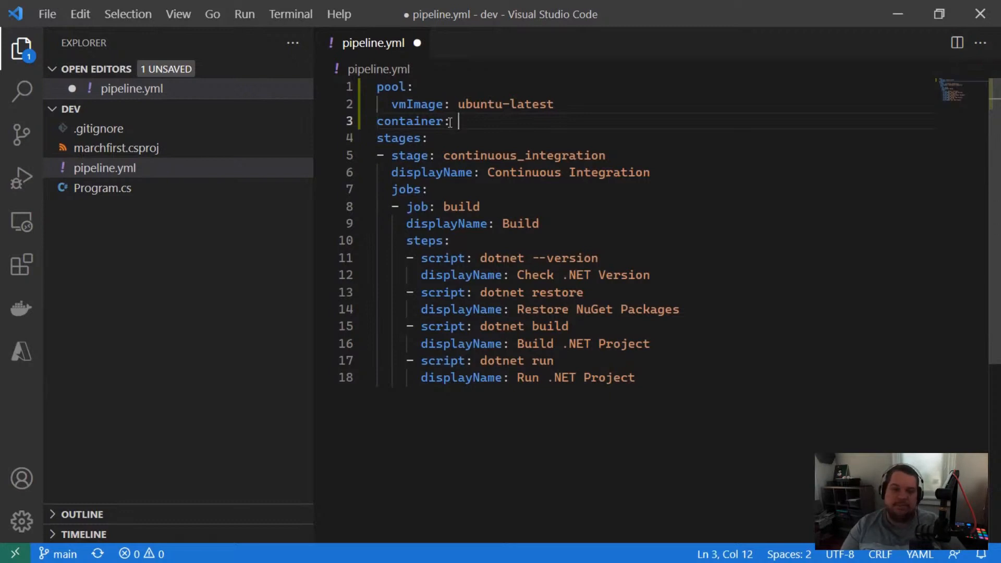
type("mcr.micr")
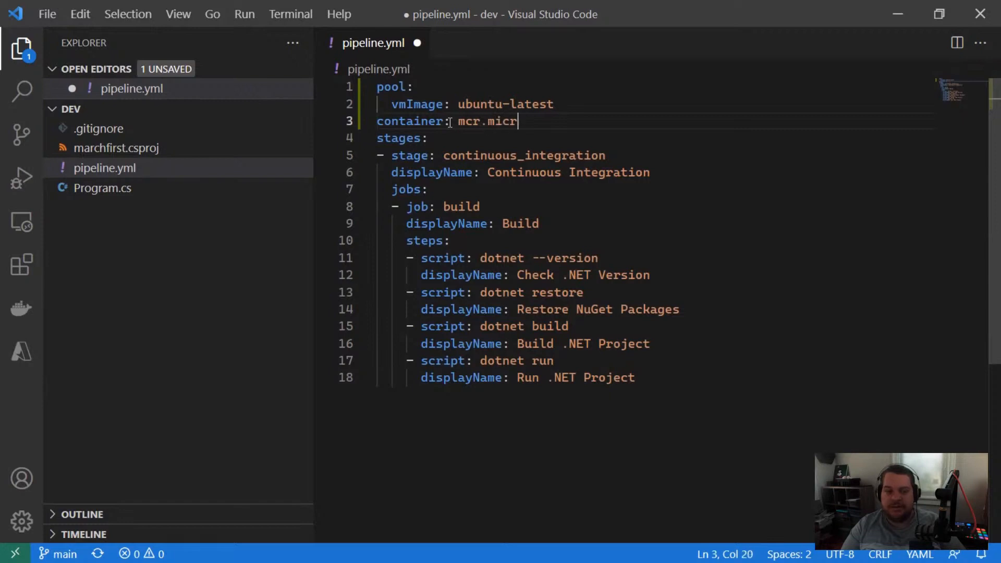
type("osoft.com/dotne")
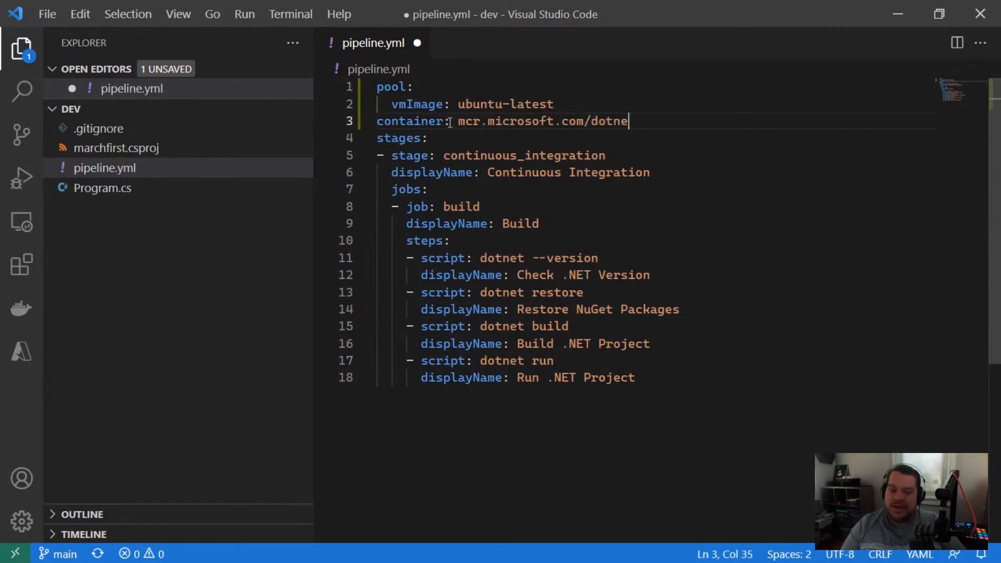
type("t/sdk:")
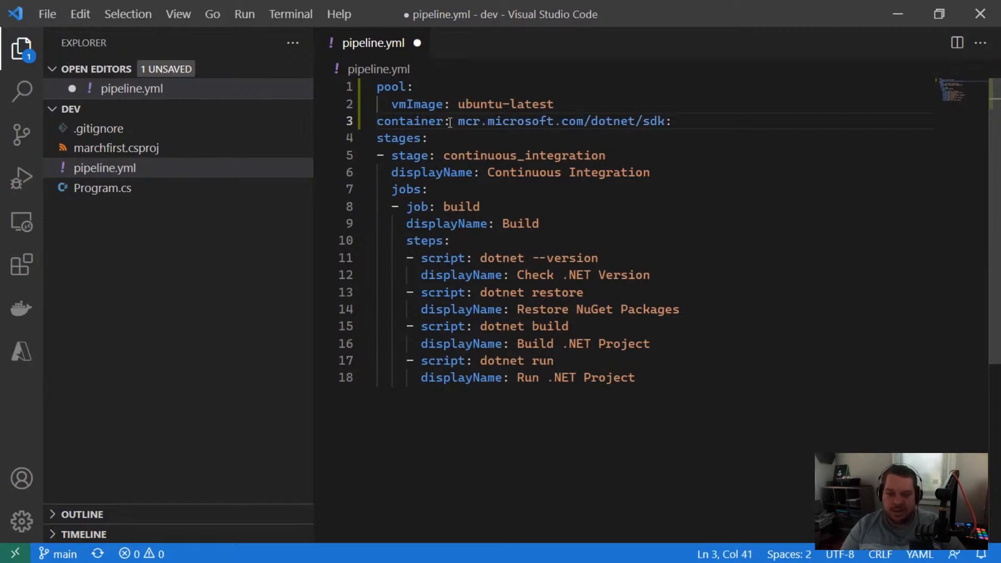
type("6")
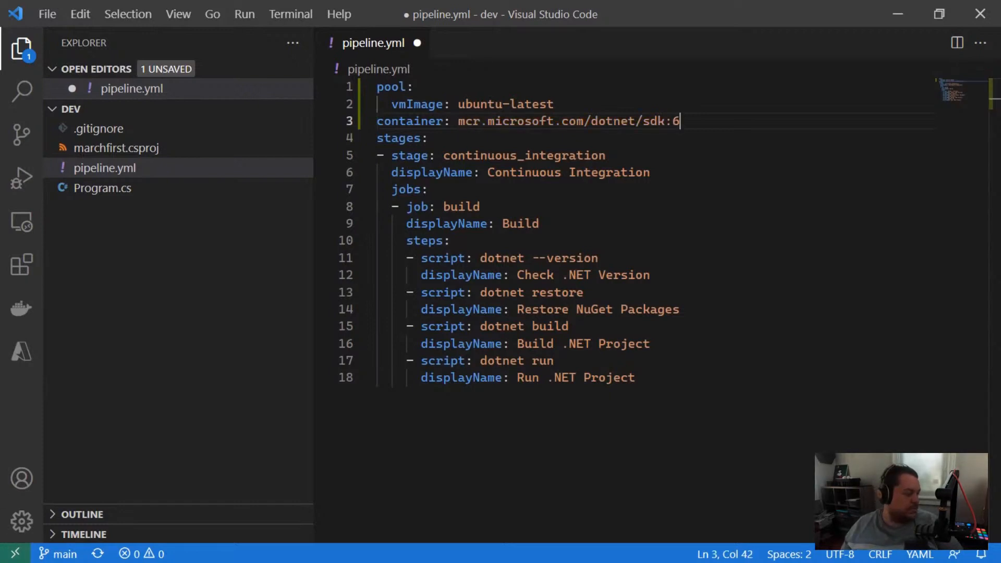
Step: Switch to the browser, open hub.docker.com in a new tab and search Docker Hub for dotnet sdk
key("alt+Tab")
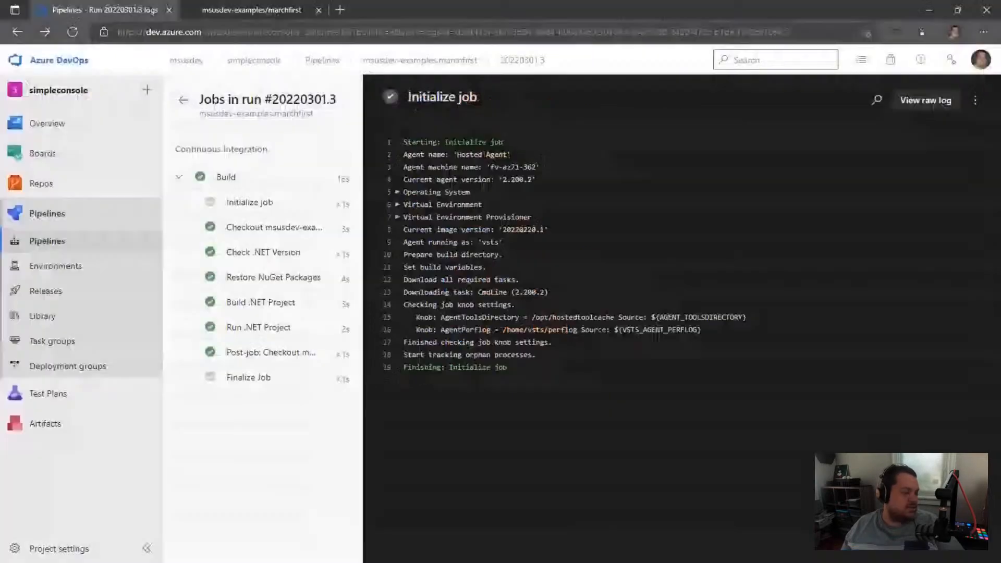
left_click(340, 12)
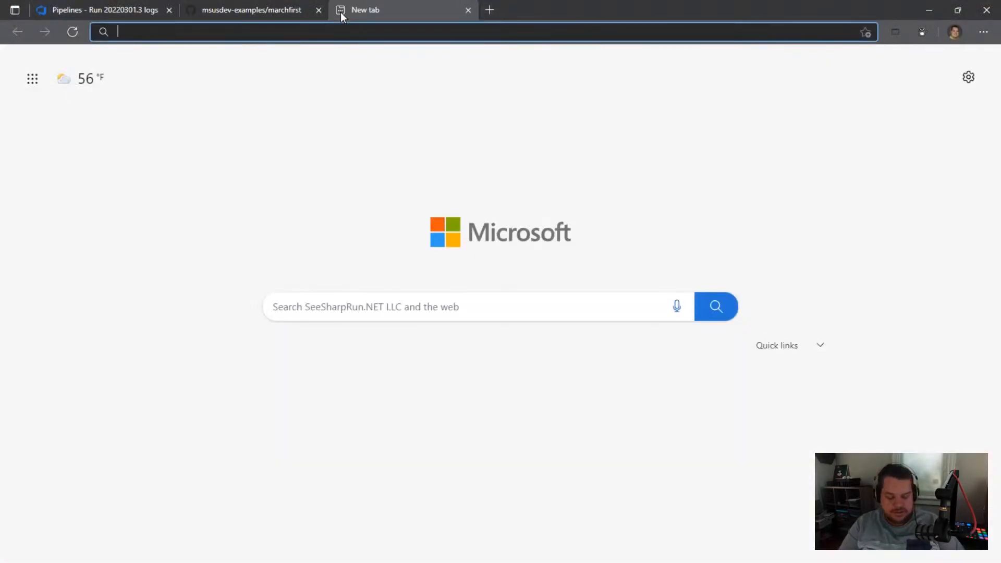
type("hub.docker.com")
key("Return")
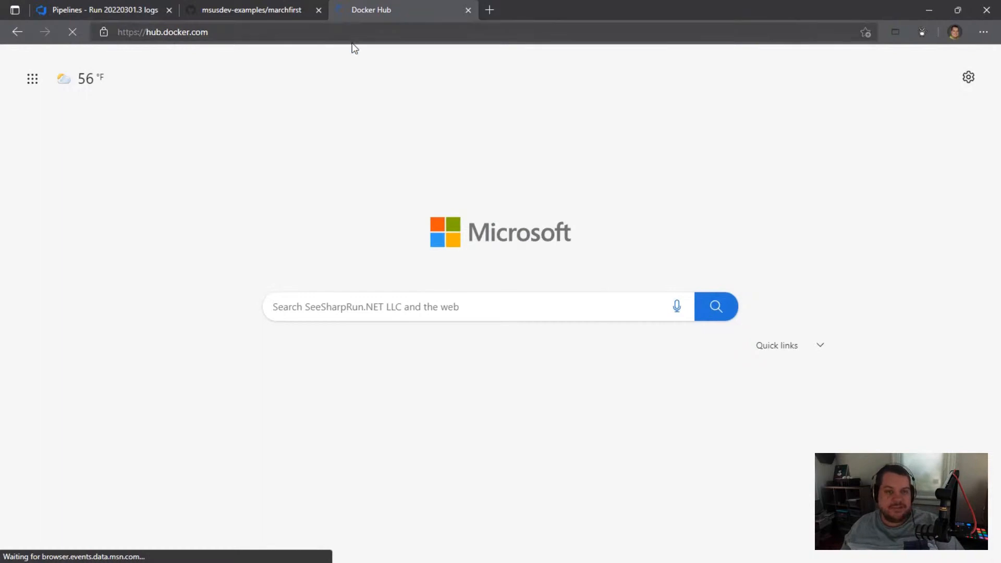
type("dotnet sdk")
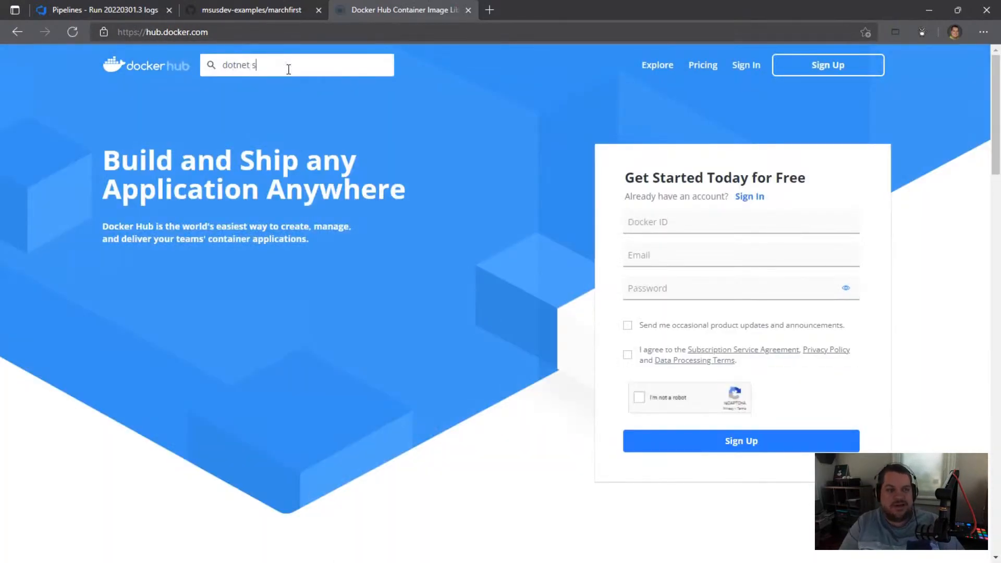
key("Return")
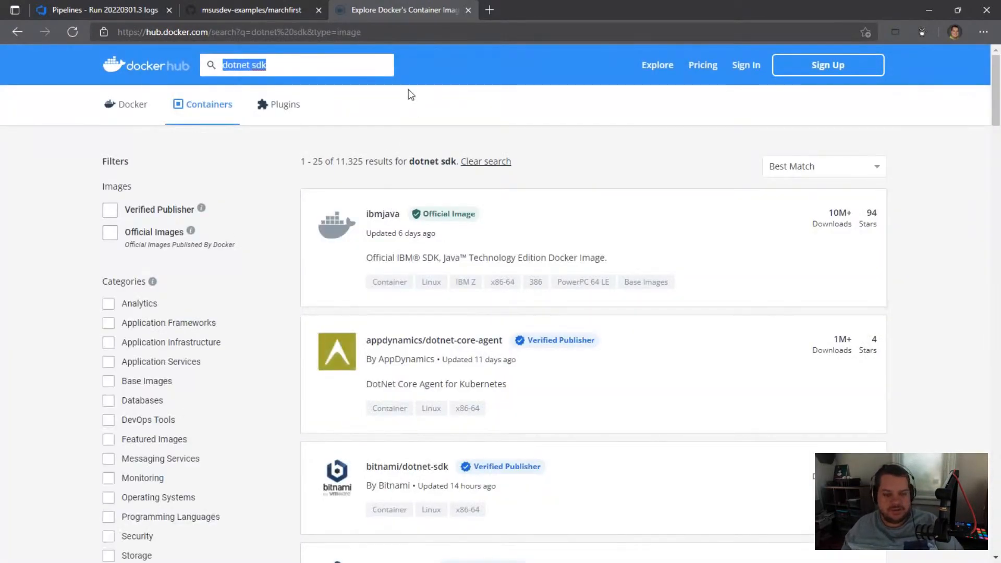
Step: Search the web for dotnet sdk 6 docker, open Microsoft's .NET SDK page on Docker Hub and view its featured tags
left_click(412, 31)
type("dotnet sdk 6 ")
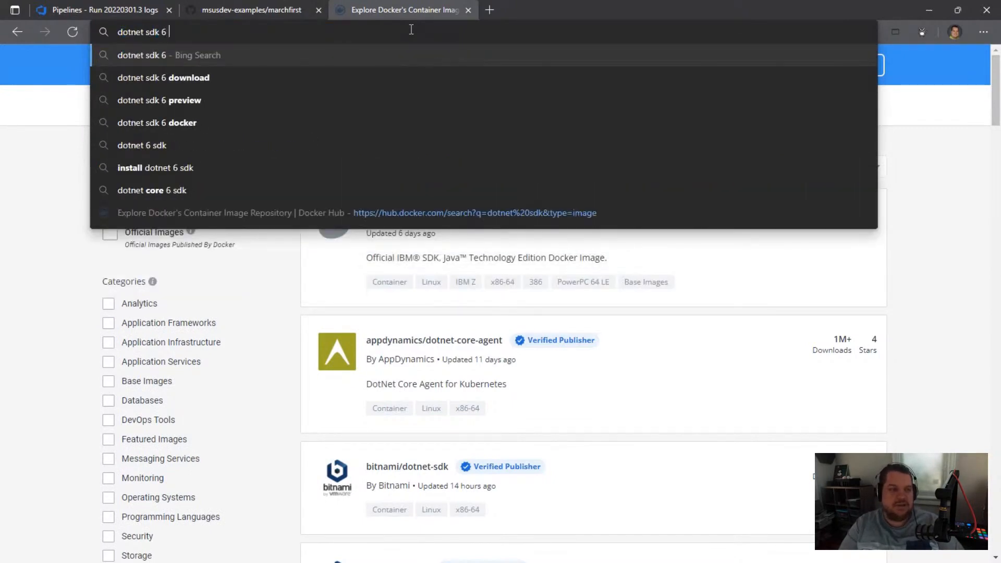
type("docker")
key("Return")
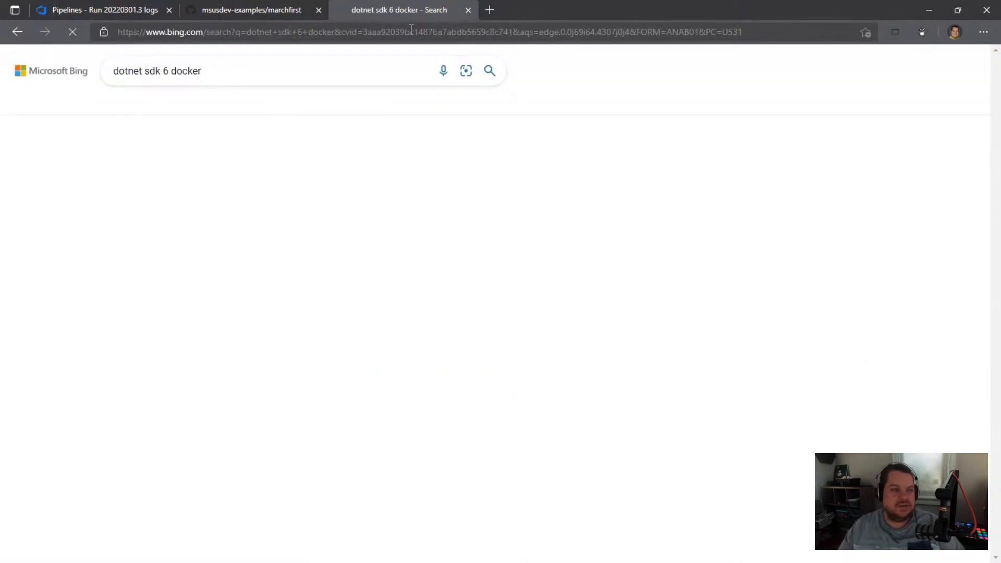
left_click(259, 155)
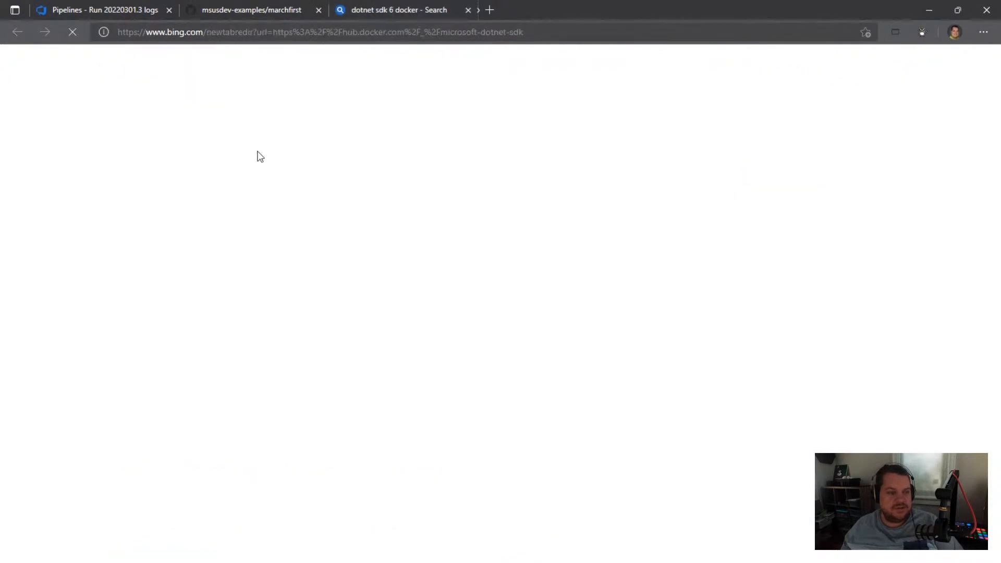
left_click(468, 9)
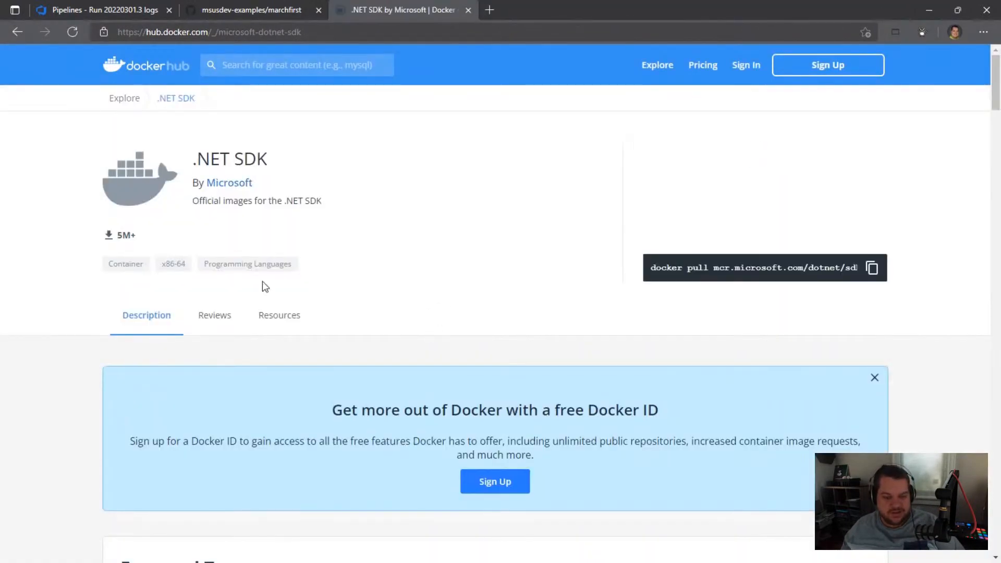
scroll(447, 250, "down", 7)
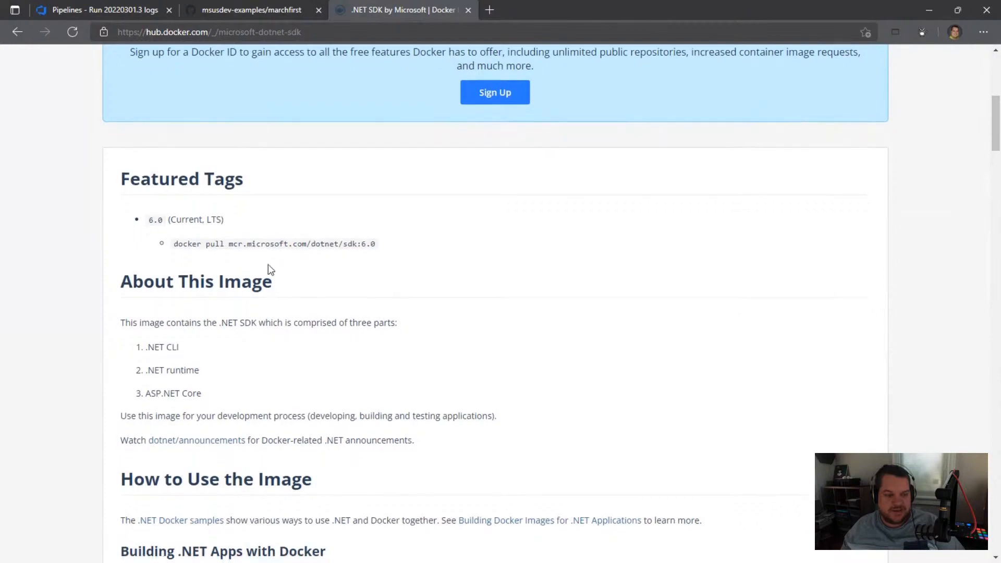
Step: Switch to Visual Studio Code, complete the container image tag in pipeline.yml as mcr.microsoft.com/dotnet/sdk:6.0 and save the file
key("alt+Tab")
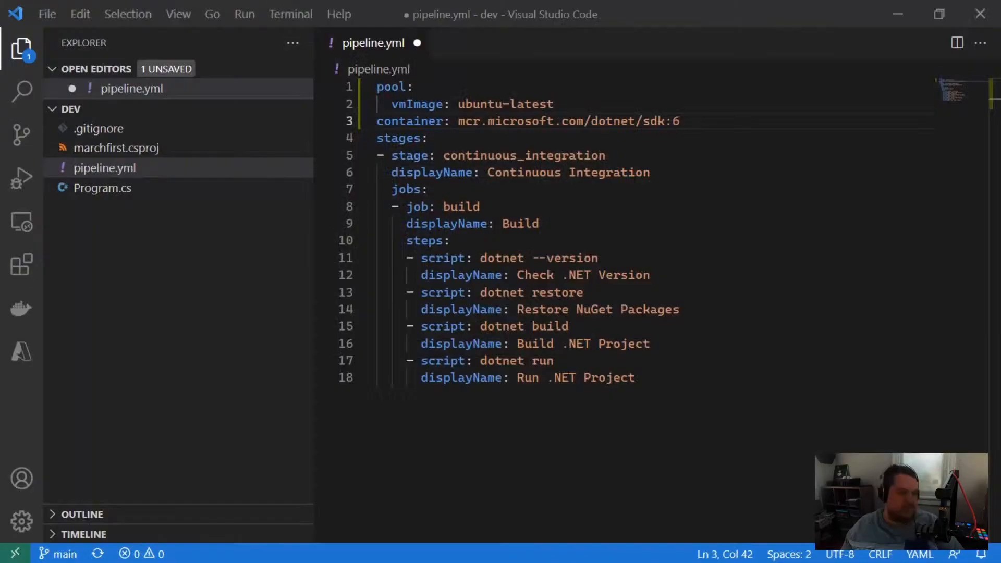
type(".0")
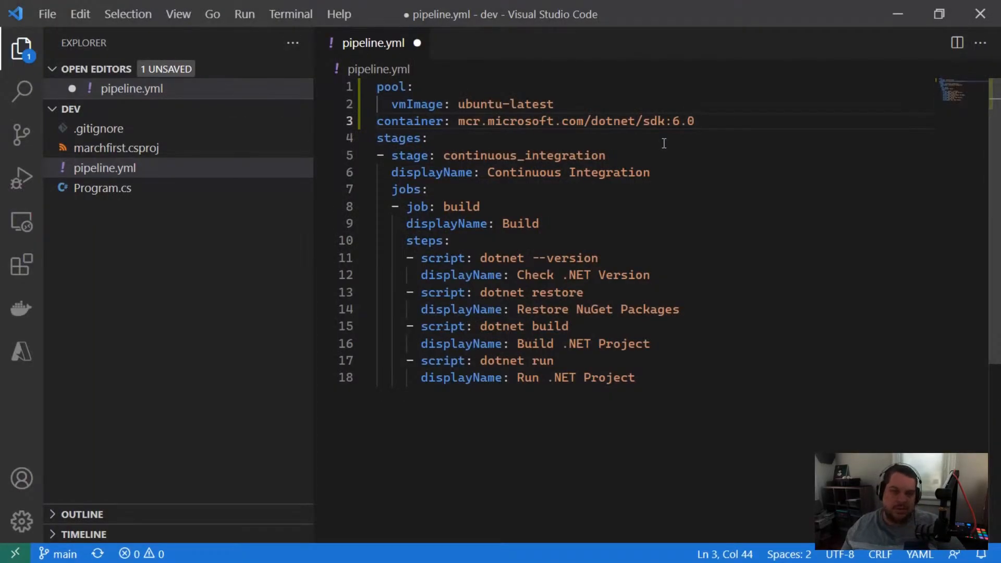
key("ctrl+s")
Step: Commit the pipeline.yml change to main with the message ".NET 6 sdk" and sync it to the remote
left_click(21, 90)
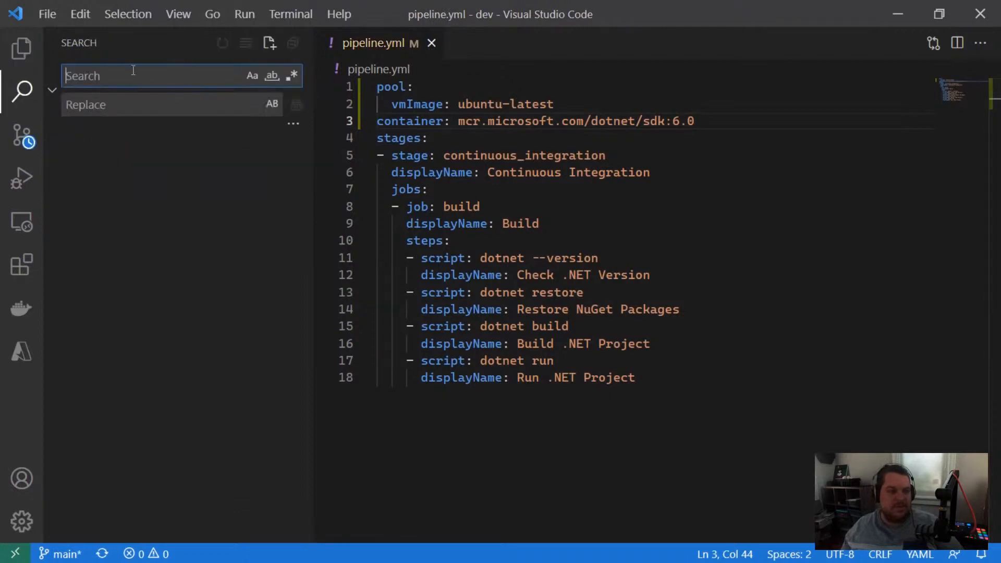
type(".")
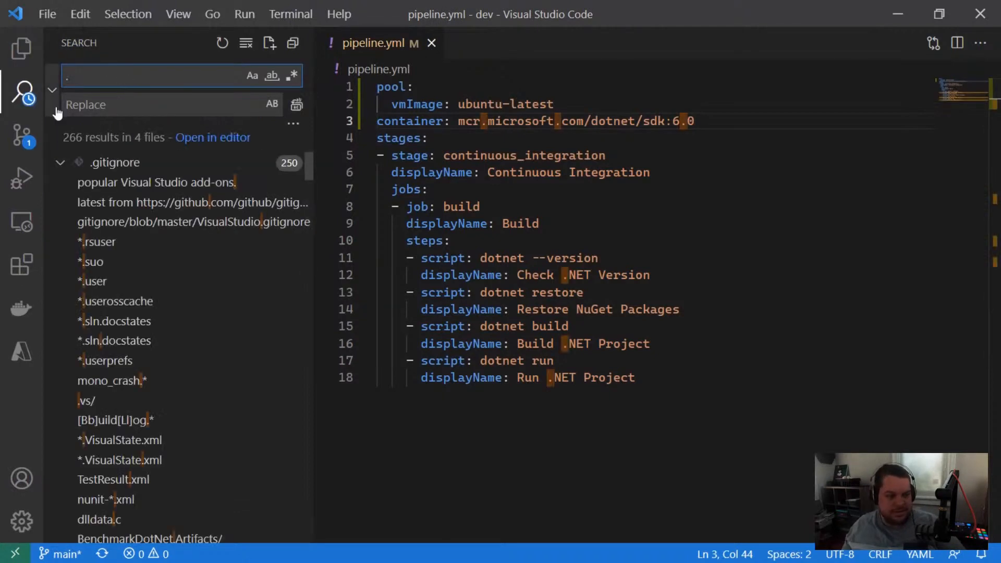
left_click(22, 135)
left_click(126, 72)
type(".NET")
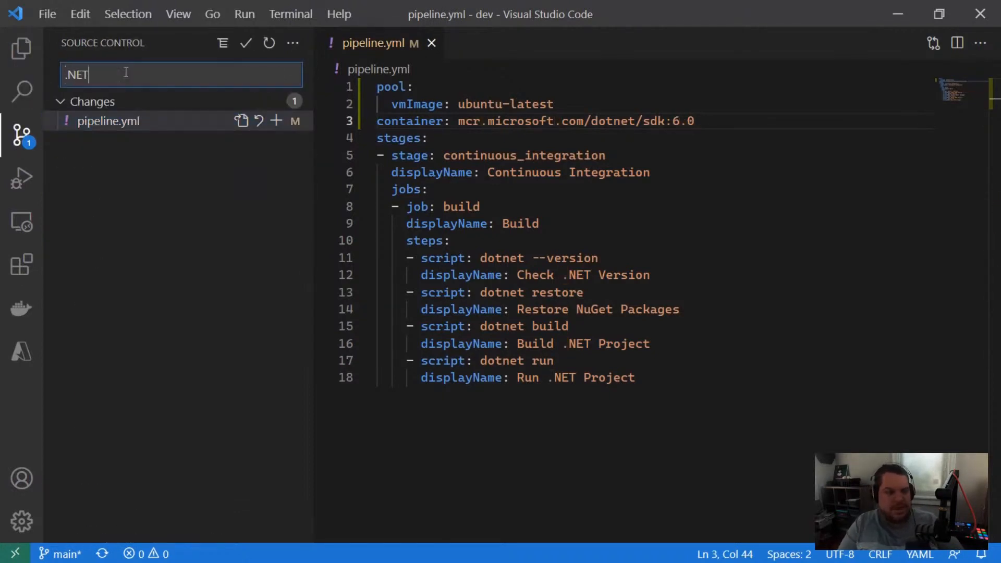
type(" 6 sdk")
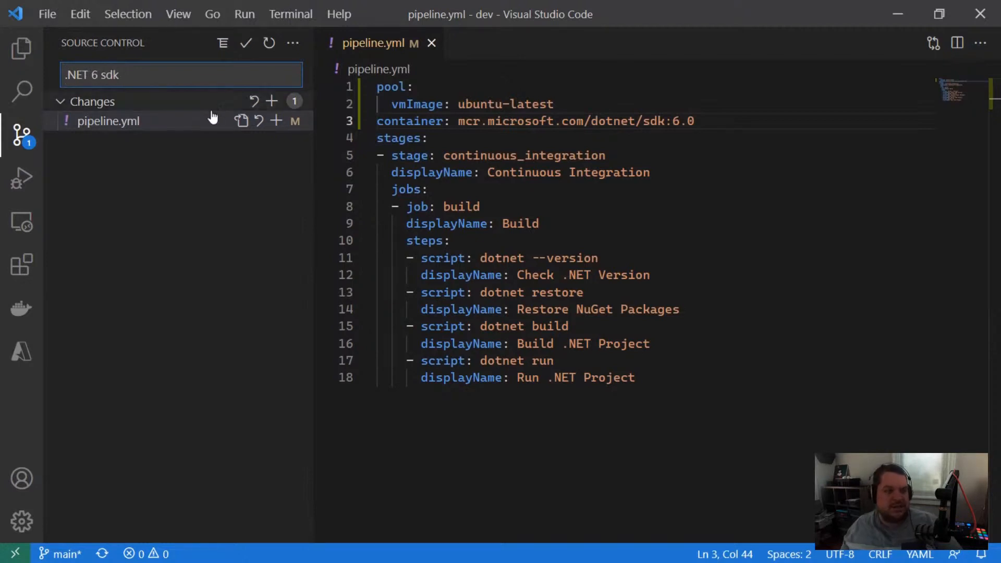
left_click(246, 43)
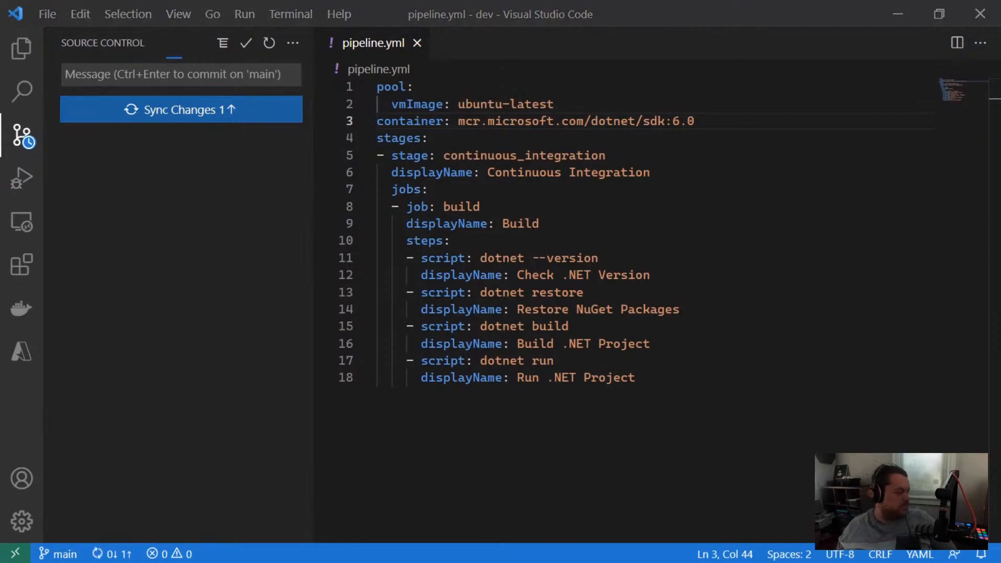
Step: Switch to Azure DevOps in the browser and check the msusdev-examples.marchfirst pipeline's run list for a new run
key("alt+Tab")
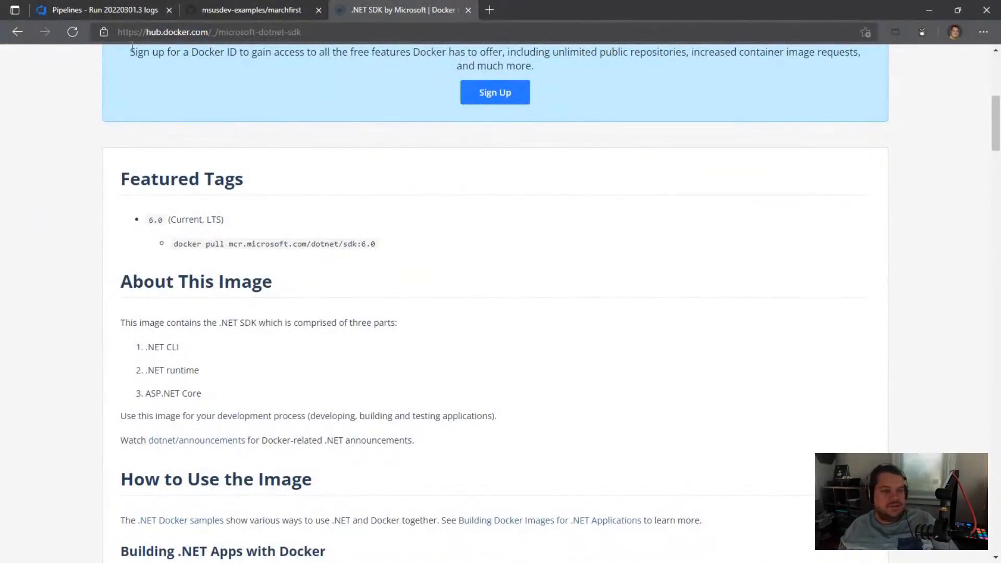
left_click(135, 9)
left_click(78, 241)
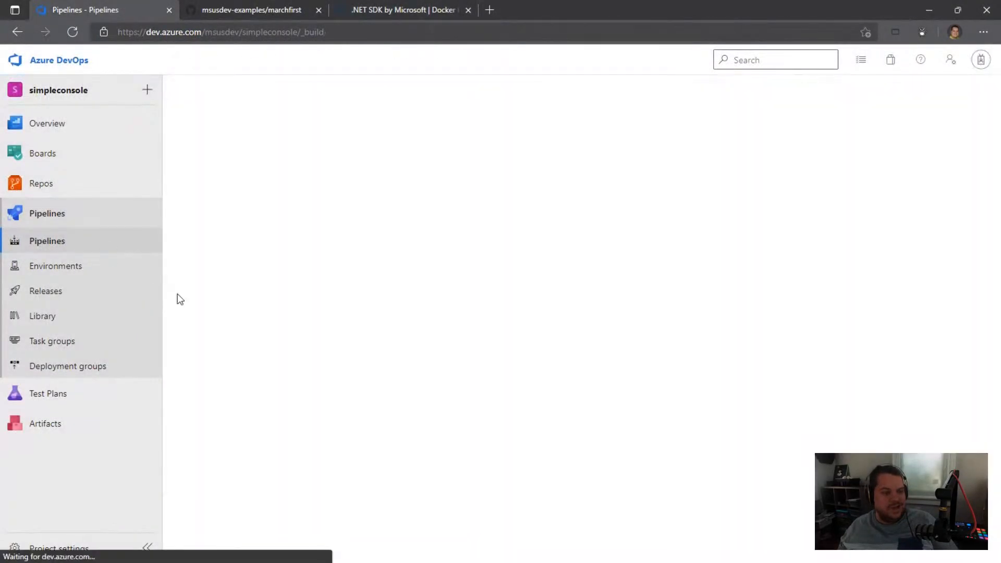
left_click(335, 234)
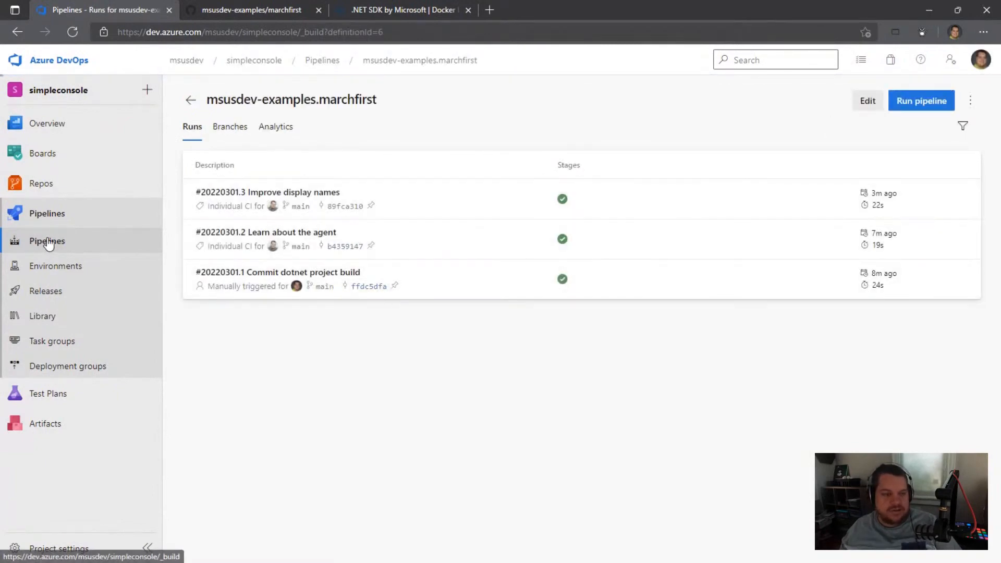
left_click(48, 242)
left_click(335, 227)
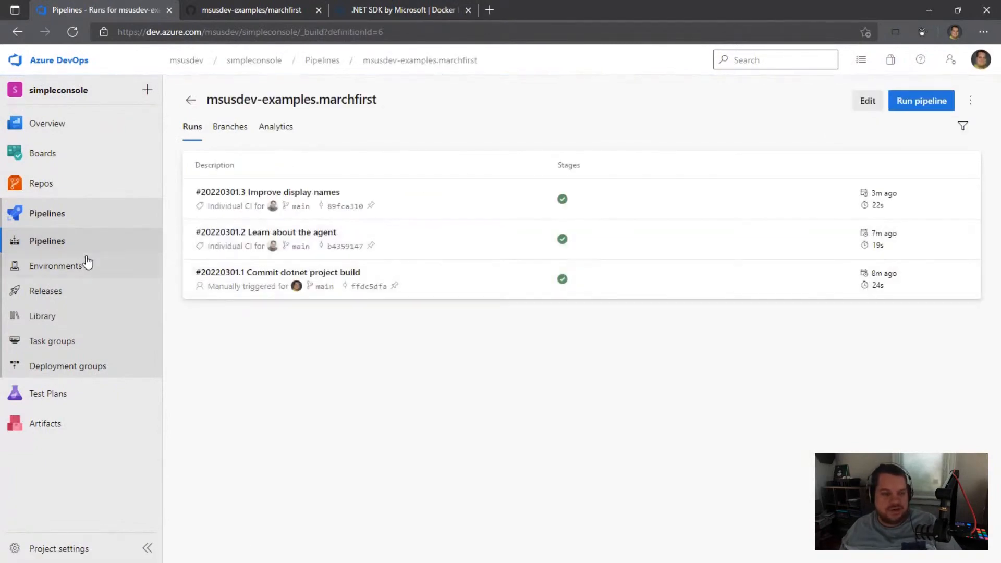
left_click(85, 248)
left_click(314, 223)
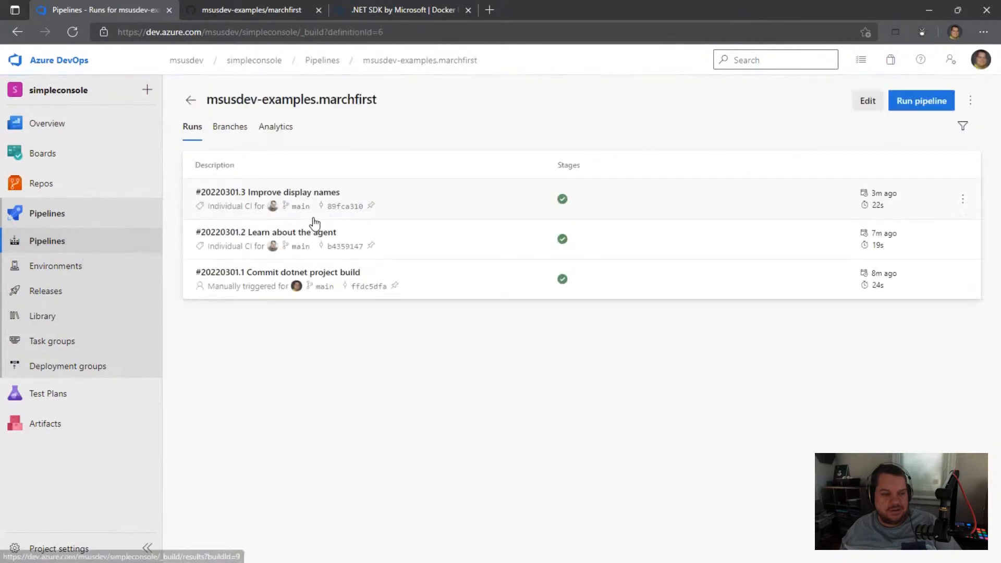
Step: Check the sync state in Visual Studio Code and reopen the marchfirst run list in Azure DevOps to look for the triggered run
key("alt+Tab")
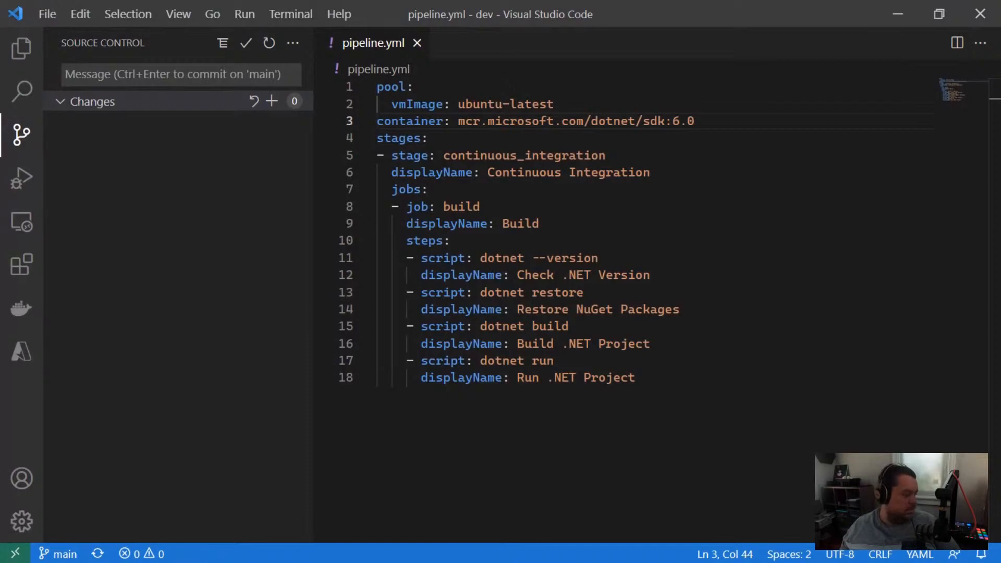
key("alt+Tab")
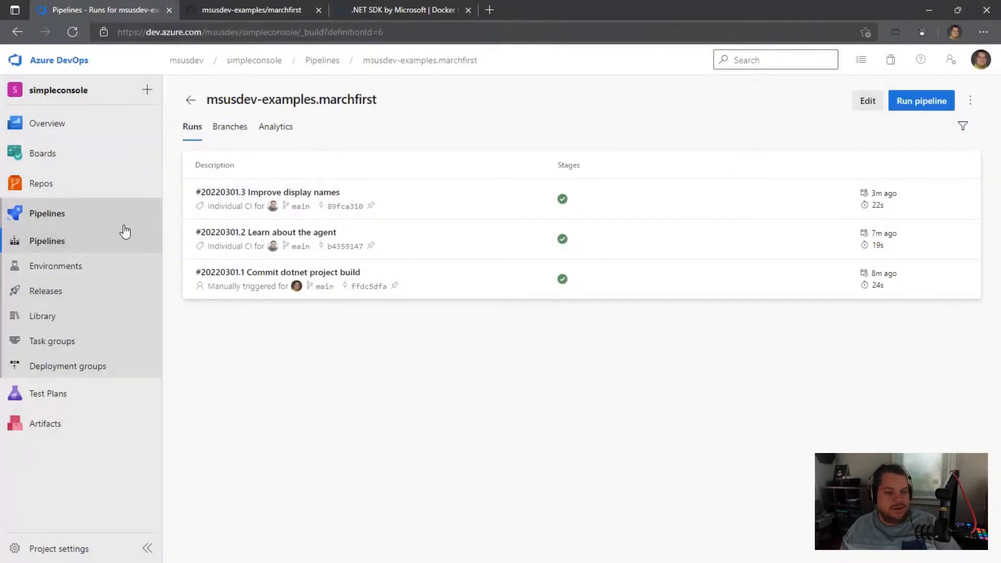
left_click(81, 245)
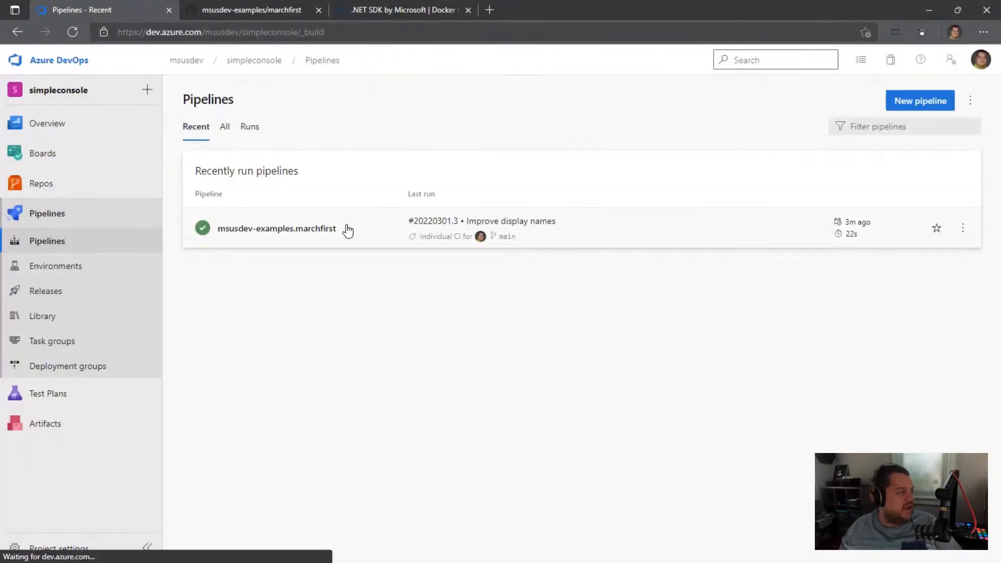
left_click(304, 230)
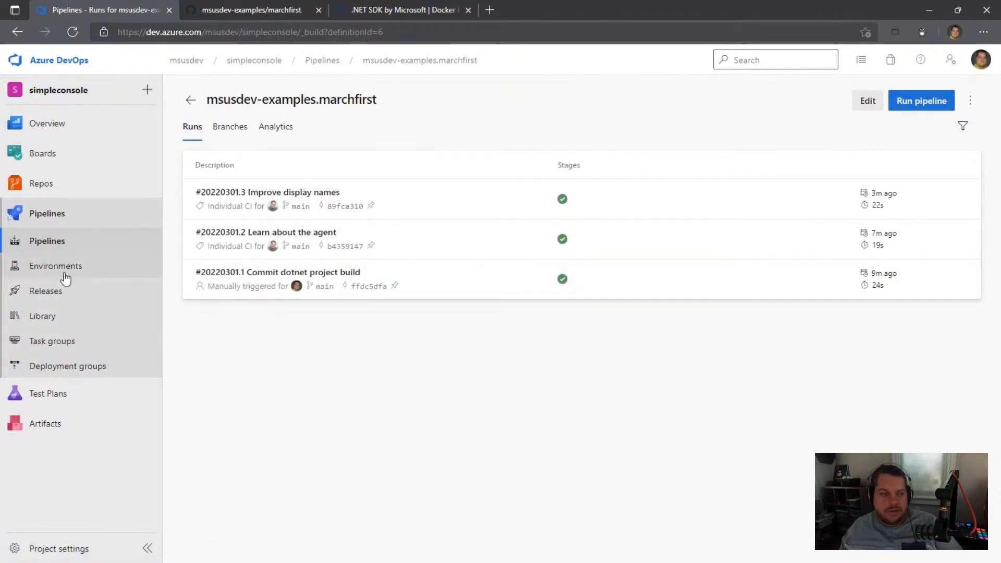
left_click(89, 244)
left_click(292, 231)
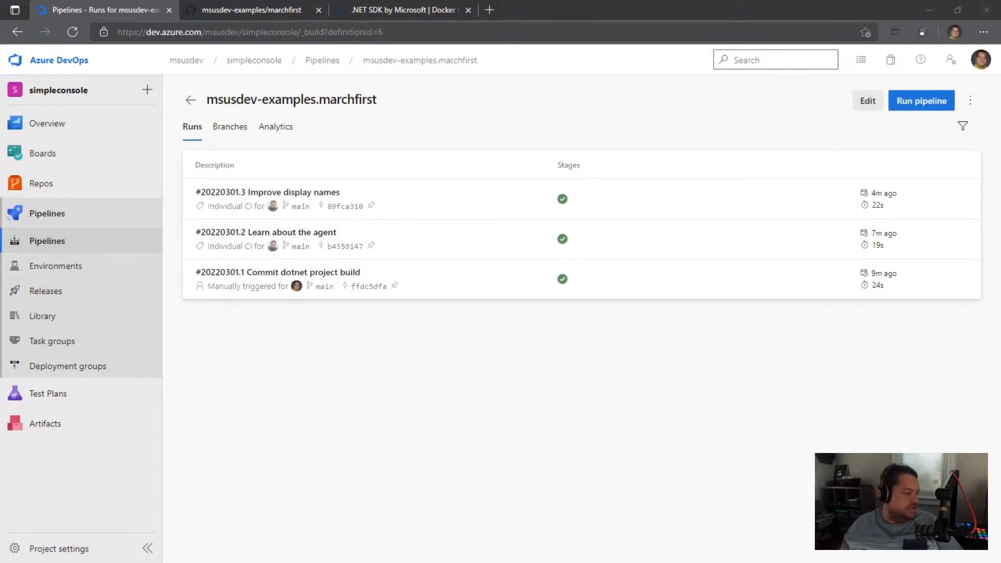
key("alt+Tab")
left_click(437, 104)
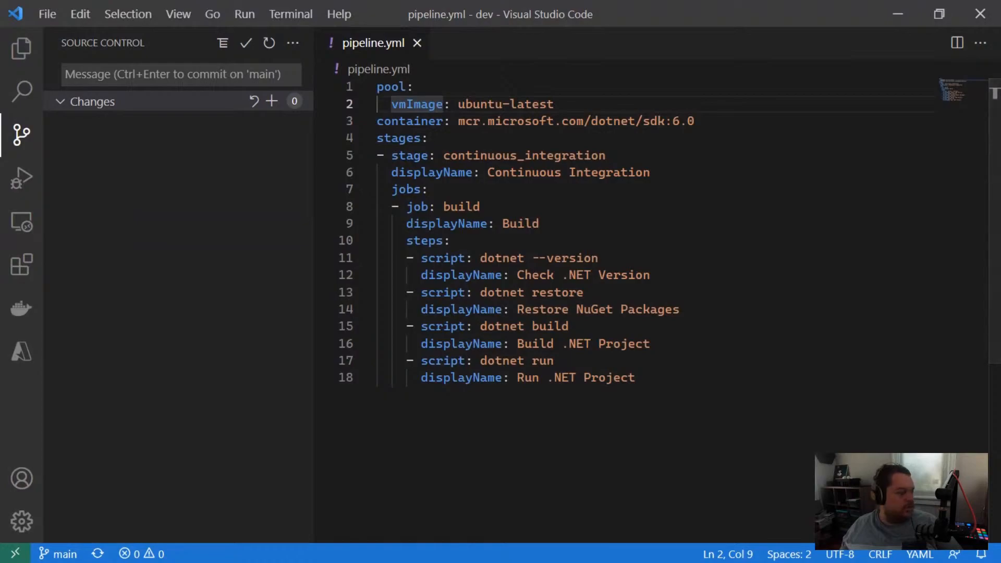
key("alt+Tab")
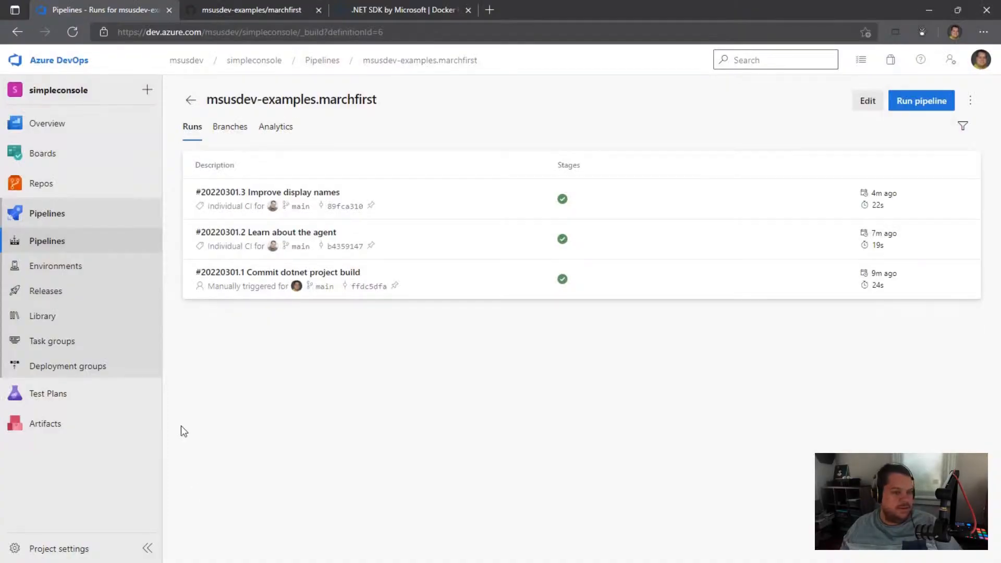
left_click(93, 240)
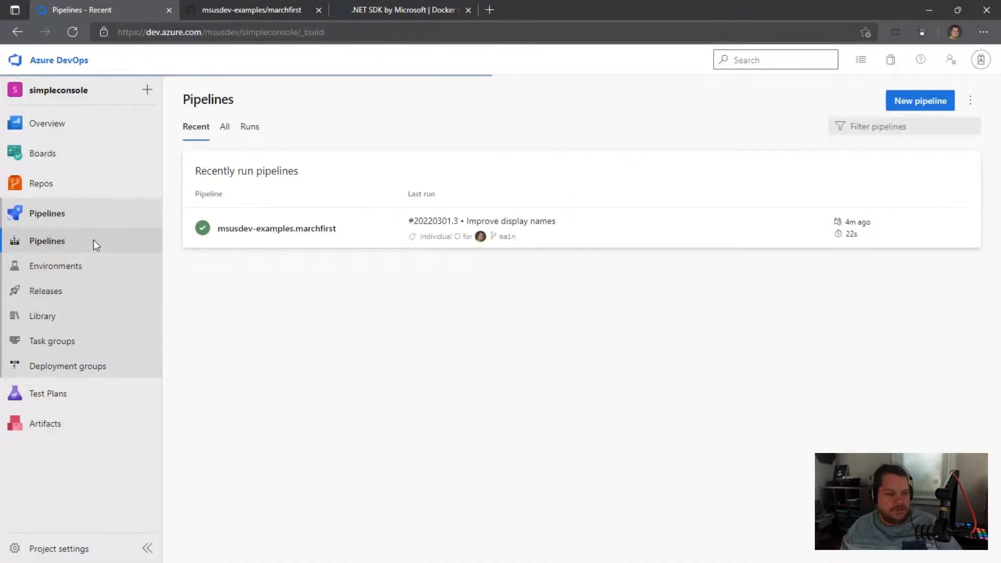
left_click(277, 229)
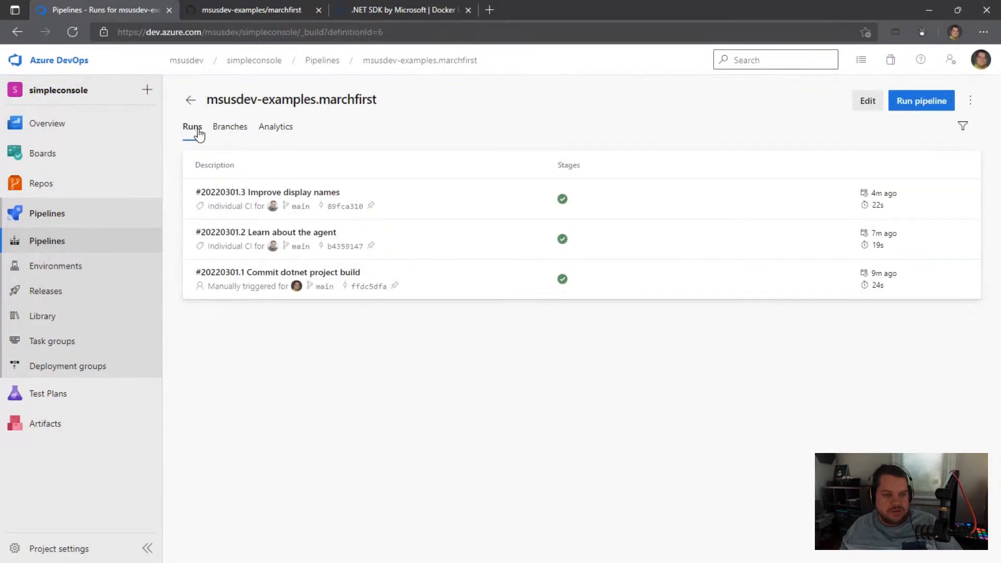
Step: Inspect pipeline.yml in the marchfirst GitHub repository, then return to the repository's file list to check its latest commit
left_click(308, 6)
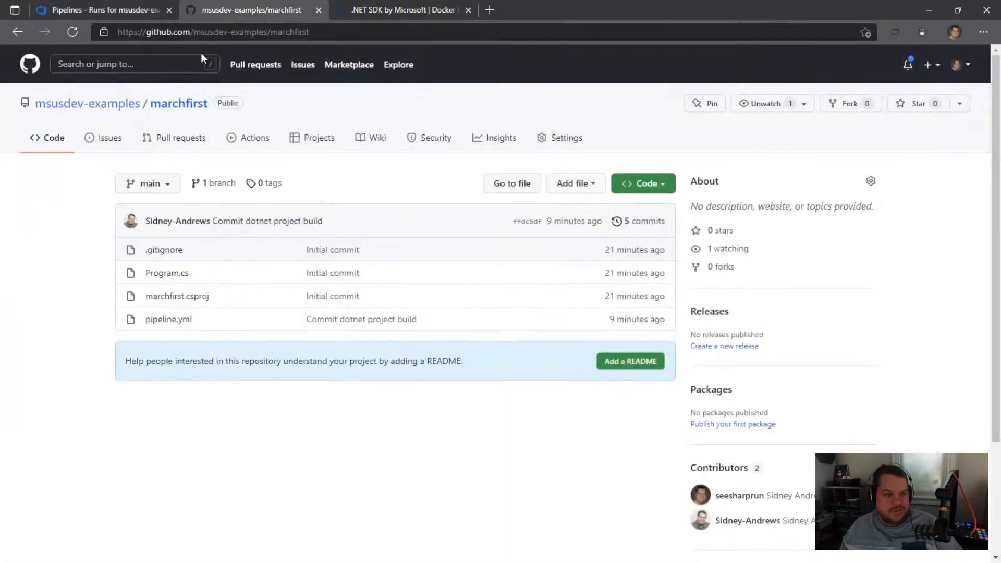
left_click(177, 320)
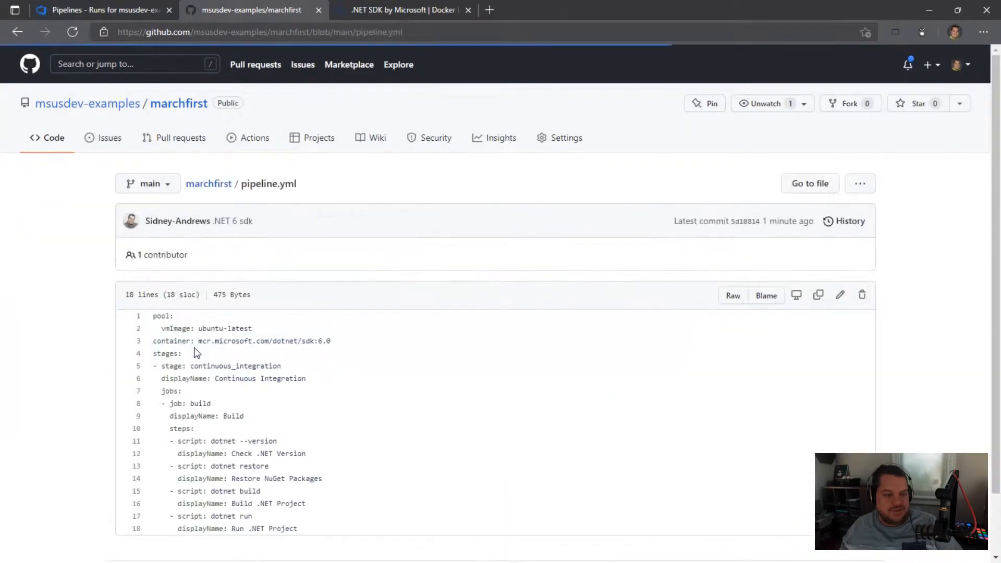
left_click(187, 107)
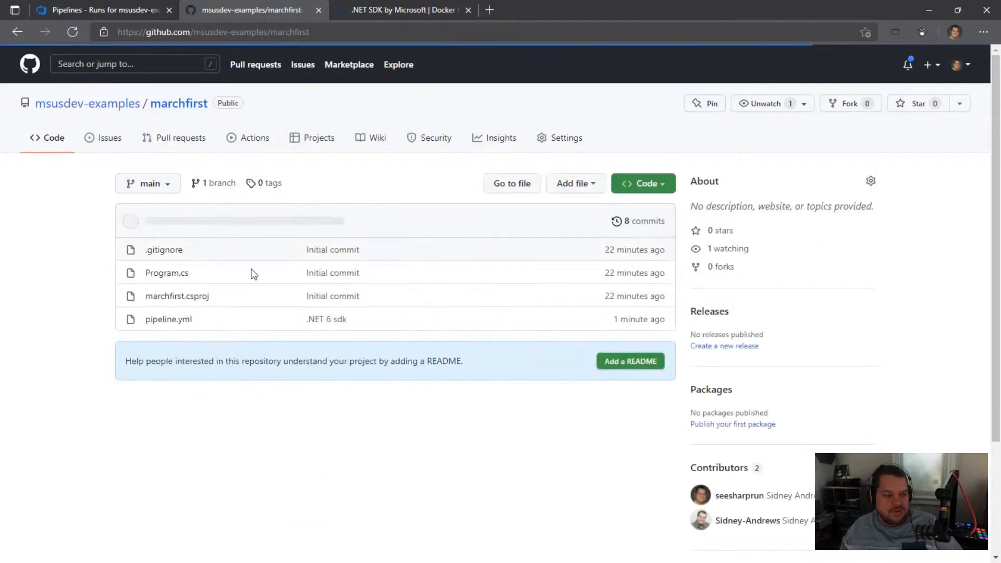
Step: Switch to Visual Studio Code, change the WriteAscii text in Program.cs to "Thanks, everyone!" and save the file
key("alt+Tab")
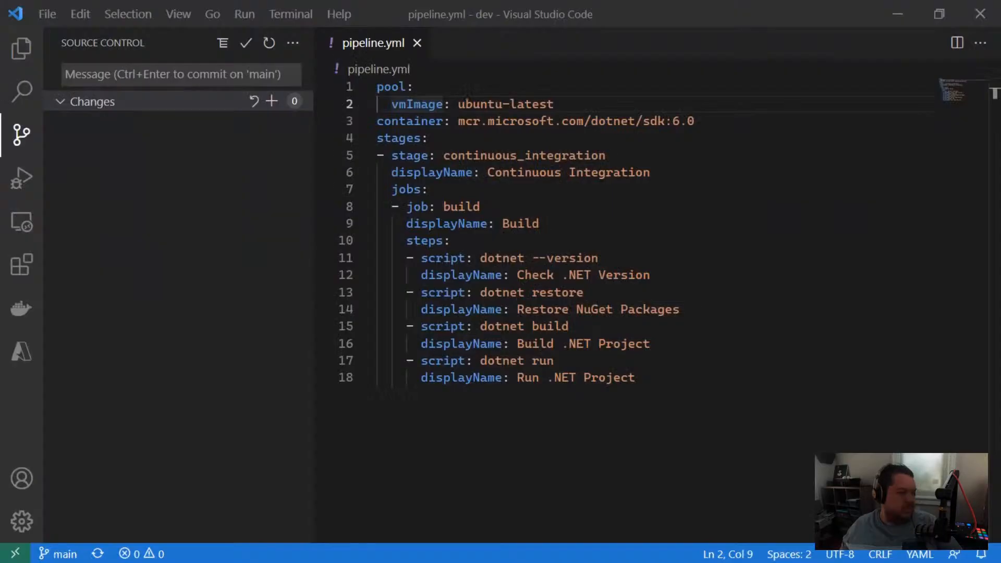
left_click(270, 43)
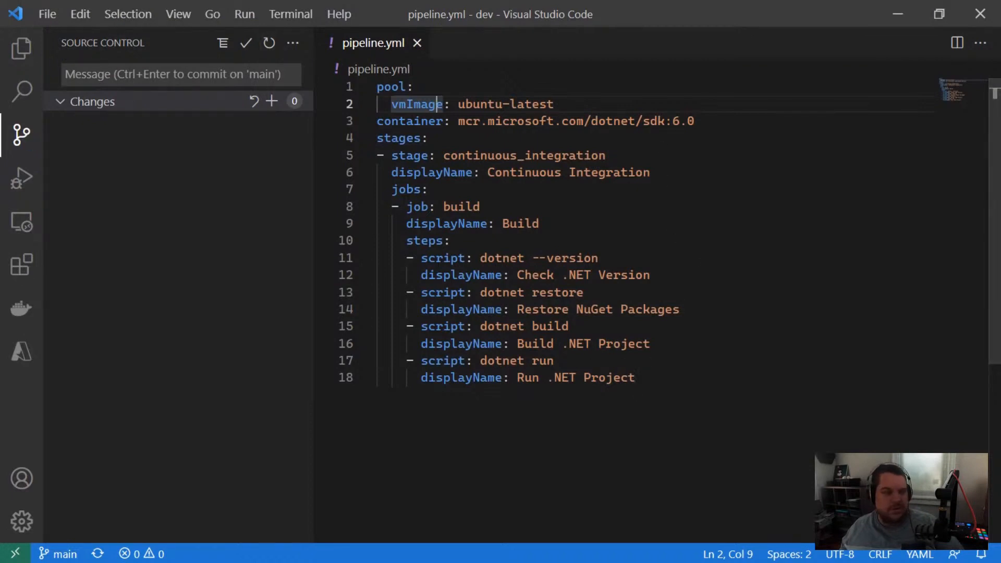
left_click(21, 47)
left_click(123, 187)
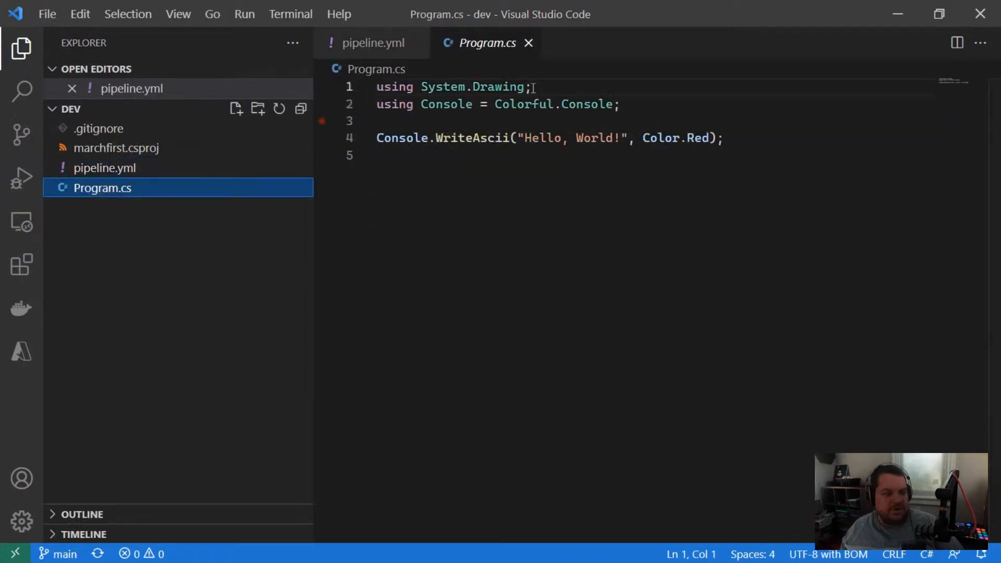
double_click(596, 138)
key("BackSpace")
key("BackSpace")
key("BackSpace")
key("BackSpace")
key("BackSpace")
key("BackSpace")
key("BackSpace")
key("BackSpace")
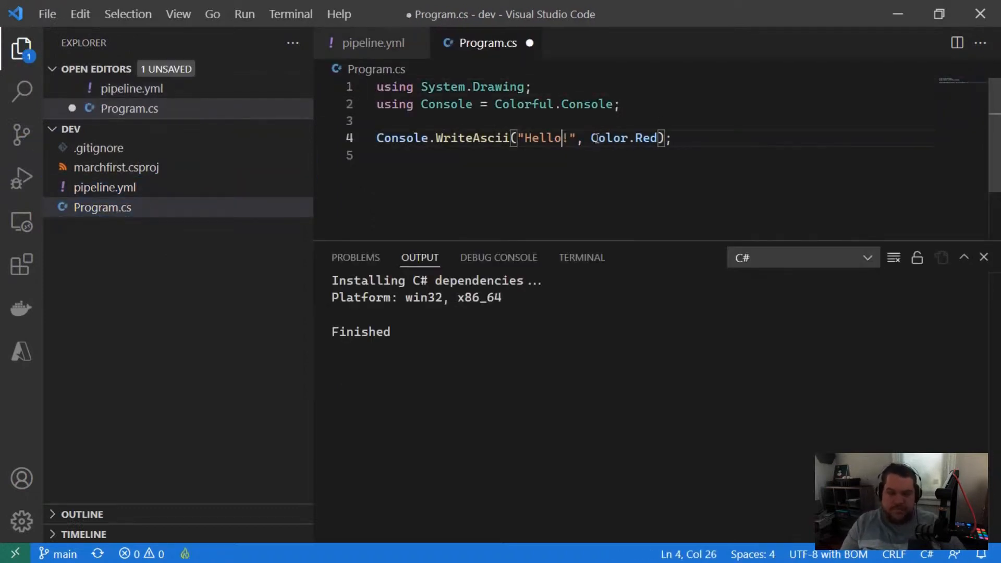
type("Thanks, everyone")
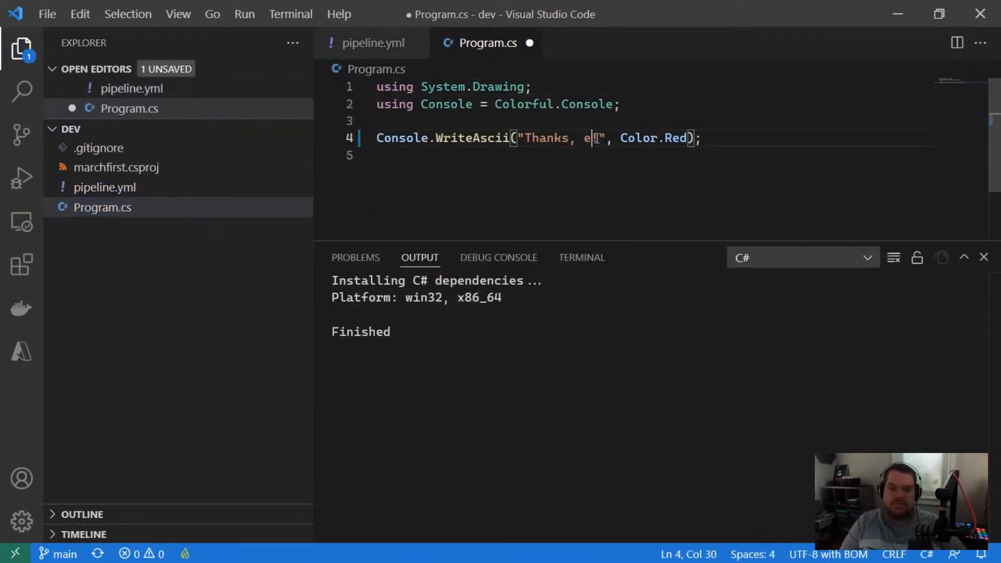
key("ctrl+s")
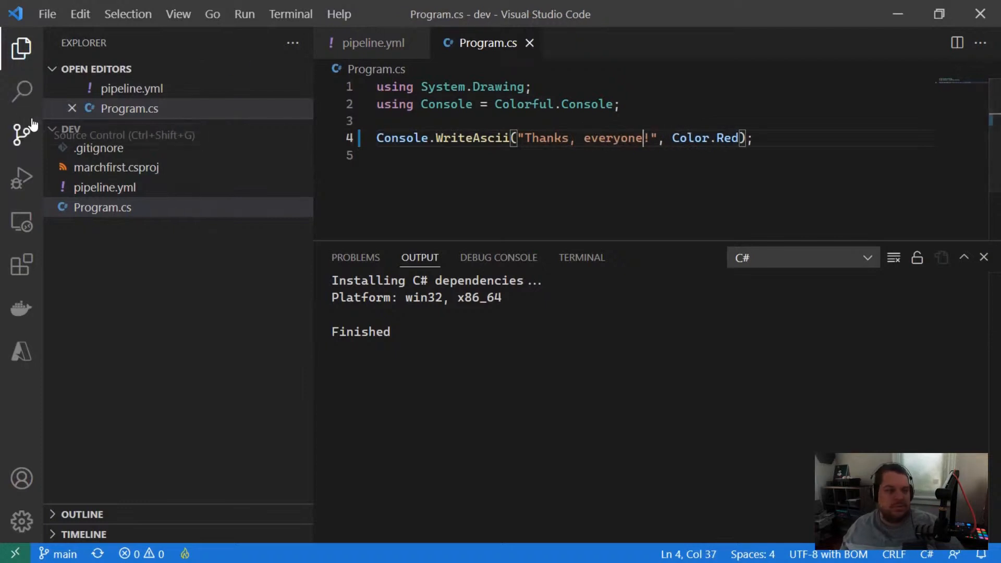
Step: Commit the Program.cs change to main with the message "Test build"
left_click(21, 134)
type("Test bui")
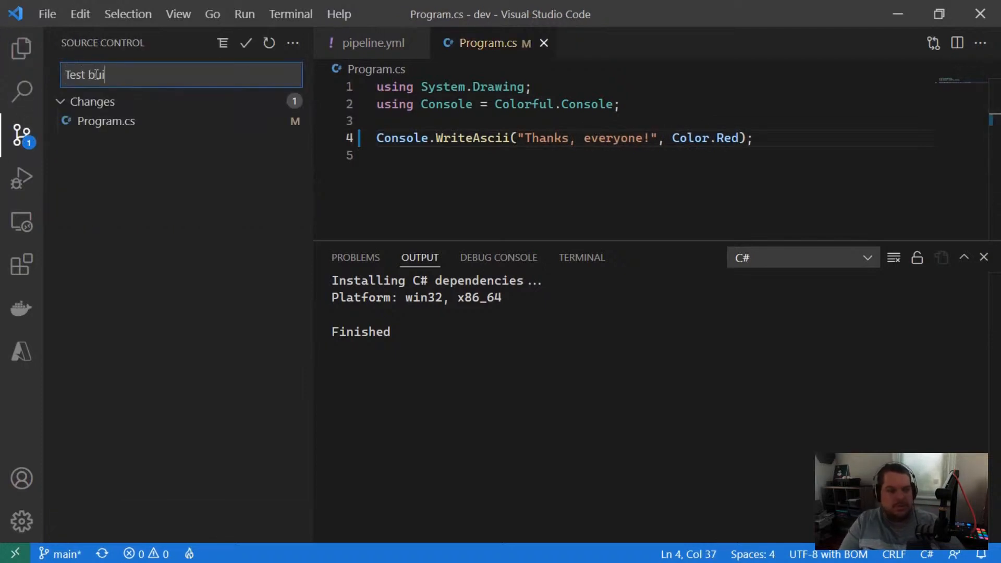
type("ld")
left_click(245, 43)
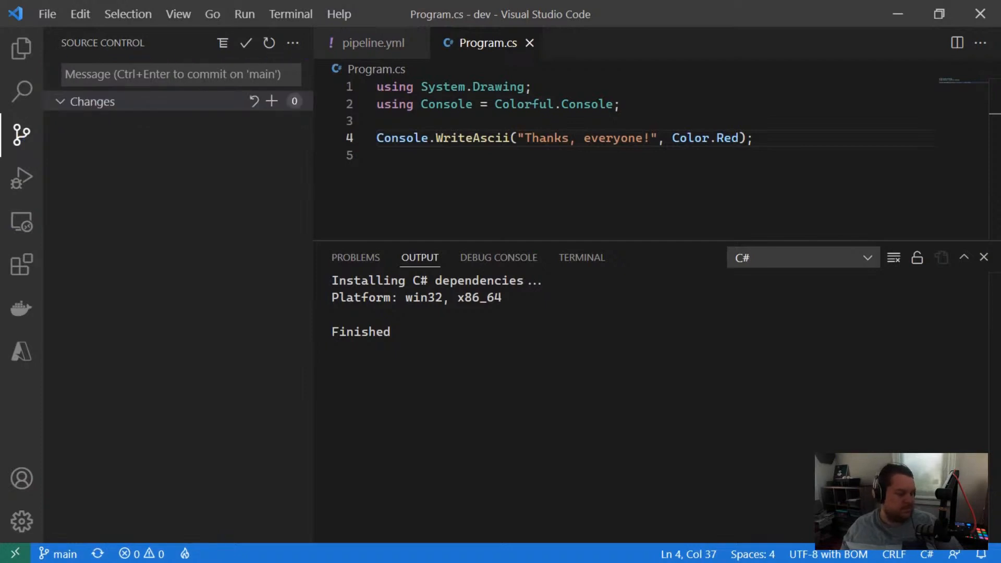
Step: Switch to Azure DevOps in the browser, refresh the marchfirst run list and open the "Test build" run to examine its errors
key("alt+Tab")
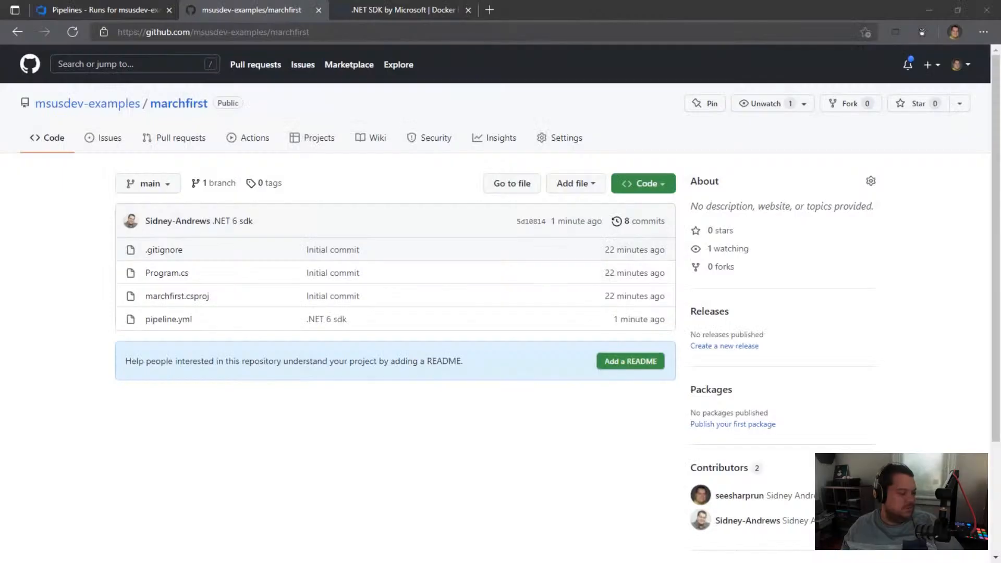
left_click(73, 11)
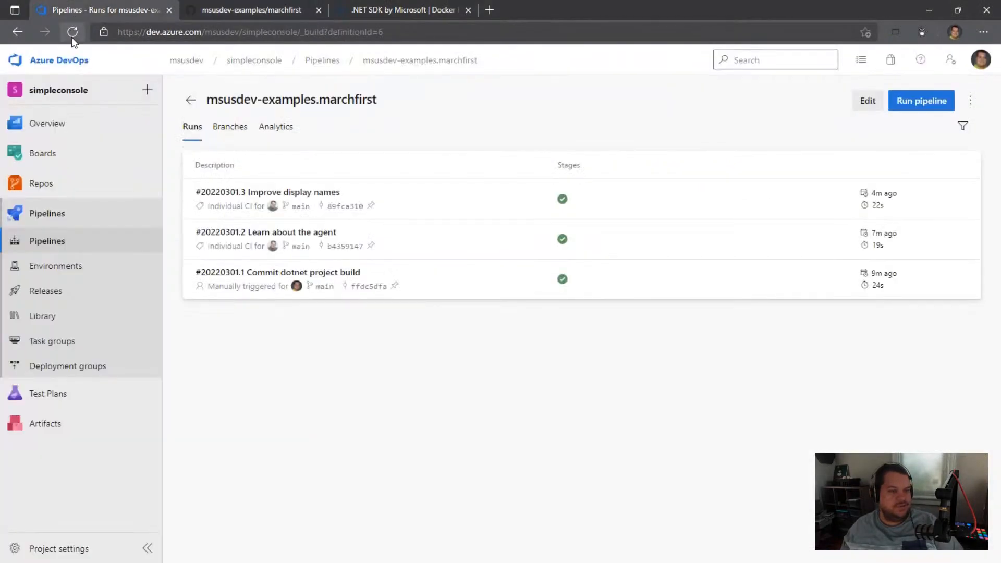
left_click(73, 32)
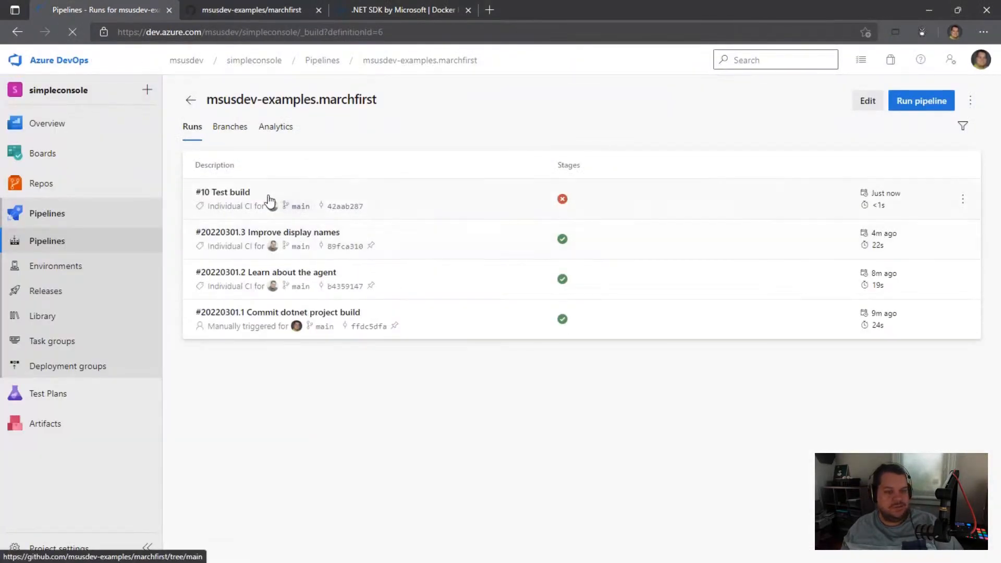
left_click(232, 195)
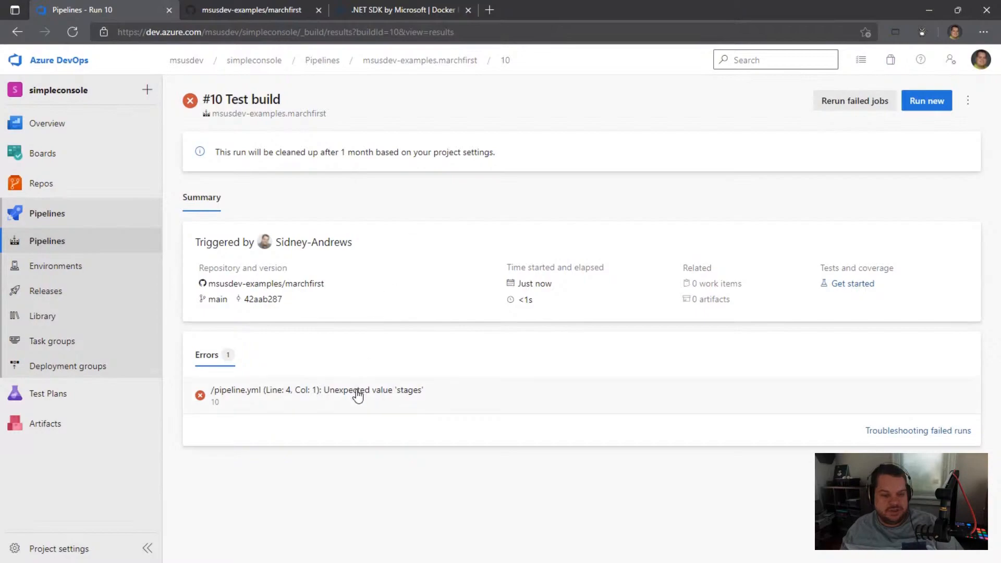
Step: Switch to Visual Studio Code and delete the top-level pool, vmImage and container lines above stages in pipeline.yml
key("alt+Tab")
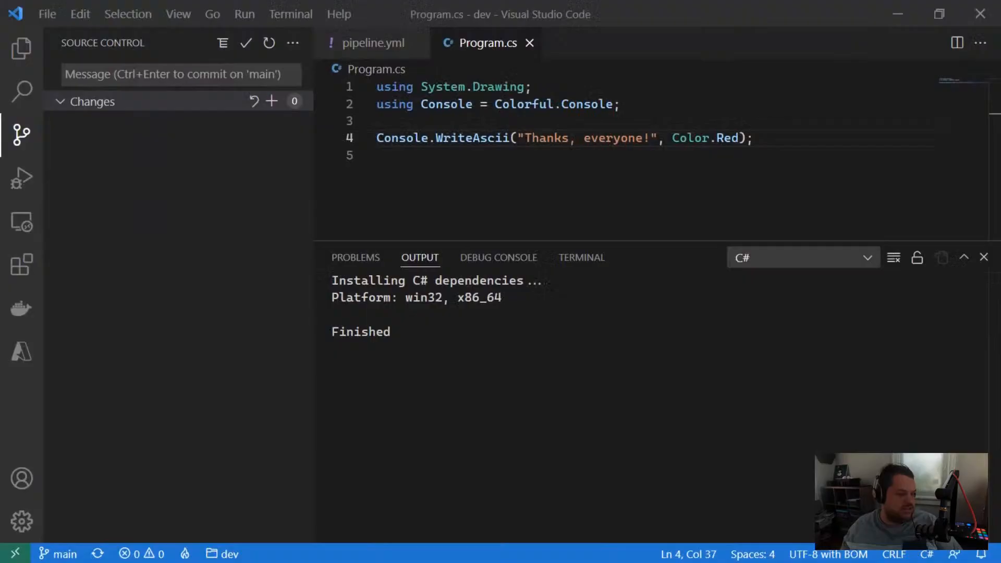
left_click(368, 42)
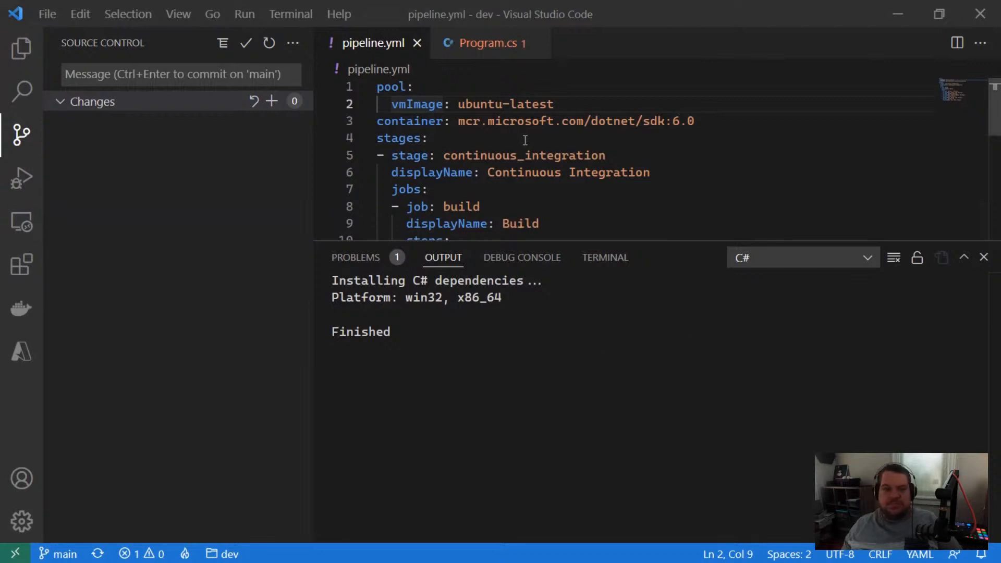
left_click(599, 138)
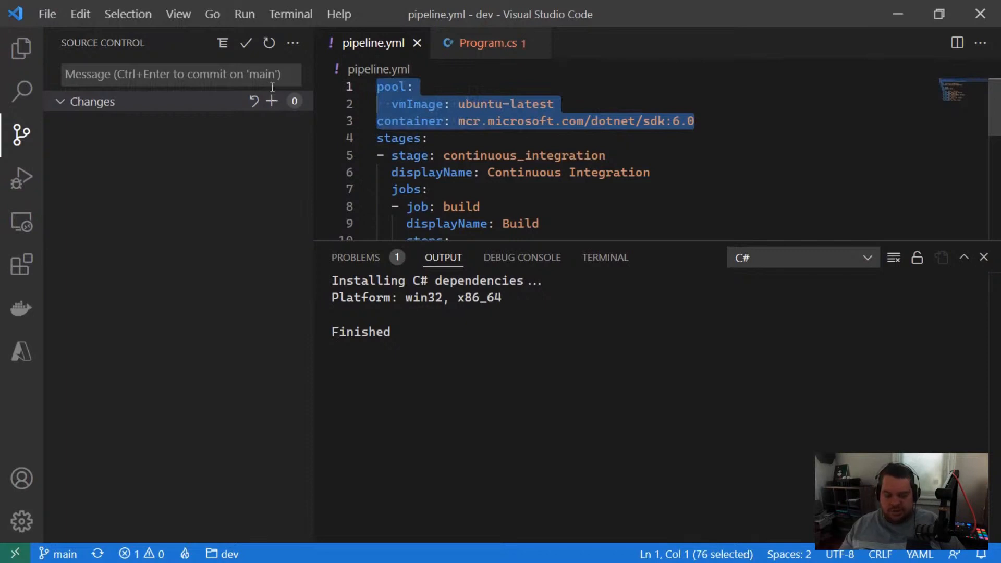
key("Delete")
Step: Commit the pipeline.yml change to main with the message "Test change"
left_click(93, 79)
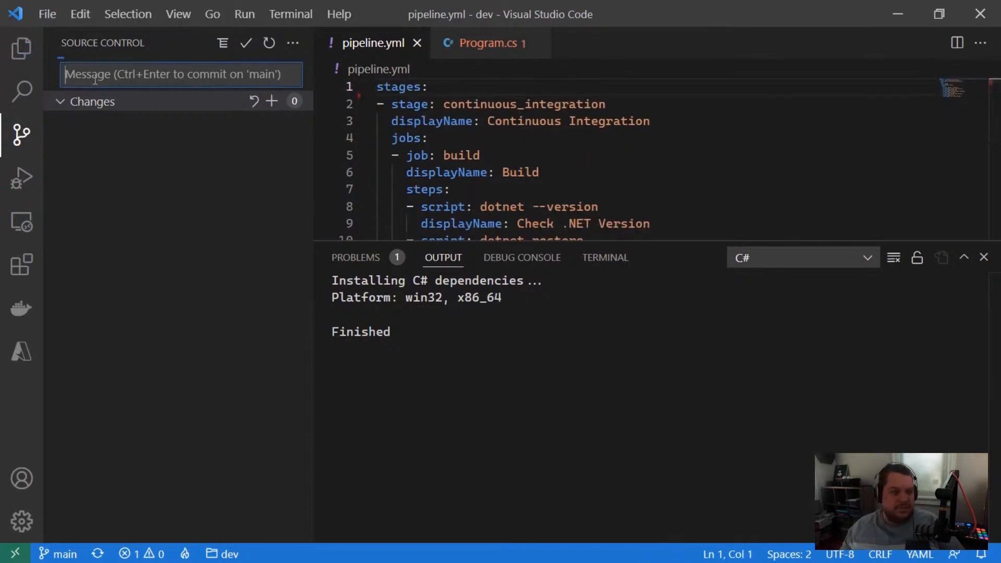
type("Test change")
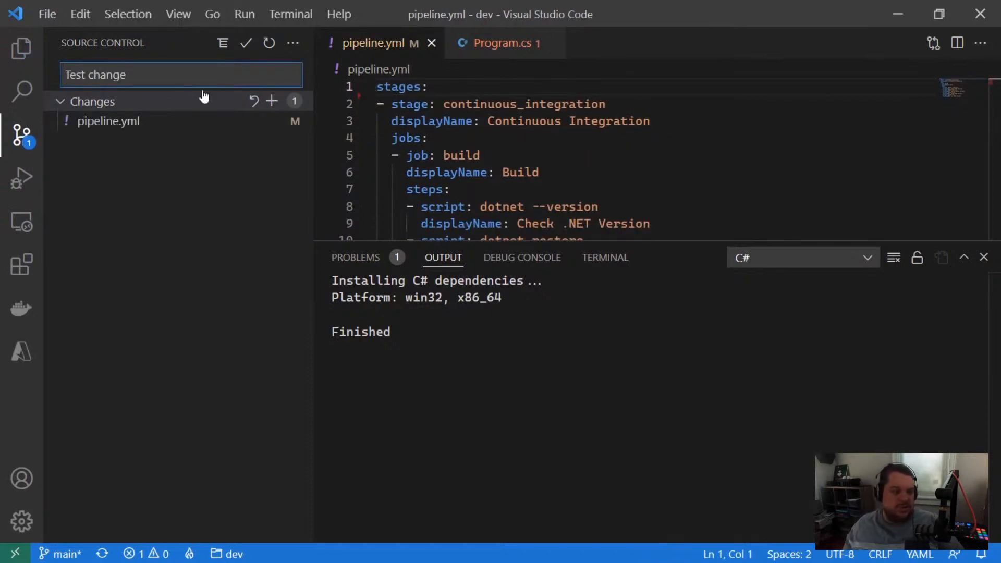
left_click(245, 44)
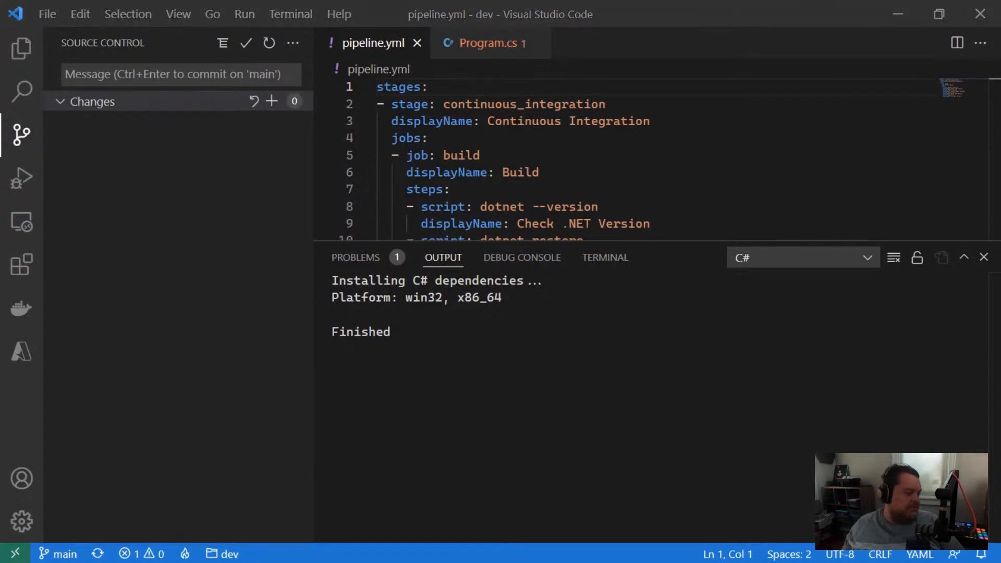
Step: Switch to Azure DevOps in the browser and open the Build job of the marchfirst pipeline's "Test change" run
key("alt+Tab")
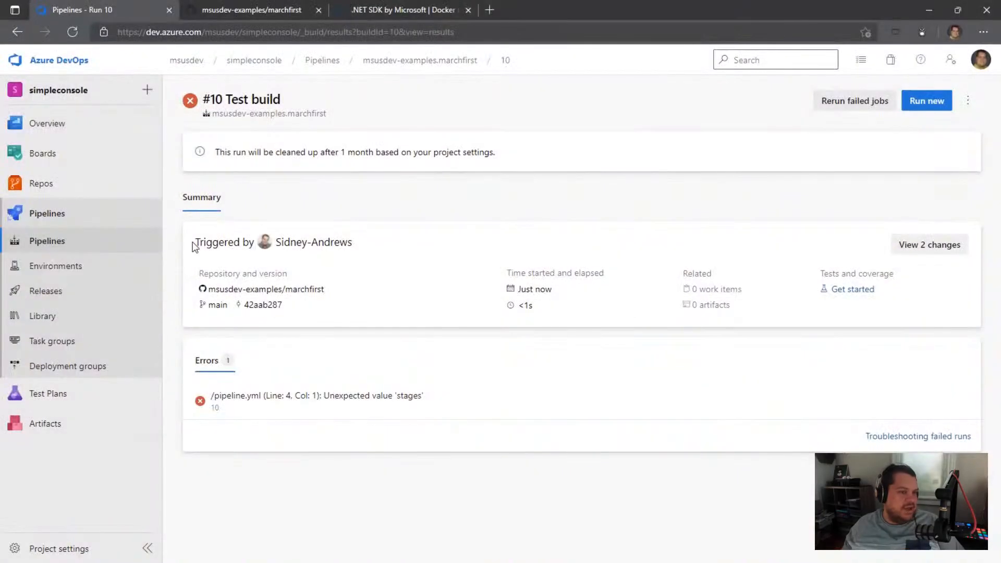
left_click(74, 34)
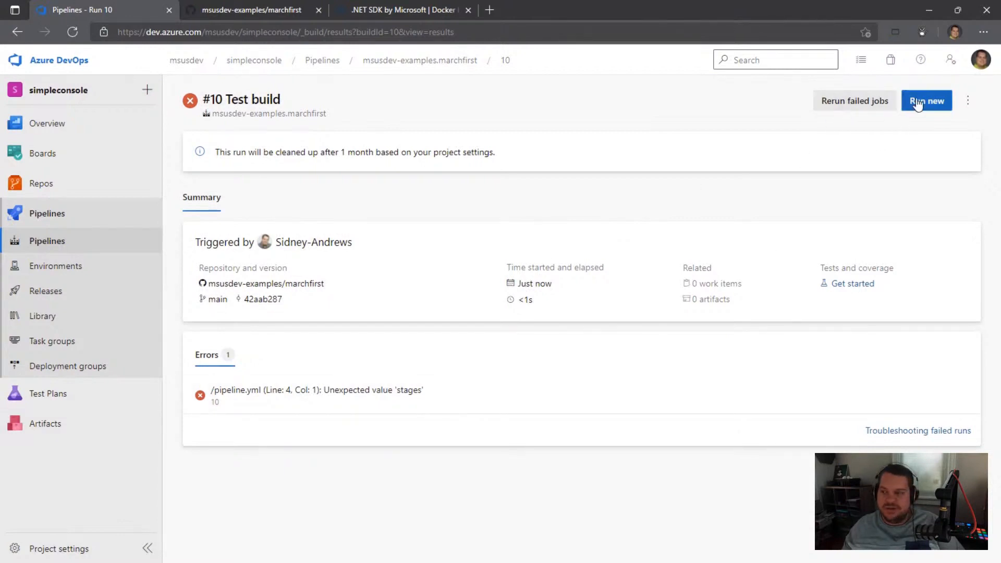
left_click(46, 241)
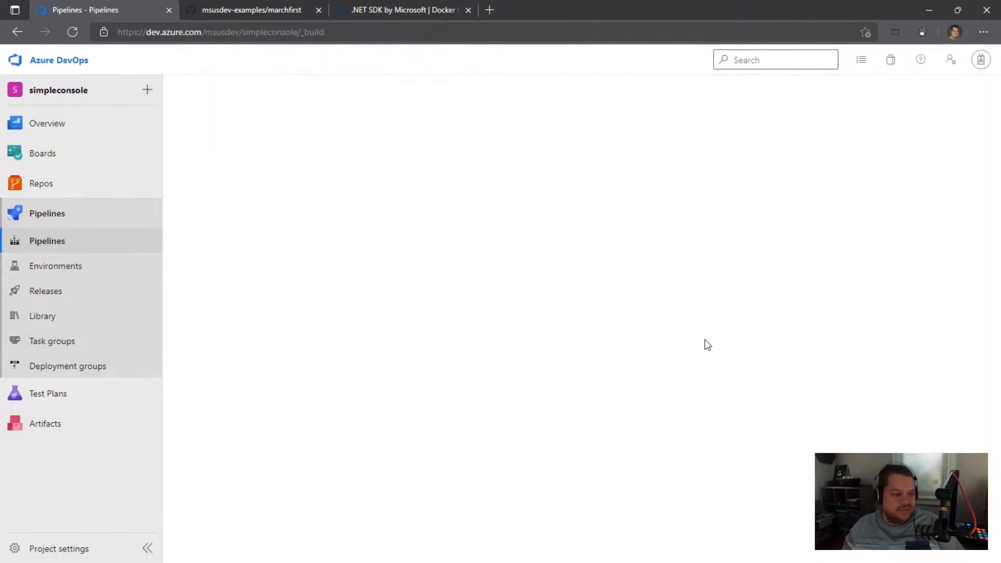
left_click(267, 231)
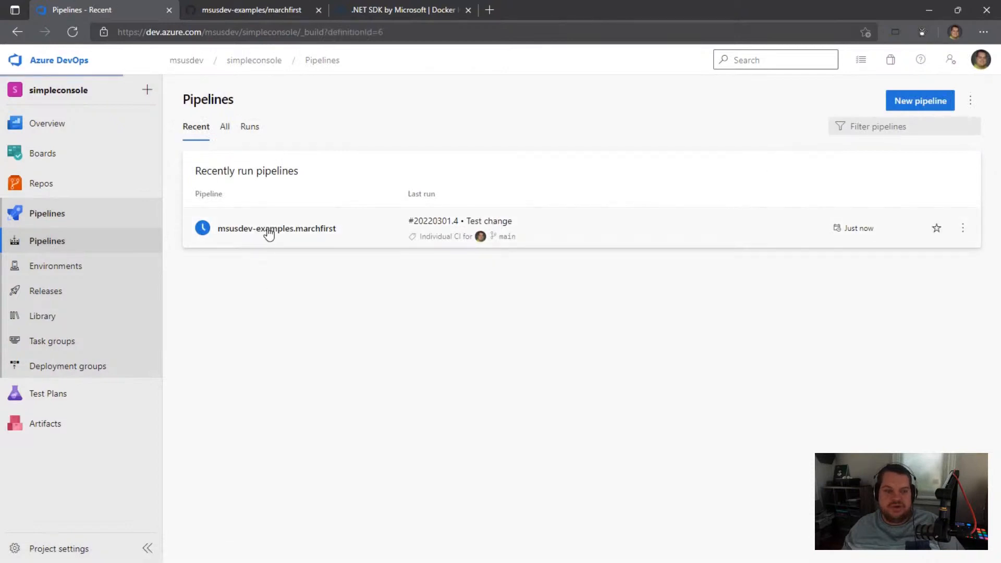
left_click(440, 208)
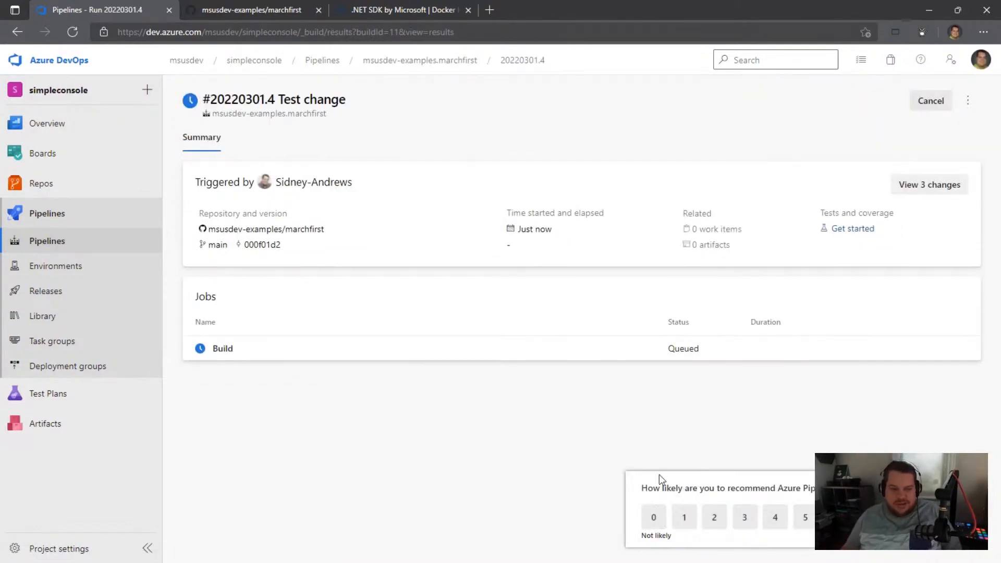
left_click(237, 350)
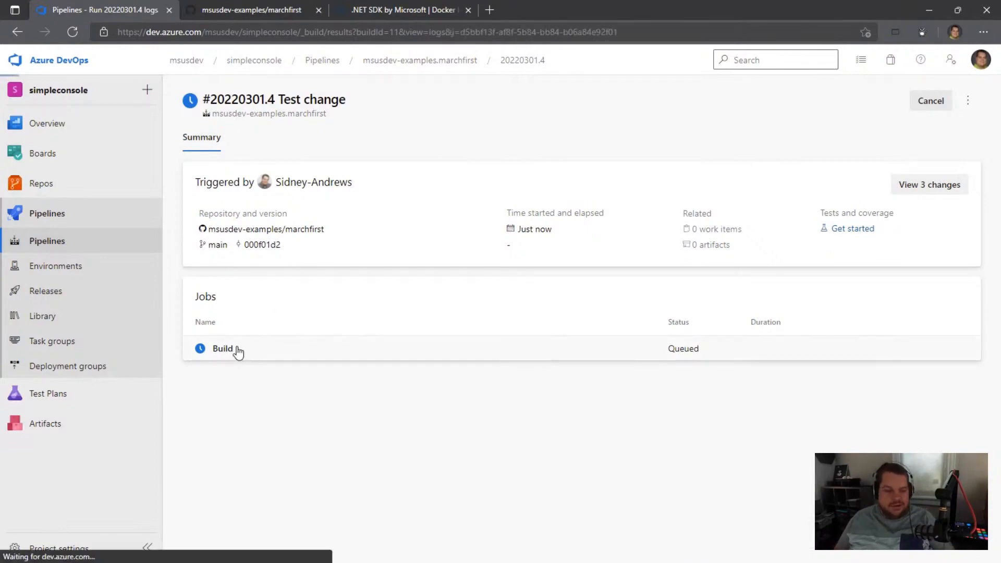